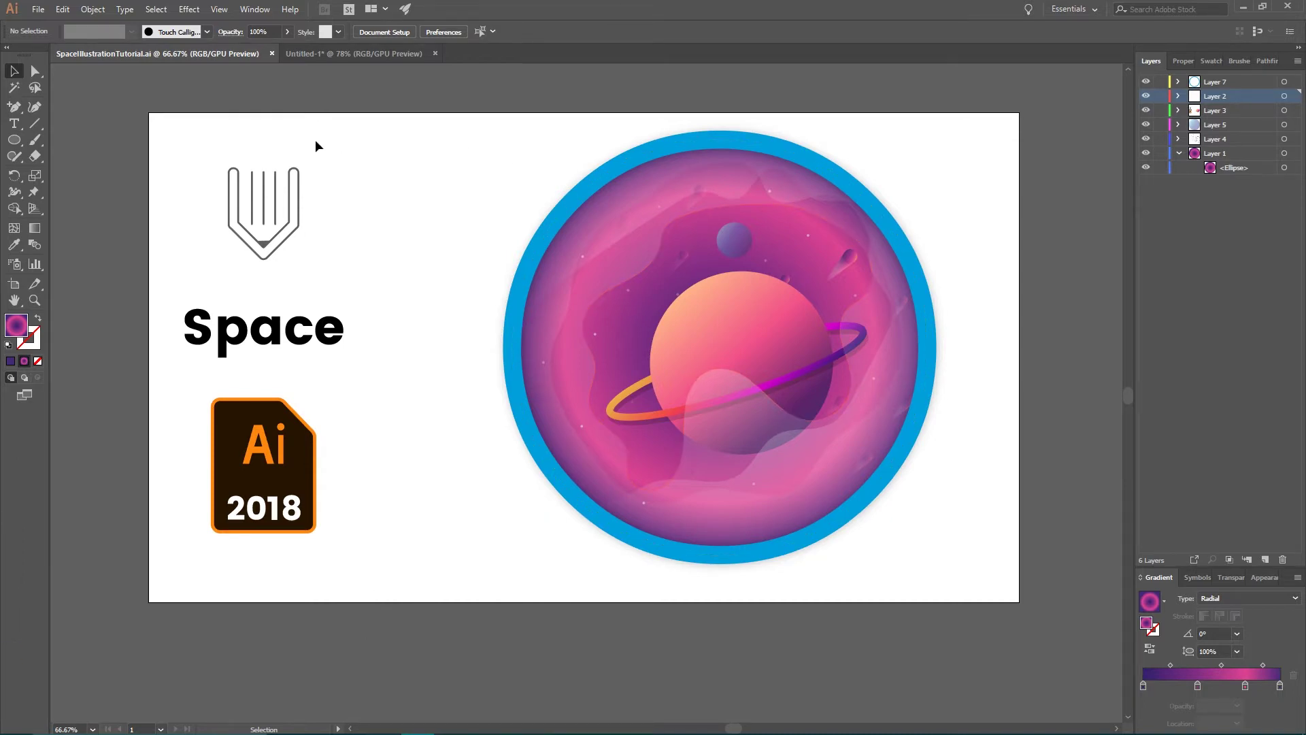
Bring up the Untitled-1 document with the #33206d–#452979 gradient colour bar
click(315, 54)
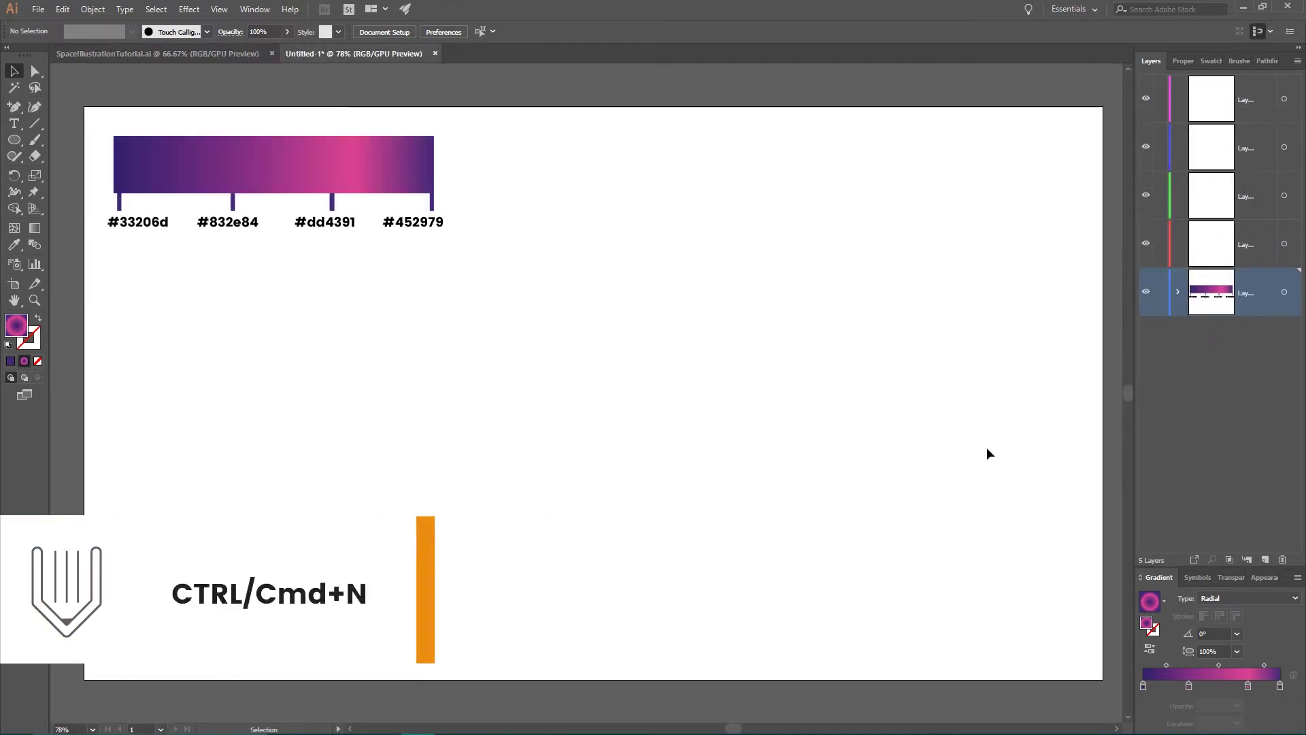
click(229, 53)
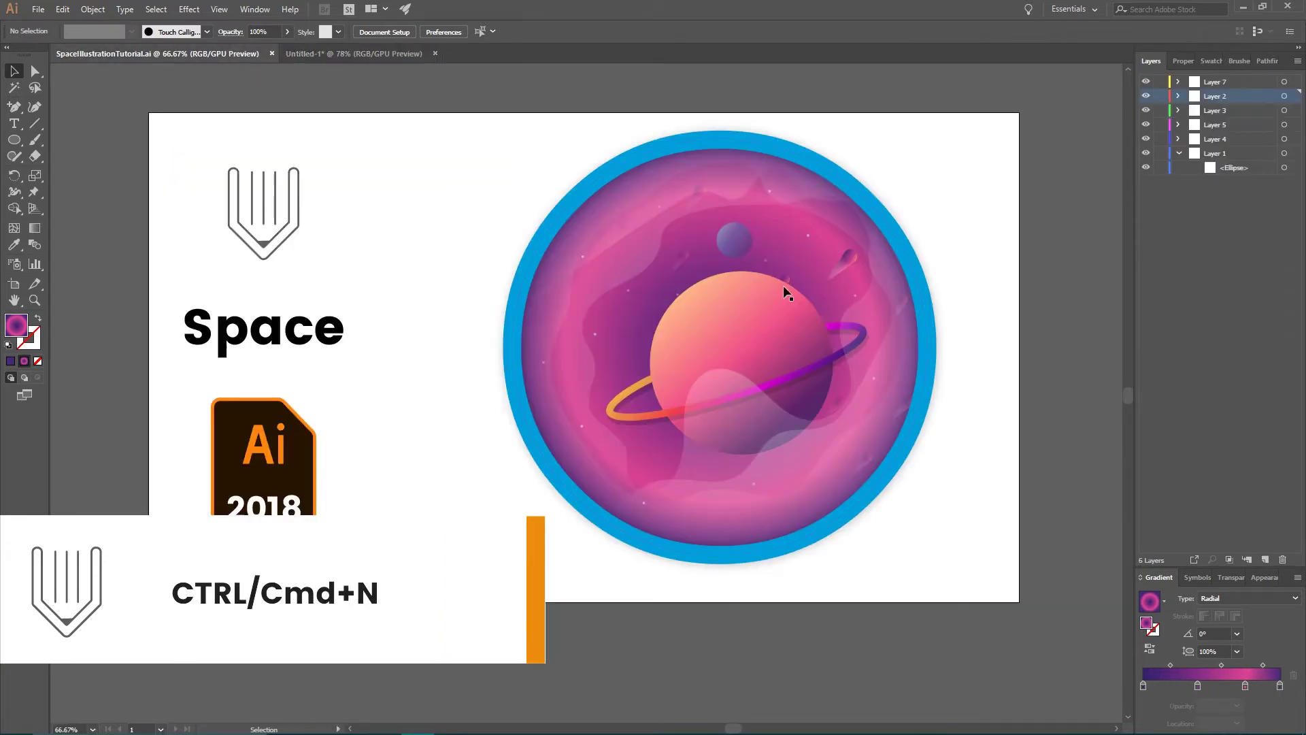
click(330, 52)
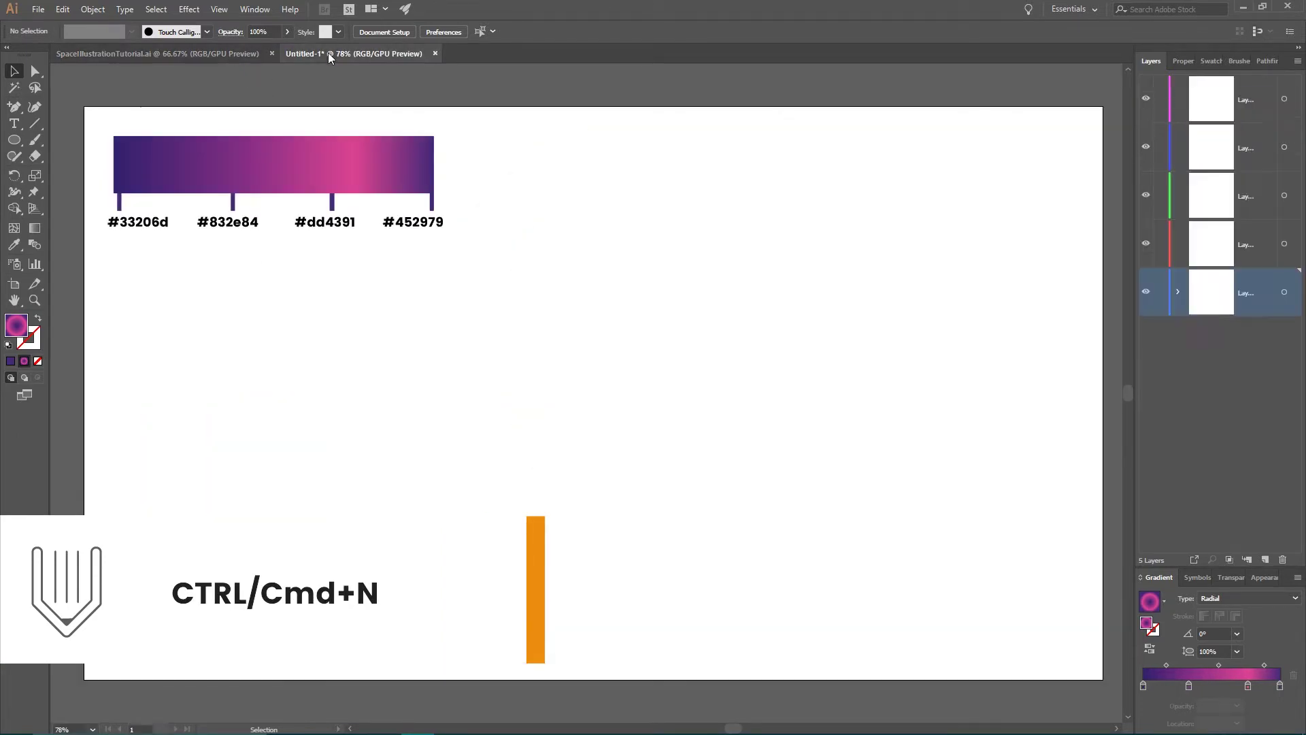
Create a 915 pt by 915 pt circle with the Ellipse tool
click(16, 144)
click(59, 171)
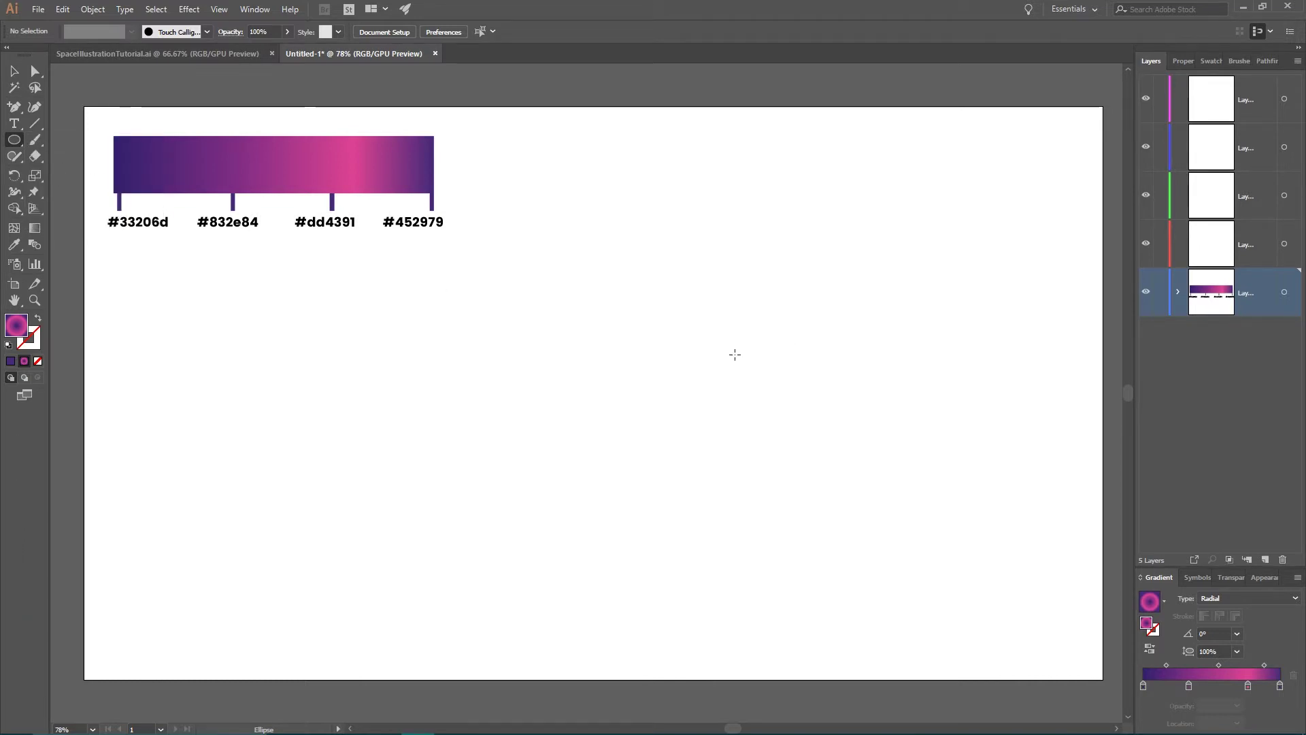
click(735, 354)
drag(707, 196, 766, 196)
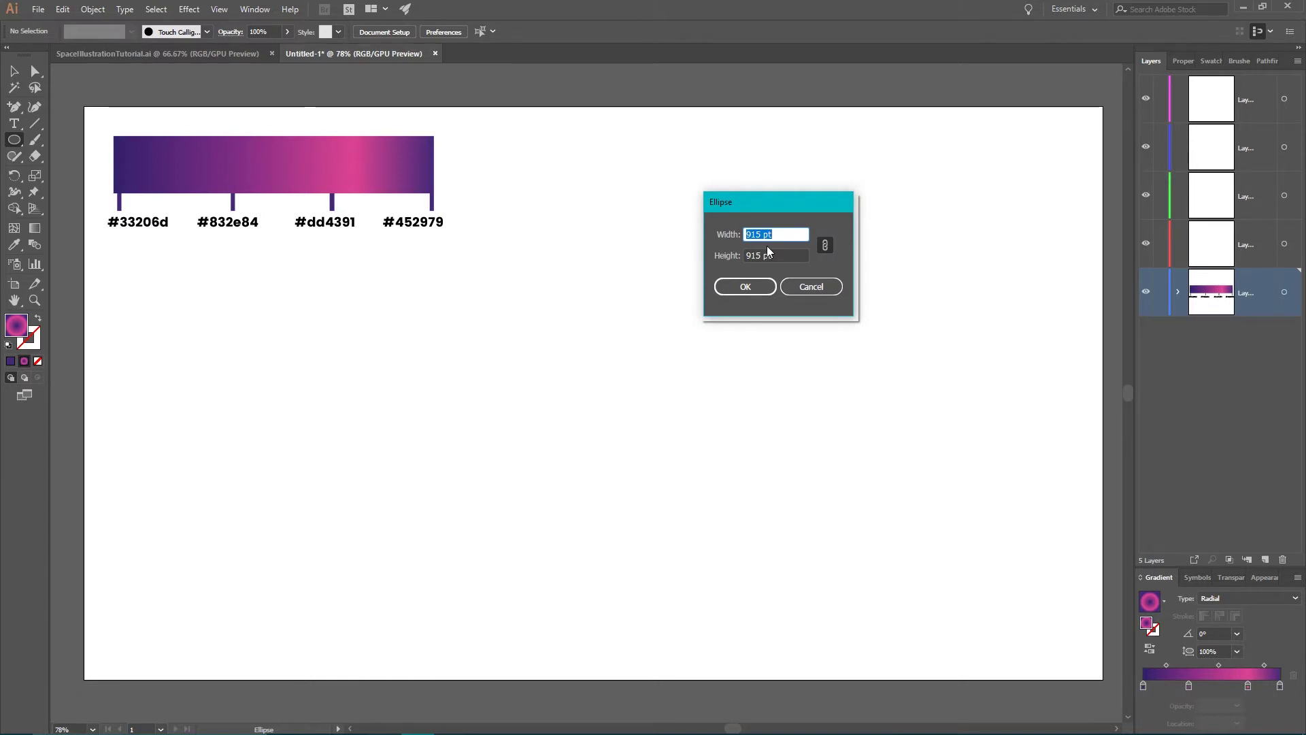
click(754, 289)
Centre the circle vertically on the artboard and move it left beside the colour bar
key(v)
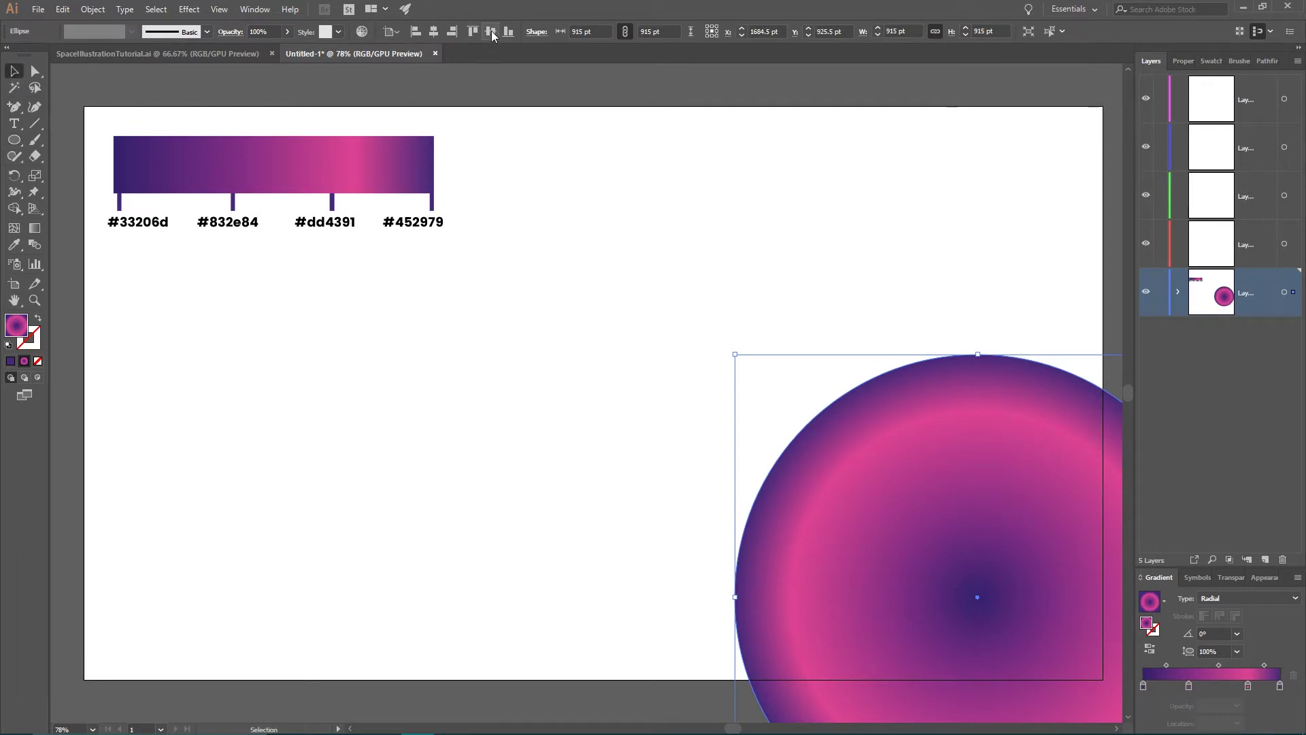
click(391, 31)
click(414, 78)
click(490, 32)
drag(964, 291, 696, 294)
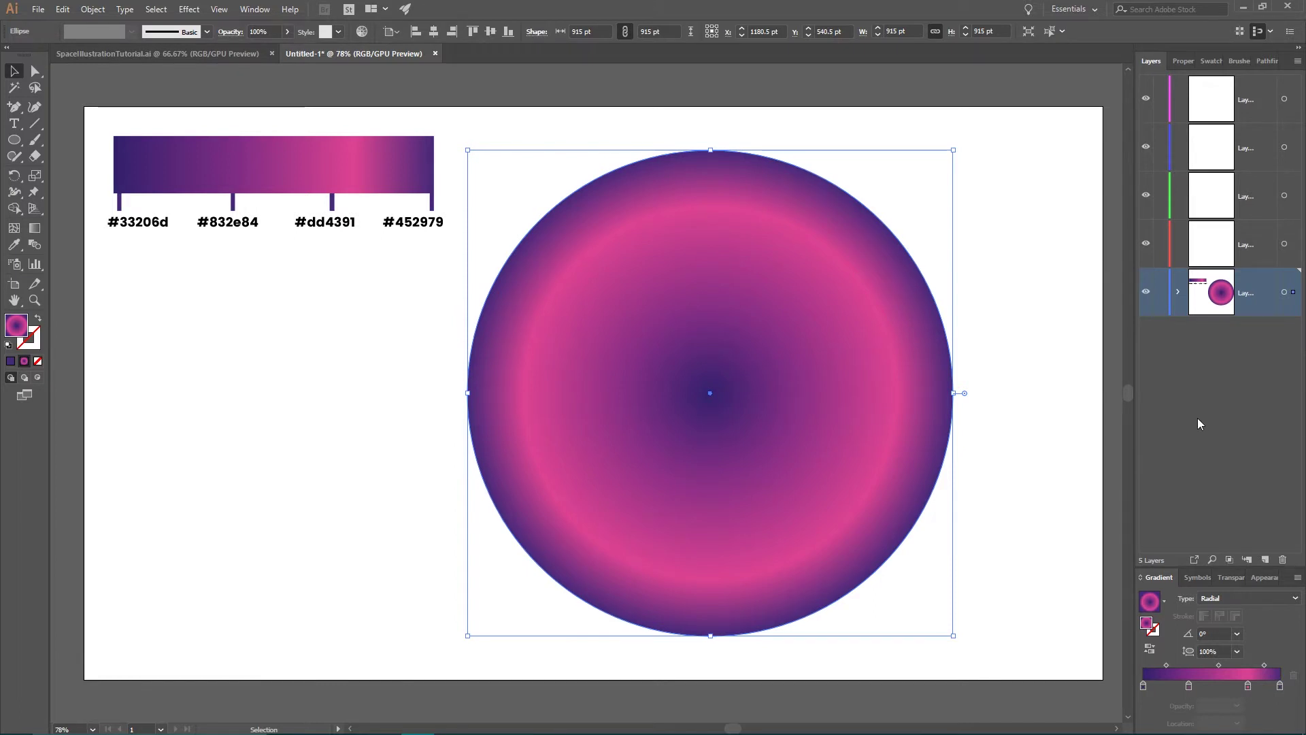
Apply the White, Black gradient as radial, adding stops at 33.9% and 70%
click(1165, 602)
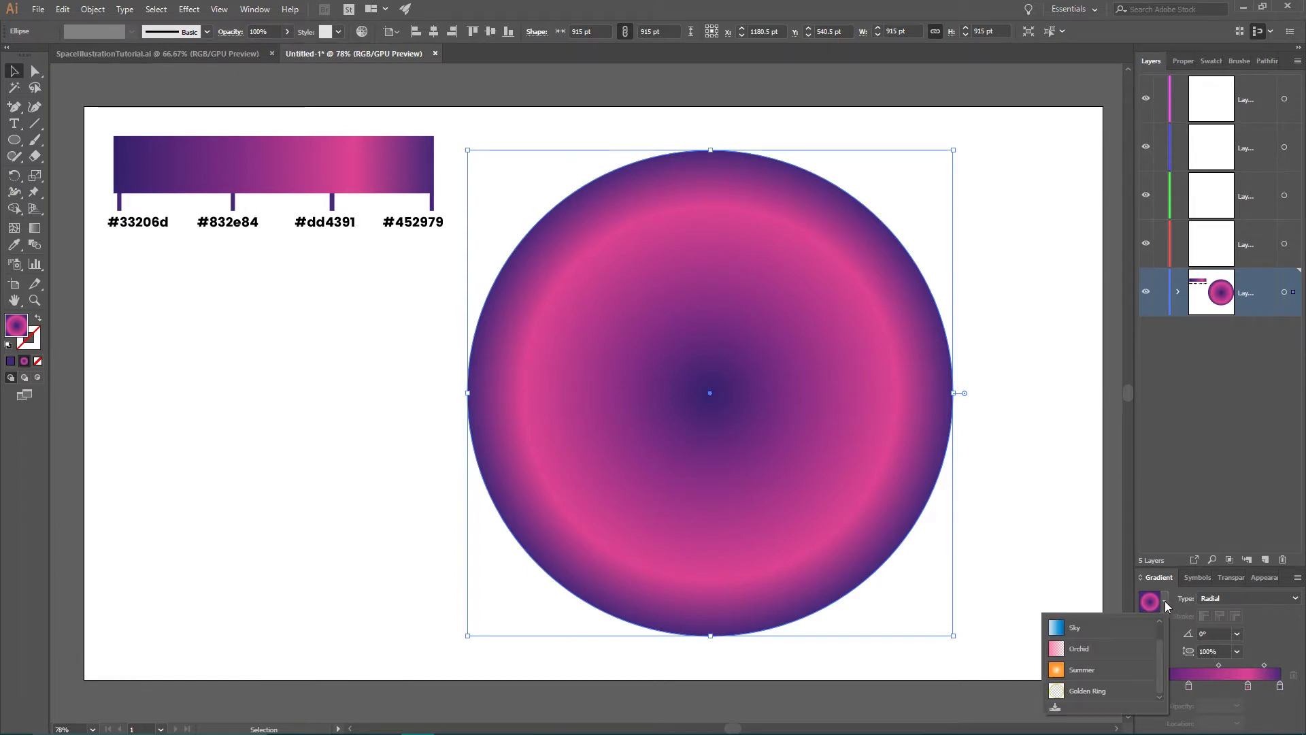
scroll(1103, 633, up, 1)
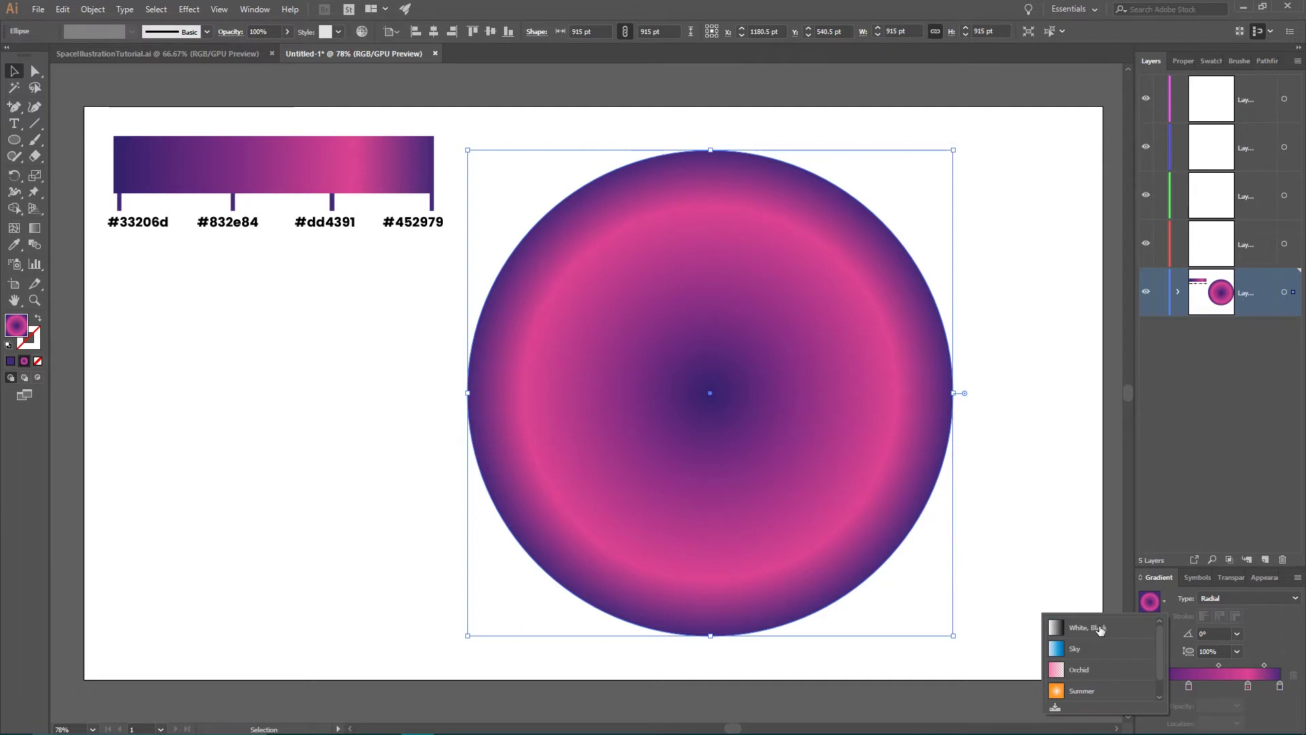
click(1100, 628)
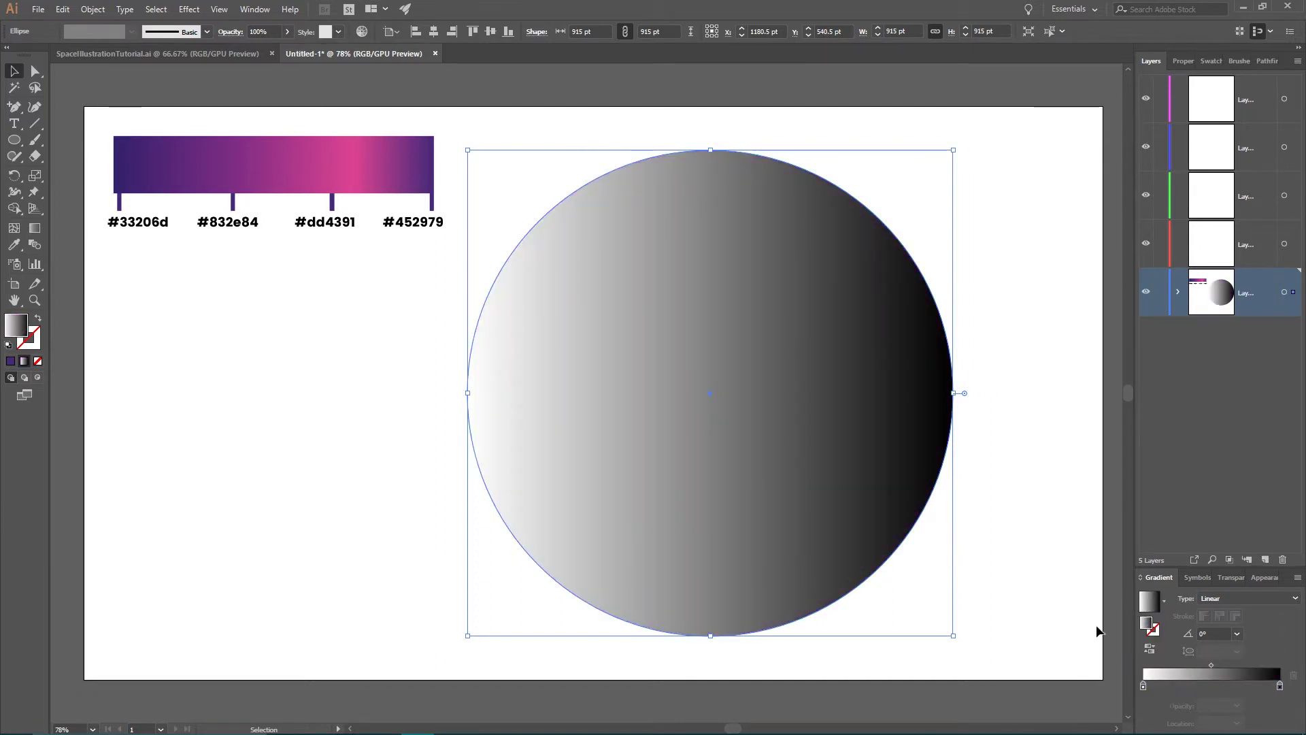
click(1210, 599)
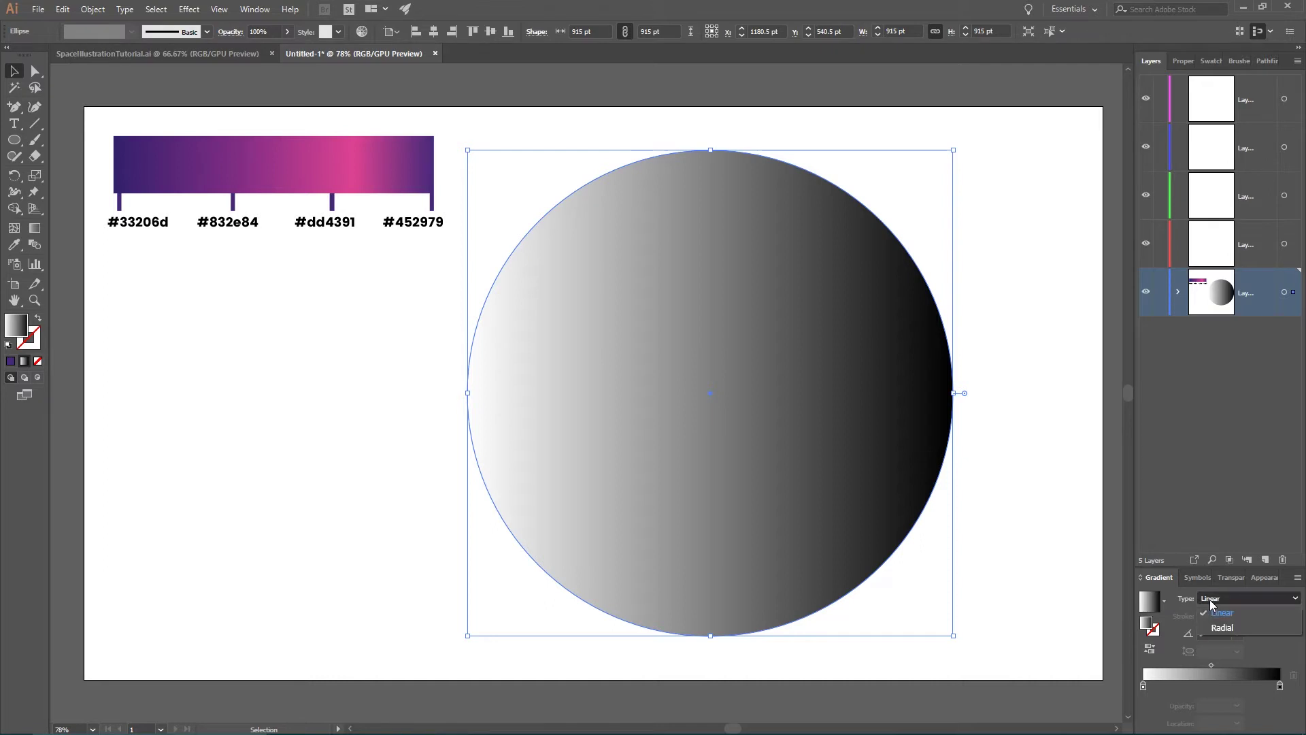
click(1219, 627)
click(1190, 685)
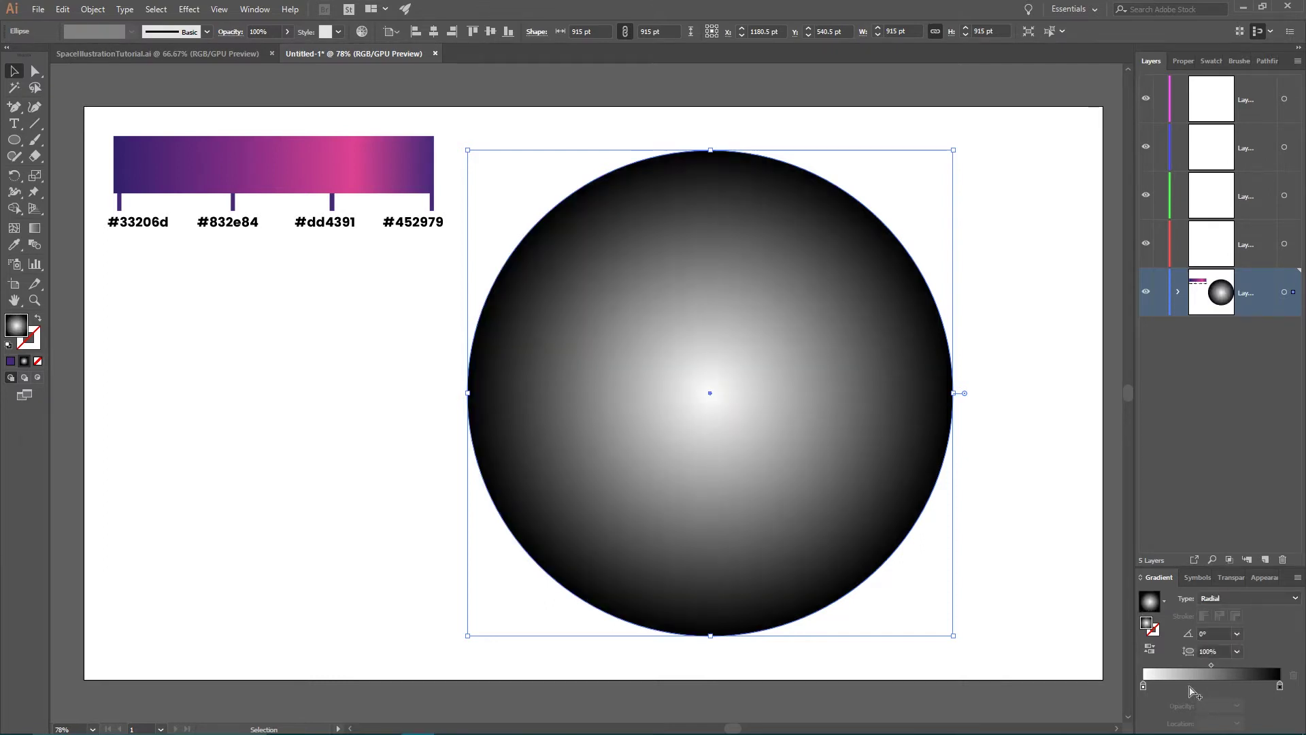
click(1239, 686)
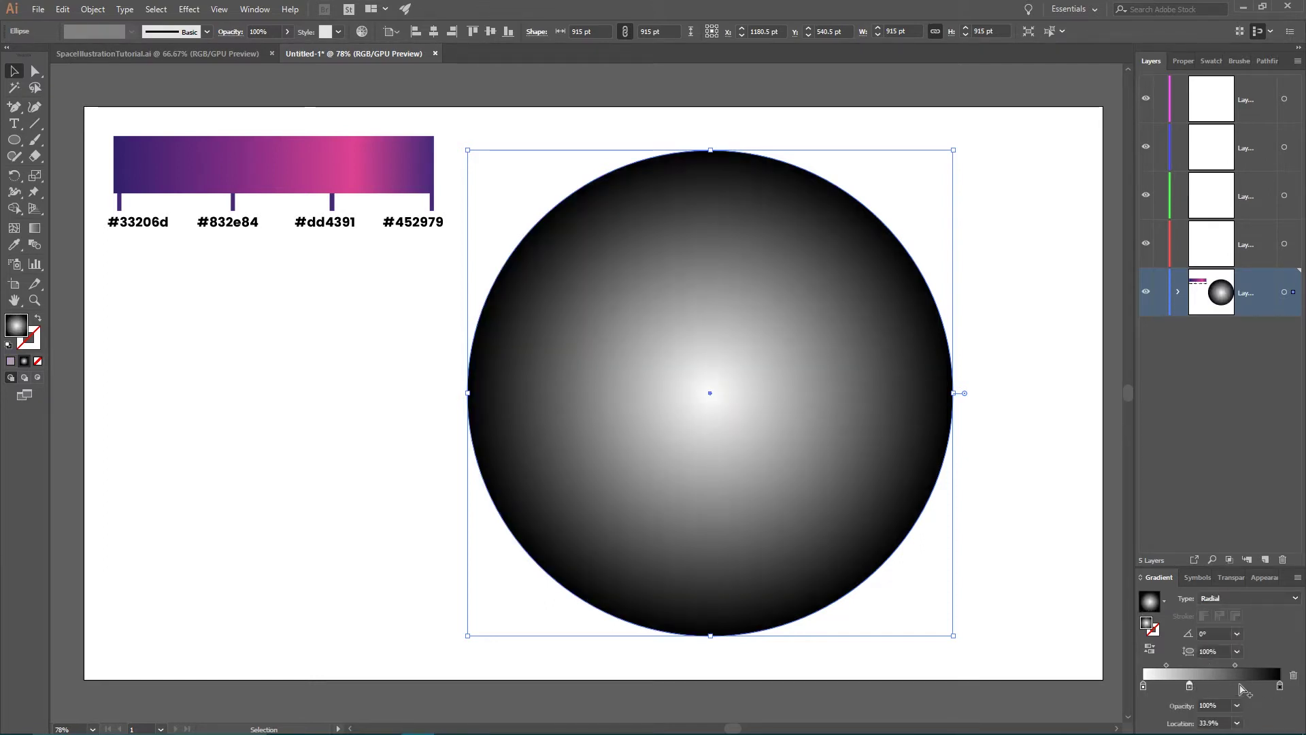
Set the centre gradient stop to #33206d
click(1143, 686)
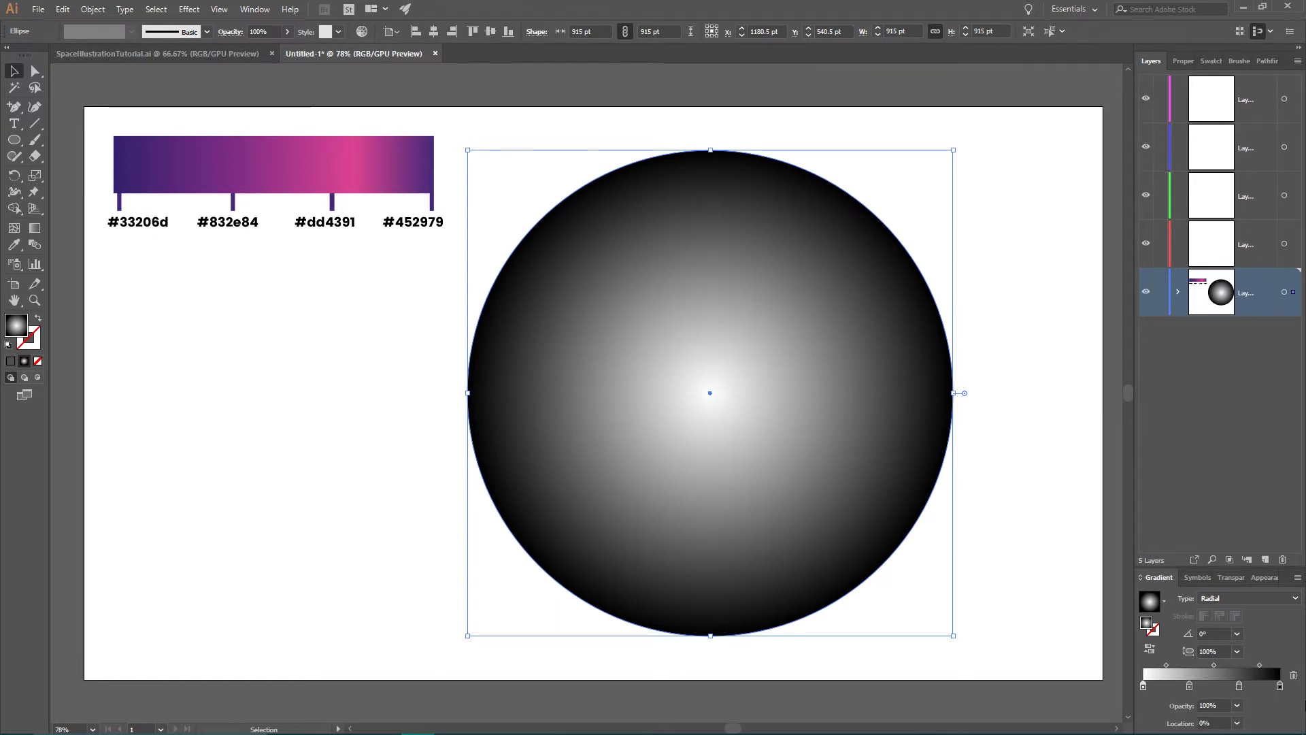
double_click(1143, 687)
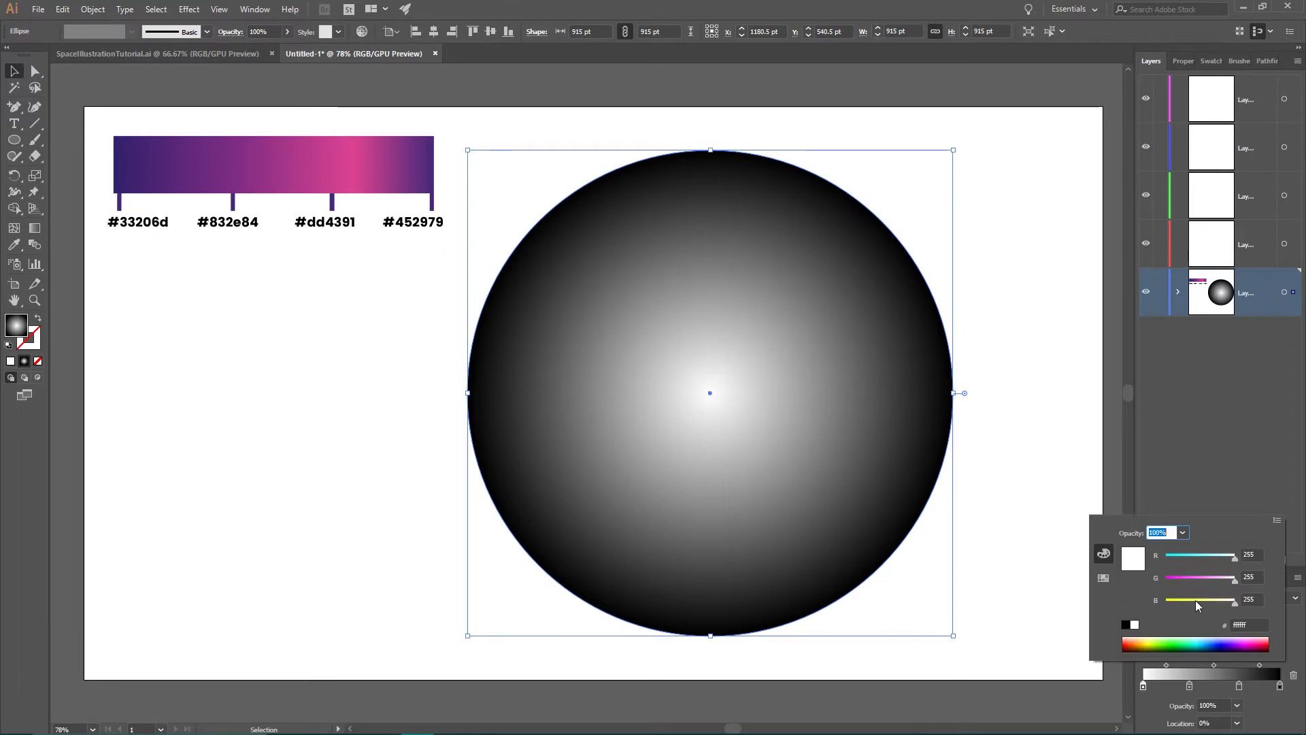
click(1256, 625)
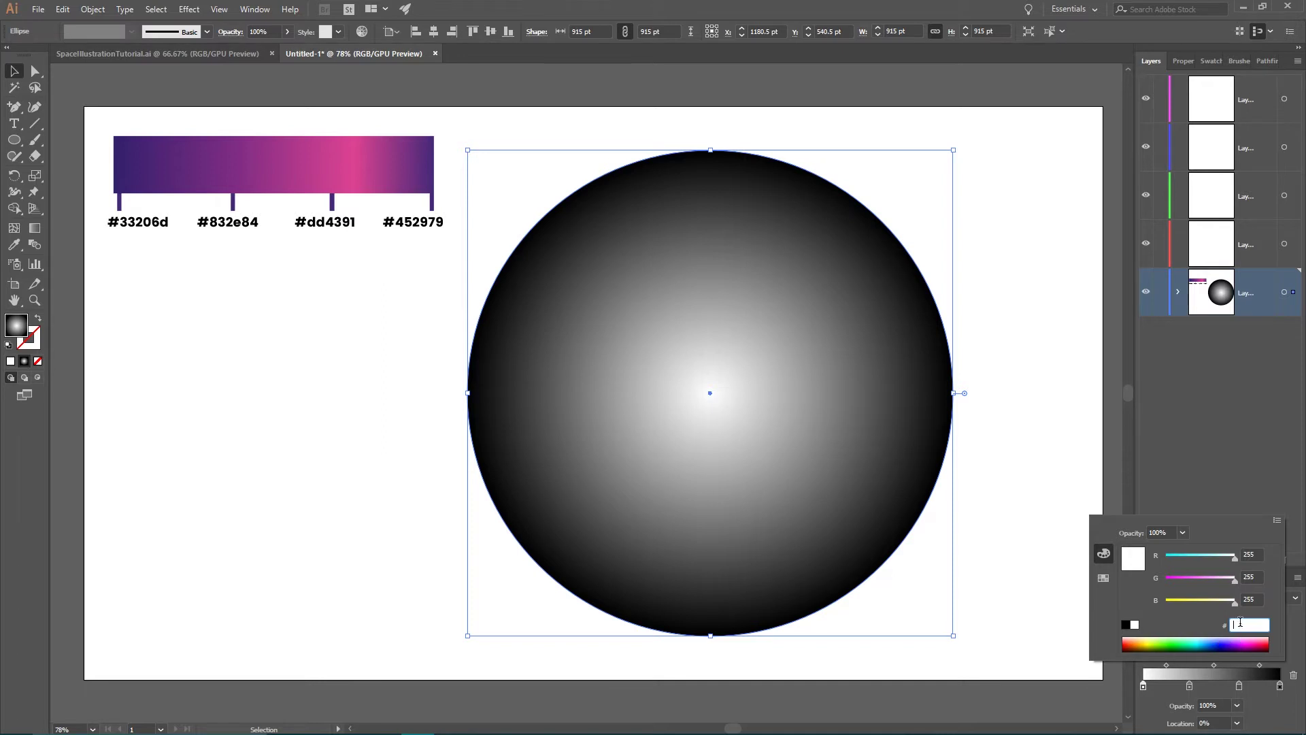
key(super+plus)
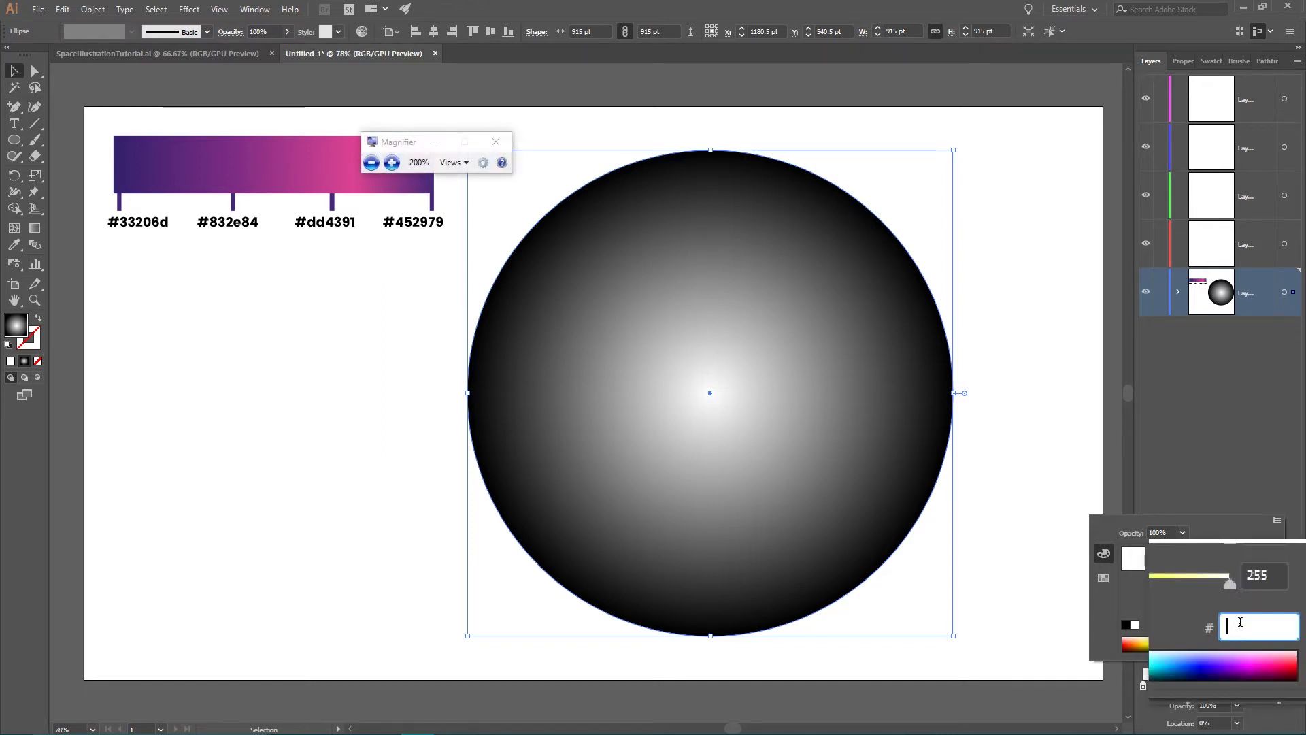
key(super+Escape)
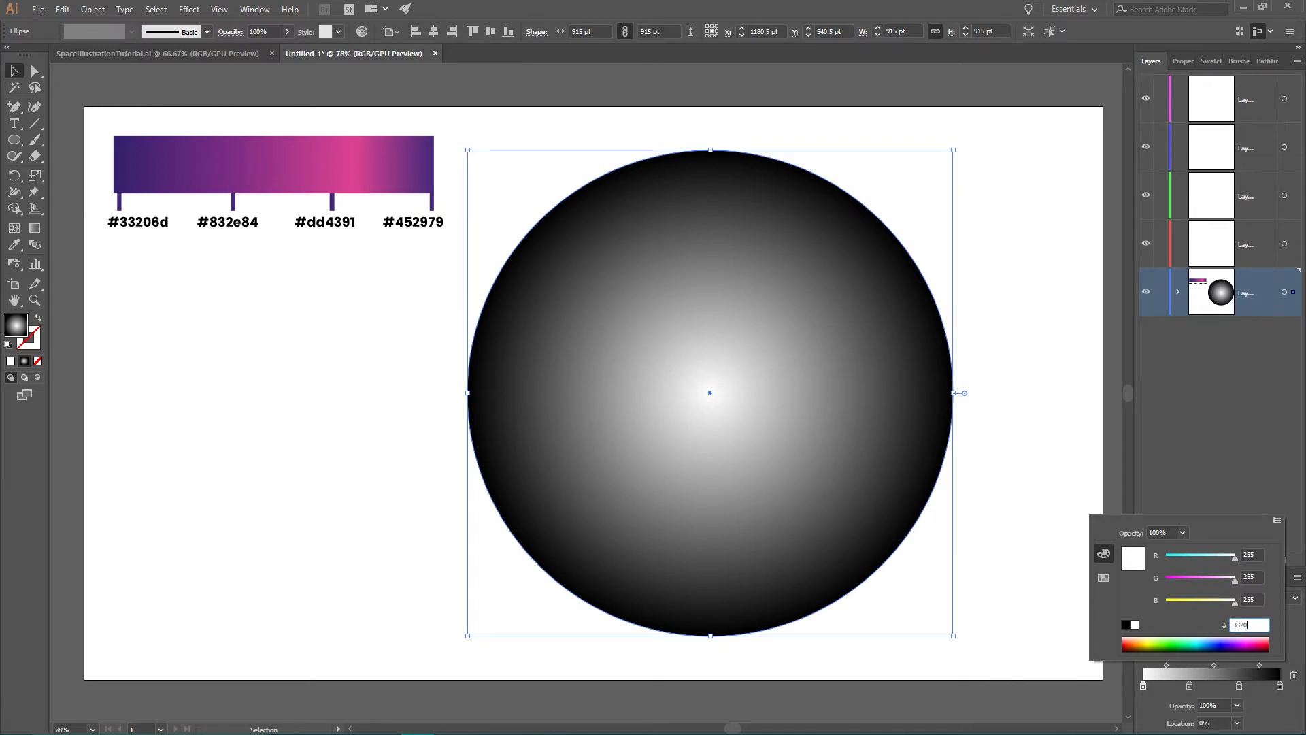
text(6d)
key(Return)
Colour the 33.9% stop #832e84 and the 70% stop #dd4391
double_click(1189, 685)
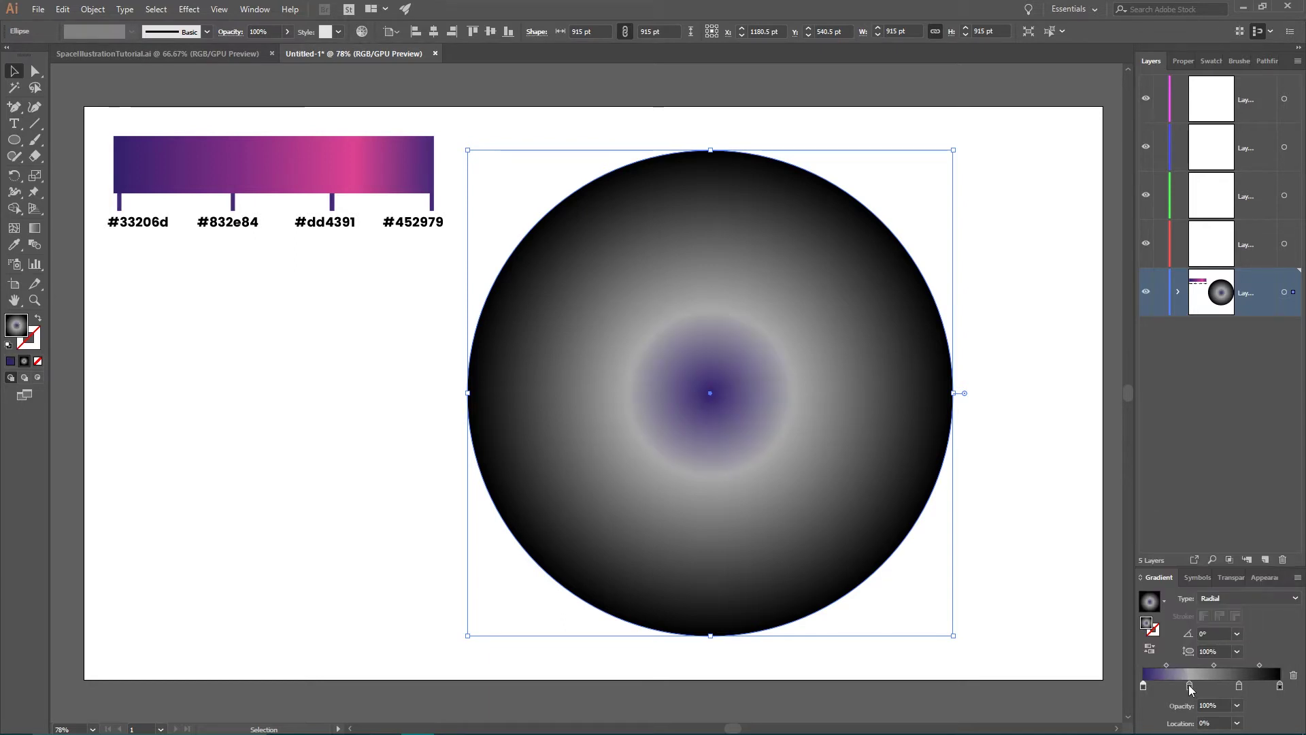
click(1258, 621)
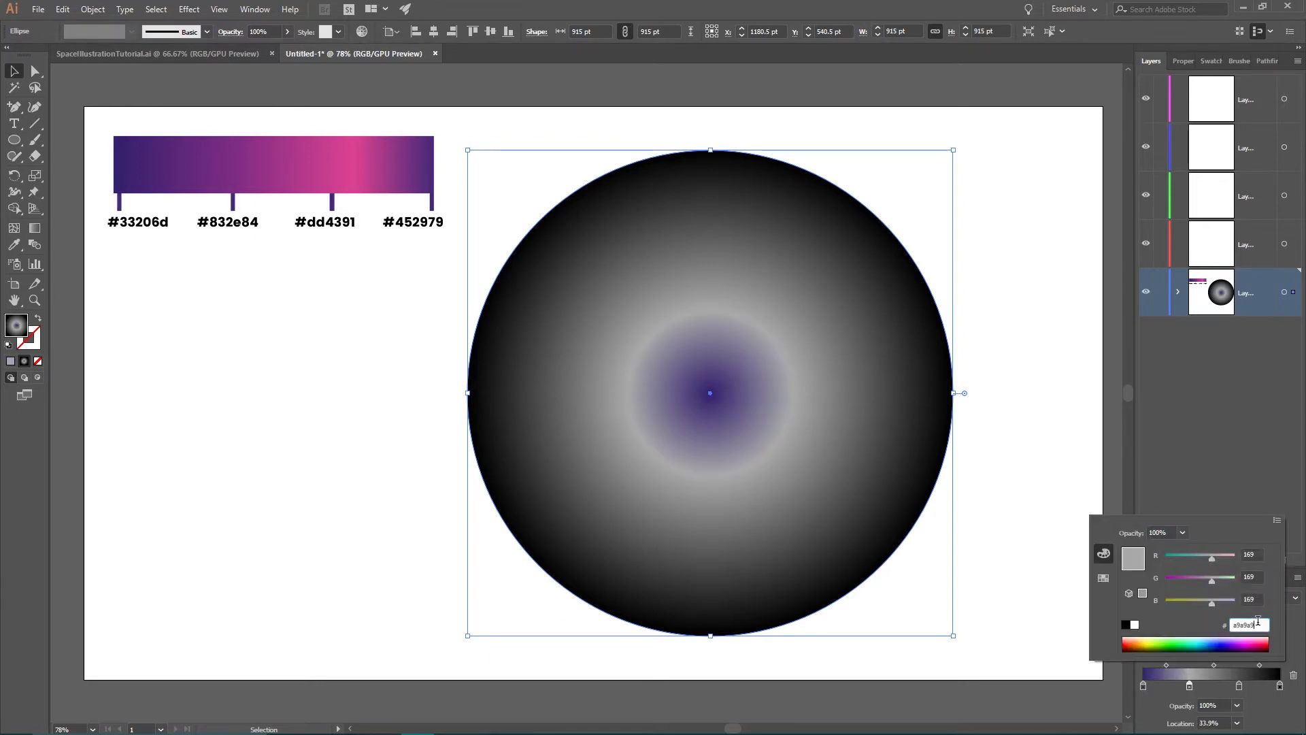
key(BackSpace)
key(BackSpace)
key(BackSpace)
key(BackSpace)
key(BackSpace)
key(BackSpace)
text(832e84)
key(Return)
double_click(1239, 685)
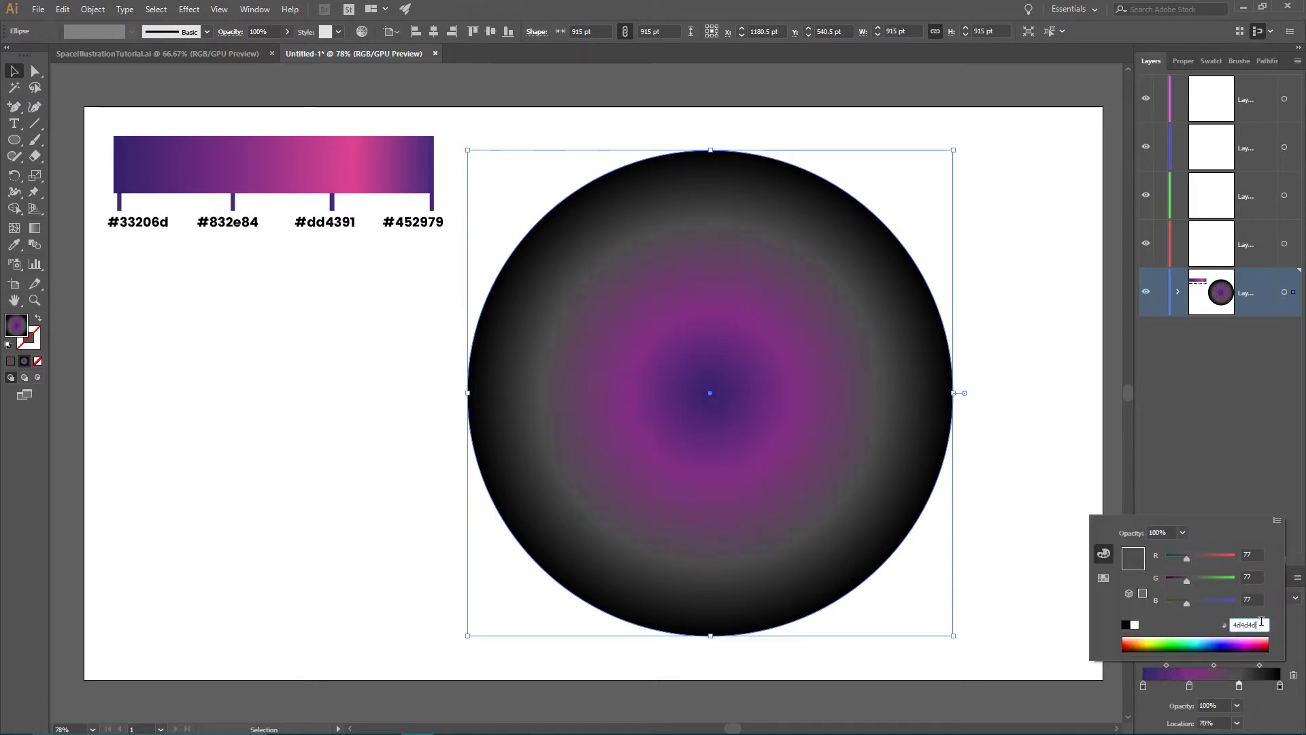
click(1256, 621)
key(BackSpace)
key(BackSpace)
key(BackSpace)
key(BackSpace)
key(BackSpace)
key(BackSpace)
text(dd4391)
key(Return)
Start replacing the outermost stop's black with a dark hex colour beginning 45
double_click(1280, 686)
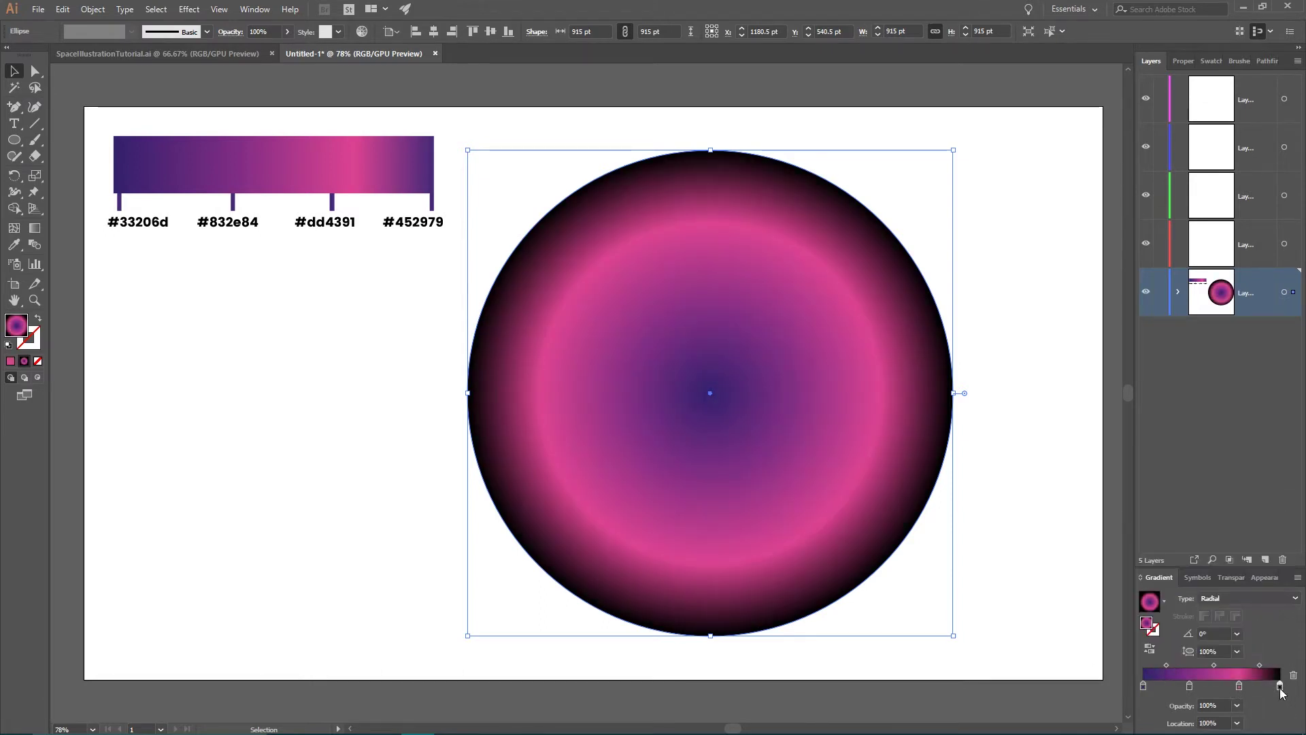
click(1260, 620)
key(BackSpace)
key(BackSpace)
key(BackSpace)
key(BackSpace)
key(BackSpace)
text(452979)
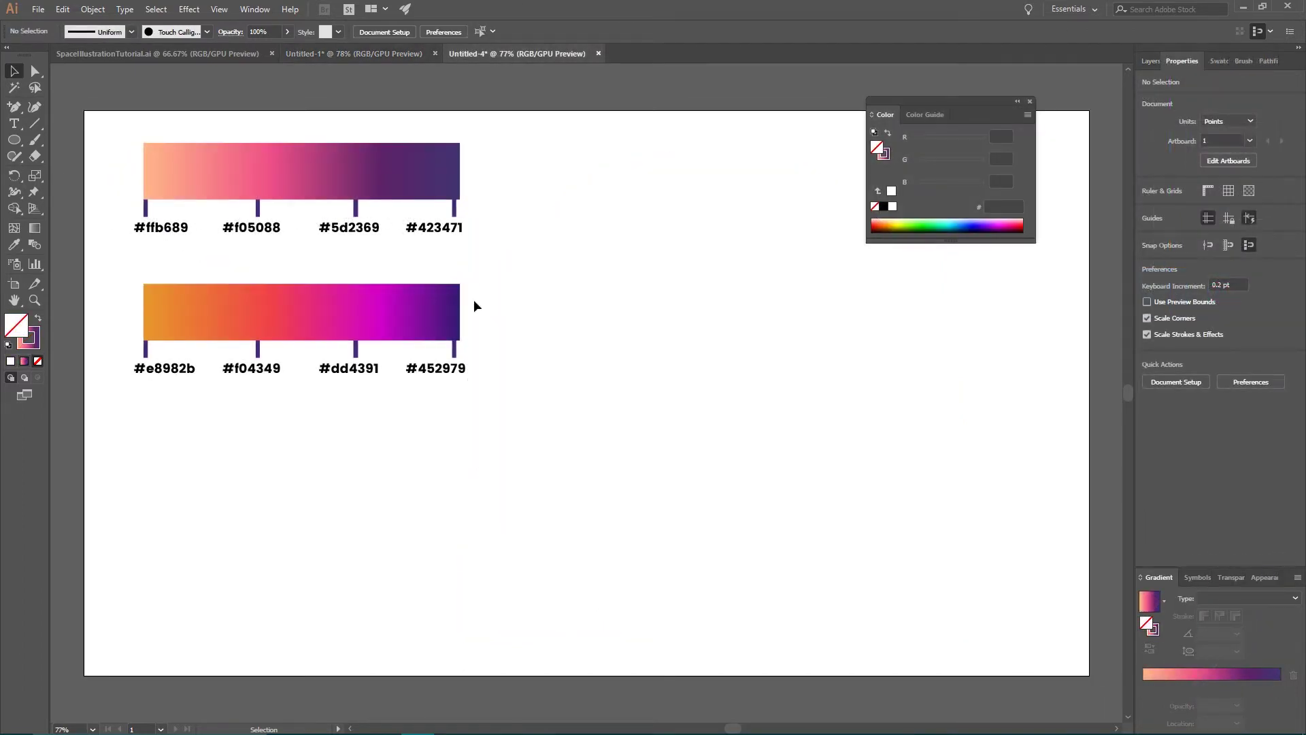
Create a 400 pt circle with a gradient fill and move it up and left
key(l)
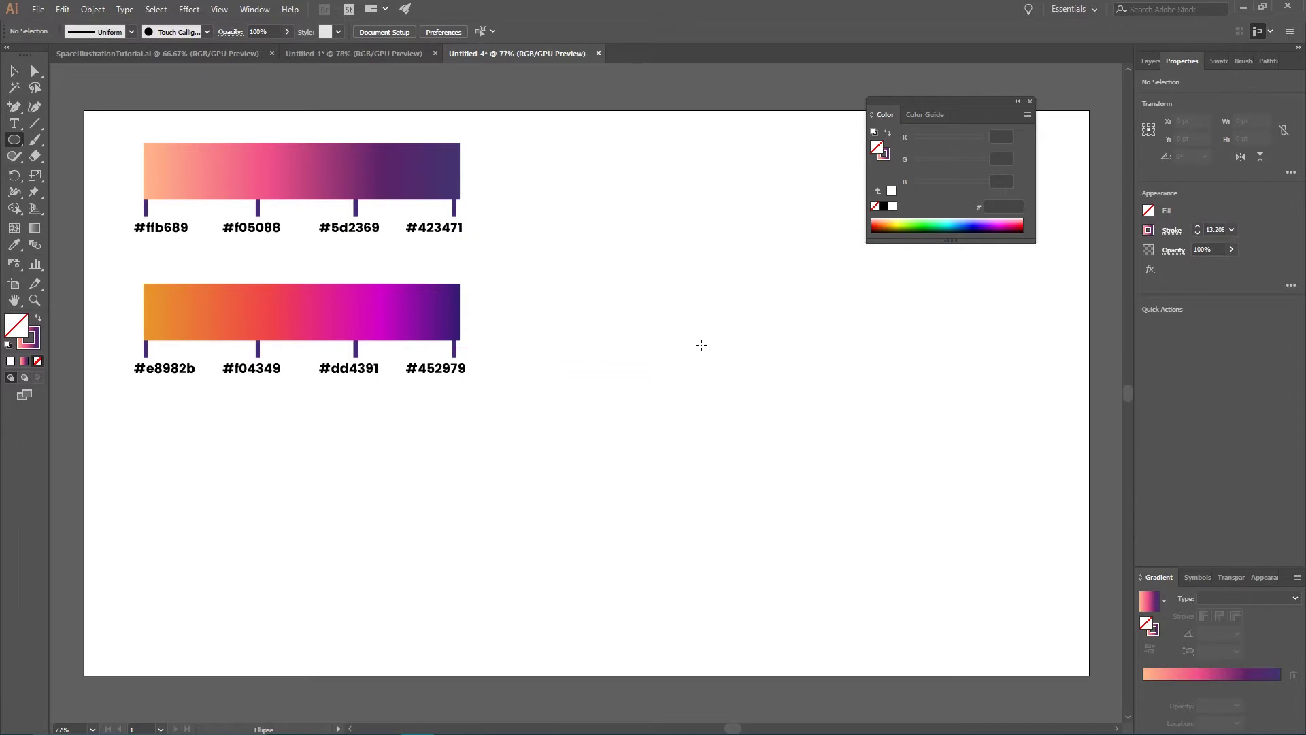
click(702, 345)
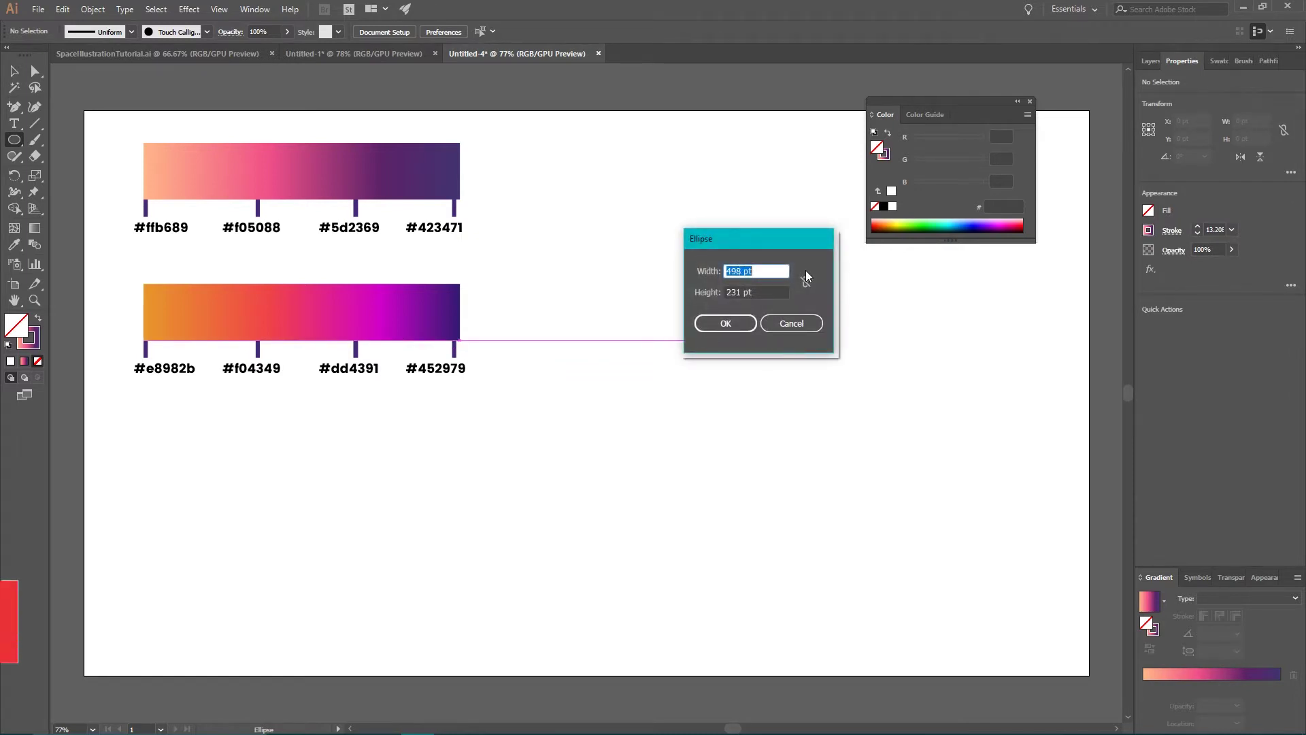
drag(740, 270, 717, 271)
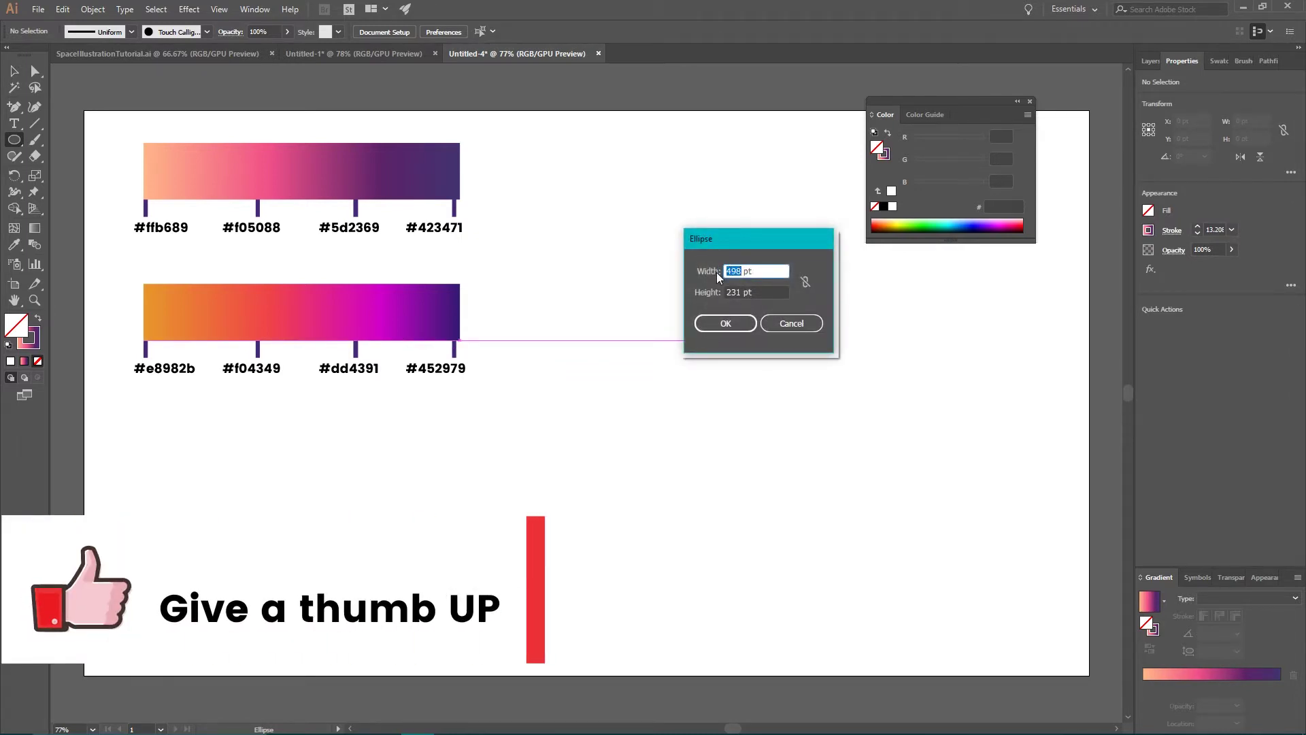
text(400)
drag(740, 291, 713, 296)
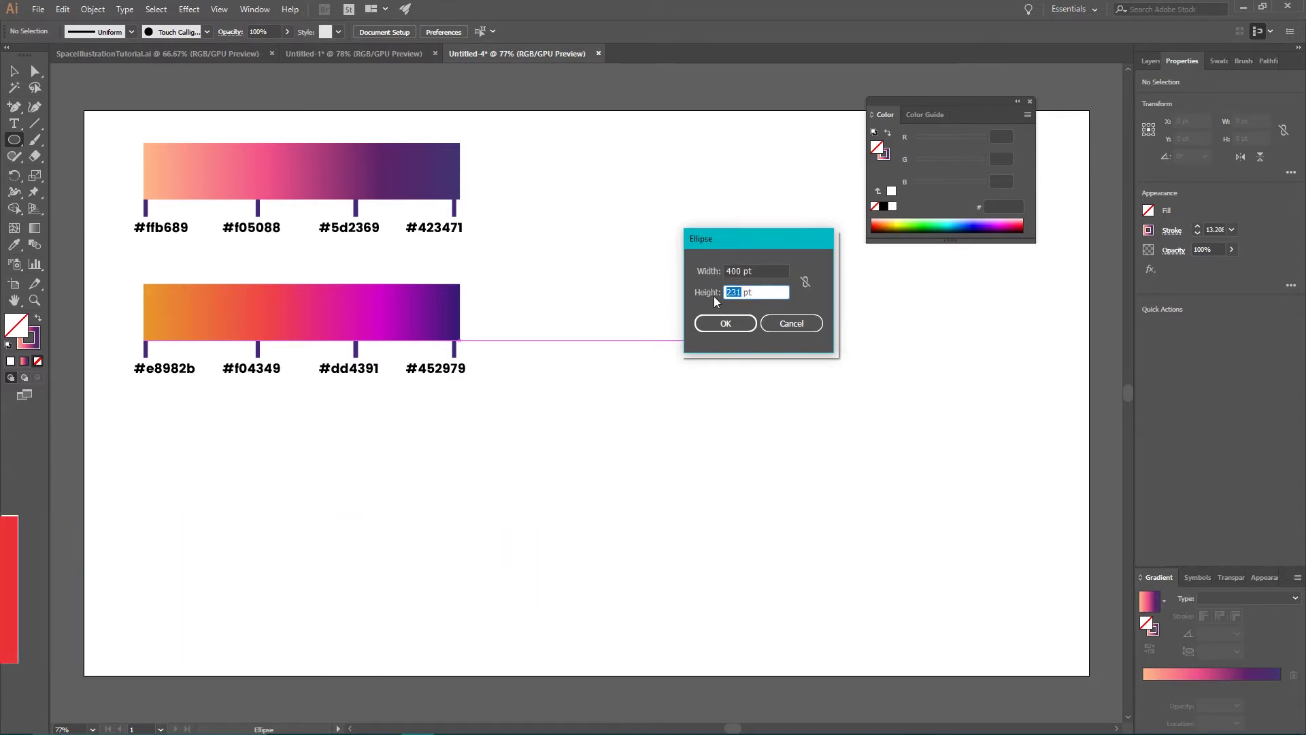
text(400)
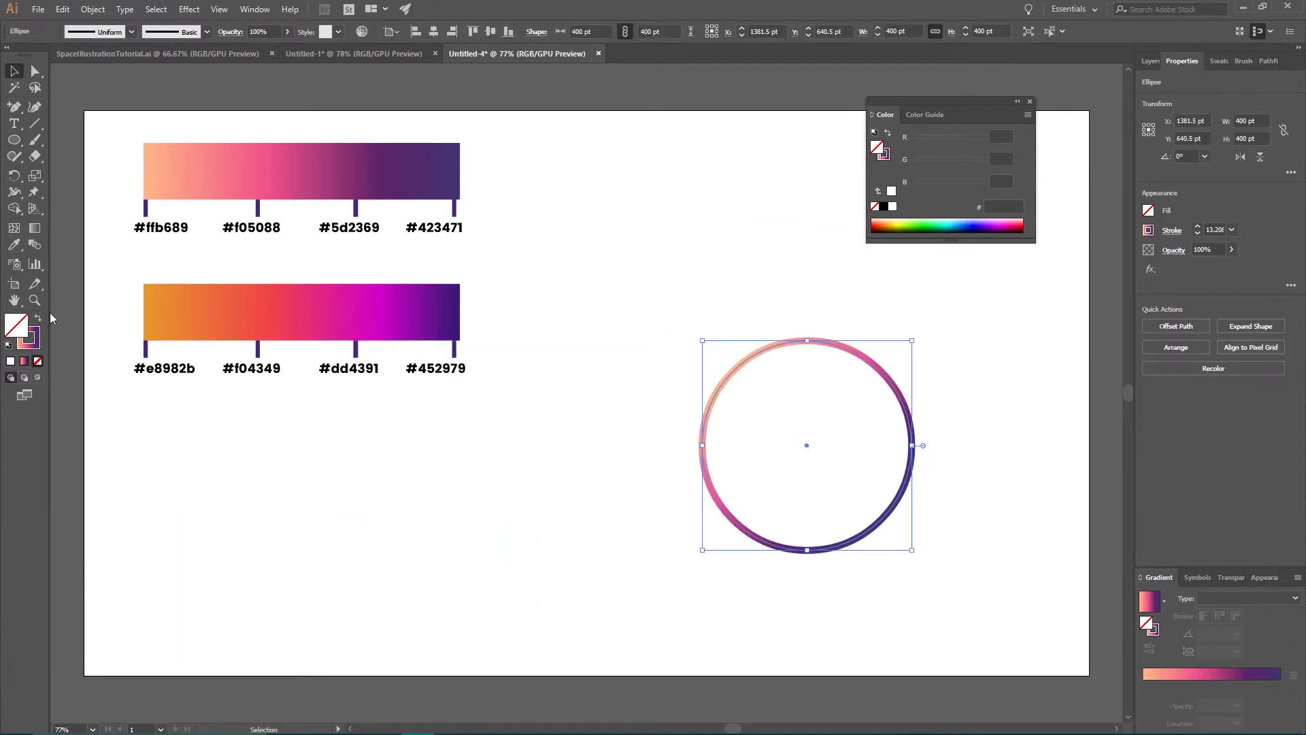
click(753, 321)
key(v)
click(37, 320)
mouse_move(819, 388)
mouse_down()
mouse_move(746, 344)
mouse_move(741, 325)
mouse_up()
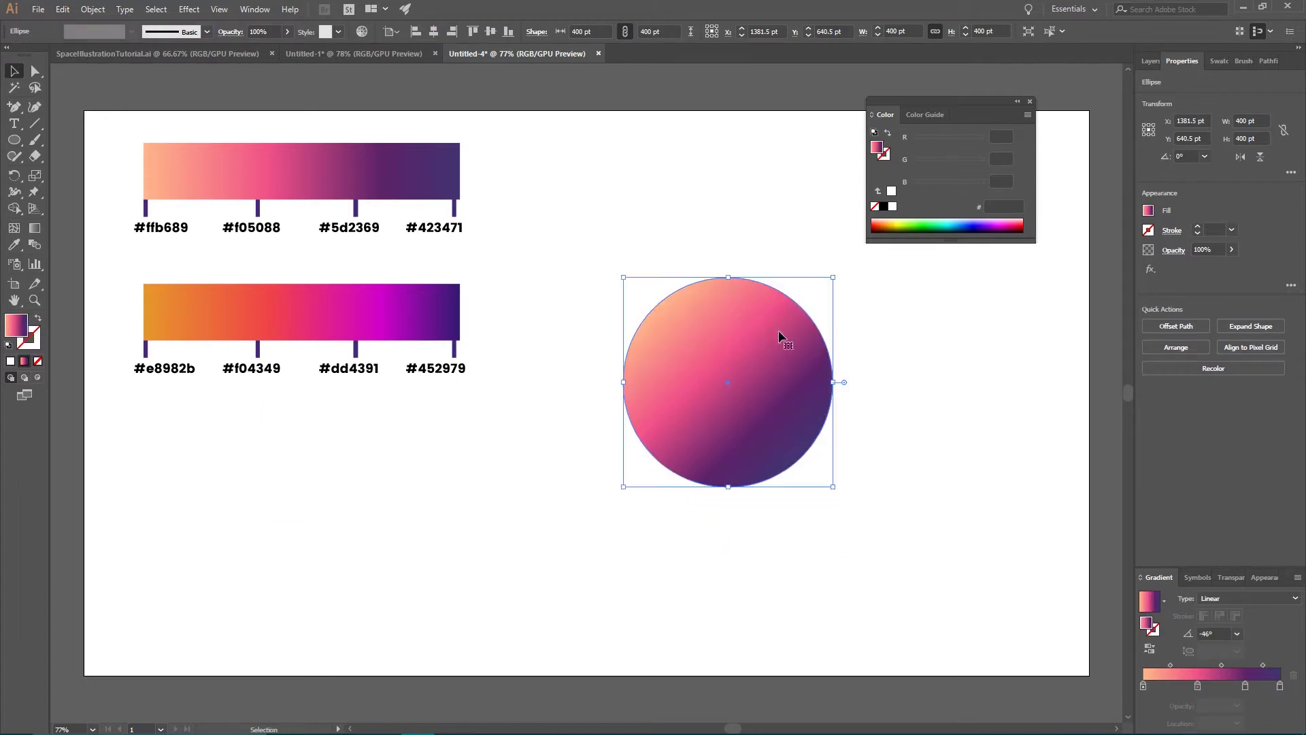
Apply the White, Black gradient preset to the circle and add two stops
click(1164, 601)
click(1109, 626)
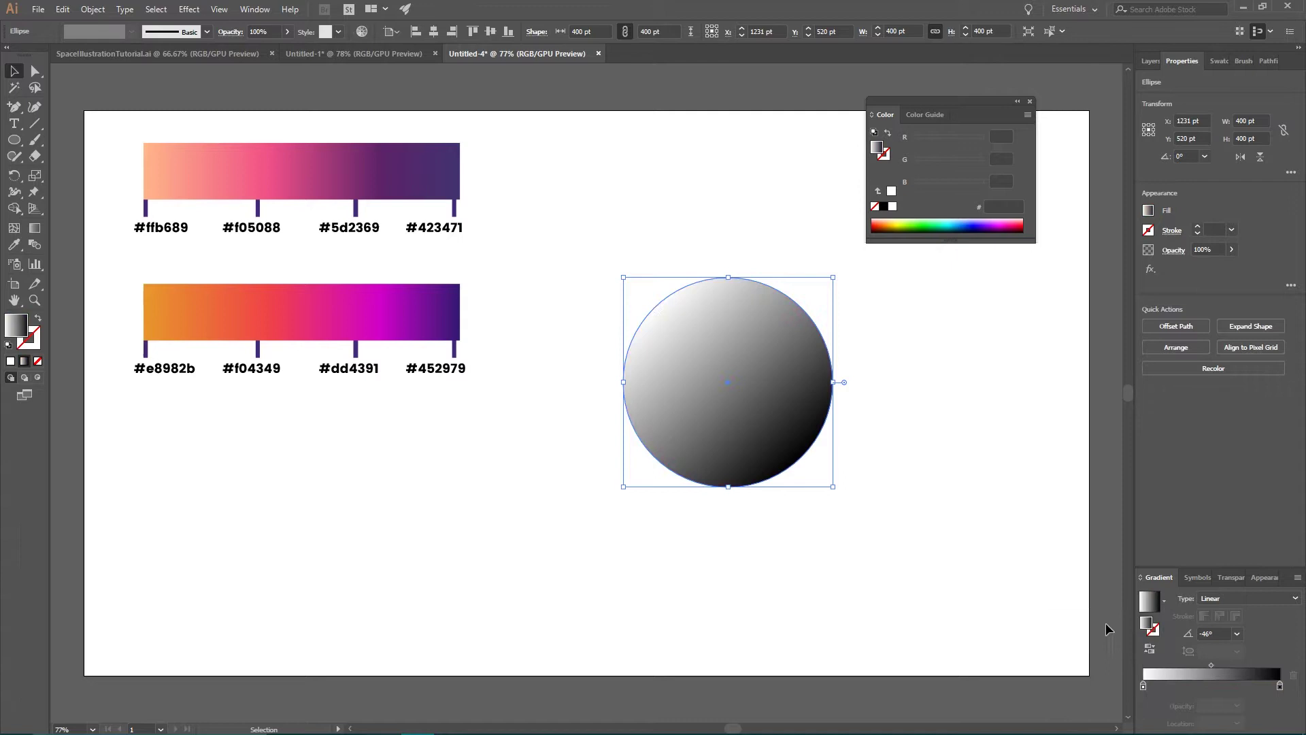
click(1193, 687)
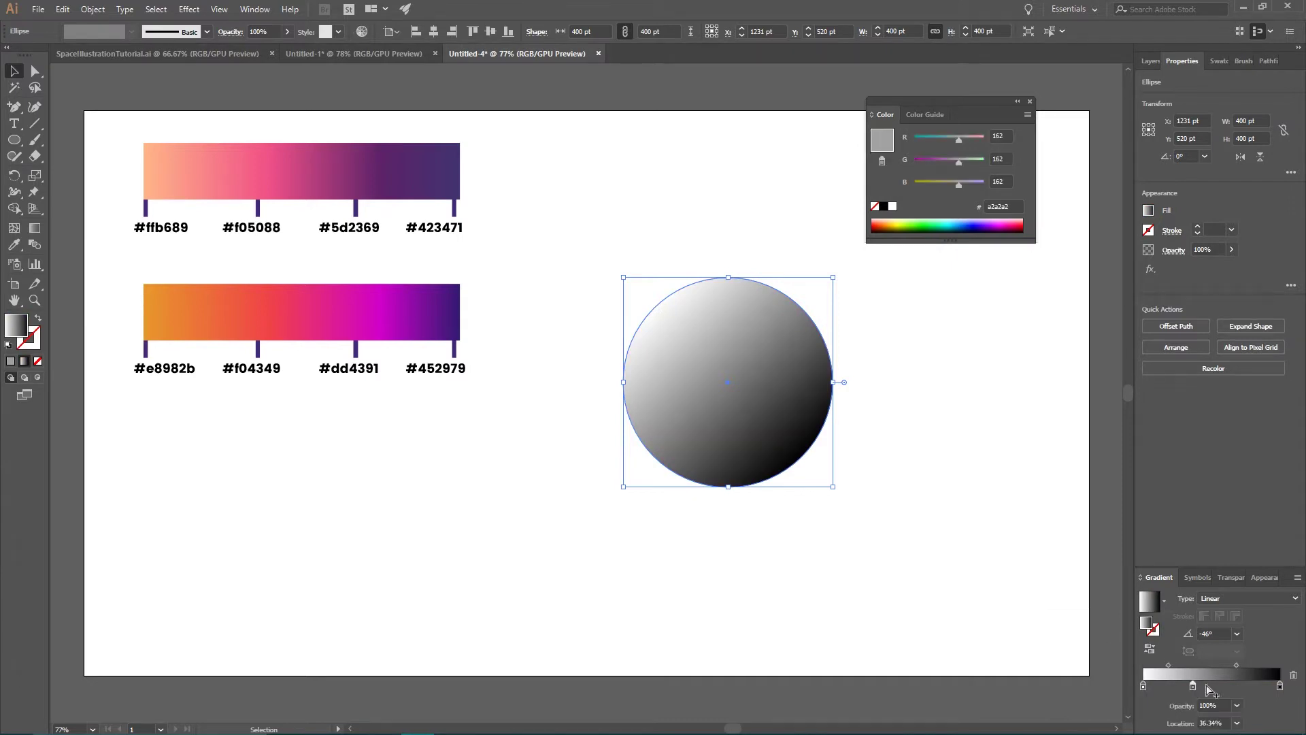
click(1242, 687)
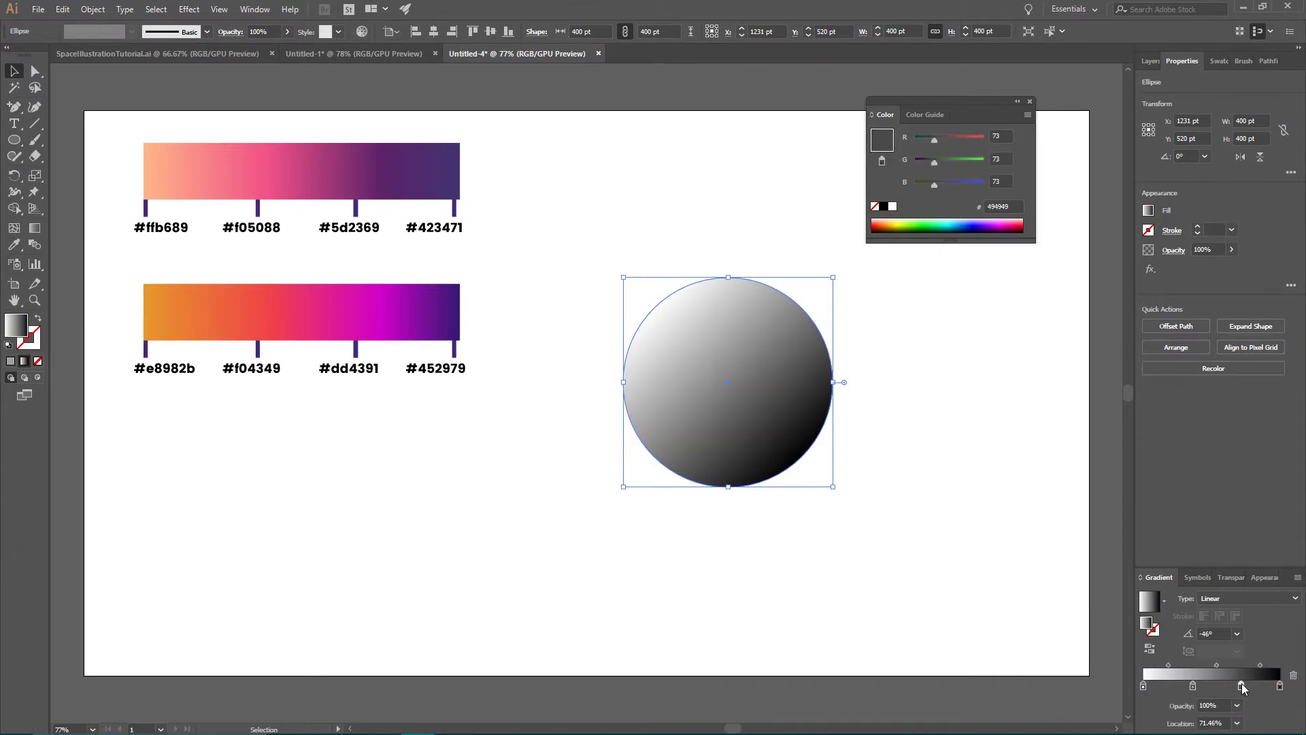
double_click(1143, 686)
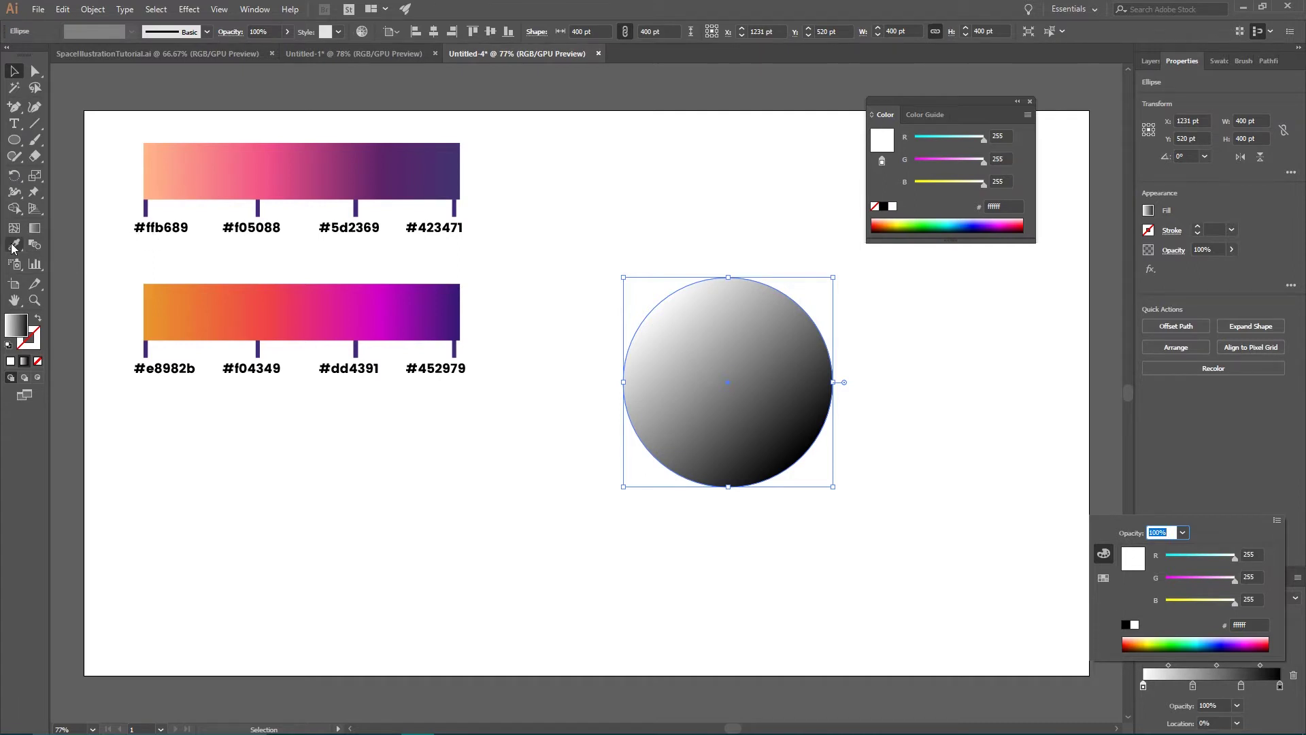
click(178, 196)
Eyedrop the top bar's #ffb689–#423471 gradient onto the circle
click(13, 244)
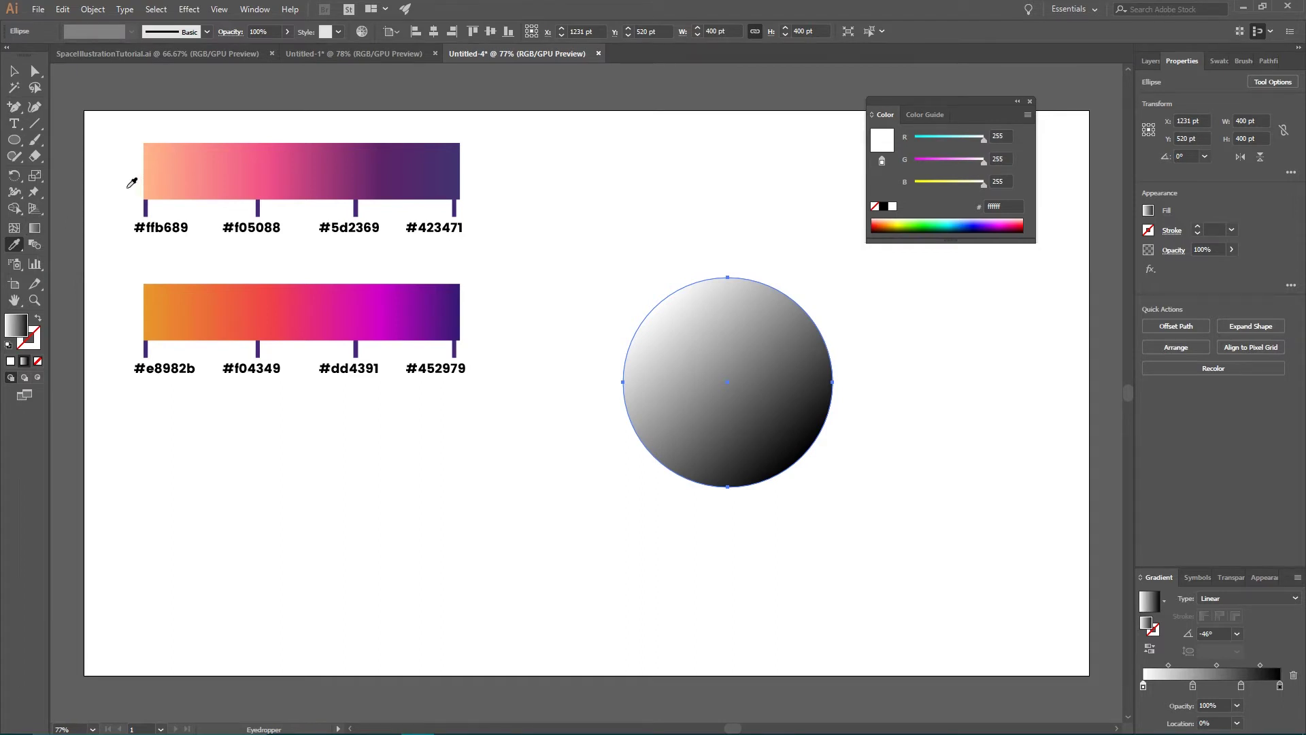
click(267, 164)
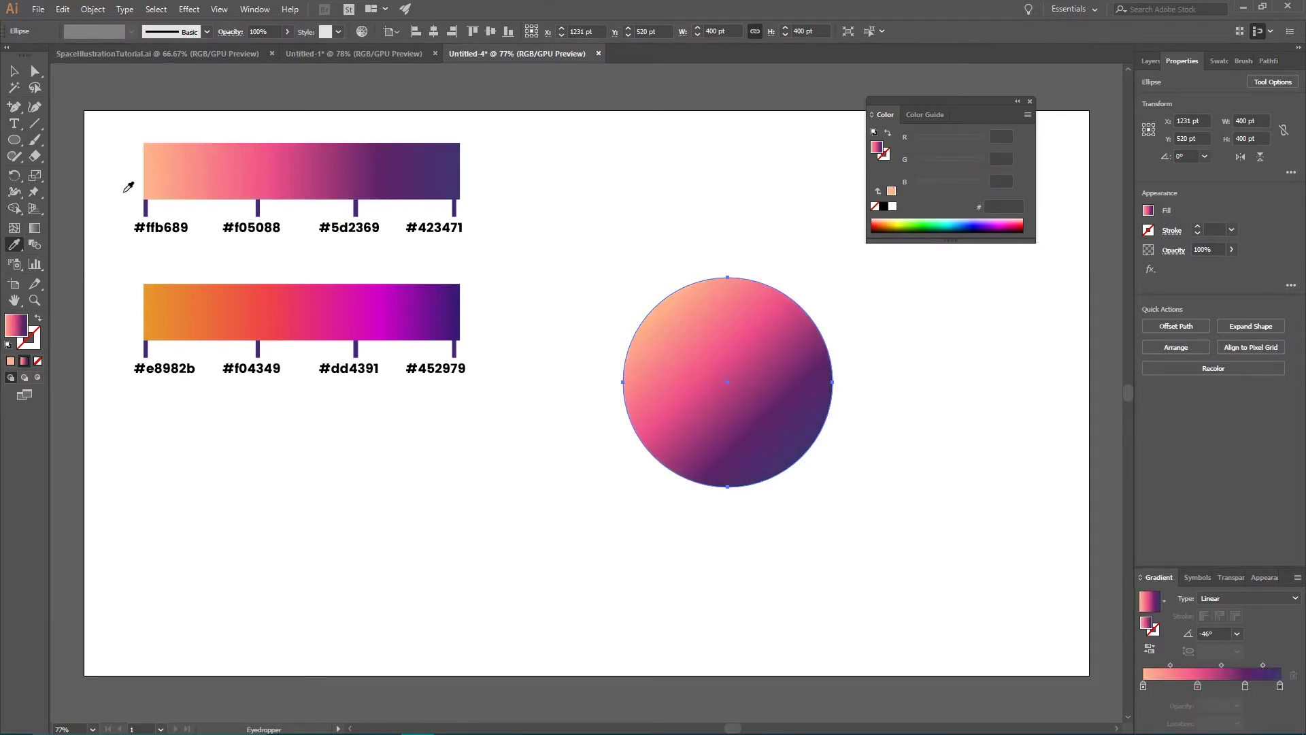
click(14, 71)
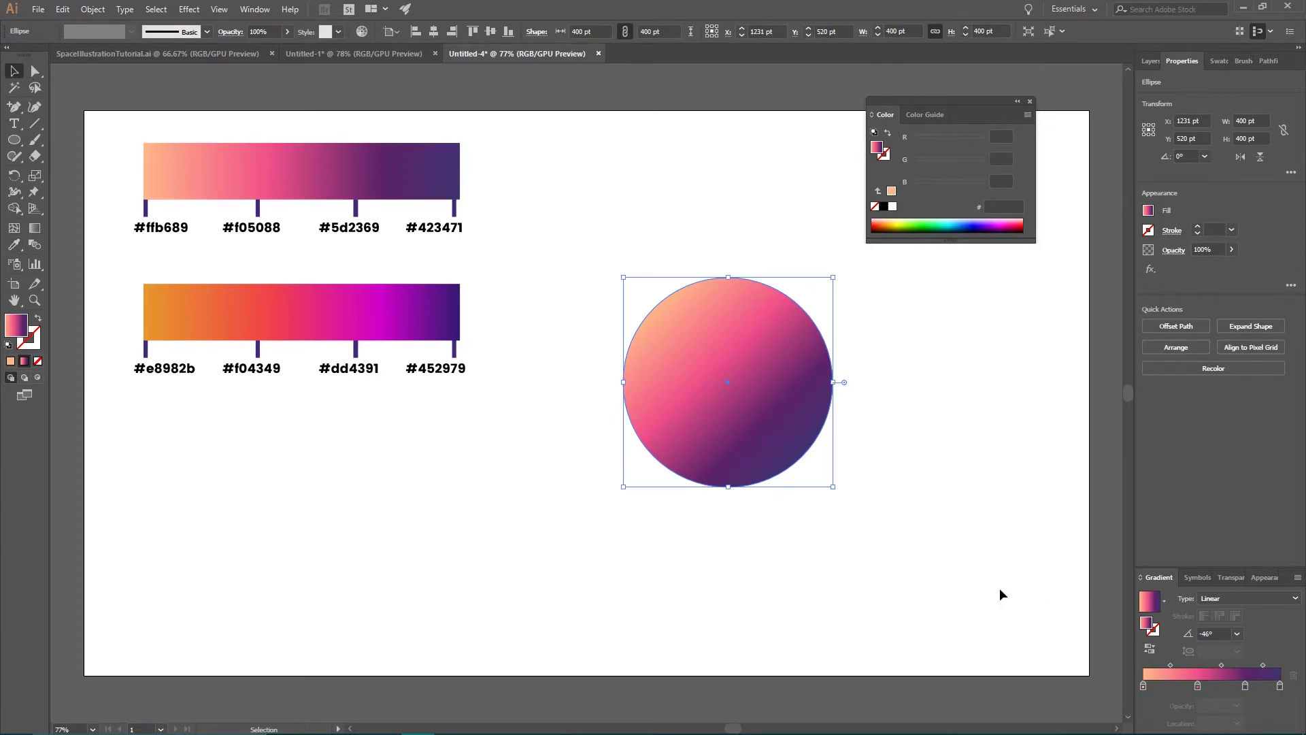
key(g)
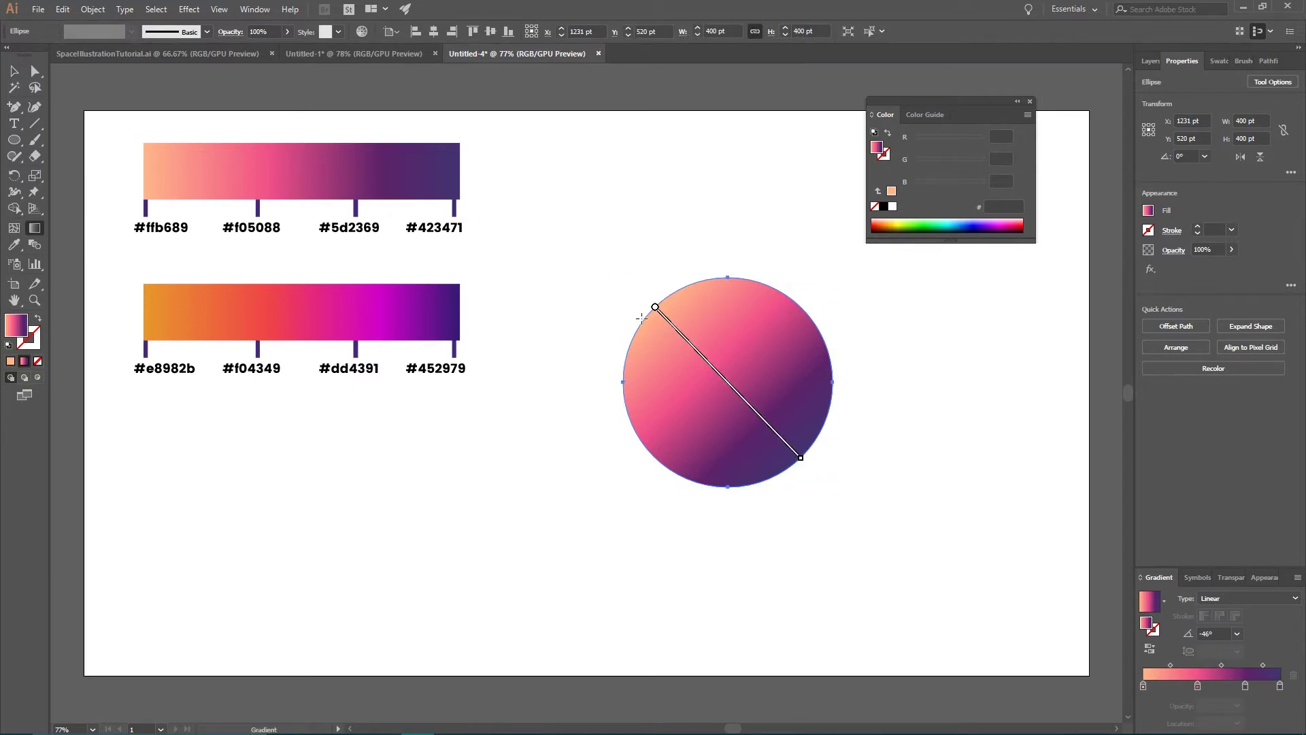
Redraw the circle's gradient diagonally, upper-left to lower-right, at about -49.6°
mouse_move(655, 306)
drag(666, 298, 818, 479)
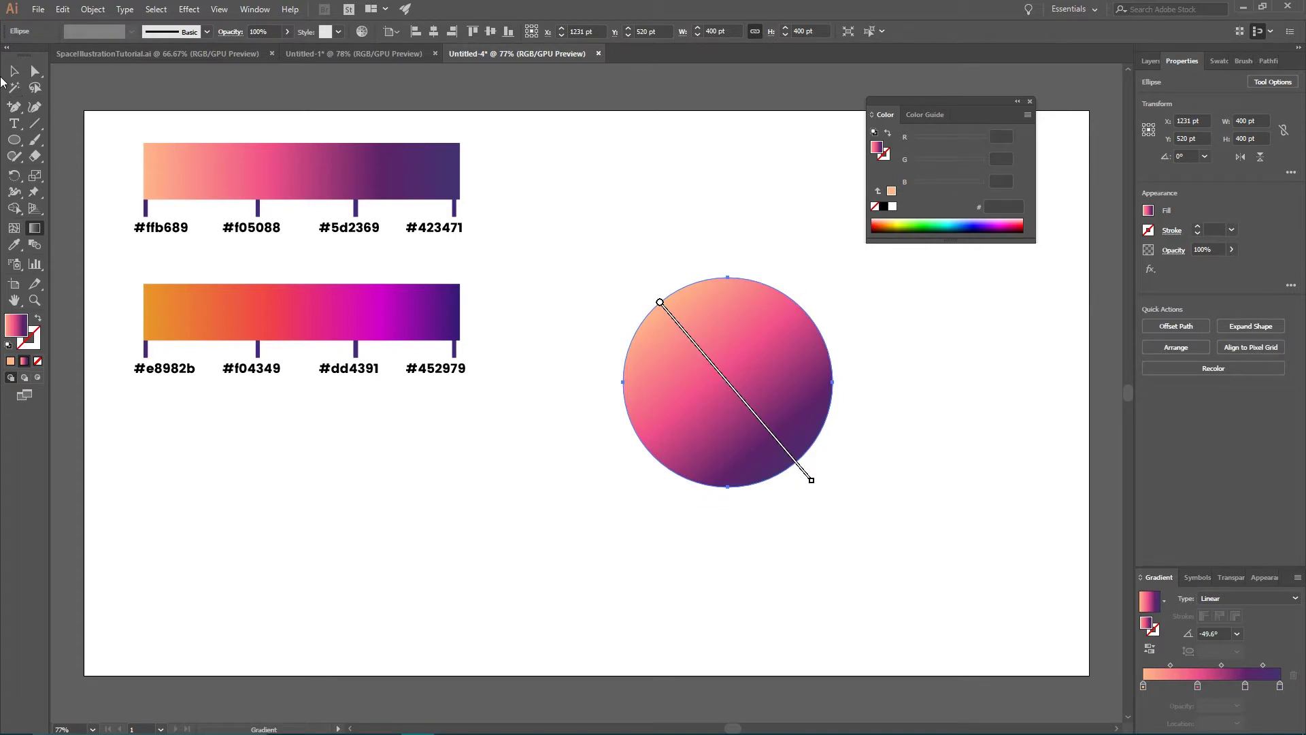
click(15, 70)
click(599, 258)
click(747, 316)
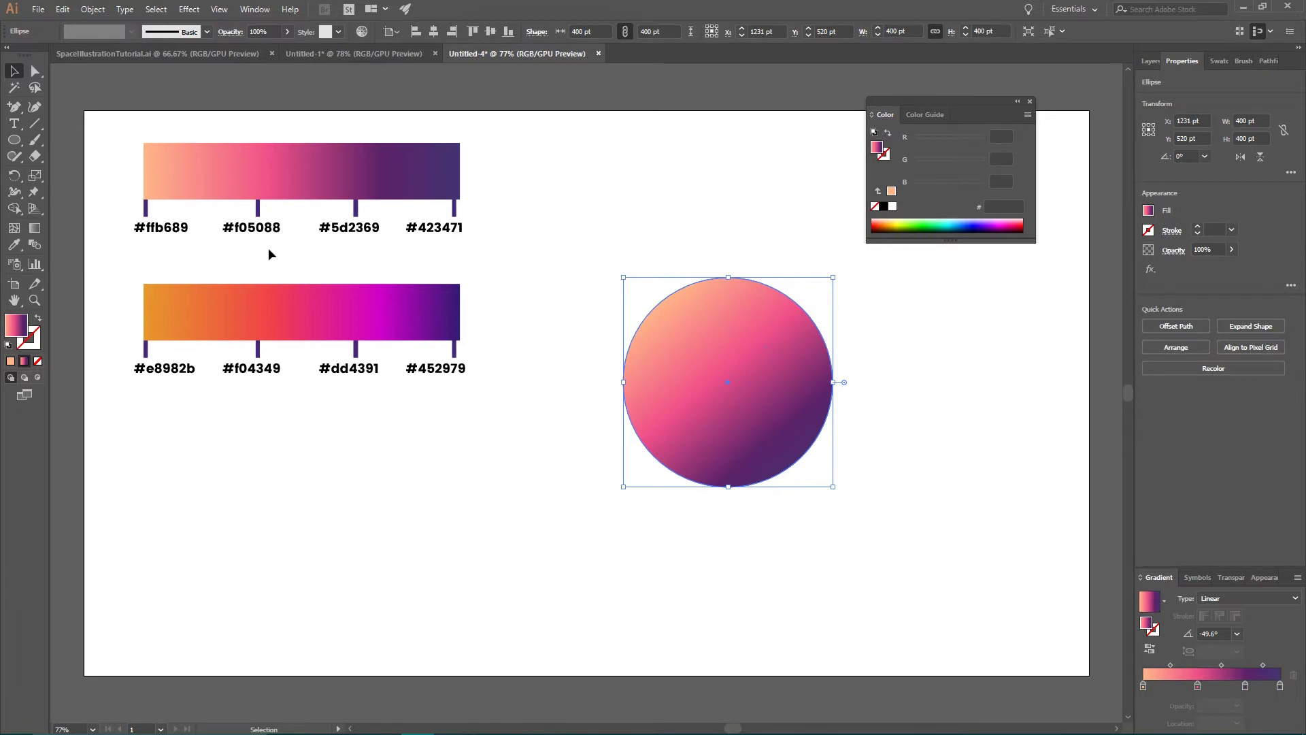
Draw a wide ellipse below the planet
drag(14, 140, 70, 174)
drag(200, 473, 485, 573)
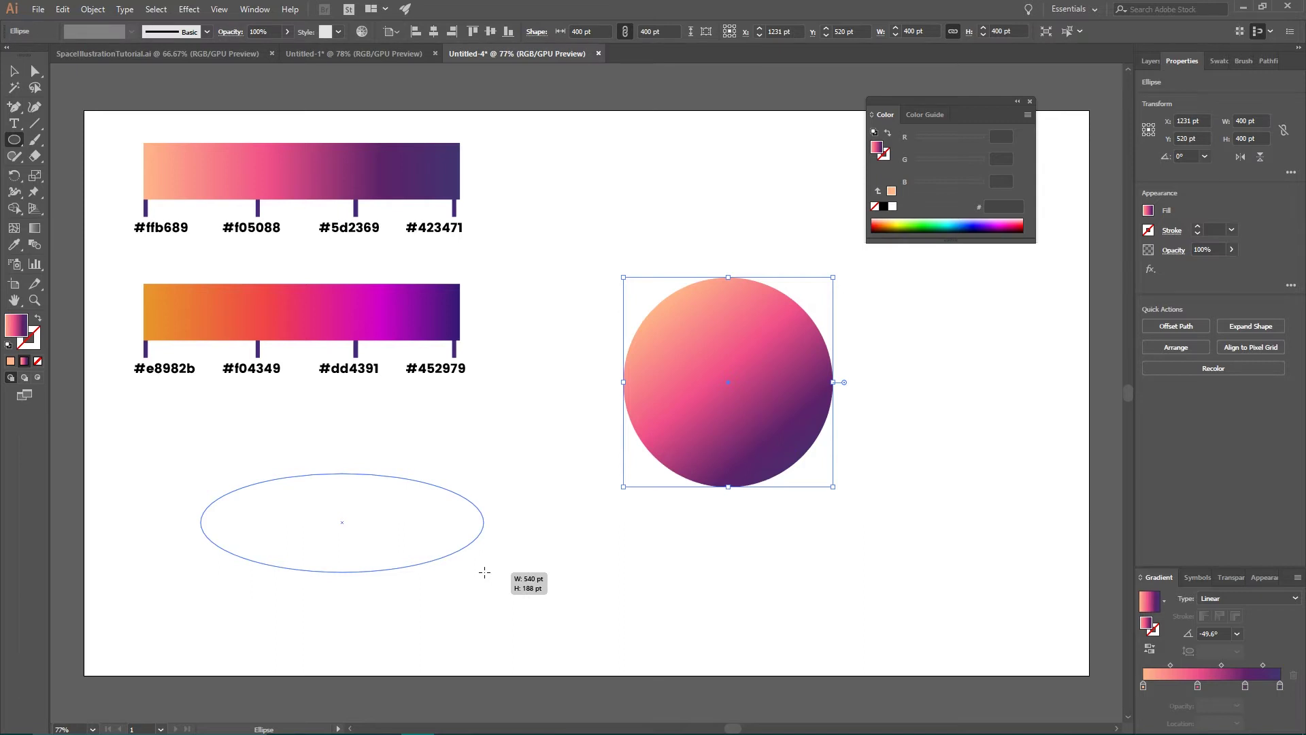
drag(484, 572, 483, 573)
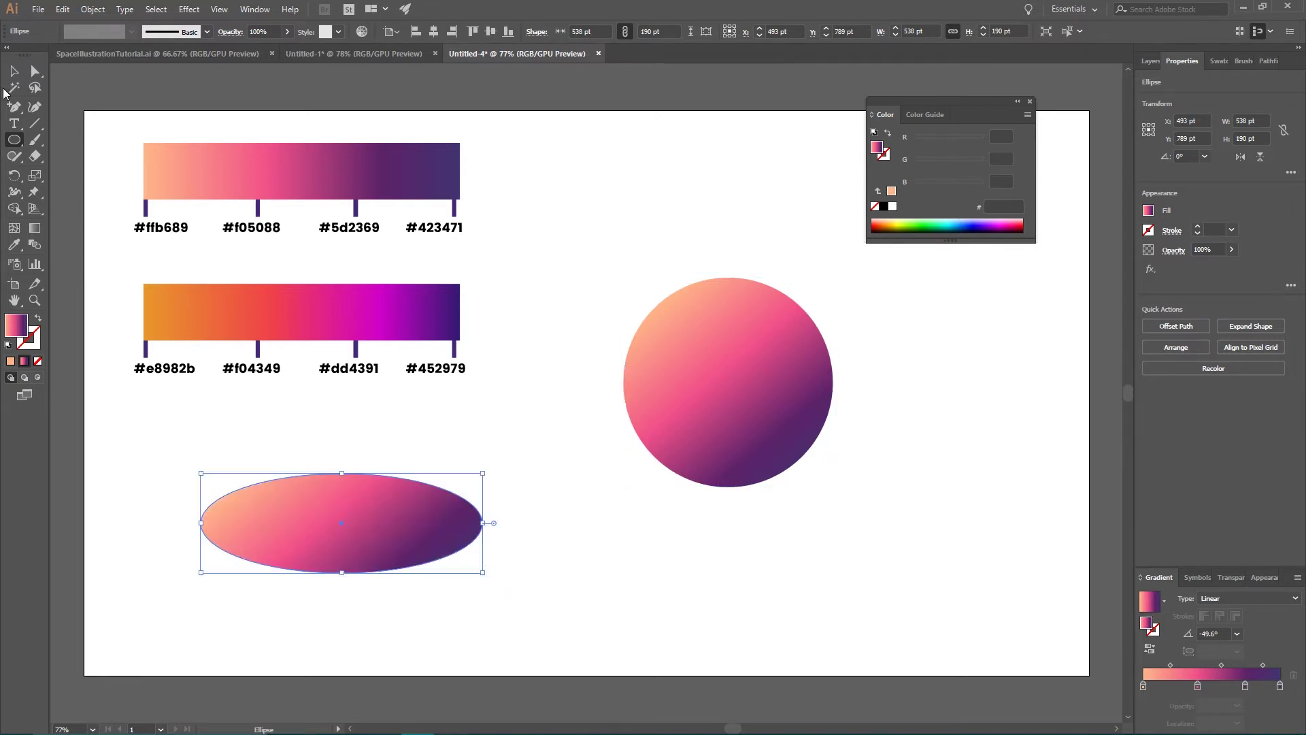
click(14, 71)
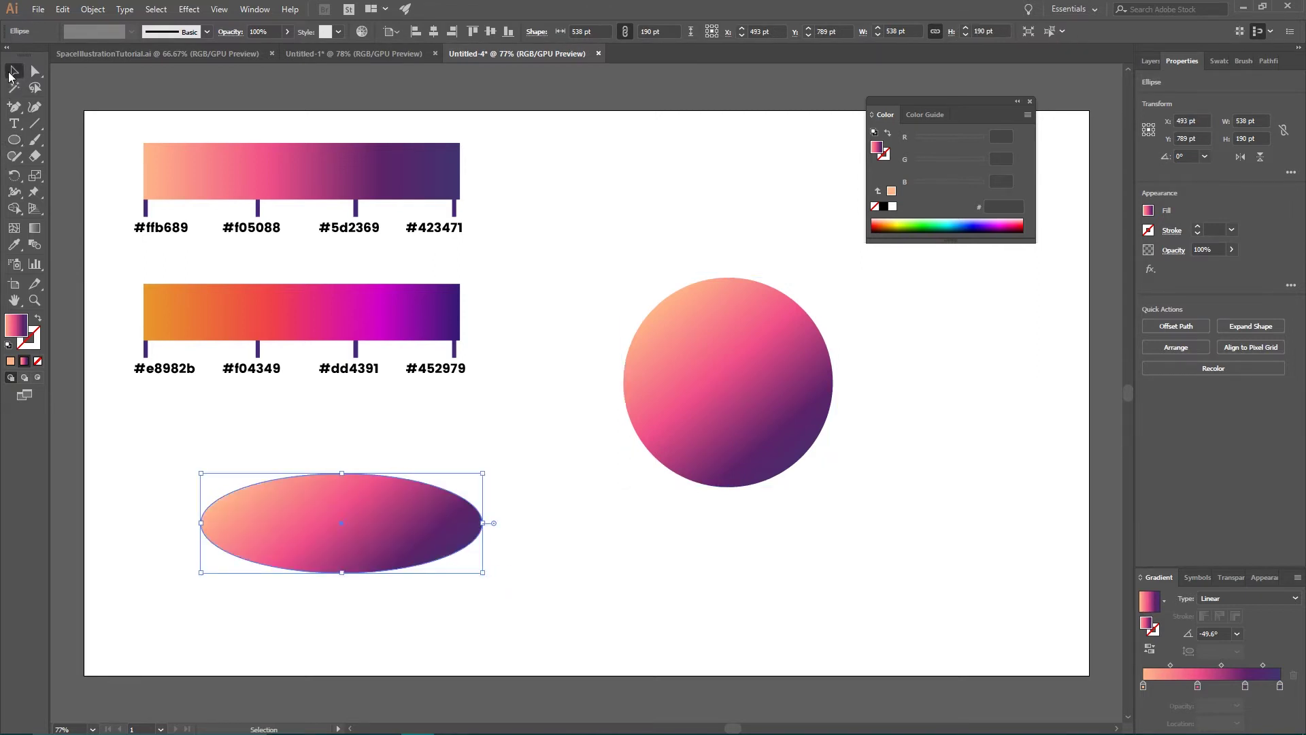
Move the ellipse's gradient to its outline and raise the stroke weight to 15 pt
click(38, 318)
click(37, 339)
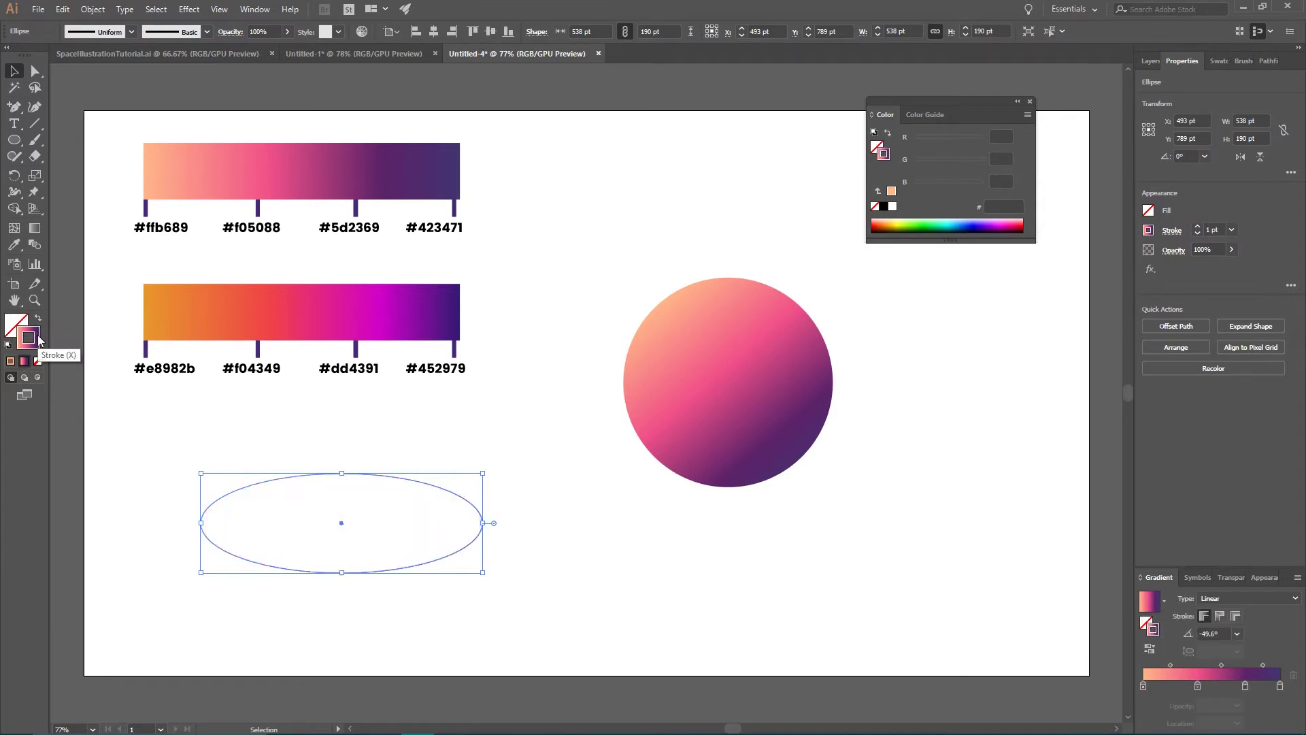
click(1198, 227)
click(1198, 228)
click(1199, 227)
click(1198, 227)
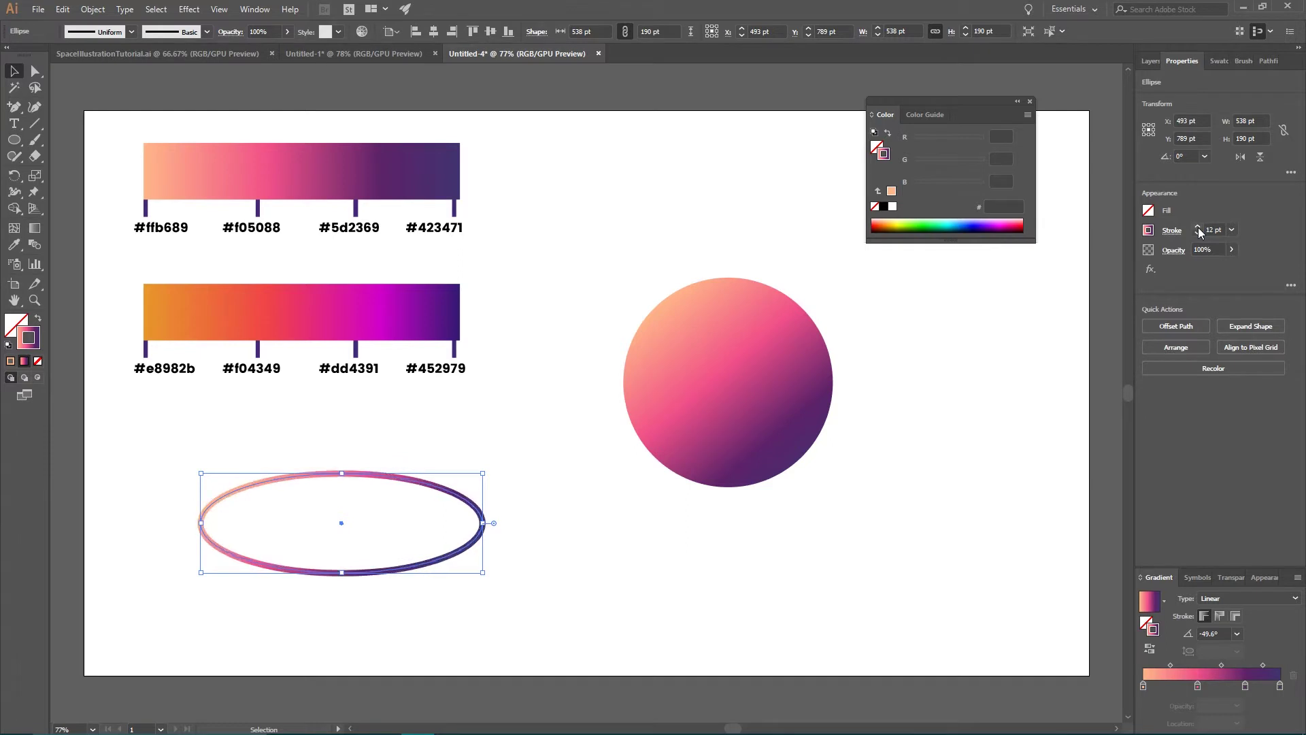
click(1198, 228)
click(1198, 227)
click(1198, 227)
click(1198, 227)
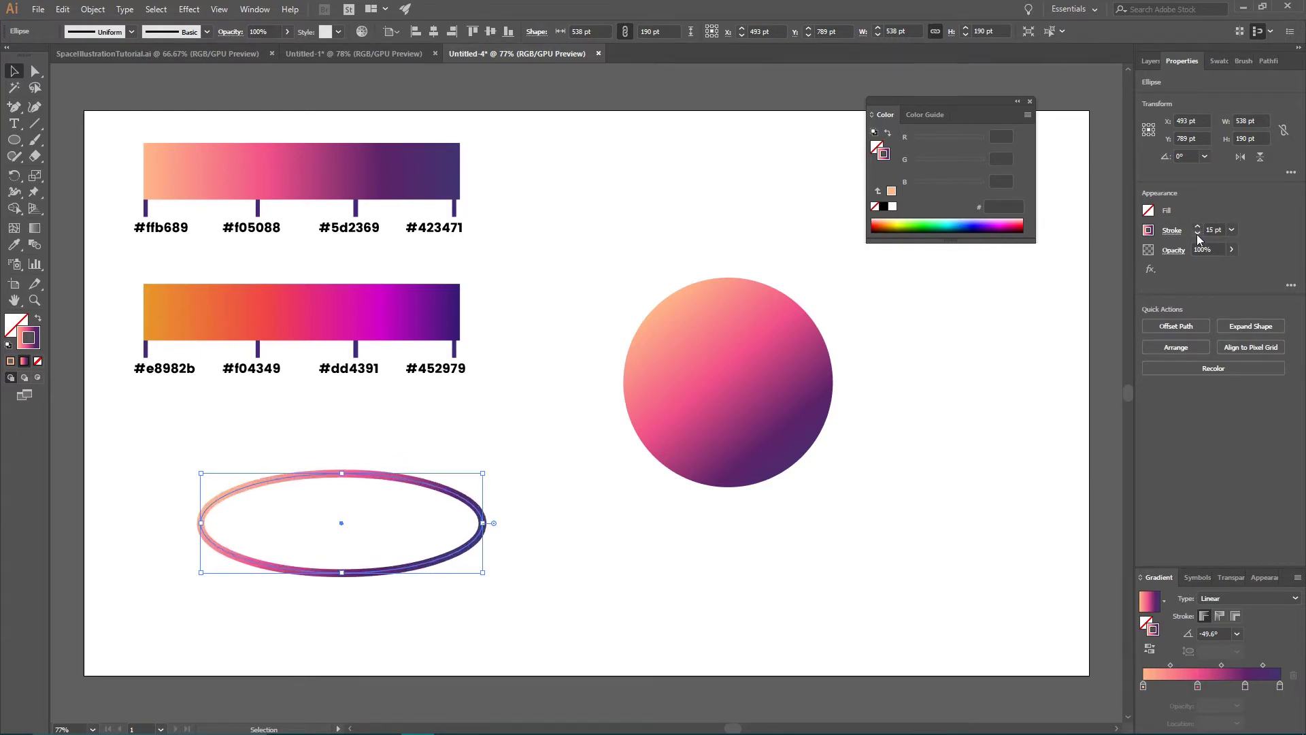
Eyedrop the orange-to-purple gradient onto the 15 pt outline and move the ring onto the planet
key(i)
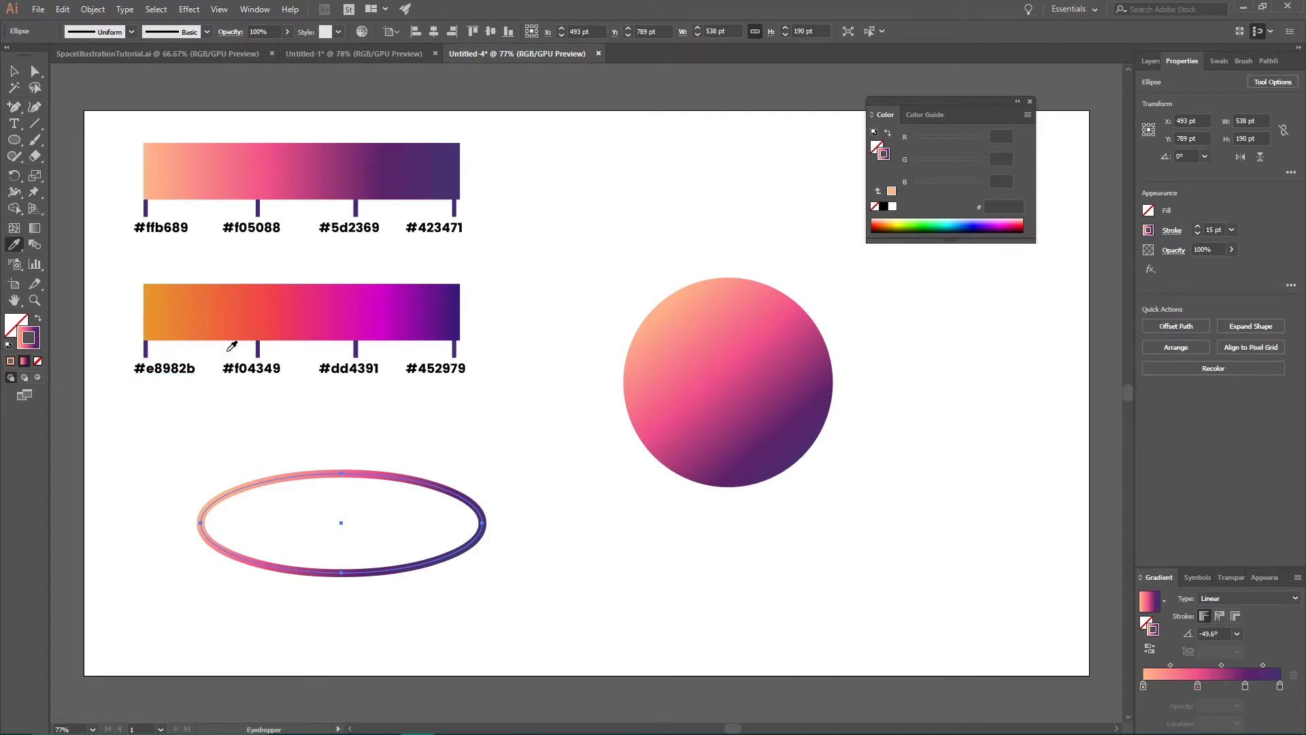
click(155, 314)
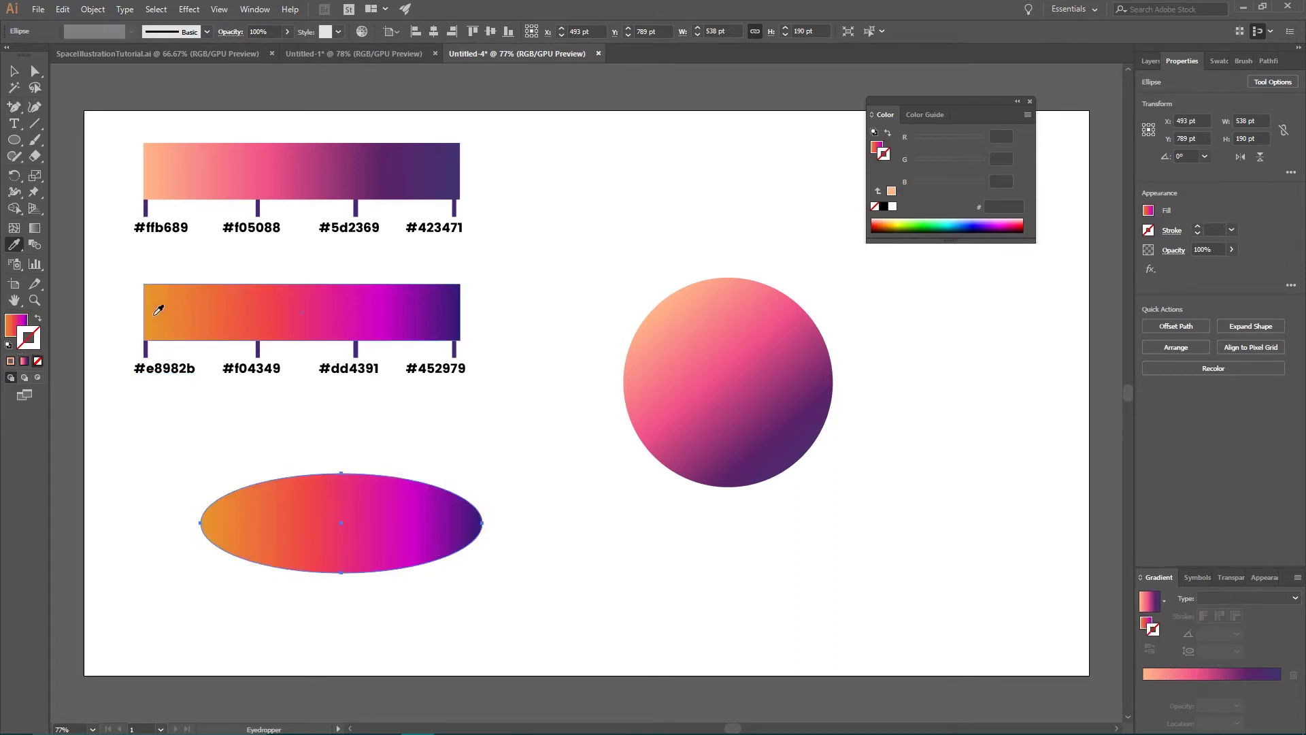
click(38, 318)
click(1198, 228)
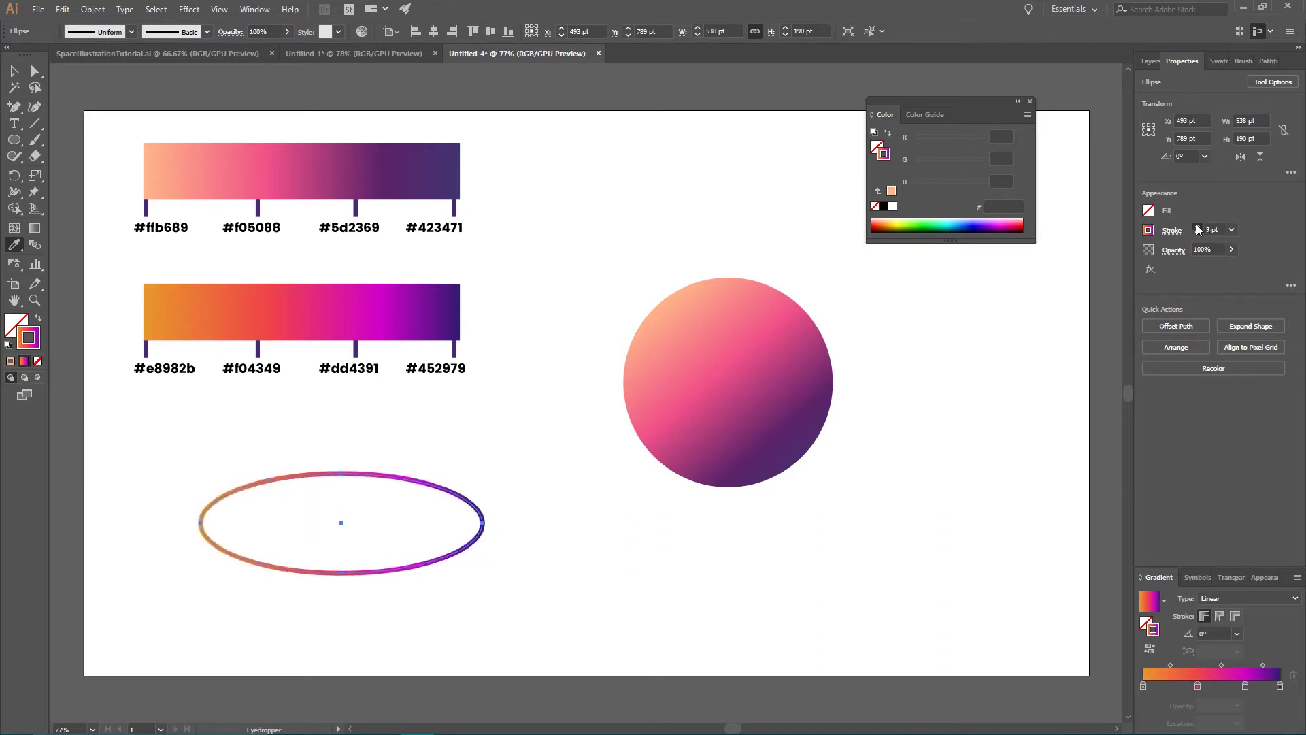
click(1197, 229)
key(v)
mouse_move(386, 473)
mouse_down()
mouse_move(864, 353)
mouse_move(757, 336)
mouse_move(767, 337)
mouse_up()
Rotate the ring about 20° over the planet and convert it with Object > Path > Outline Stroke
drag(867, 333, 833, 297)
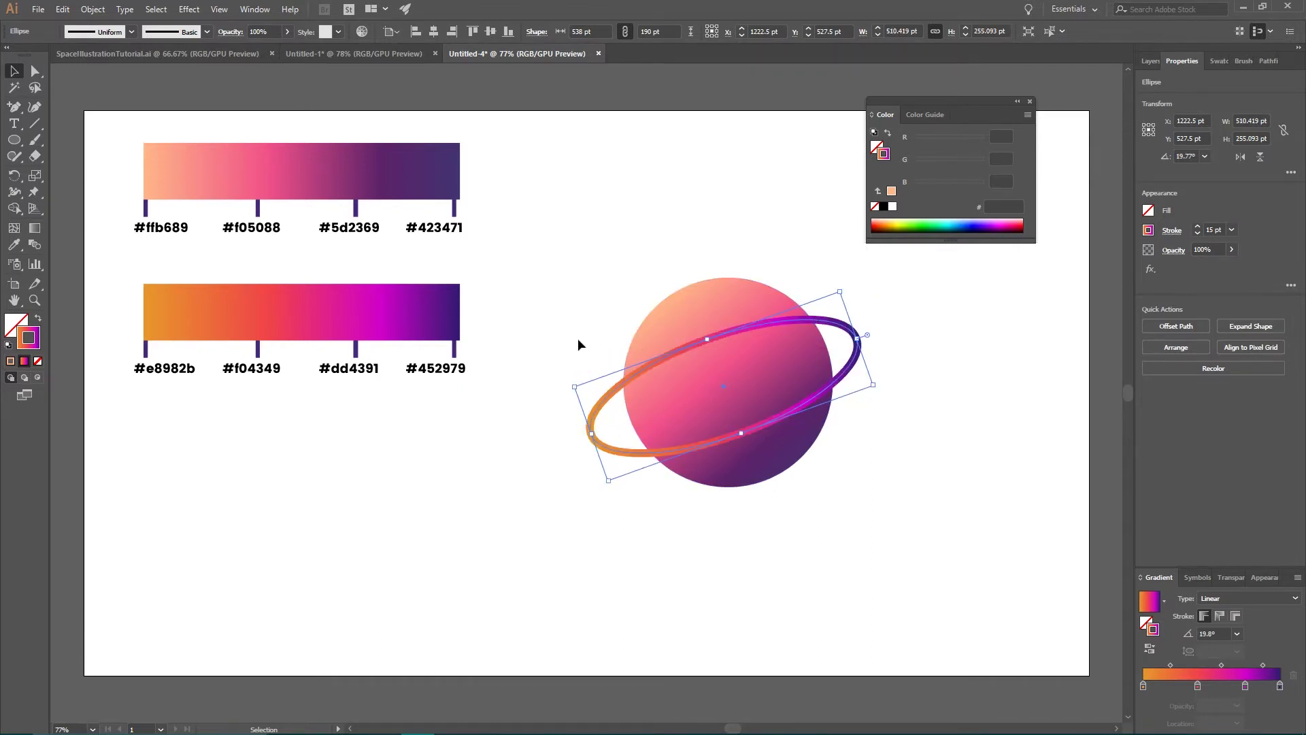
drag(601, 402, 597, 408)
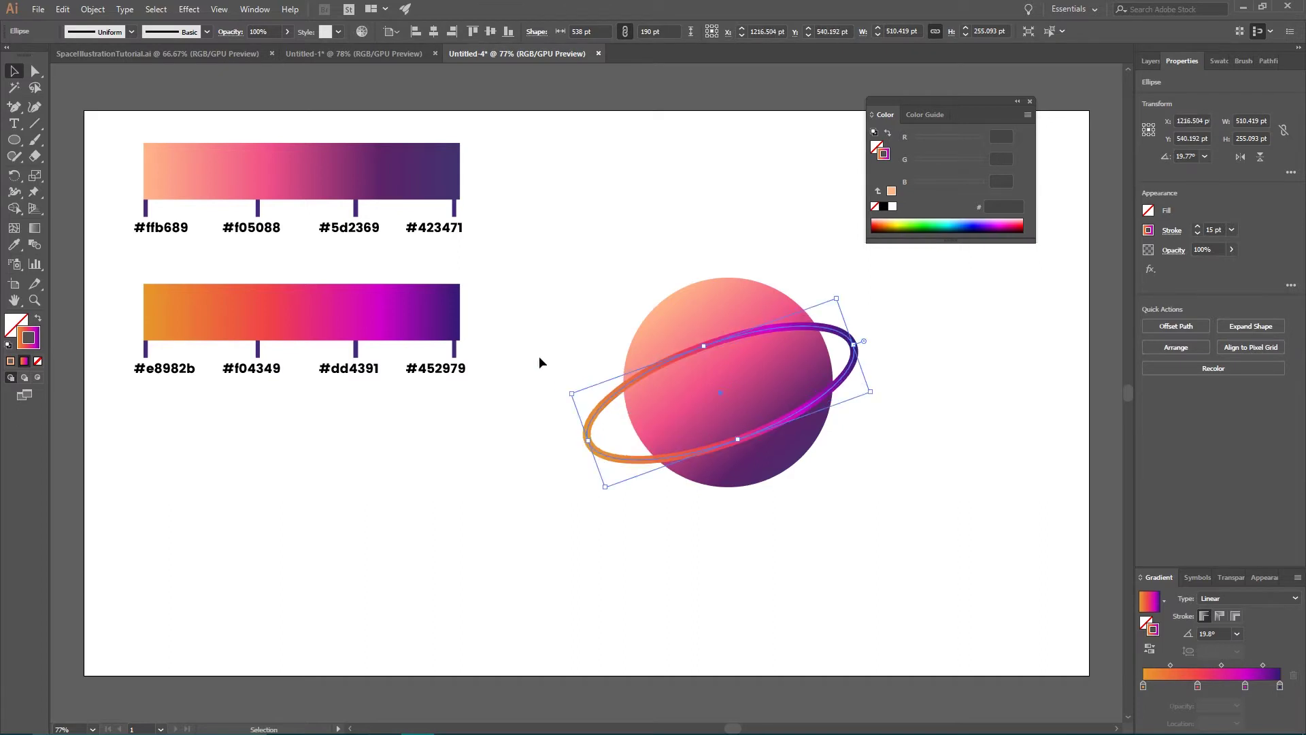
click(93, 9)
mouse_move(116, 318)
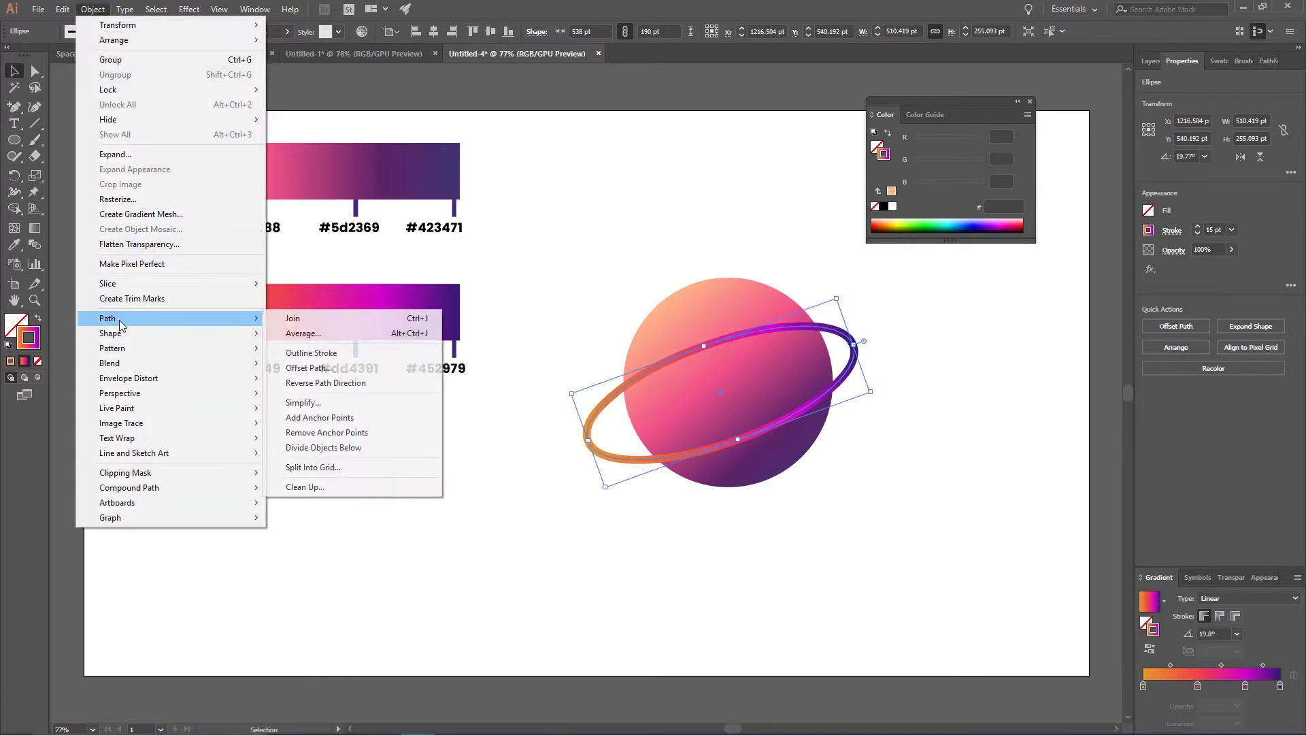
click(342, 353)
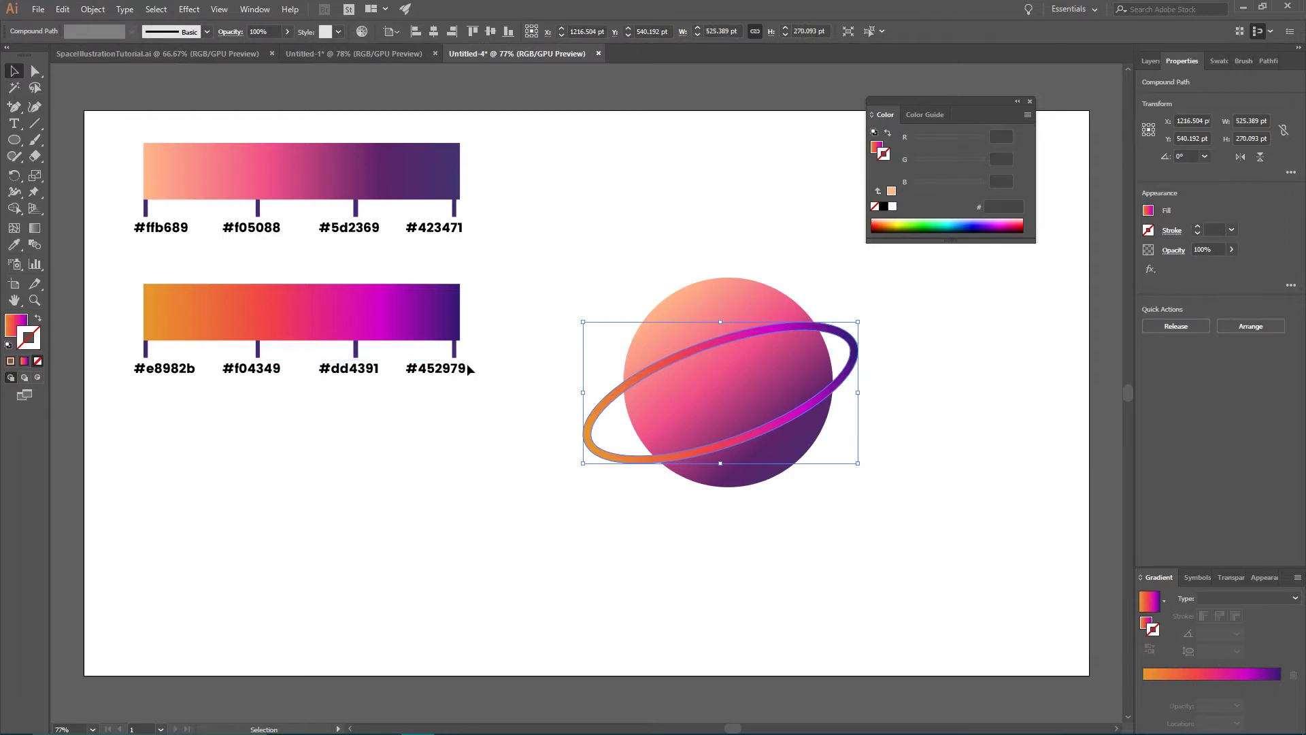
drag(614, 402, 626, 400)
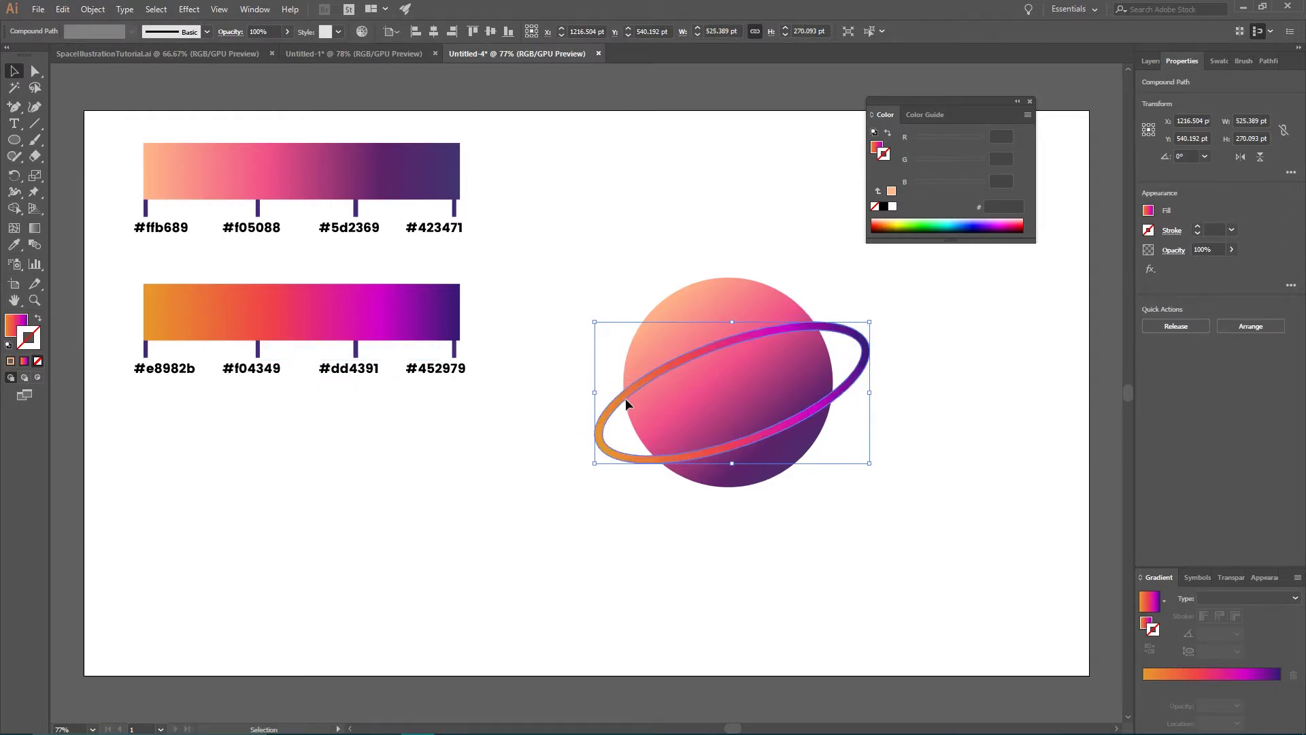
Paste a planet copy in front and merge the ring's front arc into it with Shape Builder
click(688, 316)
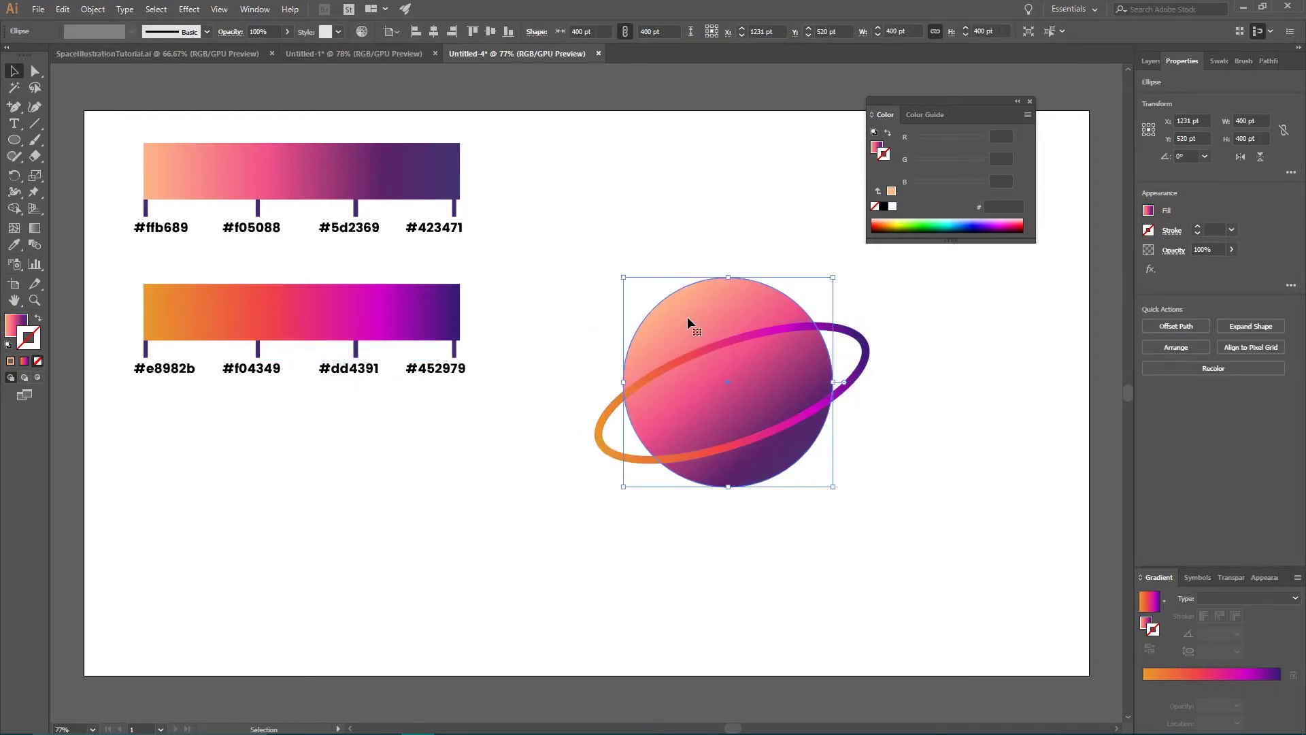
key(ctrl+c)
key(ctrl+f)
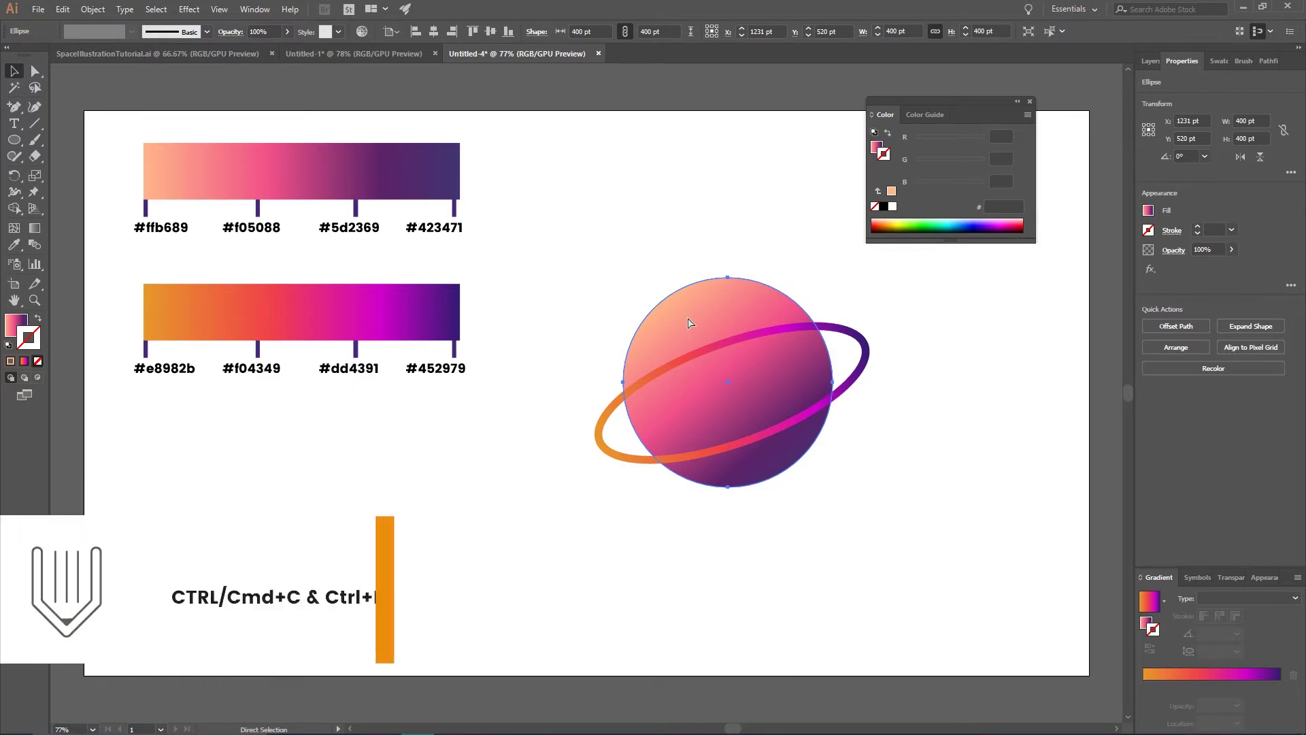
shift+click(607, 420)
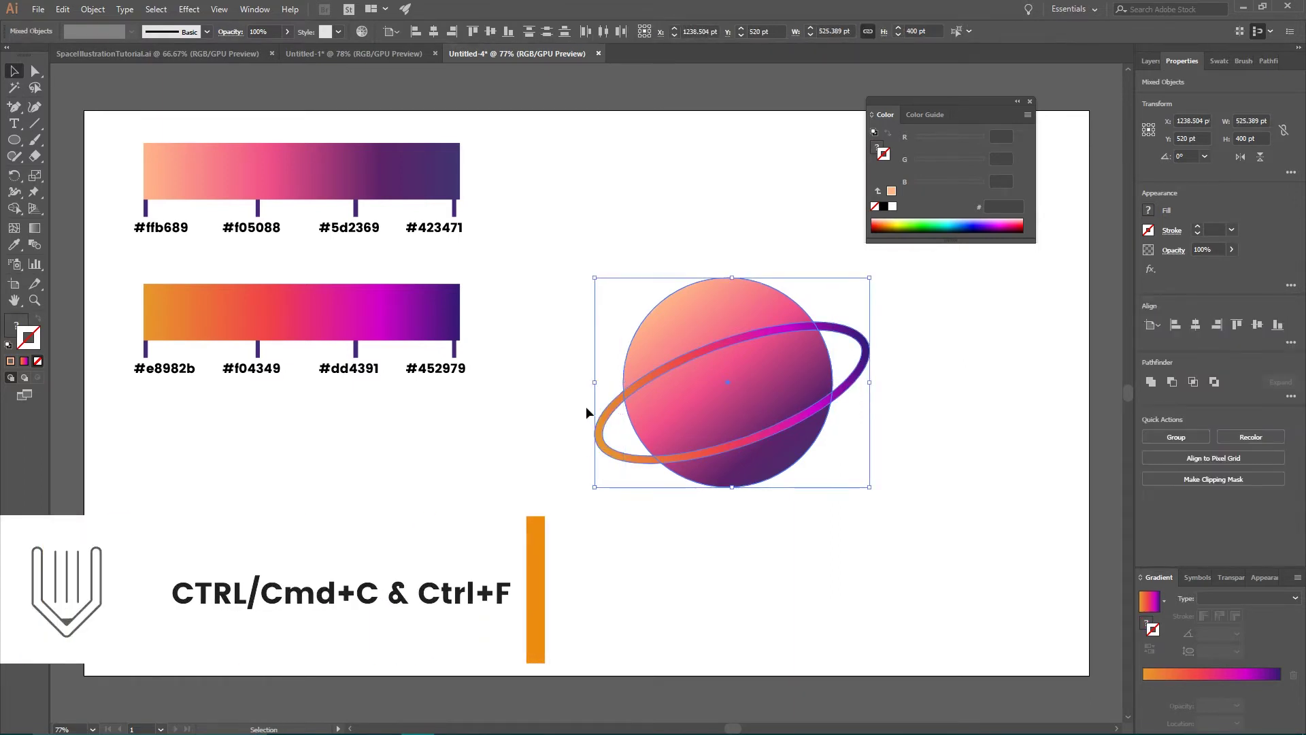
click(14, 209)
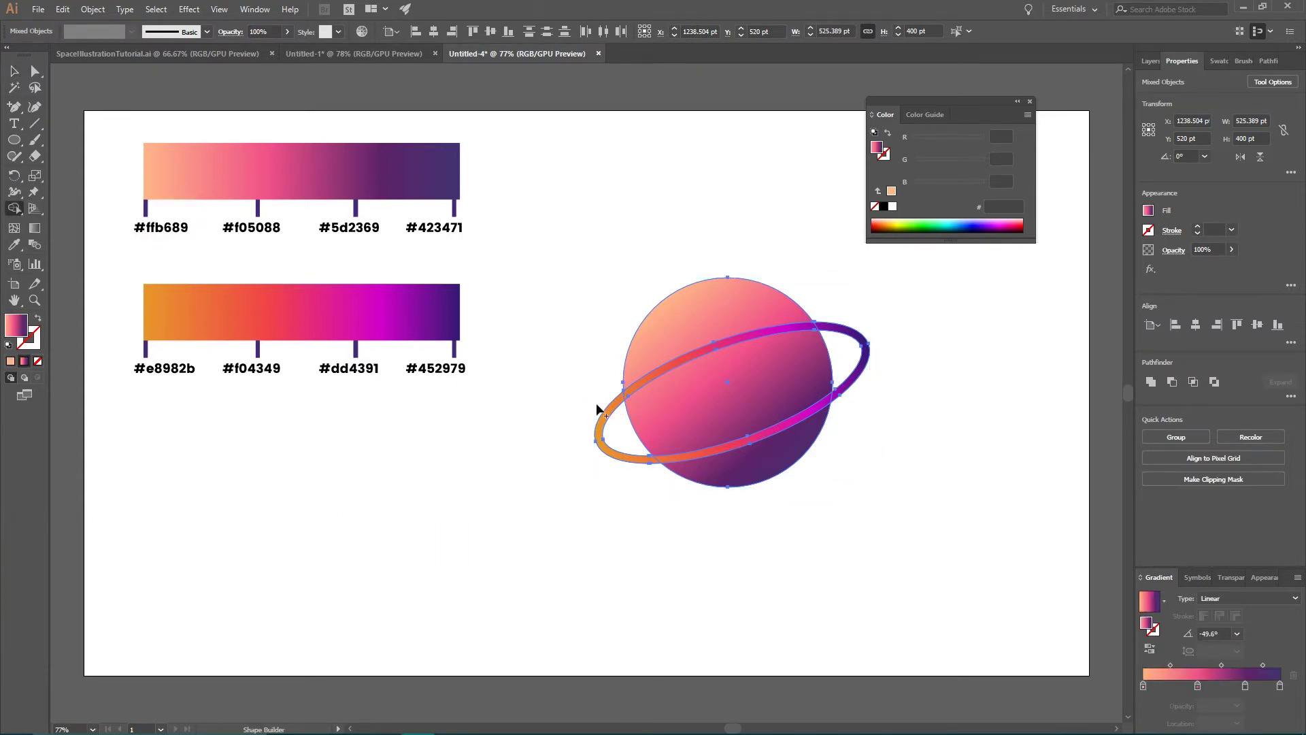
click(637, 391)
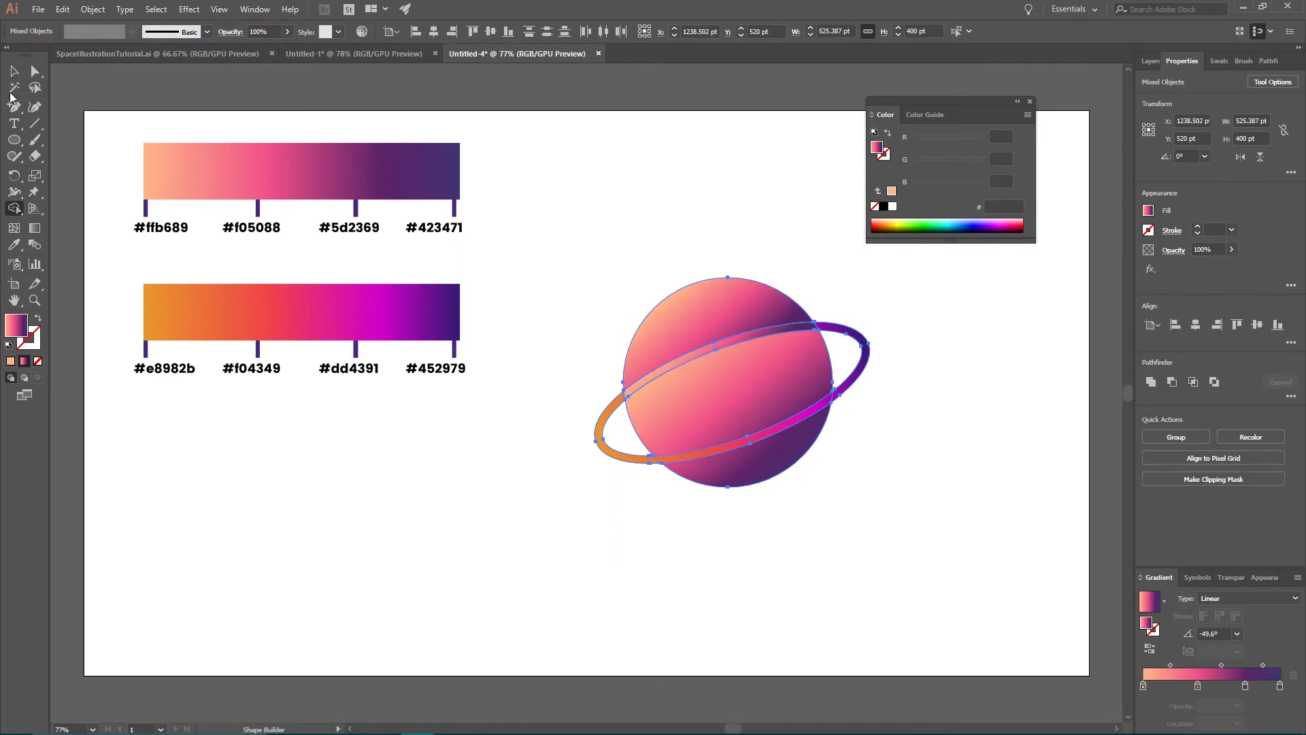
click(14, 70)
click(607, 170)
Give the planet's top and lower parts the same -49.6° gradient
click(705, 319)
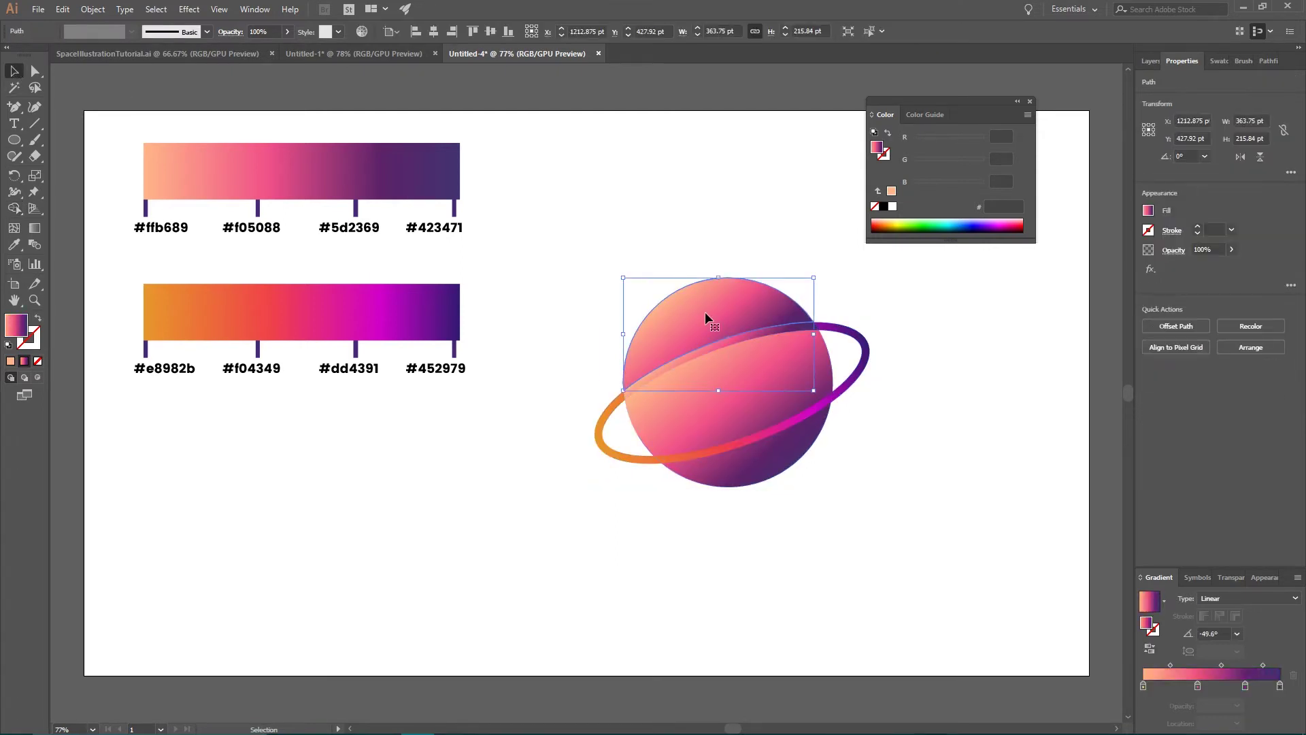
key(ctrl+shift+a)
click(712, 379)
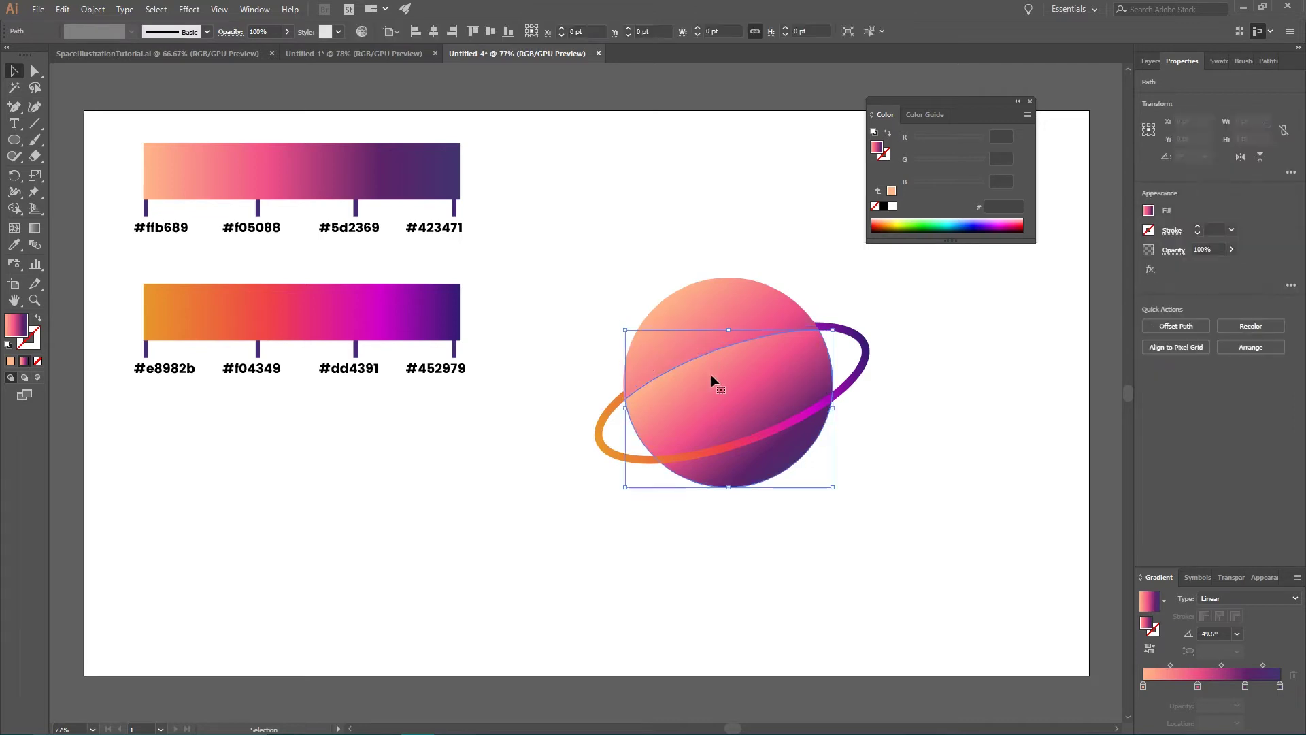
key(period)
key(ctrl+shift+a)
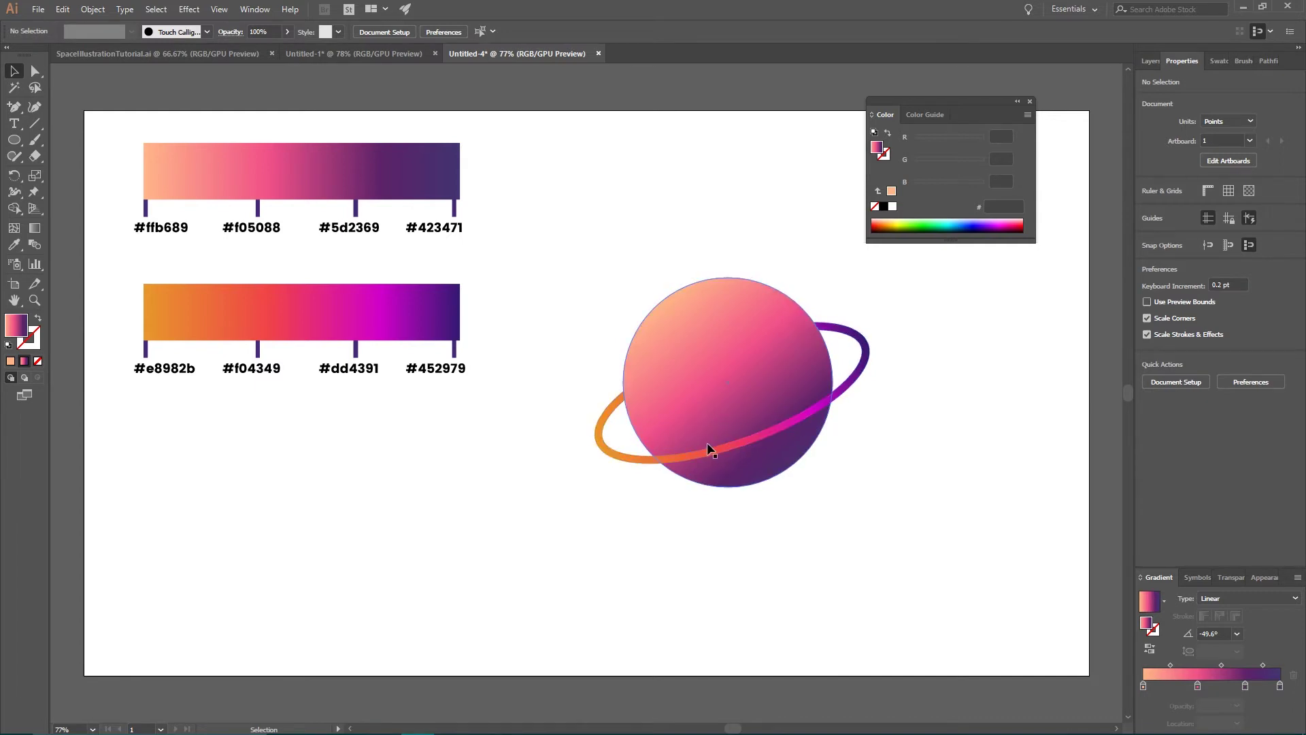
Paste a copy of the ring behind it, nudged slightly down and right
click(602, 454)
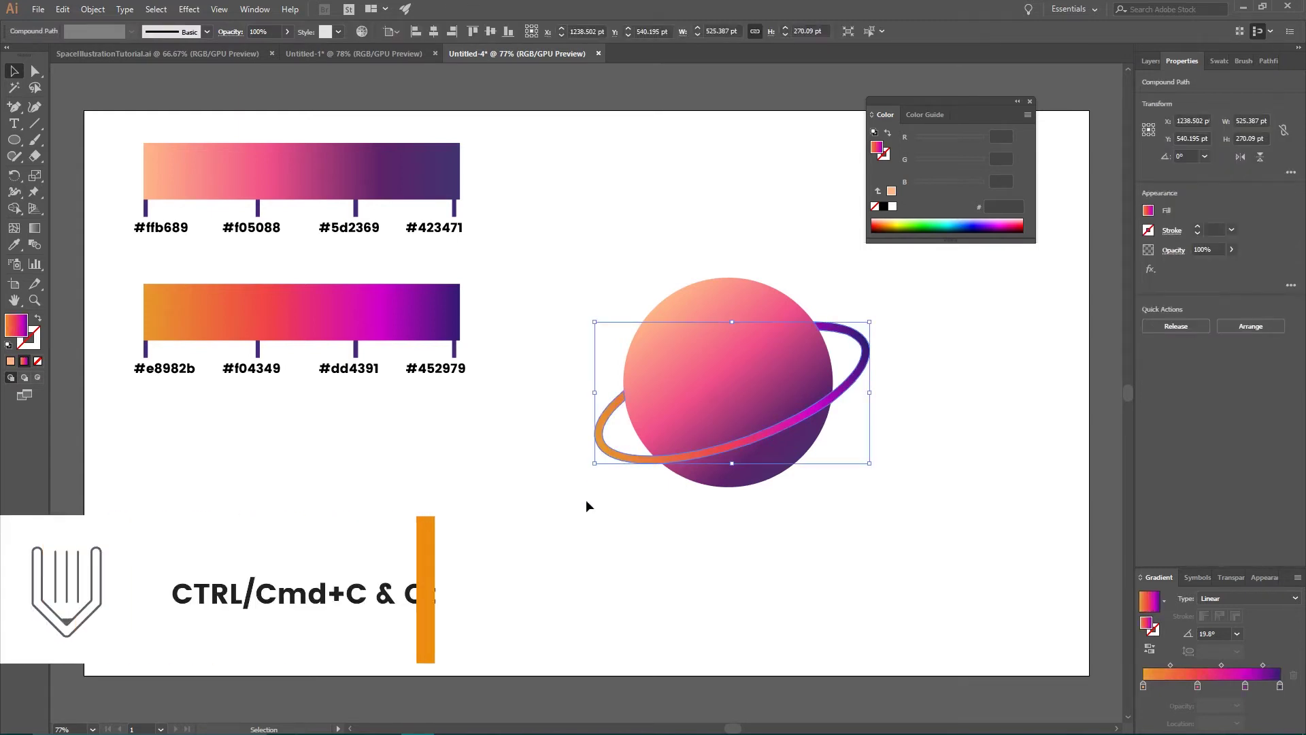
key(a)
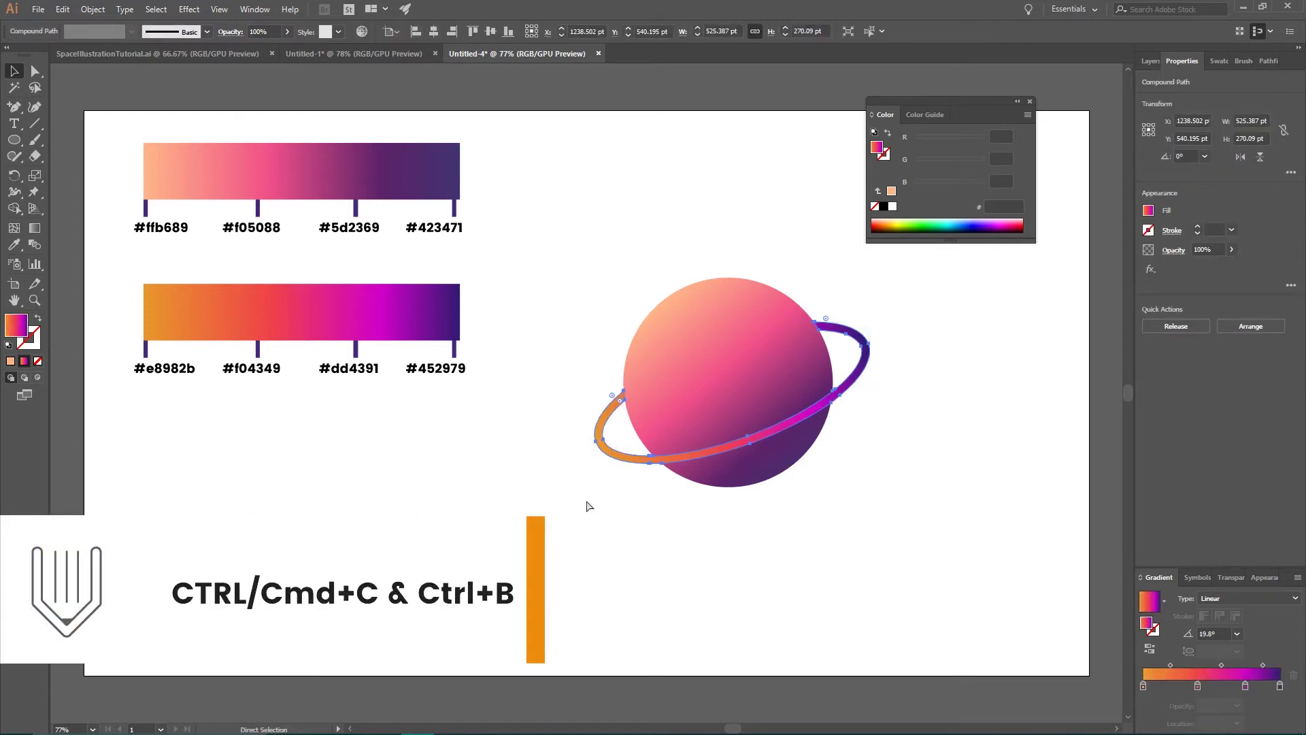
key(v)
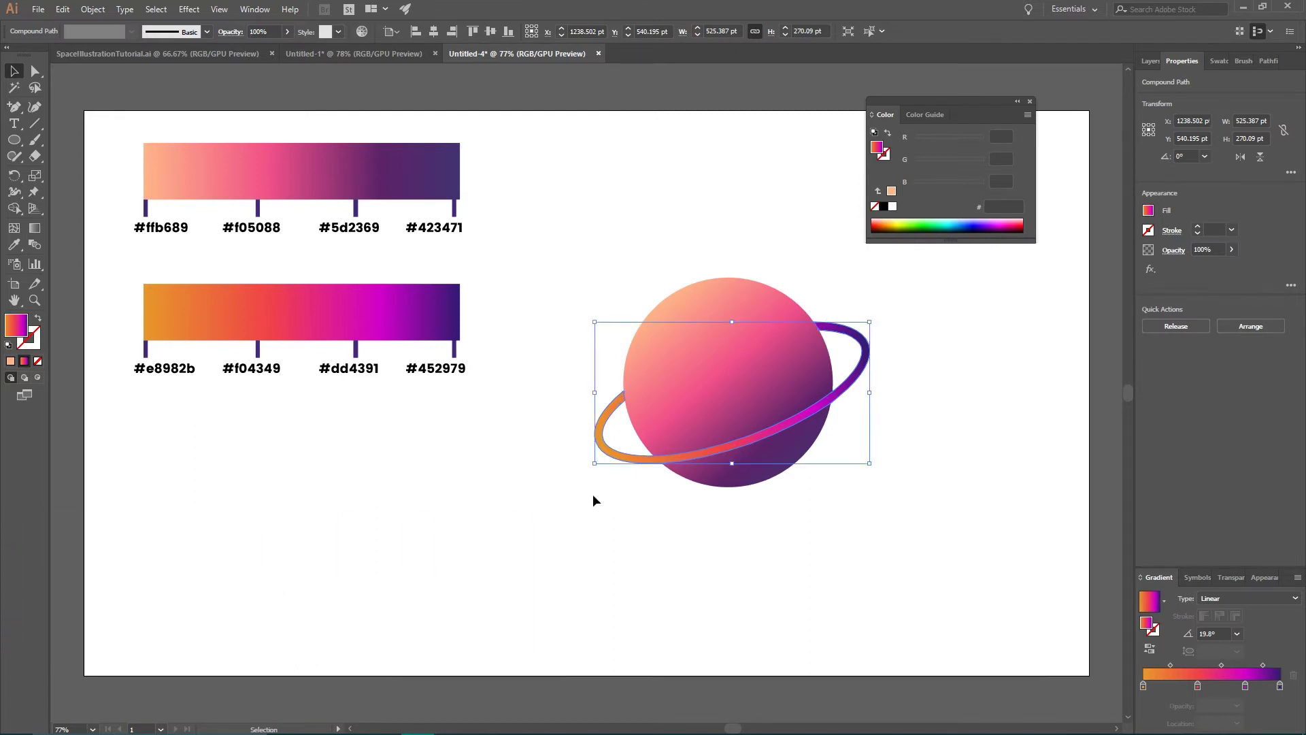
key(Down)
key(Down)
key(Down)
key(Down)
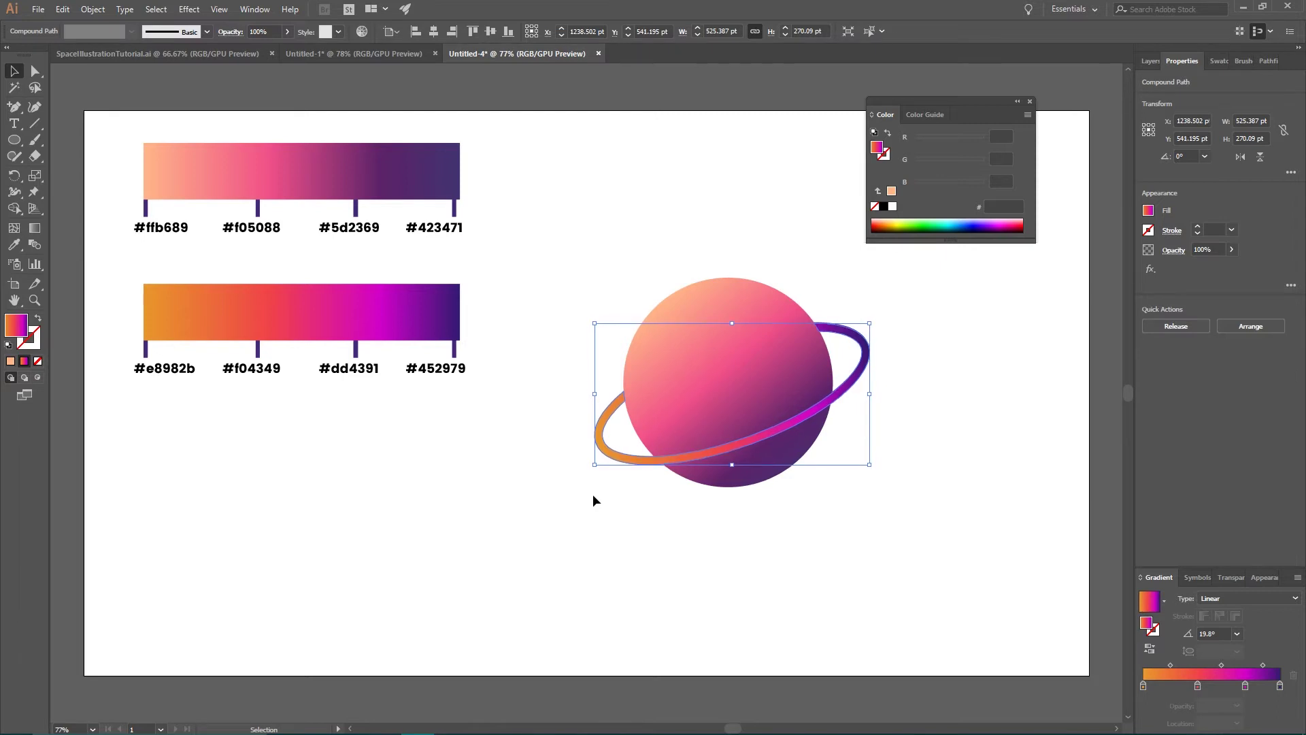
key(Down)
key(Down)
key(Down)
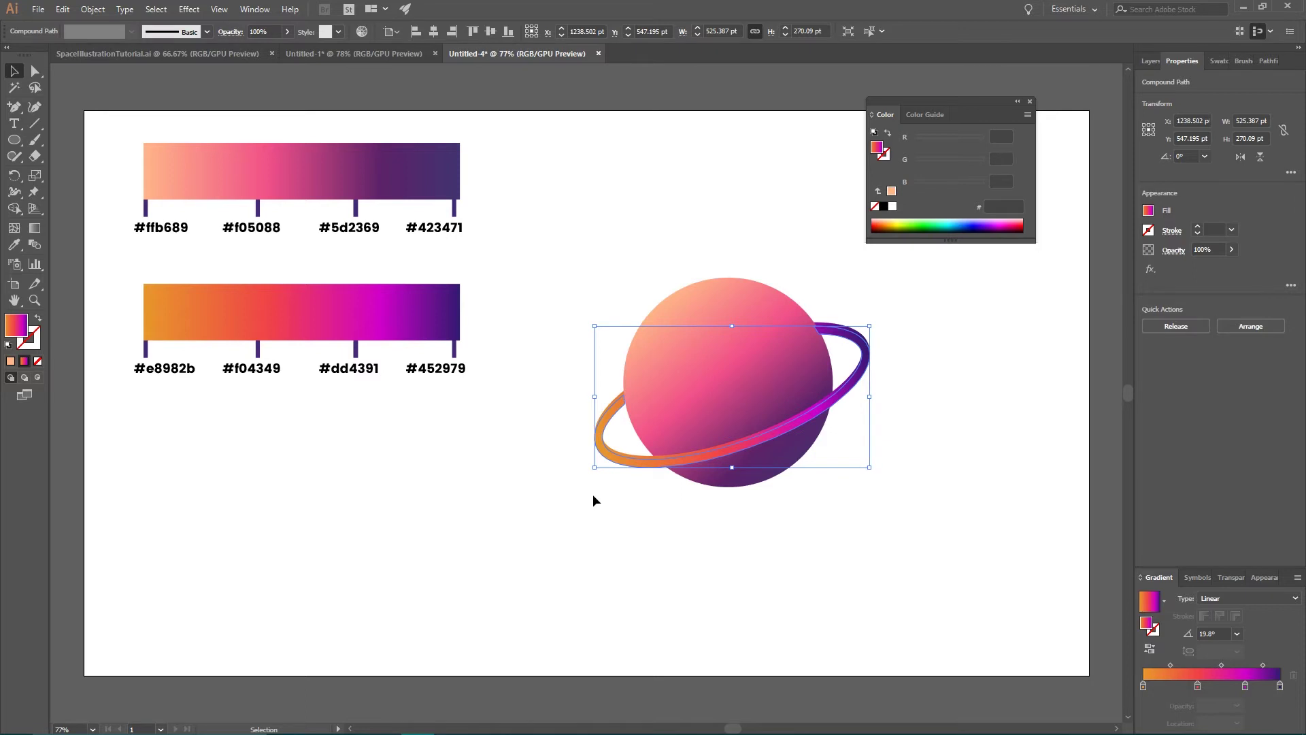
key(Right)
key(Right)
Fill the ring copy with #d8d8d8 and set its blend mode to Multiply
click(10, 361)
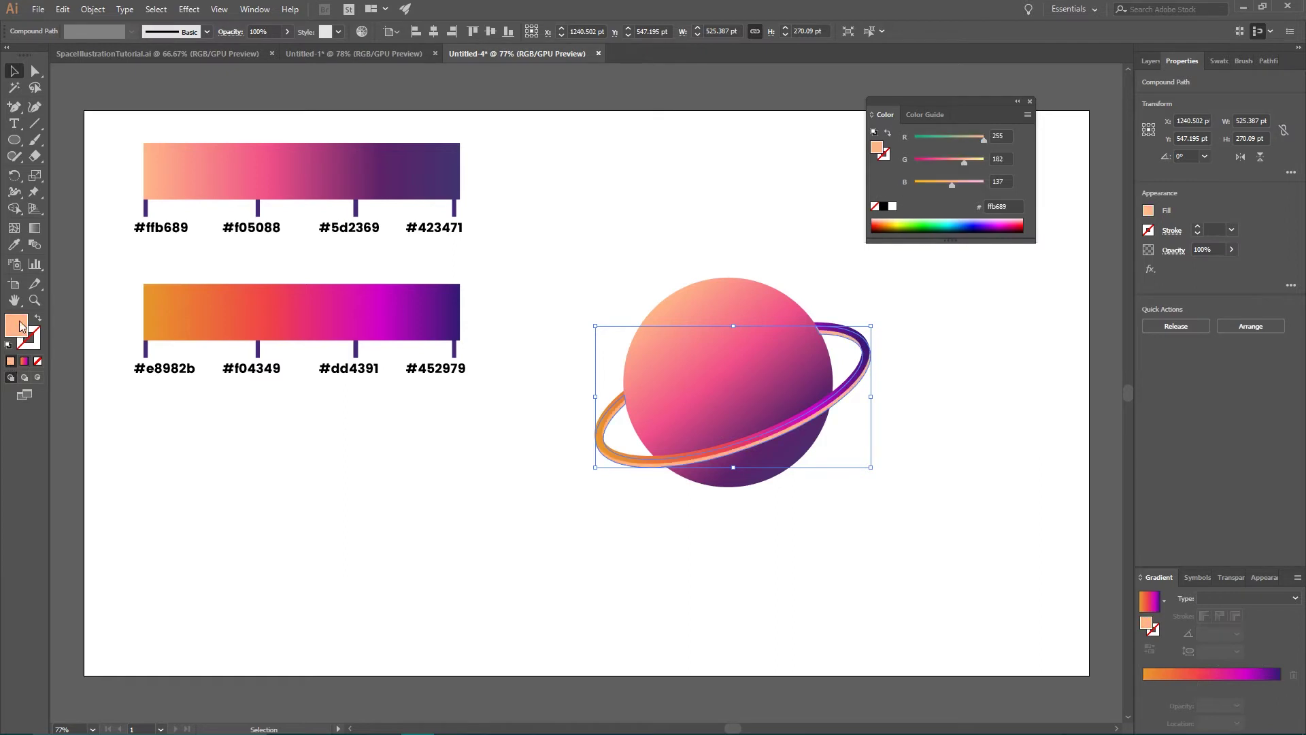
double_click(16, 325)
drag(817, 211, 795, 211)
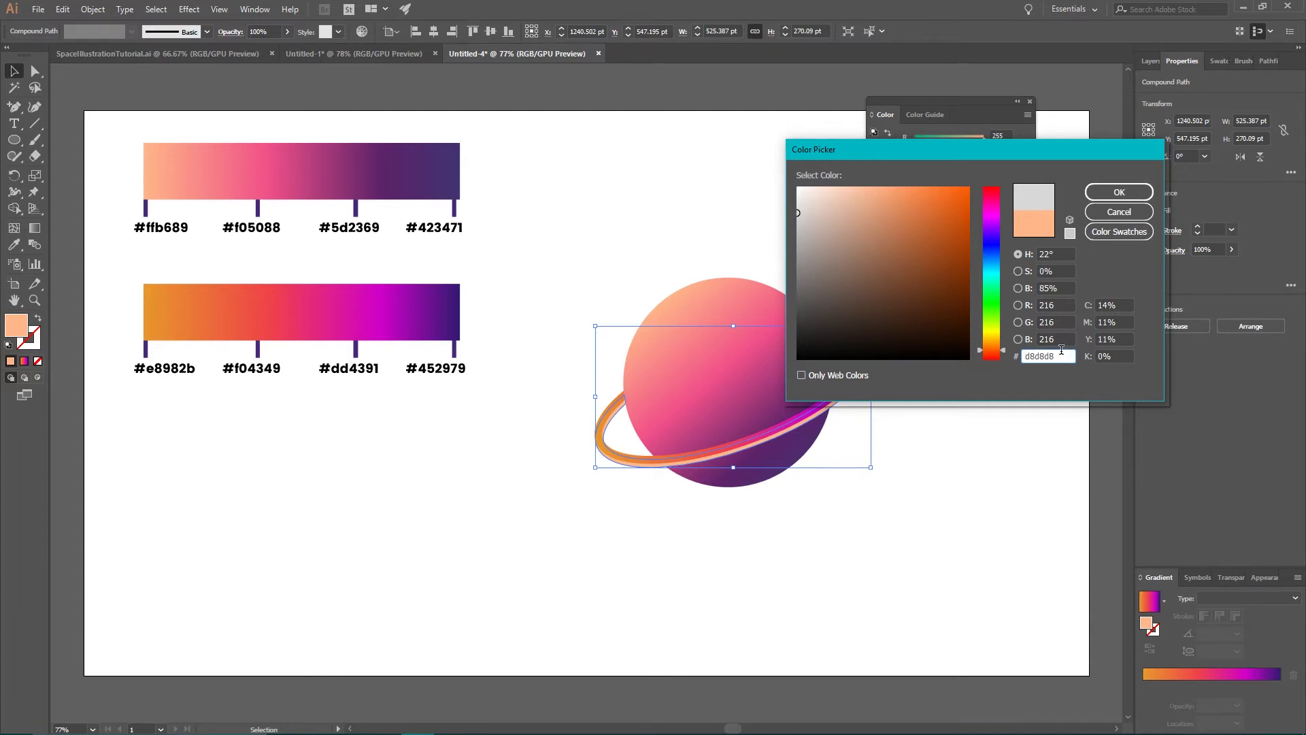
click(1119, 193)
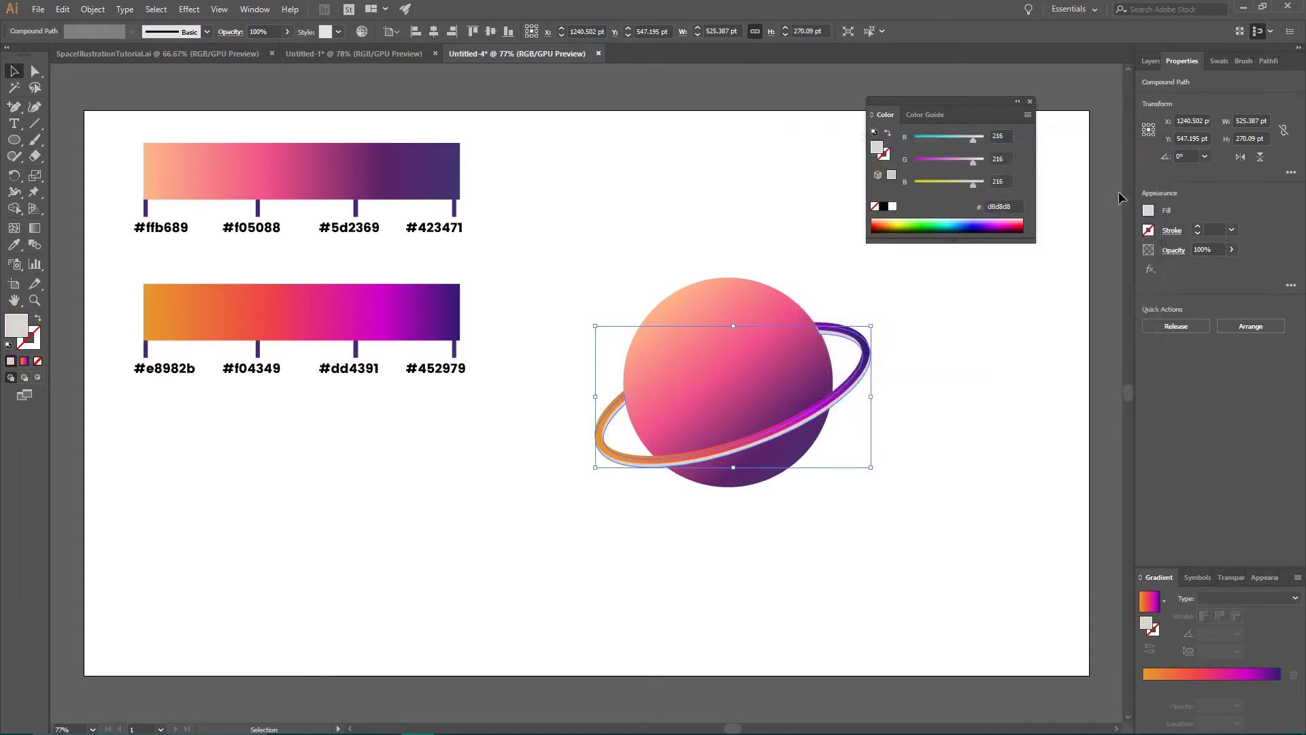
click(1235, 579)
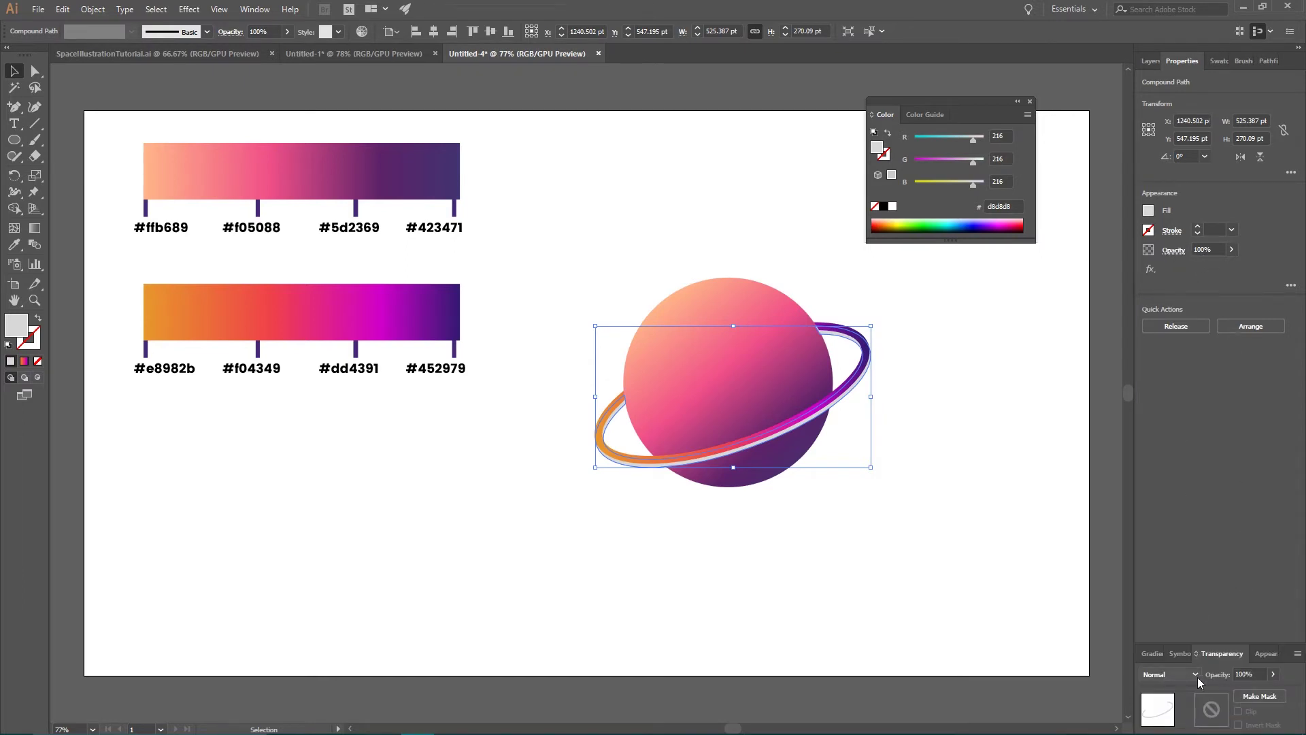
click(1165, 675)
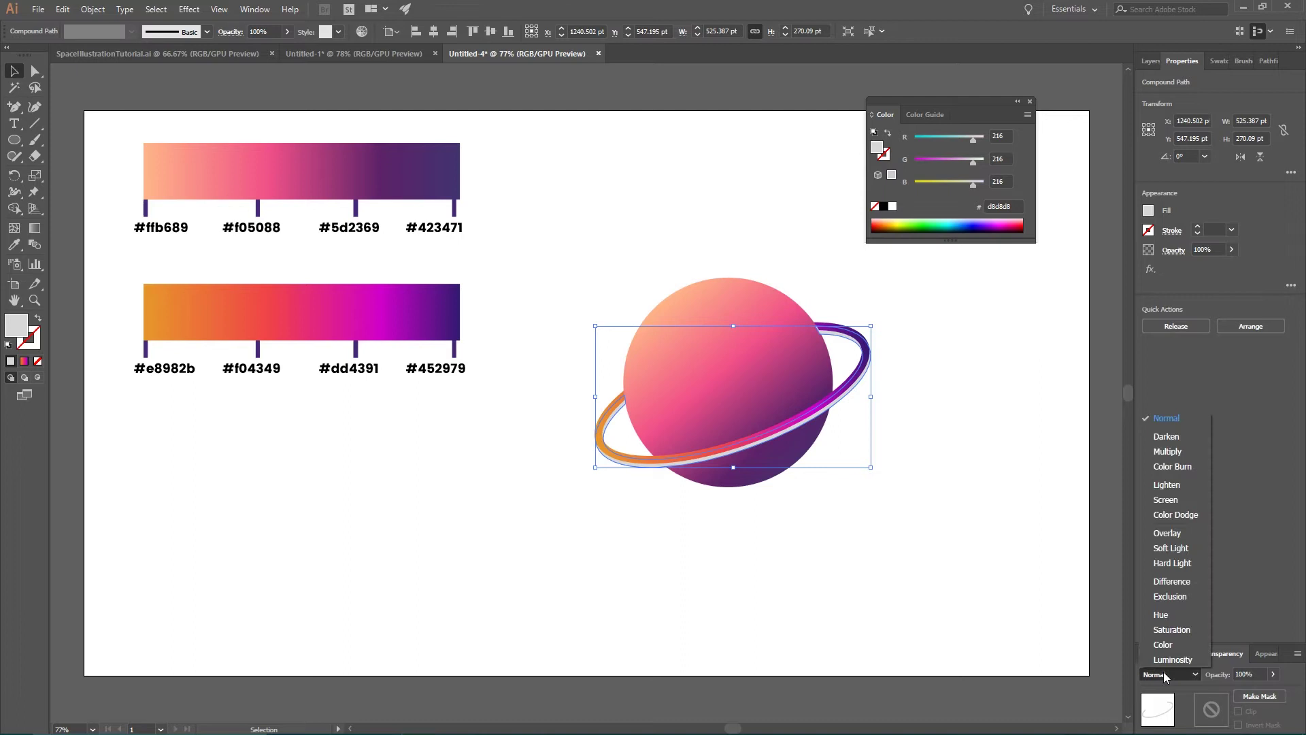
click(1178, 452)
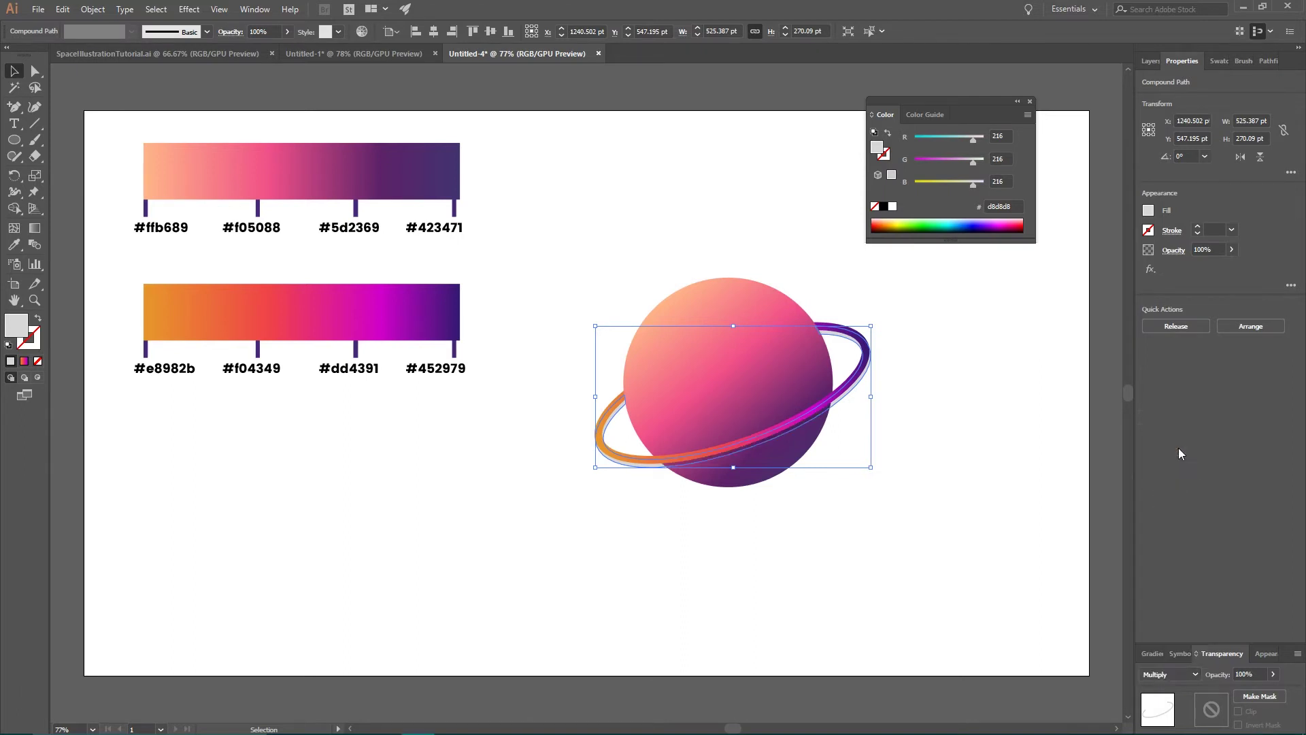
click(897, 456)
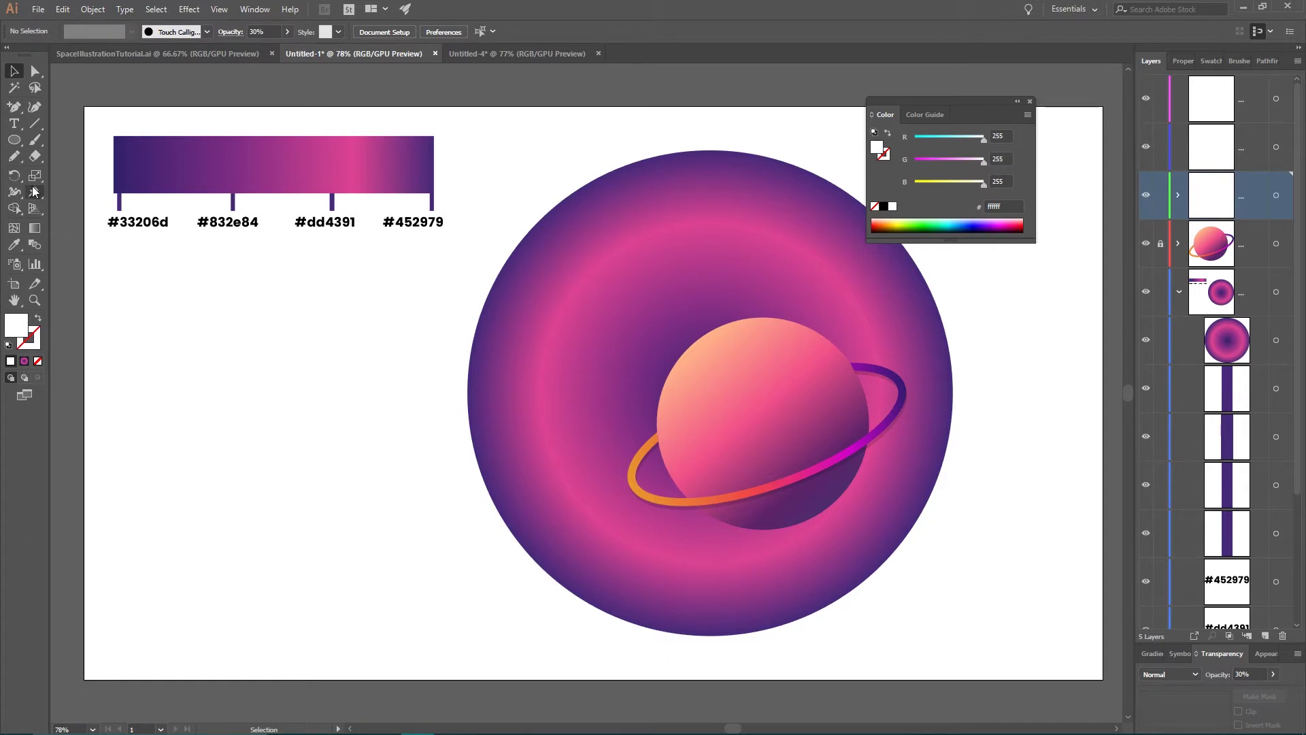
Draw a closed wavy Pencil path looping around the ringed planet inside the 915 pt circle
click(14, 156)
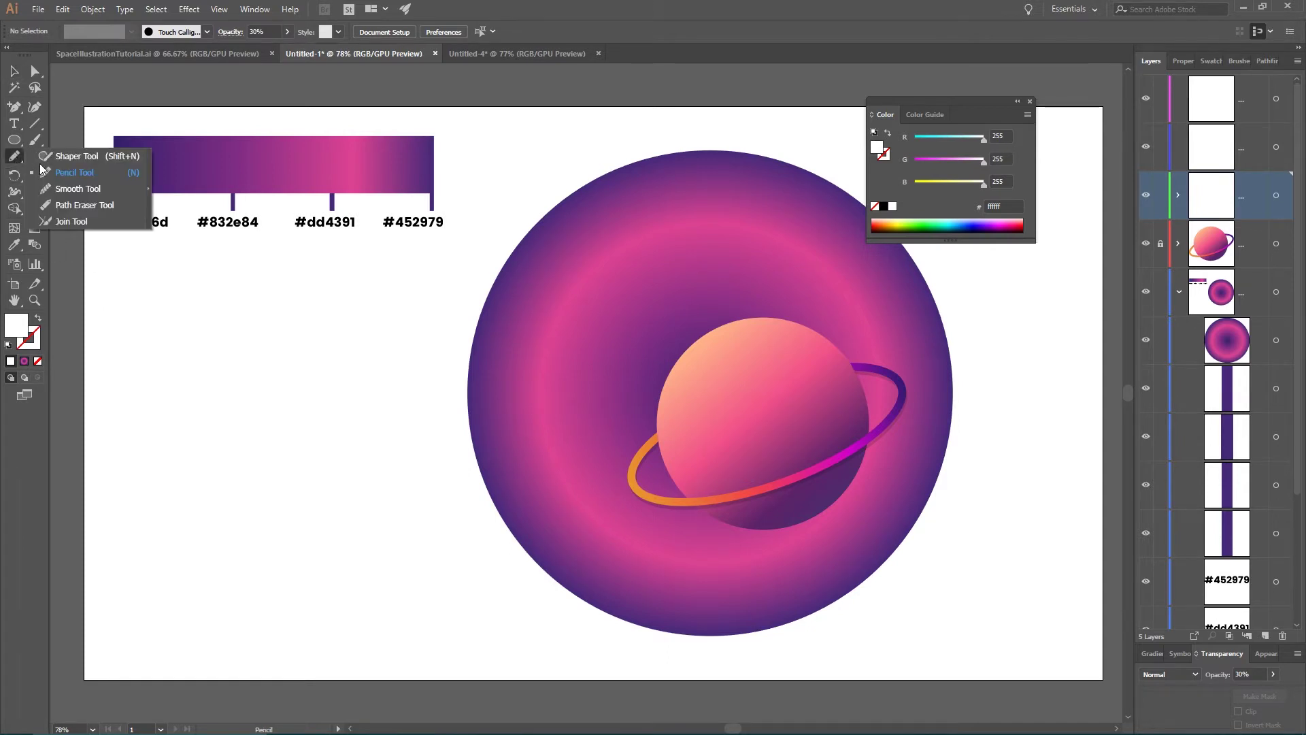
click(58, 173)
double_click(14, 156)
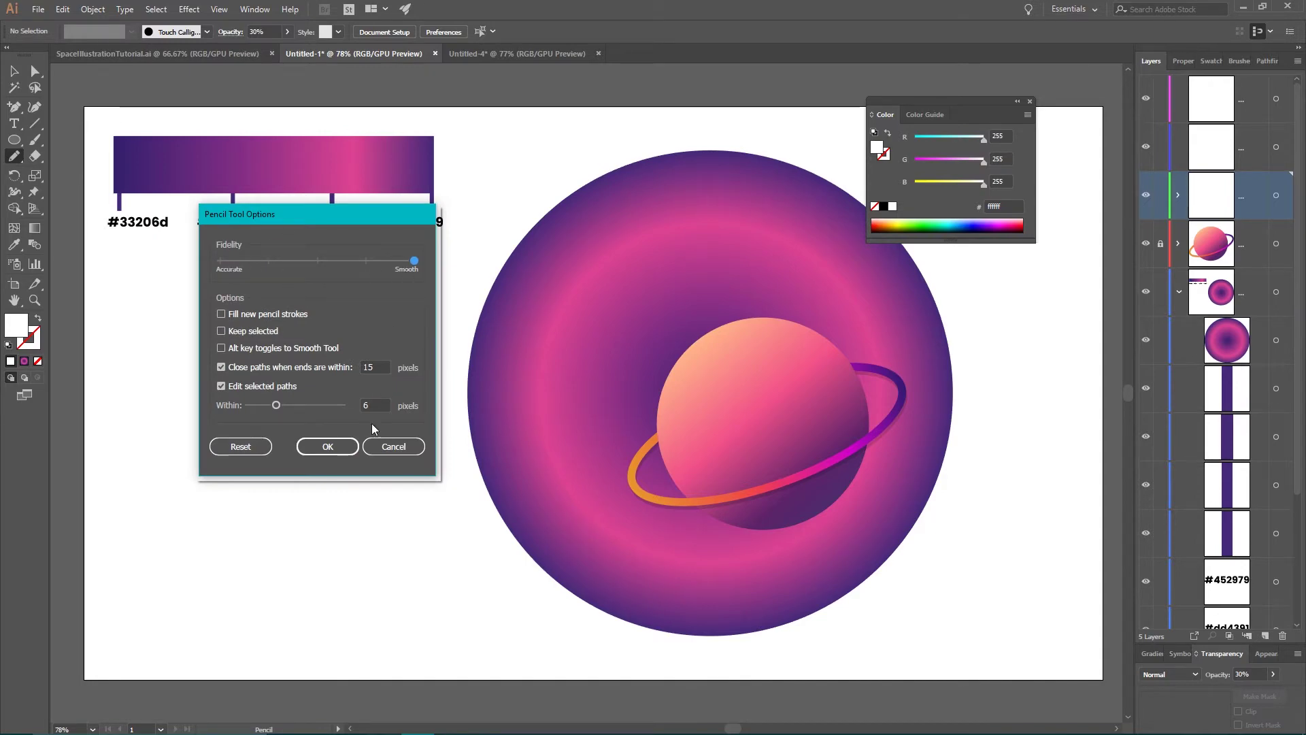
click(329, 447)
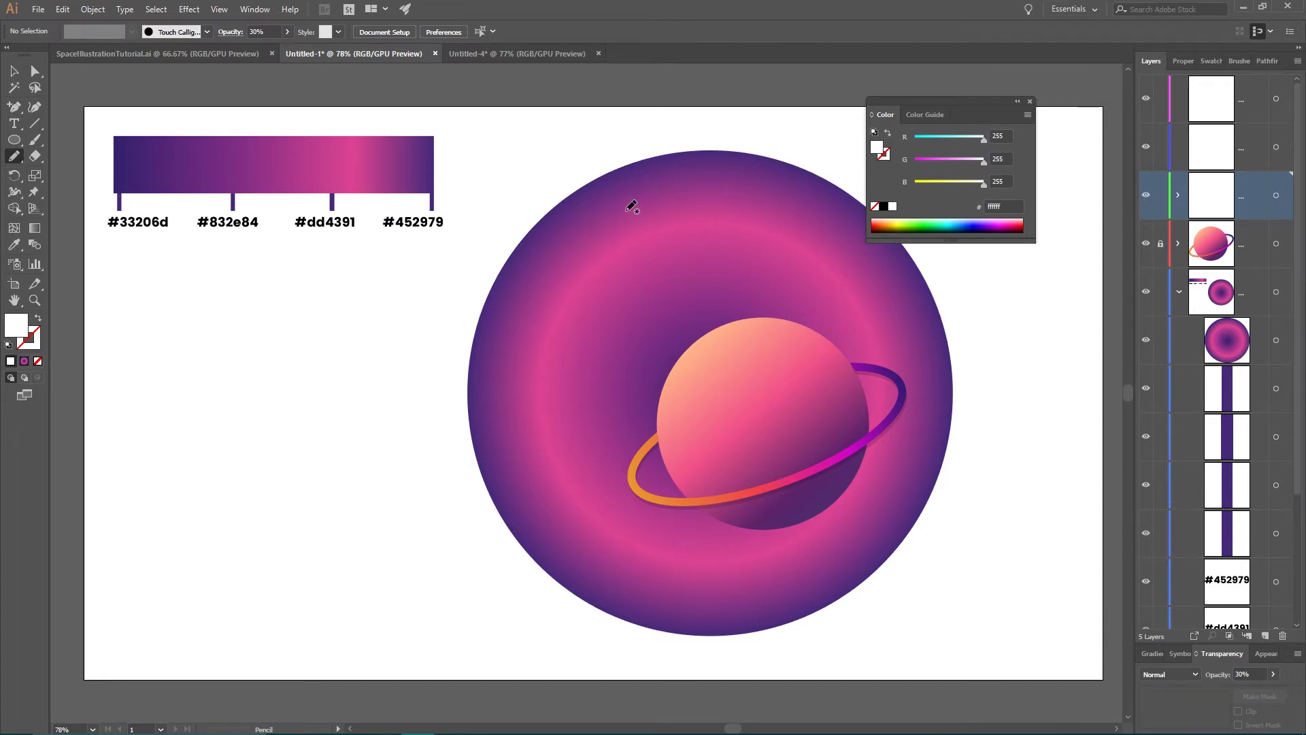
mouse_move(625, 210)
mouse_down()
mouse_move(571, 252)
mouse_move(585, 285)
mouse_move(552, 321)
mouse_move(542, 417)
mouse_move(599, 465)
mouse_move(611, 518)
mouse_move(639, 540)
mouse_move(664, 533)
mouse_move(712, 553)
mouse_move(855, 503)
mouse_move(898, 370)
mouse_move(859, 265)
mouse_move(809, 203)
mouse_move(776, 187)
mouse_move(748, 197)
mouse_move(687, 183)
mouse_move(632, 205)
mouse_up()
click(14, 71)
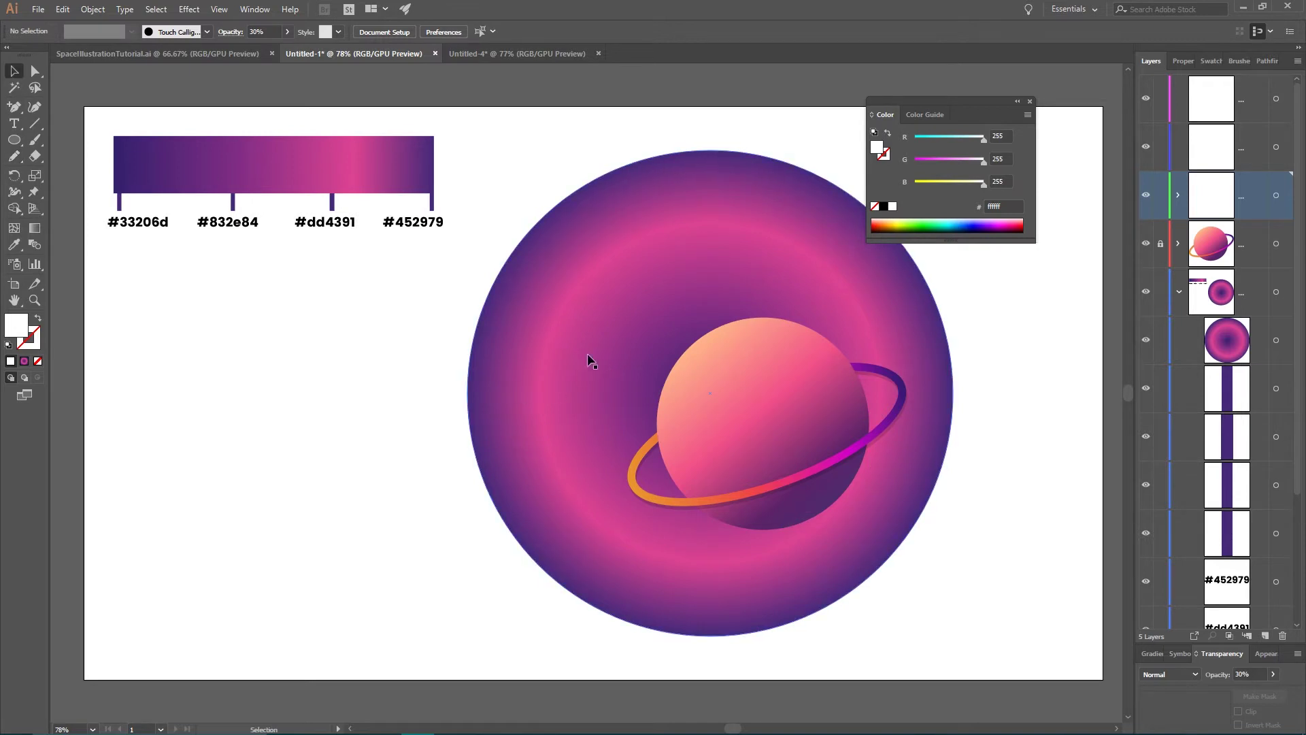
click(548, 362)
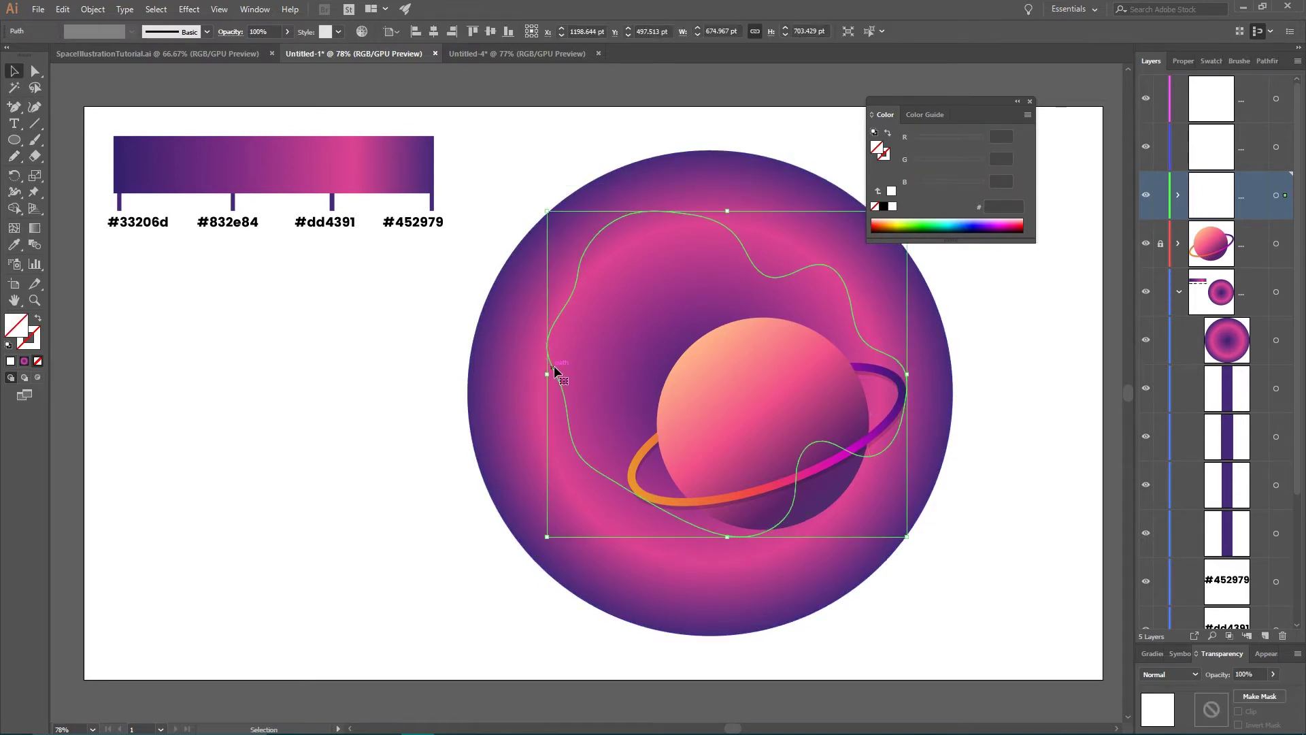
key(ctrl+shift+a)
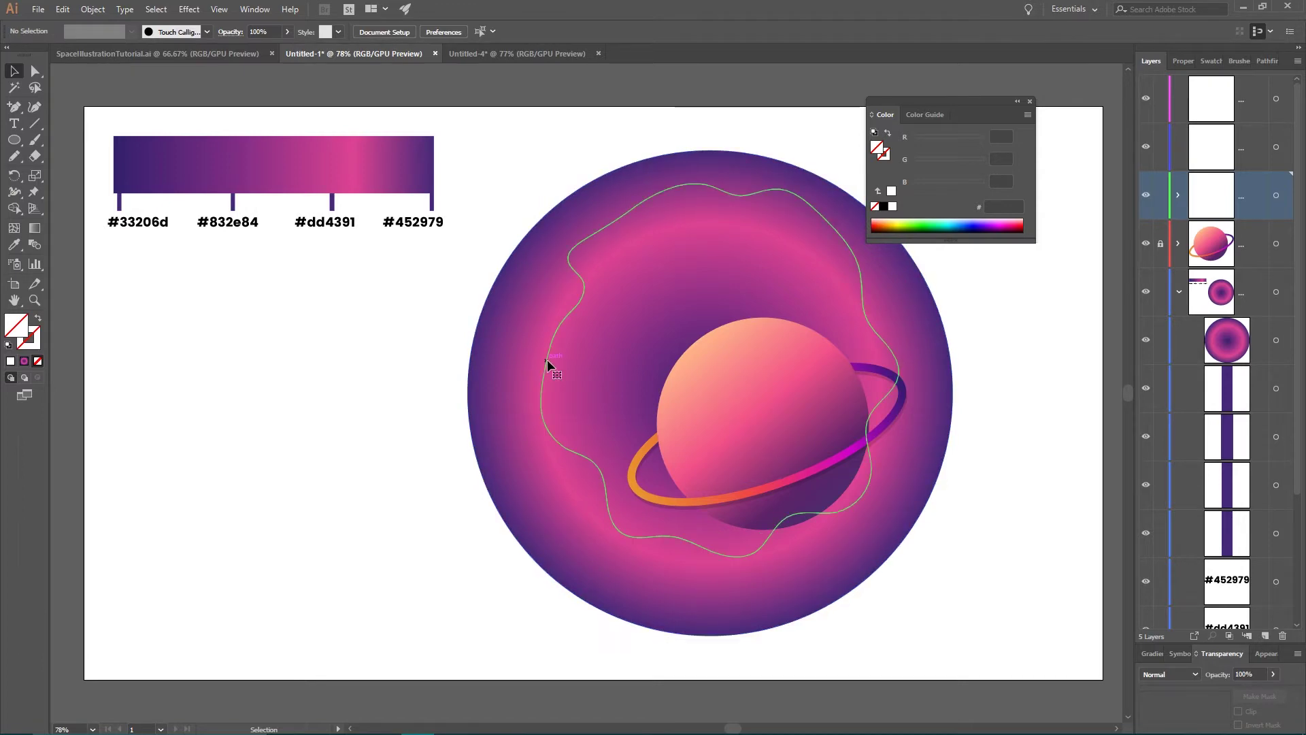
Paste a copy of the large gradient circle in place and split the outer ring off with the wavy path
click(548, 360)
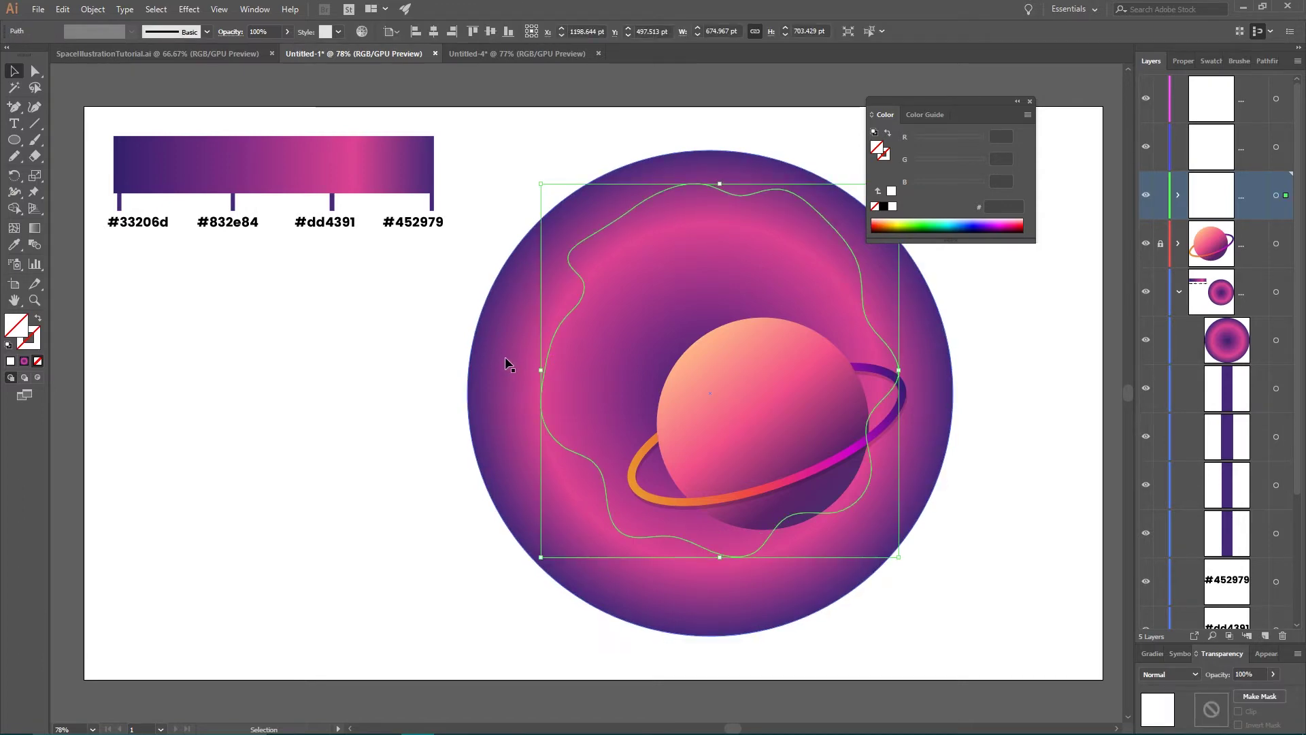
ctrl+click(505, 358)
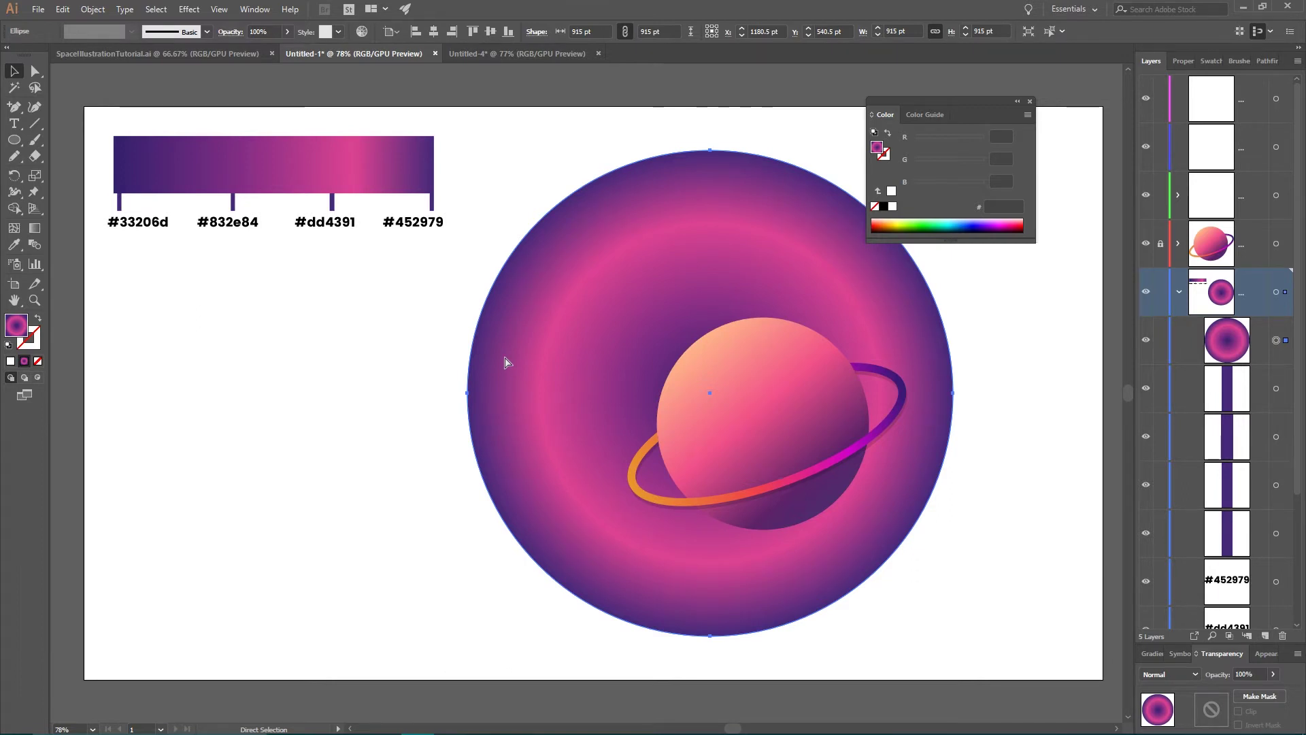
key(ctrl+c)
key(ctrl+f)
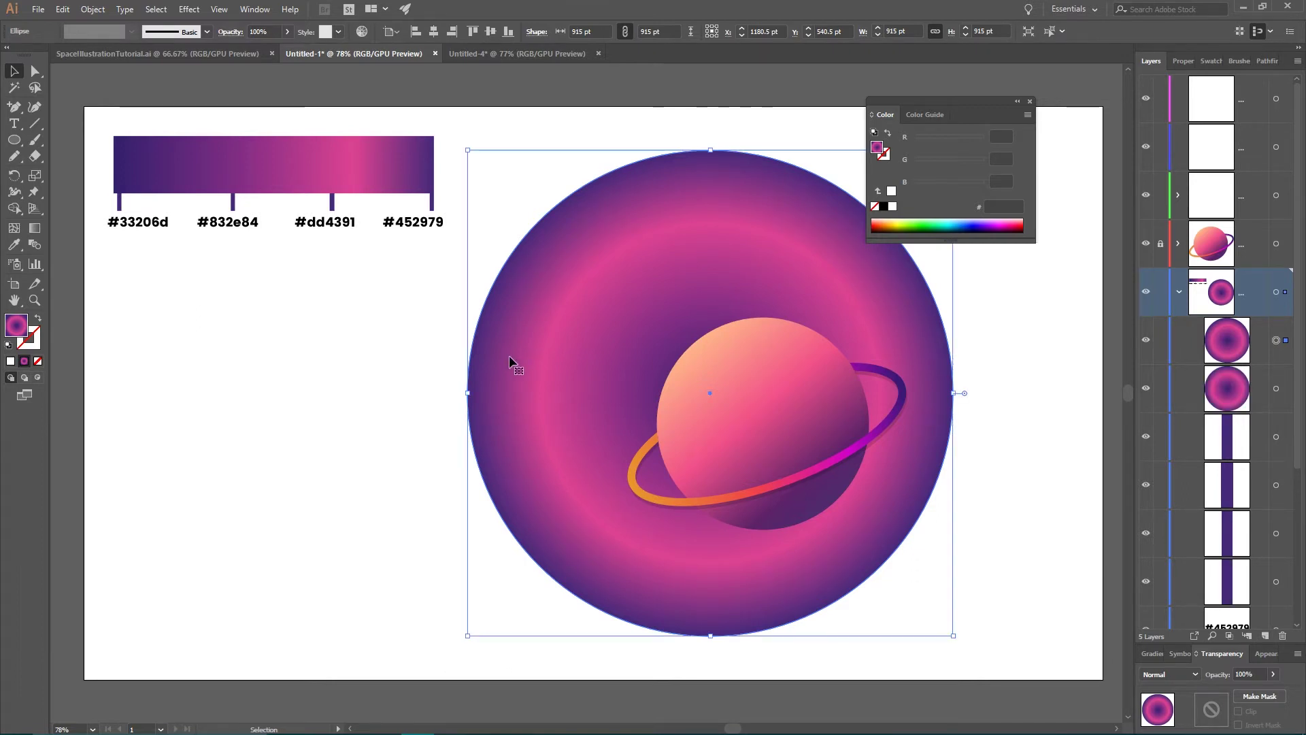
shift+click(546, 372)
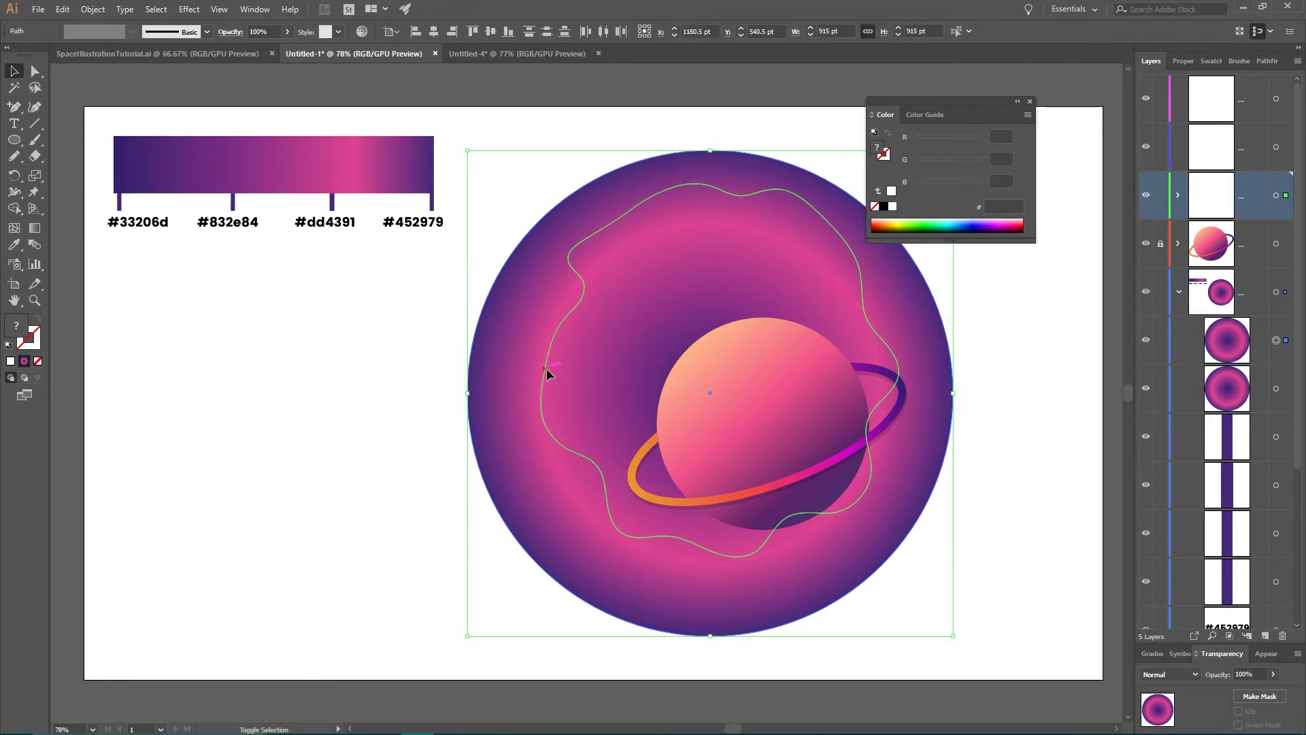
click(13, 208)
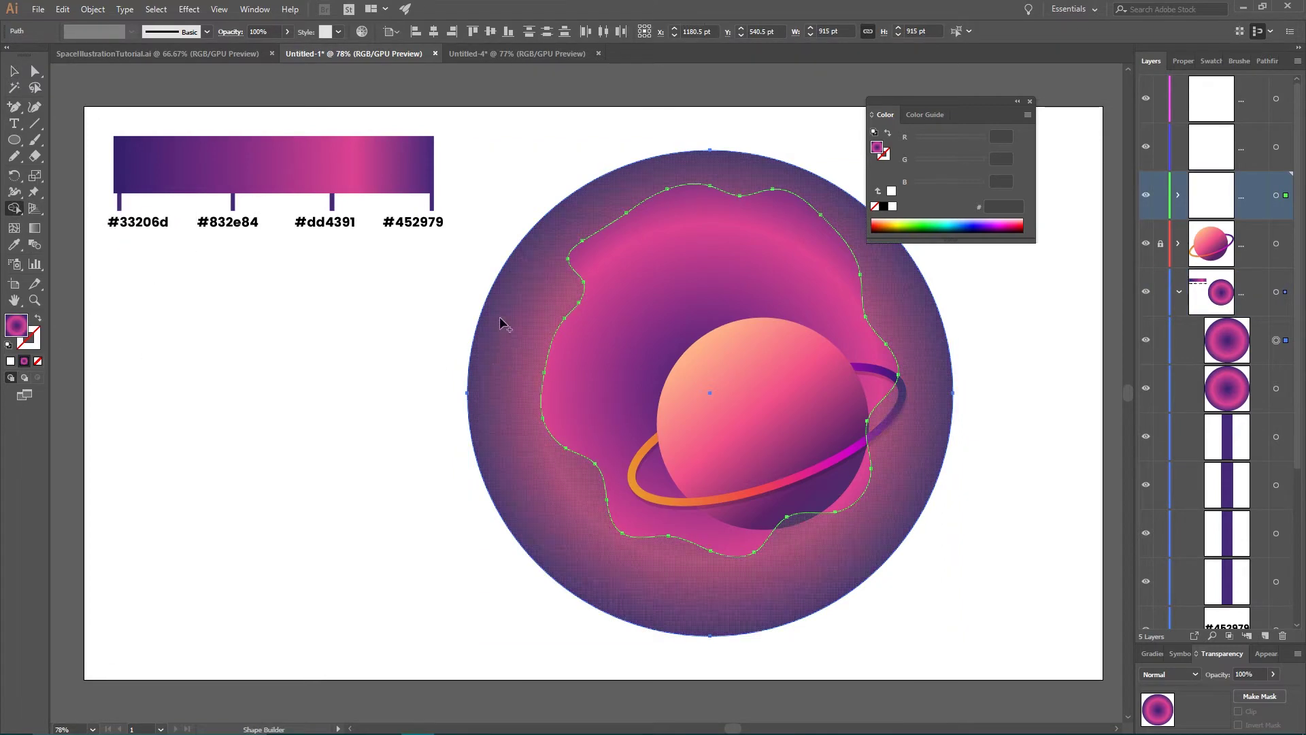
click(500, 323)
click(14, 71)
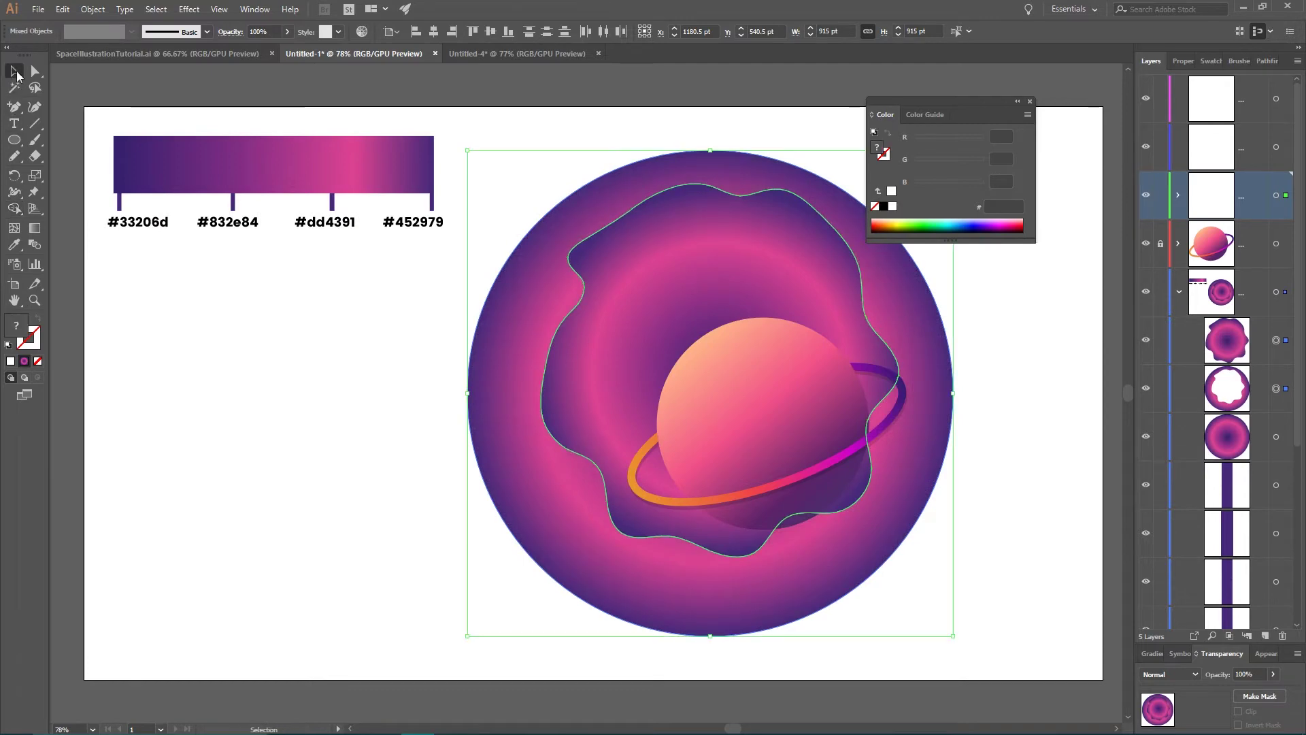
Delete the leftover wavy blob and fill the outer ring with white
click(694, 291)
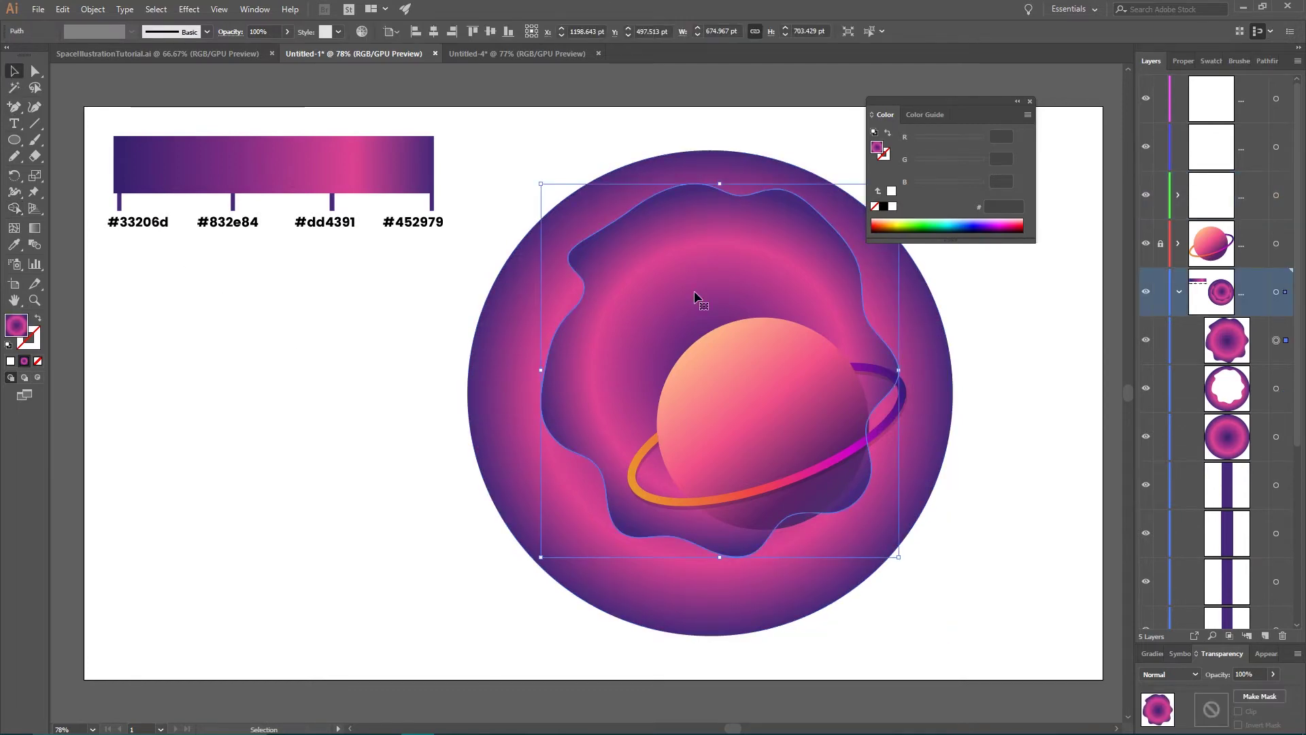
key(Delete)
click(519, 321)
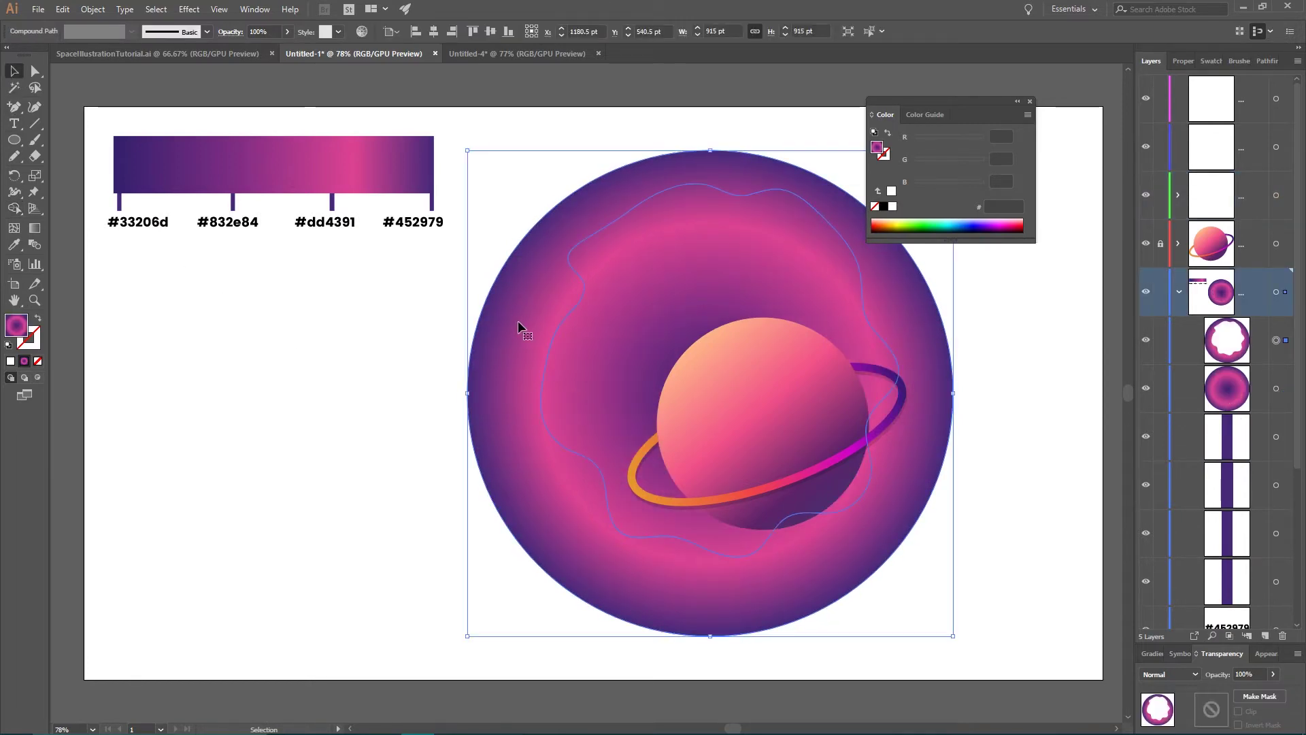
click(10, 362)
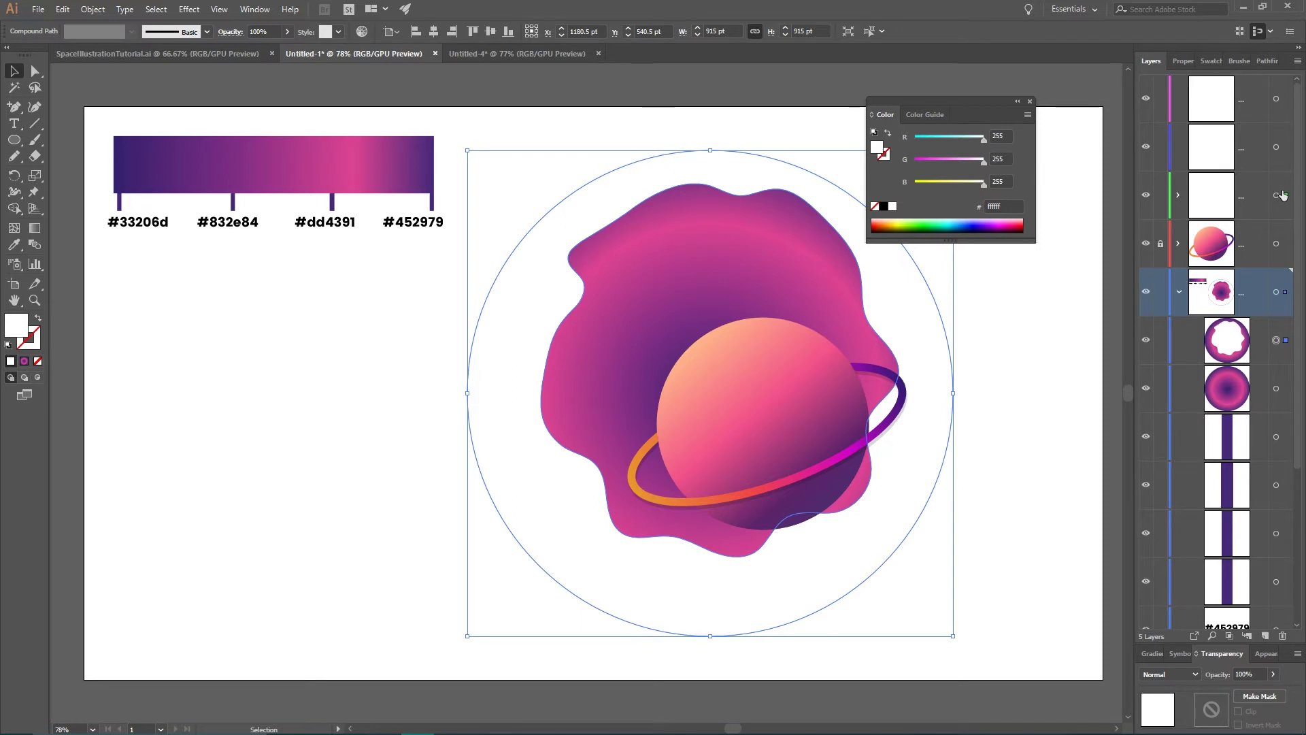
Move the ring into the green layer, set its opacity to 30%, and deselect
drag(1286, 198, 1286, 198)
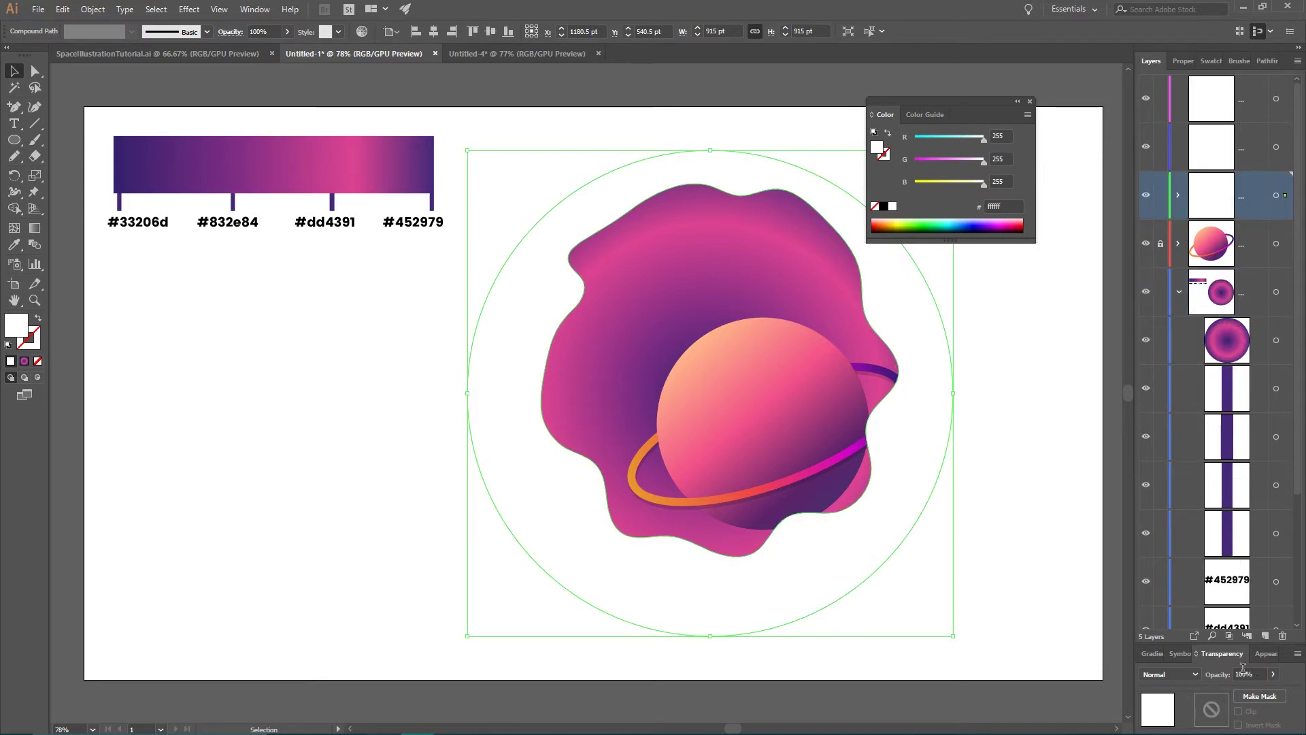
click(1242, 674)
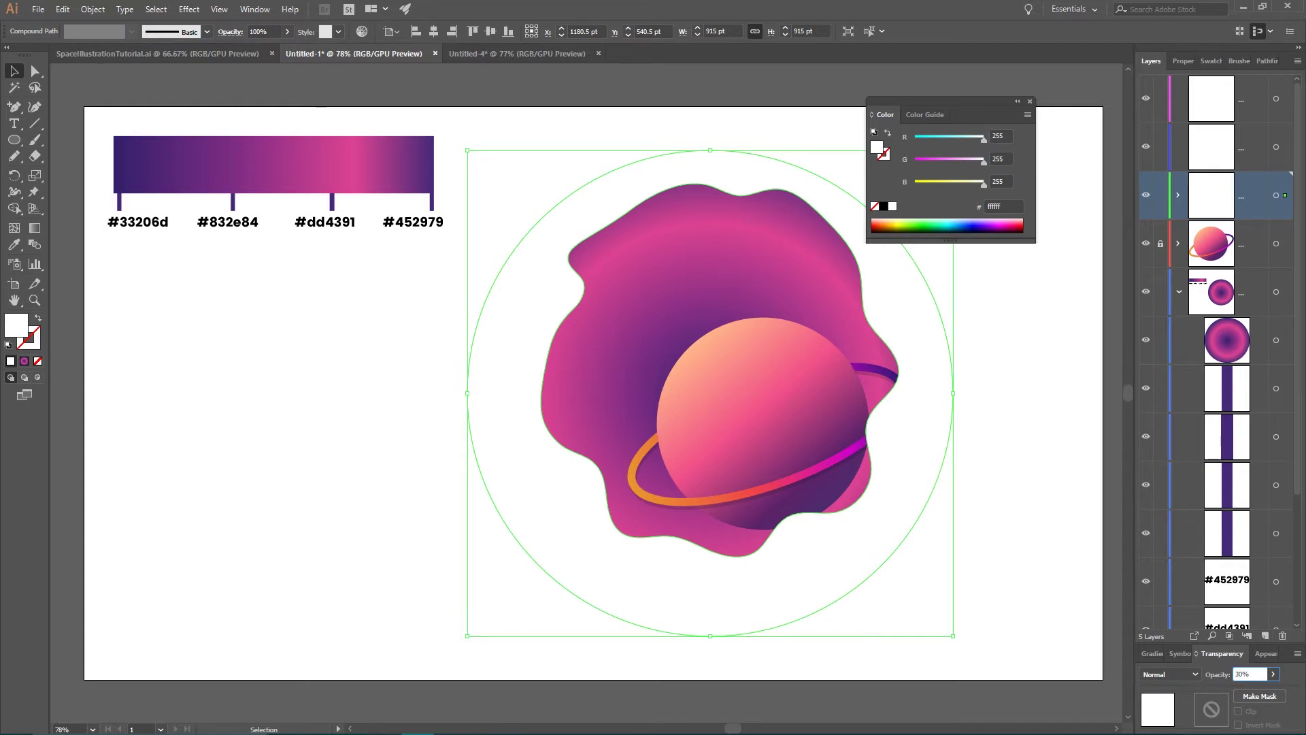
key(Return)
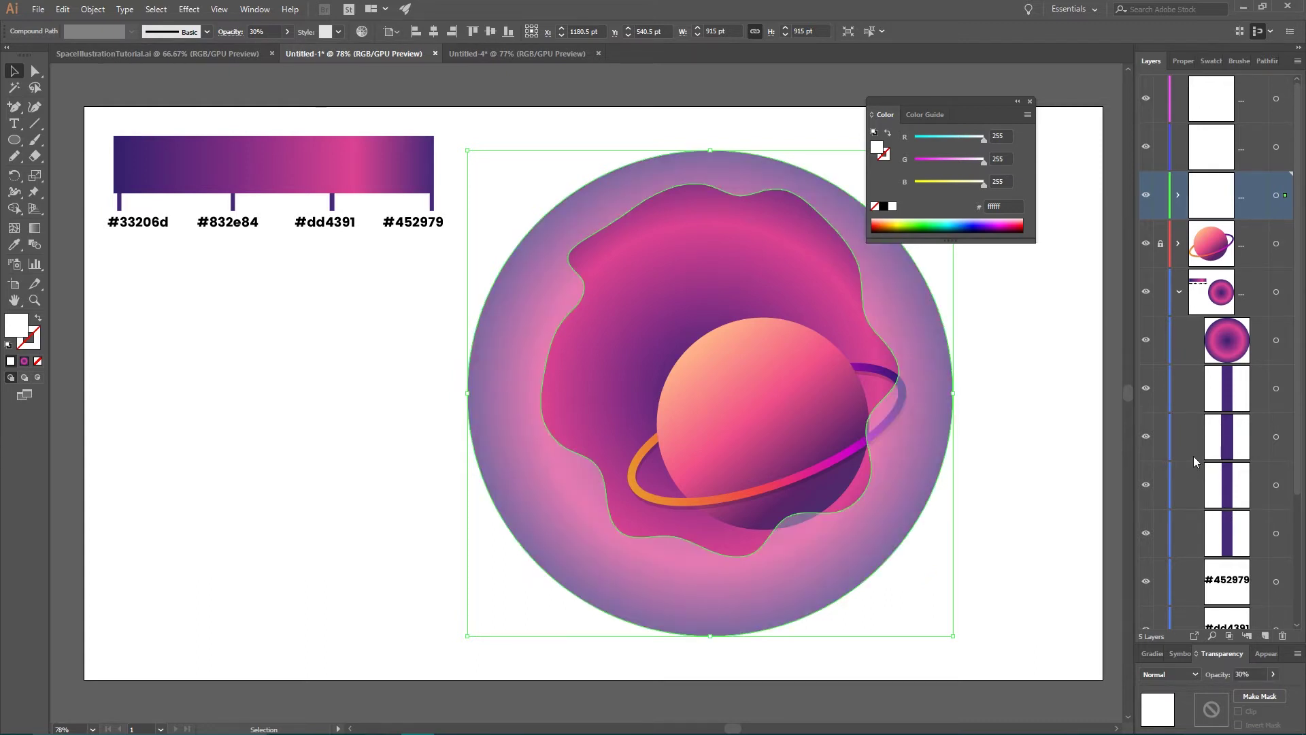
click(380, 365)
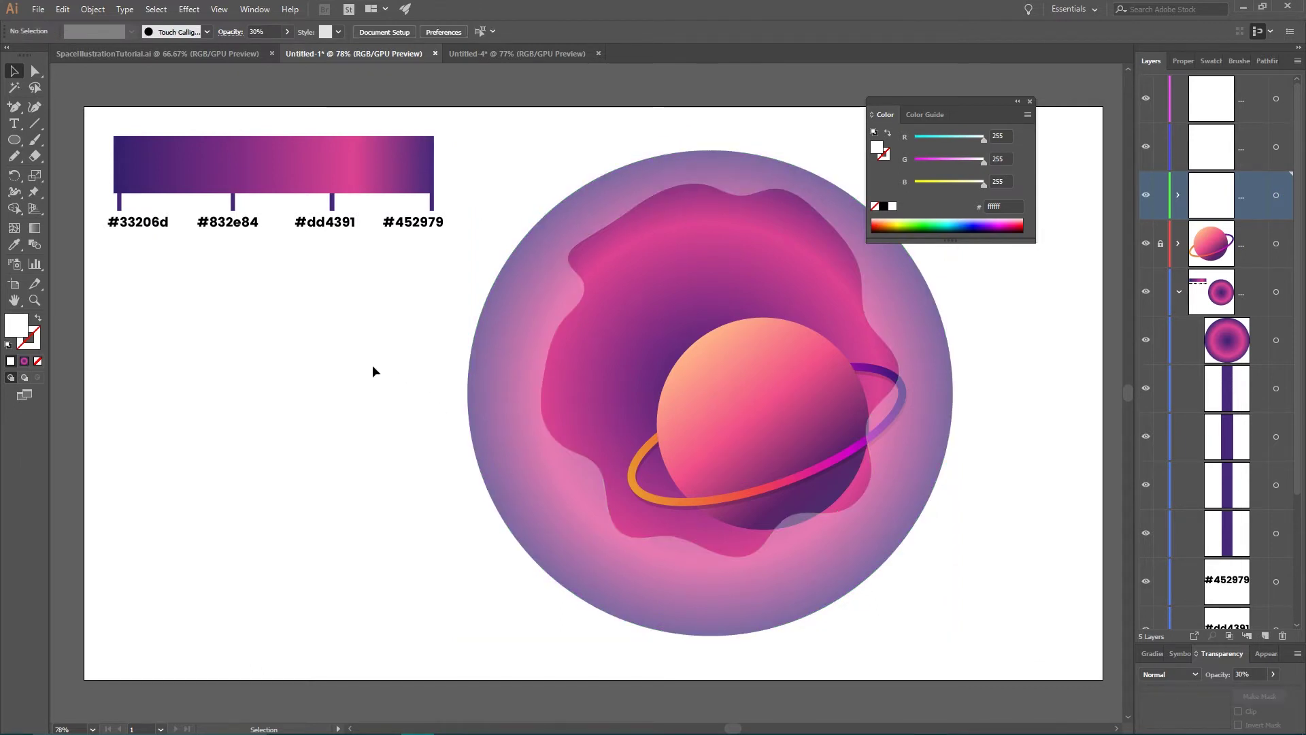
Give the new wavy ring the translucent white appearance with the Eyedropper, then deselect
click(15, 159)
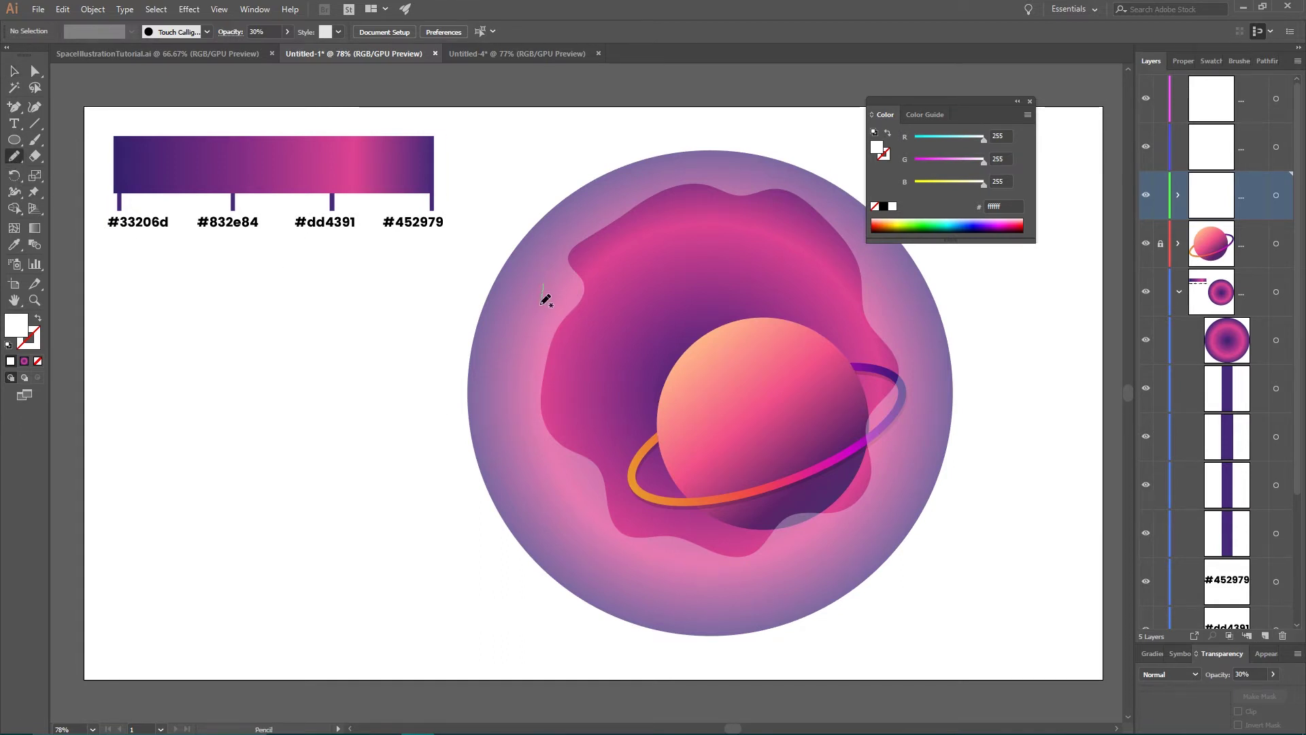
key(v)
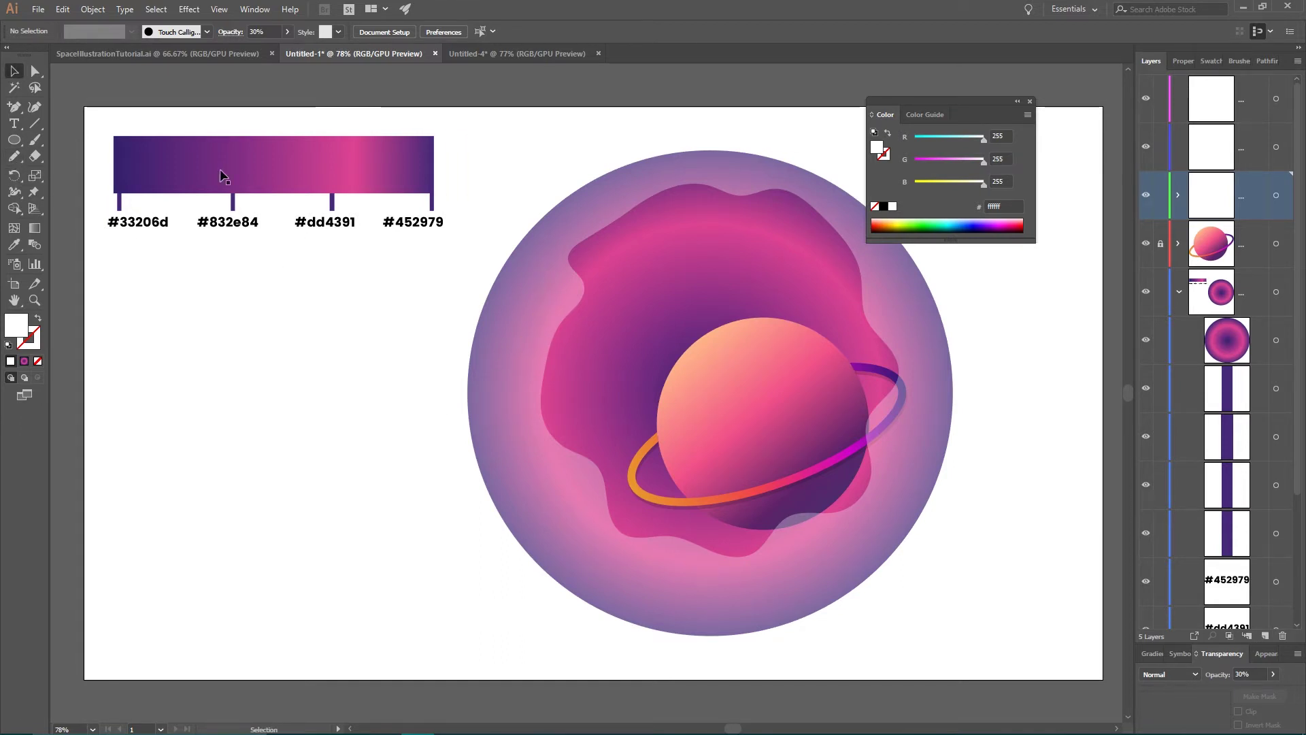
click(532, 328)
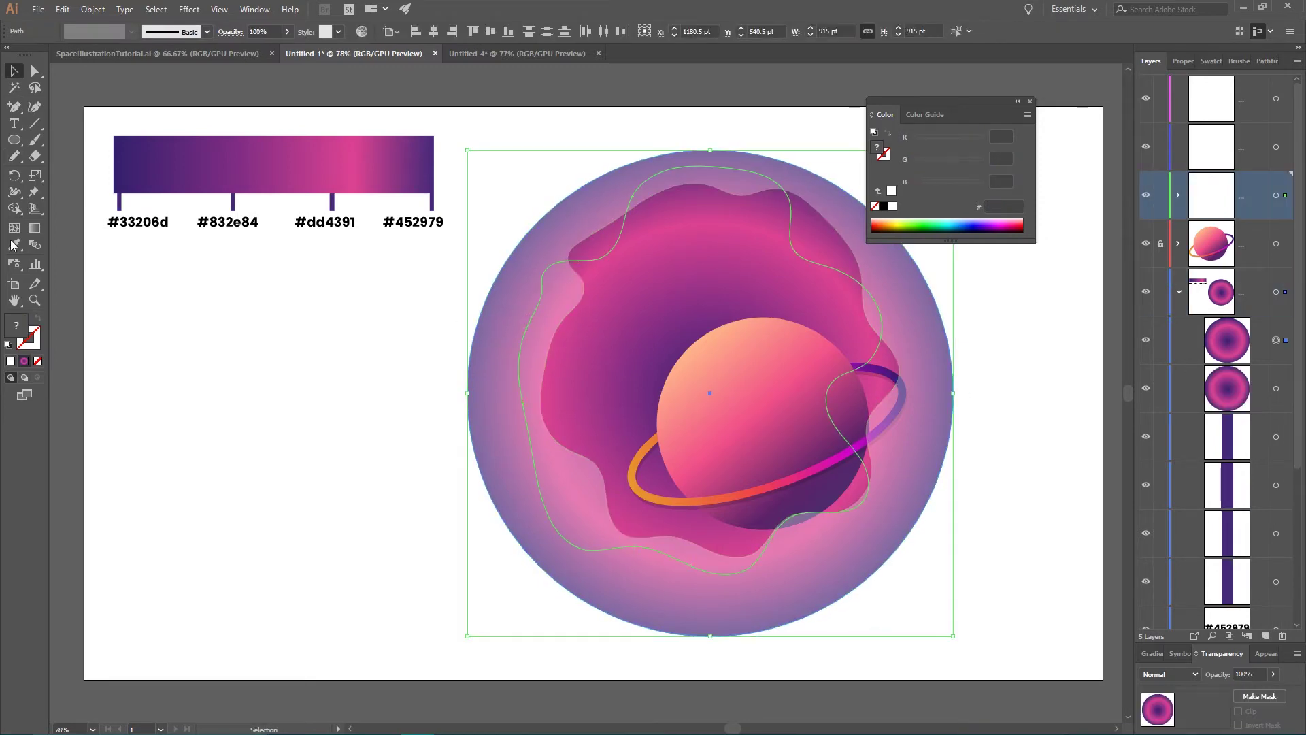
click(511, 341)
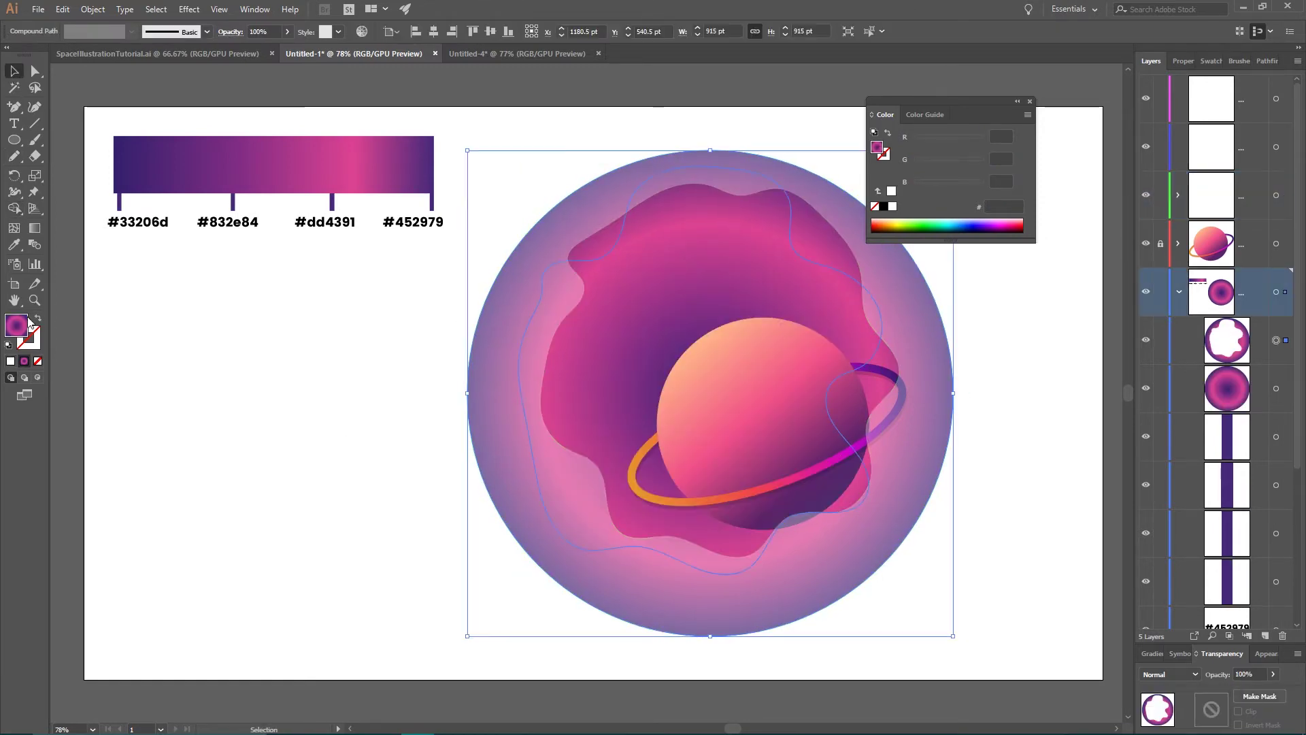
key(i)
click(510, 341)
click(8, 73)
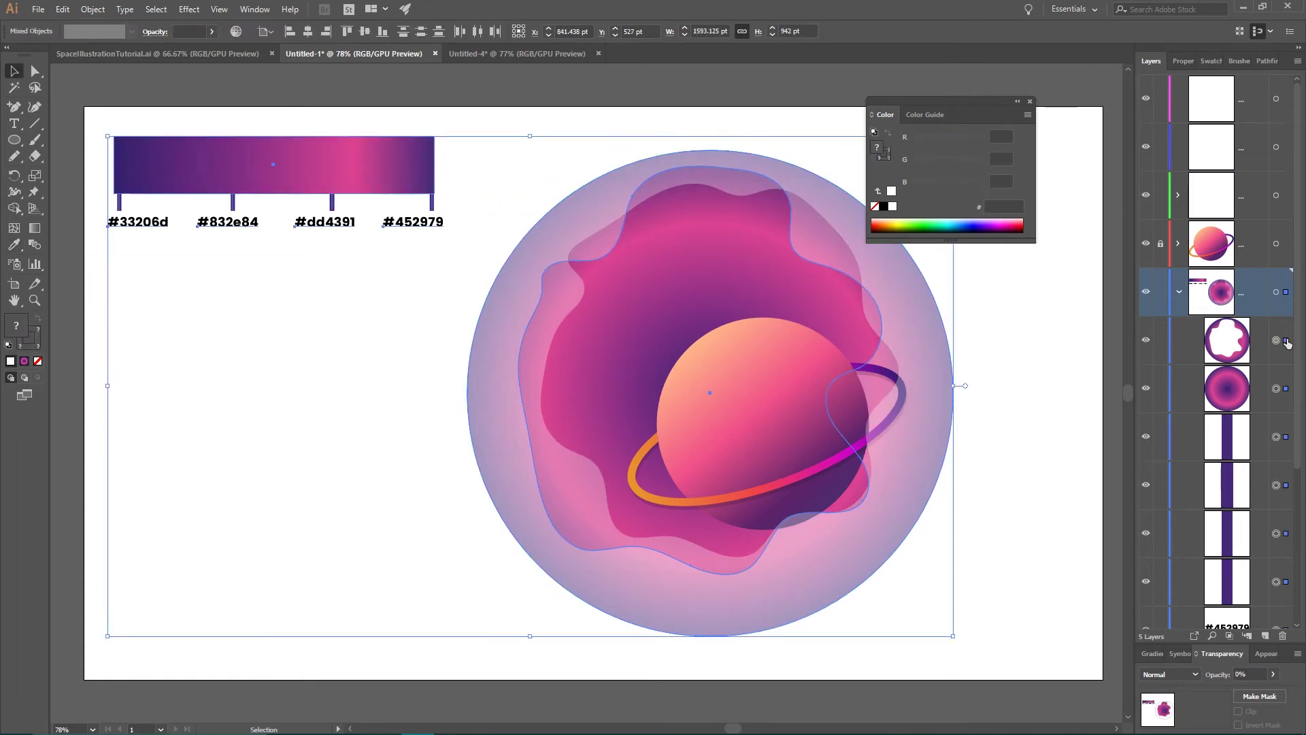
click(313, 430)
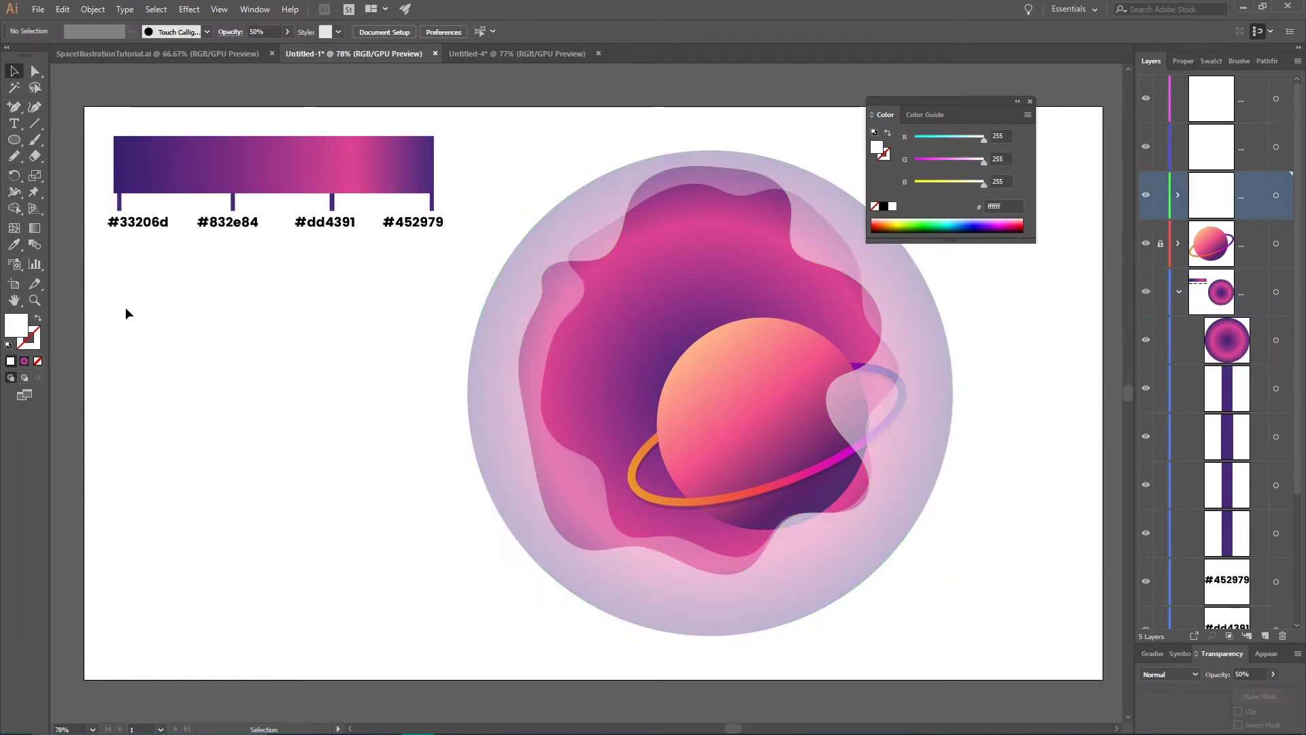
Pencil another wavy path, punch it from the circle as a translucent white ring, and move it into the green layer
key(n)
mouse_move(789, 231)
mouse_down()
mouse_move(715, 221)
mouse_move(595, 299)
mouse_move(572, 493)
mouse_move(733, 460)
mouse_move(832, 470)
mouse_move(839, 341)
mouse_move(814, 248)
mouse_move(791, 230)
mouse_up()
key(v)
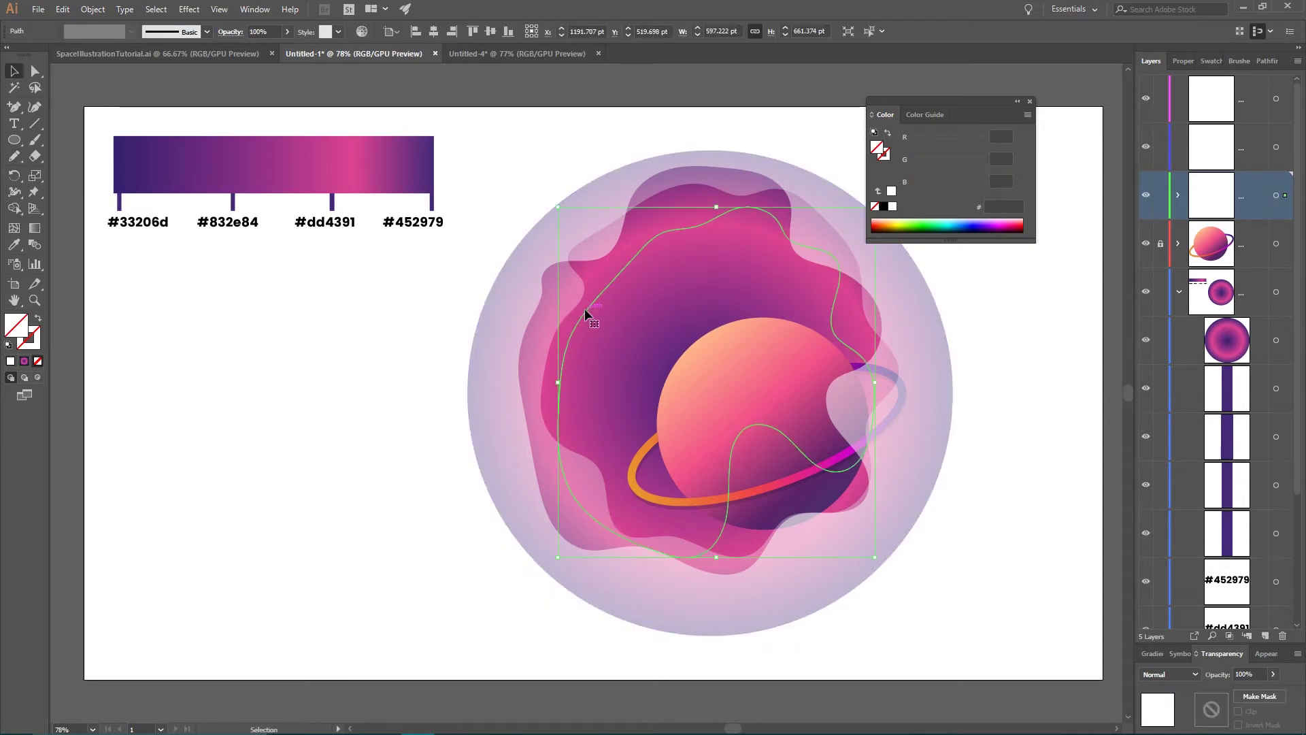
click(585, 308)
shift+click(569, 345)
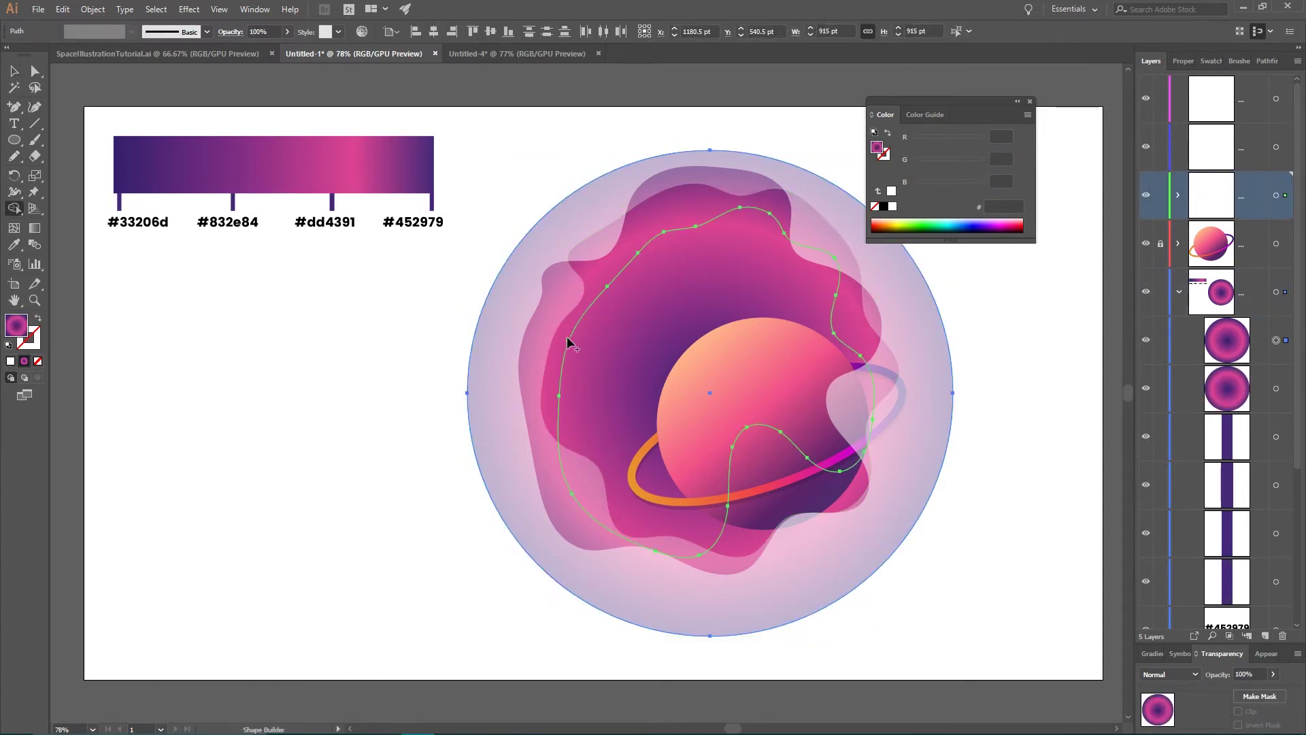
key(ctrl+8)
key(ctrl+shift+a)
click(510, 344)
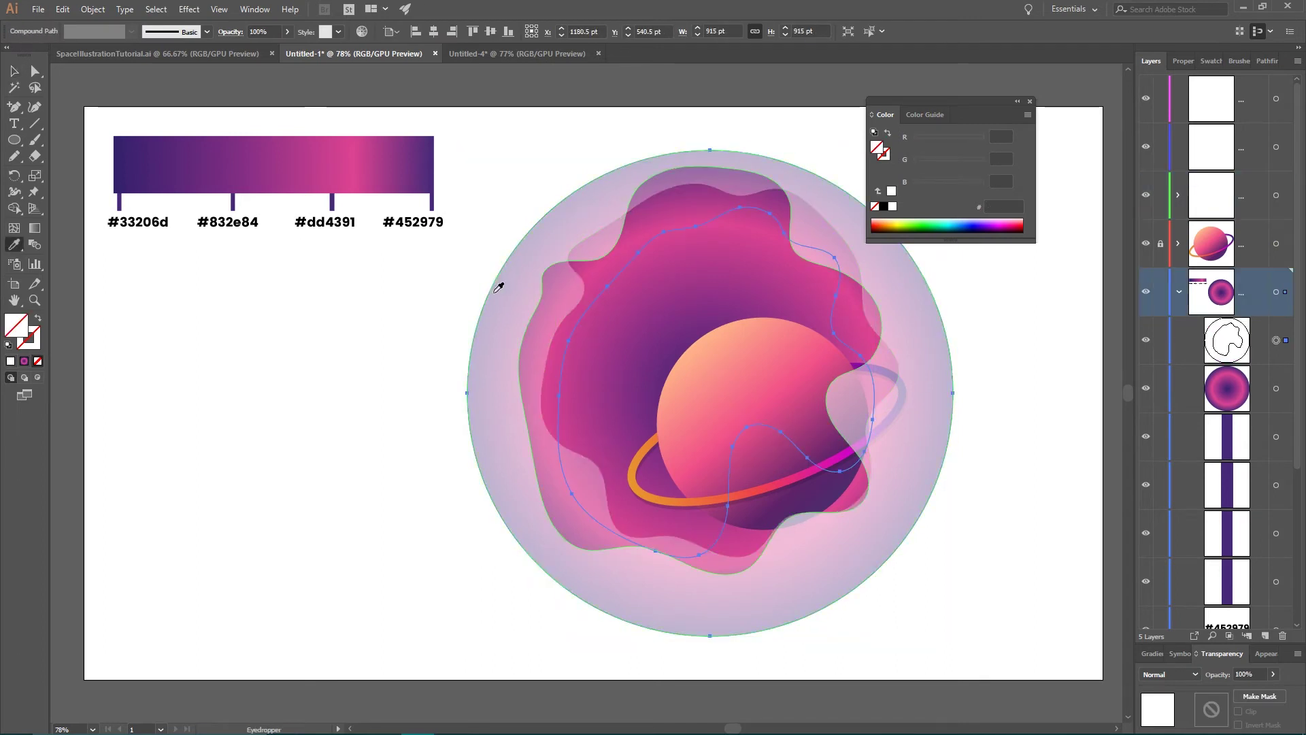
drag(1285, 340, 1285, 195)
click(328, 373)
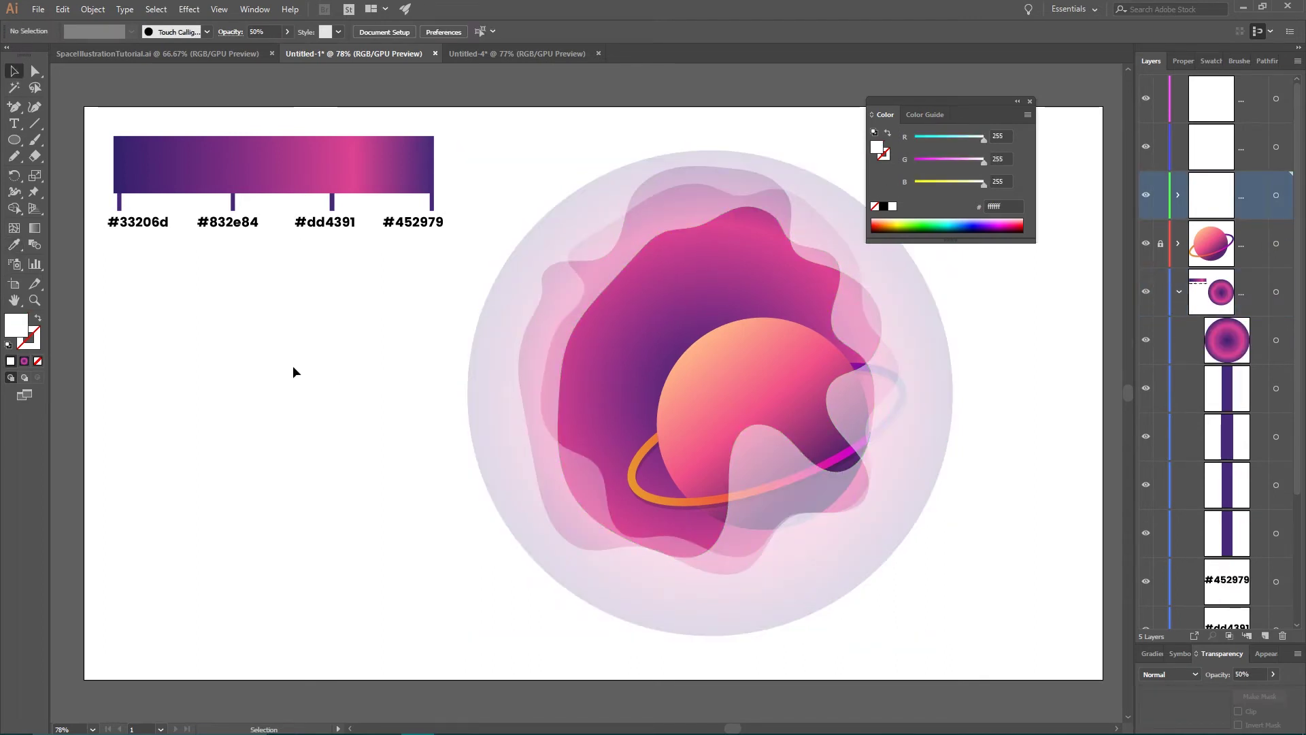
Group the three translucent ring paths in the green layer and apply Make Mask to the group
click(1178, 195)
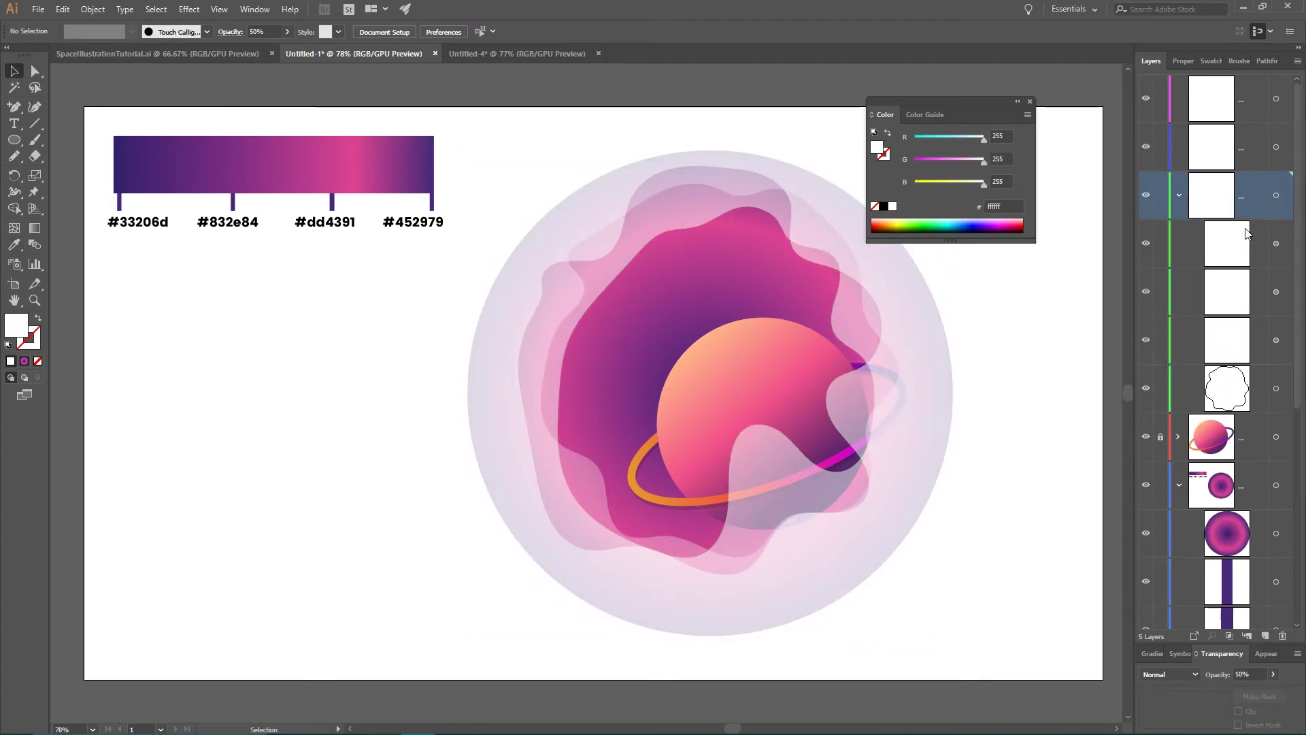
click(1277, 340)
shift+click(1276, 291)
shift+click(1277, 243)
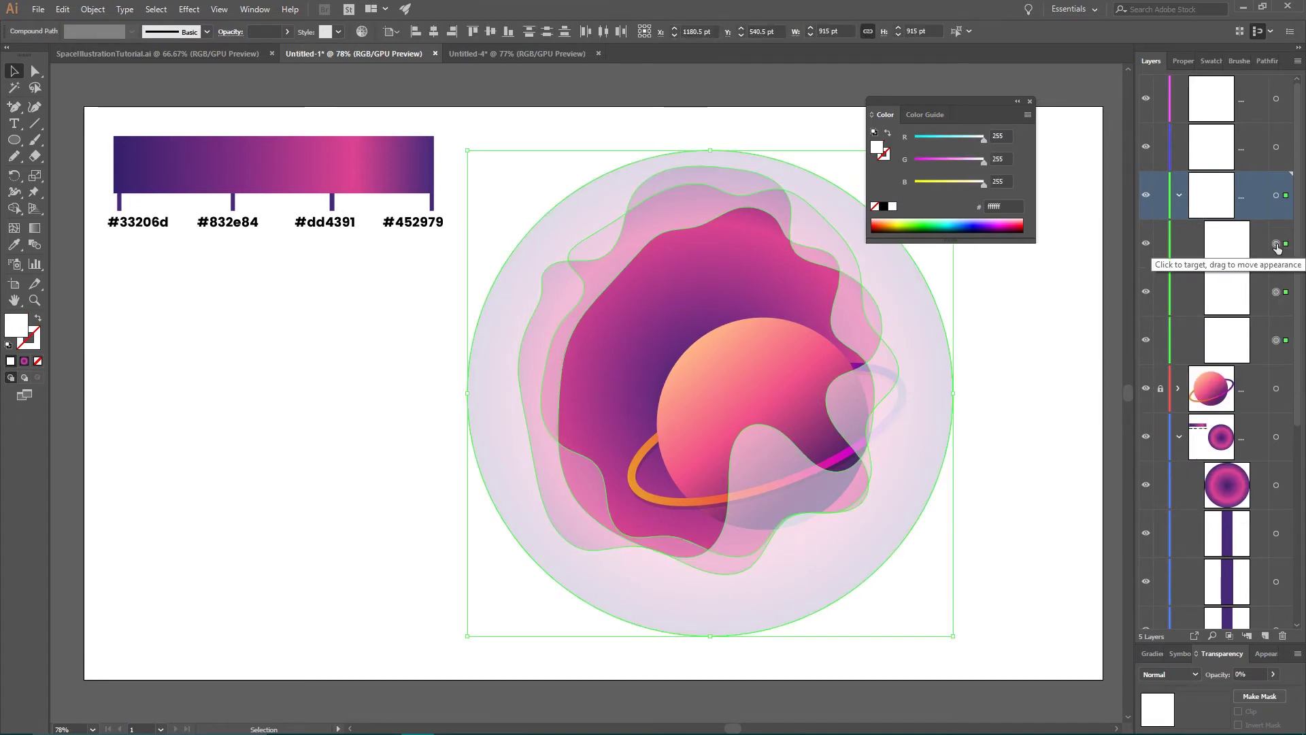
key(ctrl+g)
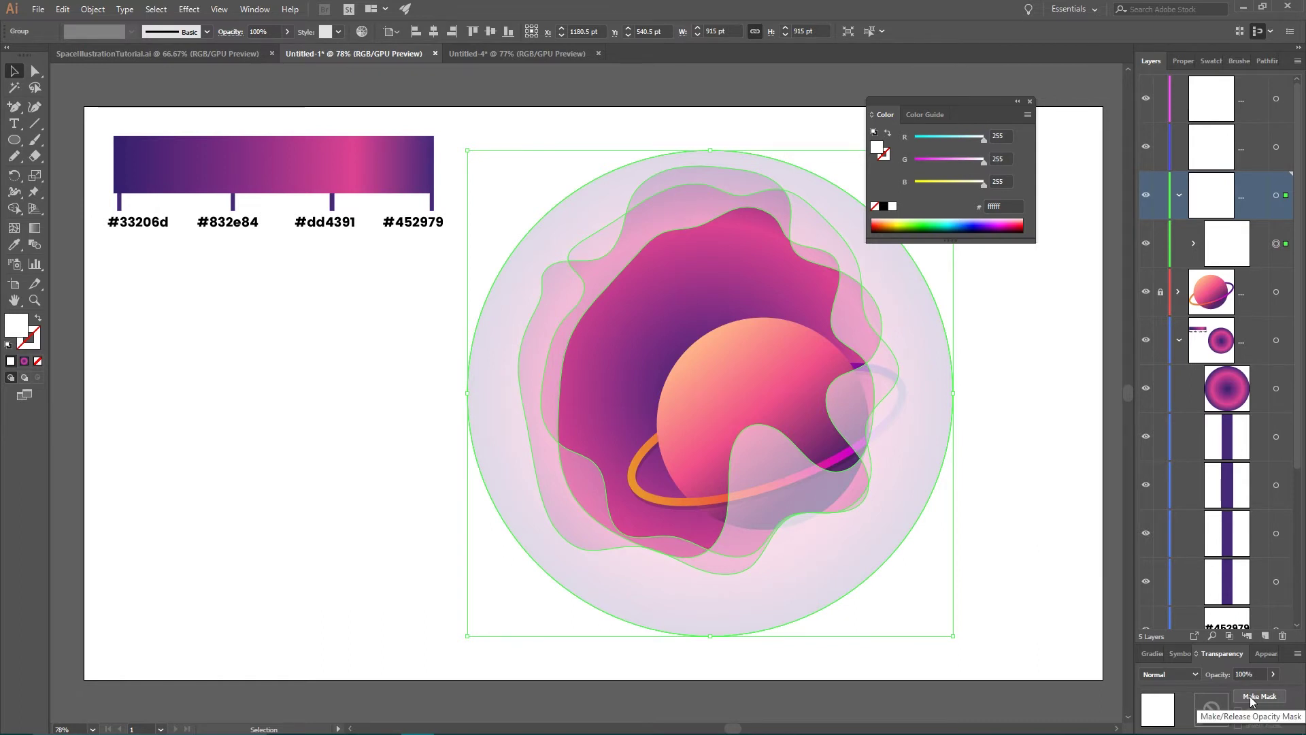
key(super+plus)
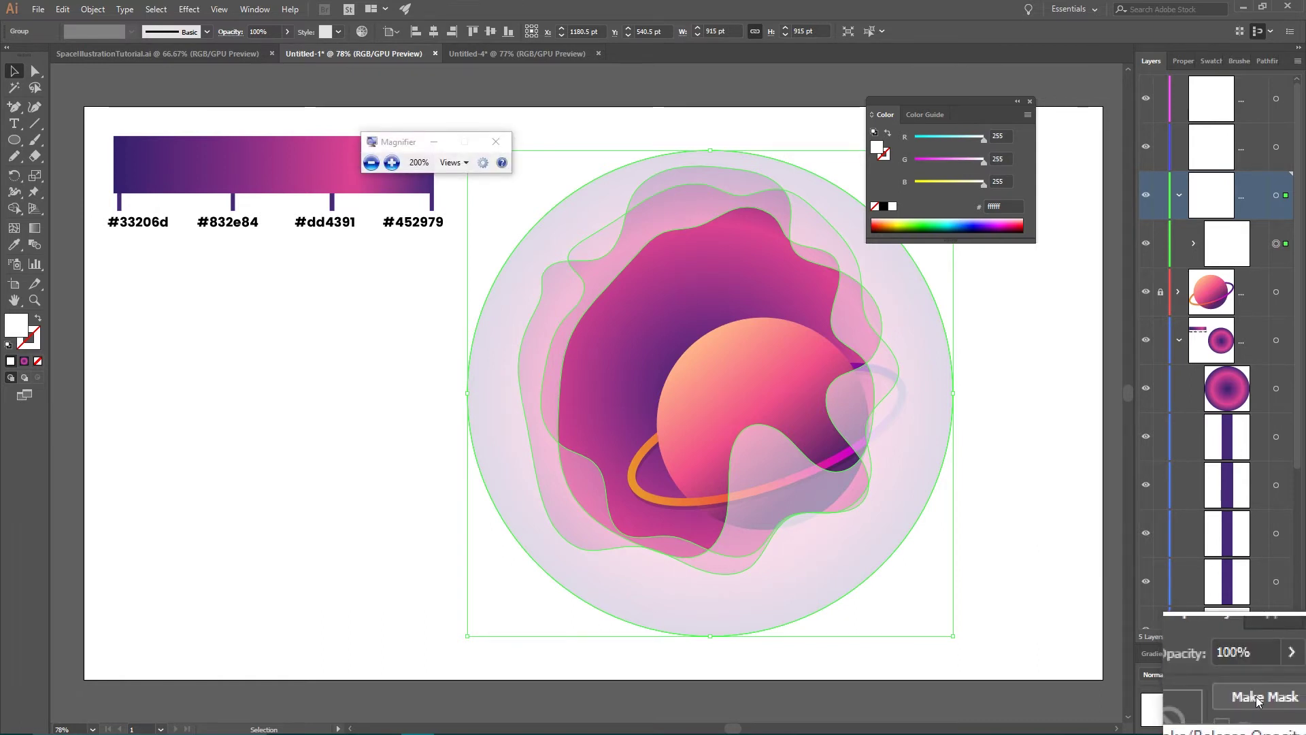
click(1256, 696)
key(super+Escape)
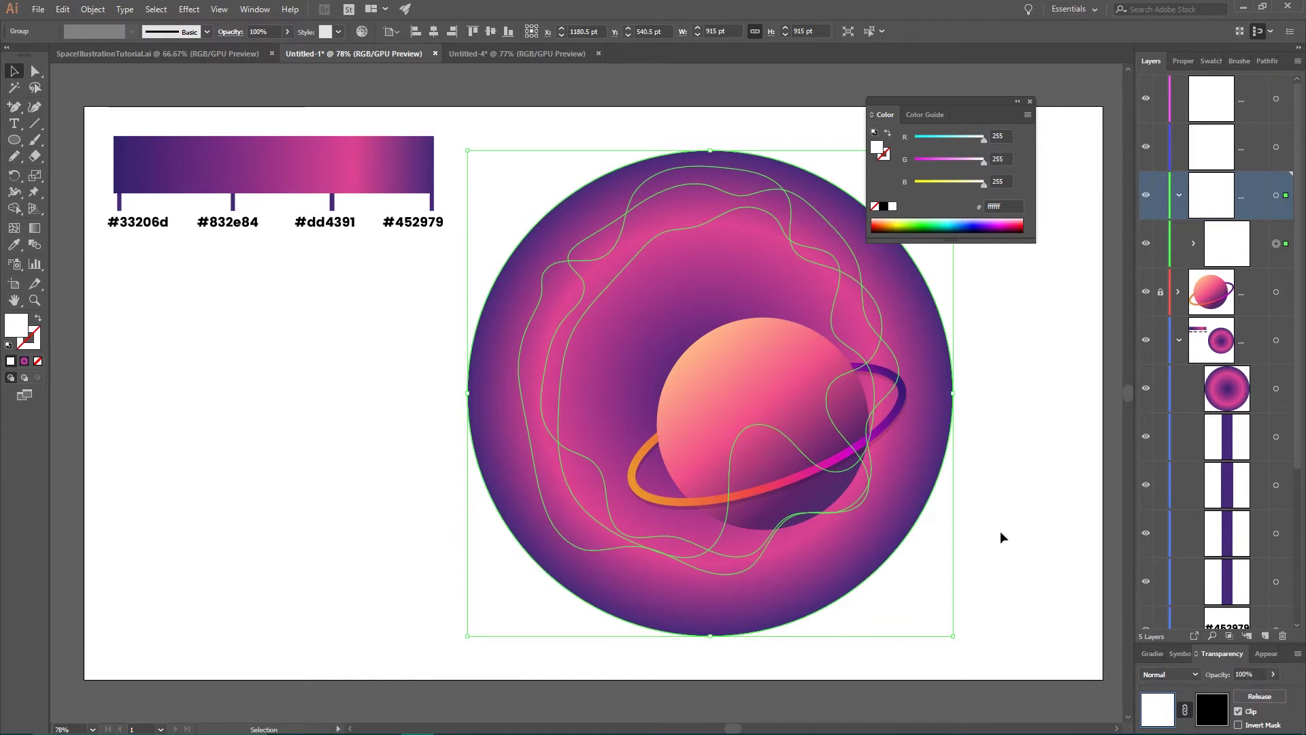
Draw a 915 × 915 pt circle in the ring group's opacity mask and centre it over the planet
click(1218, 713)
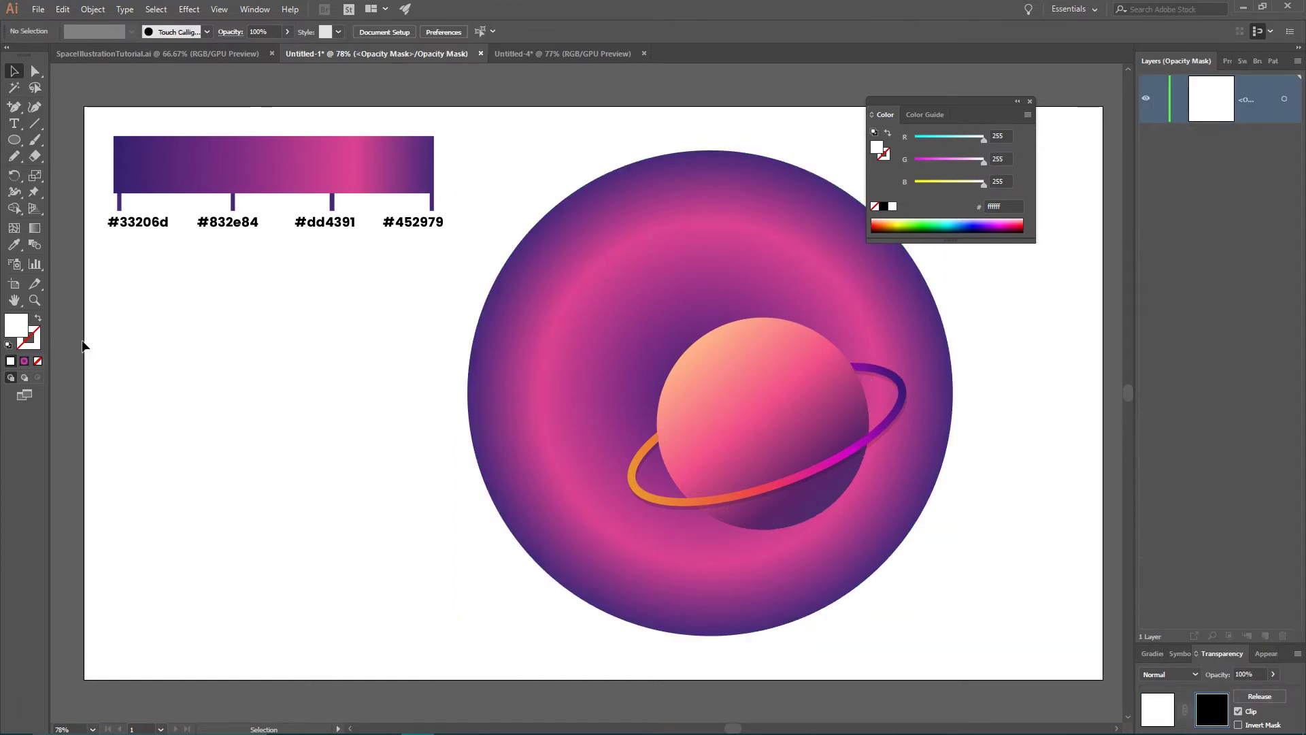
drag(12, 151, 83, 175)
click(733, 386)
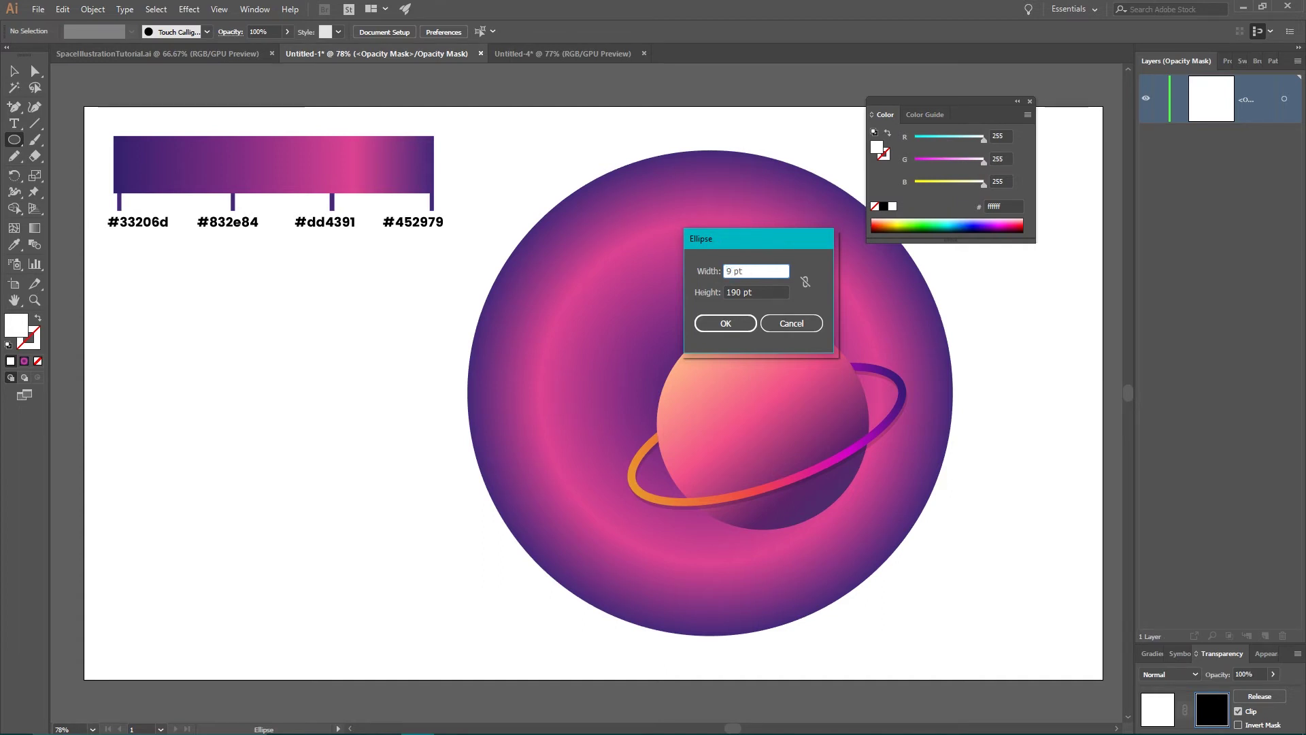
text(915)
key(Tab)
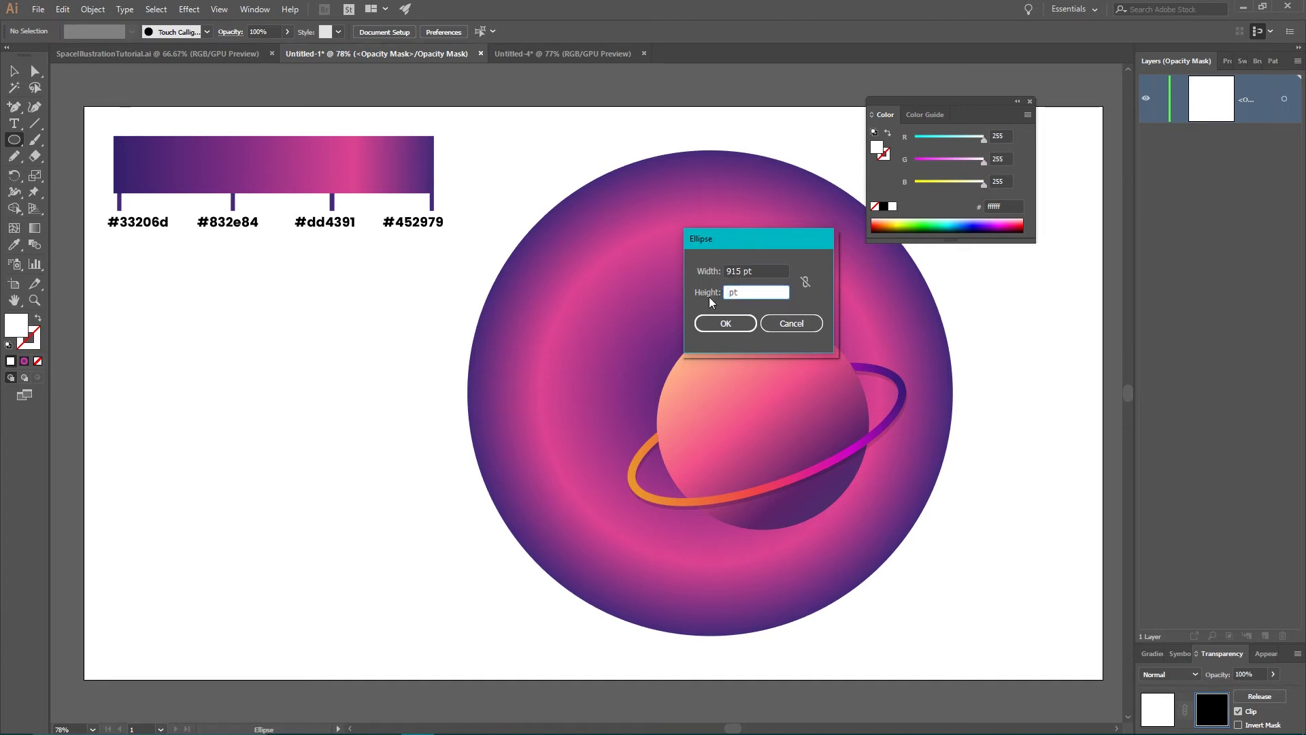
text(914)
key(BackSpace)
text(5)
click(707, 325)
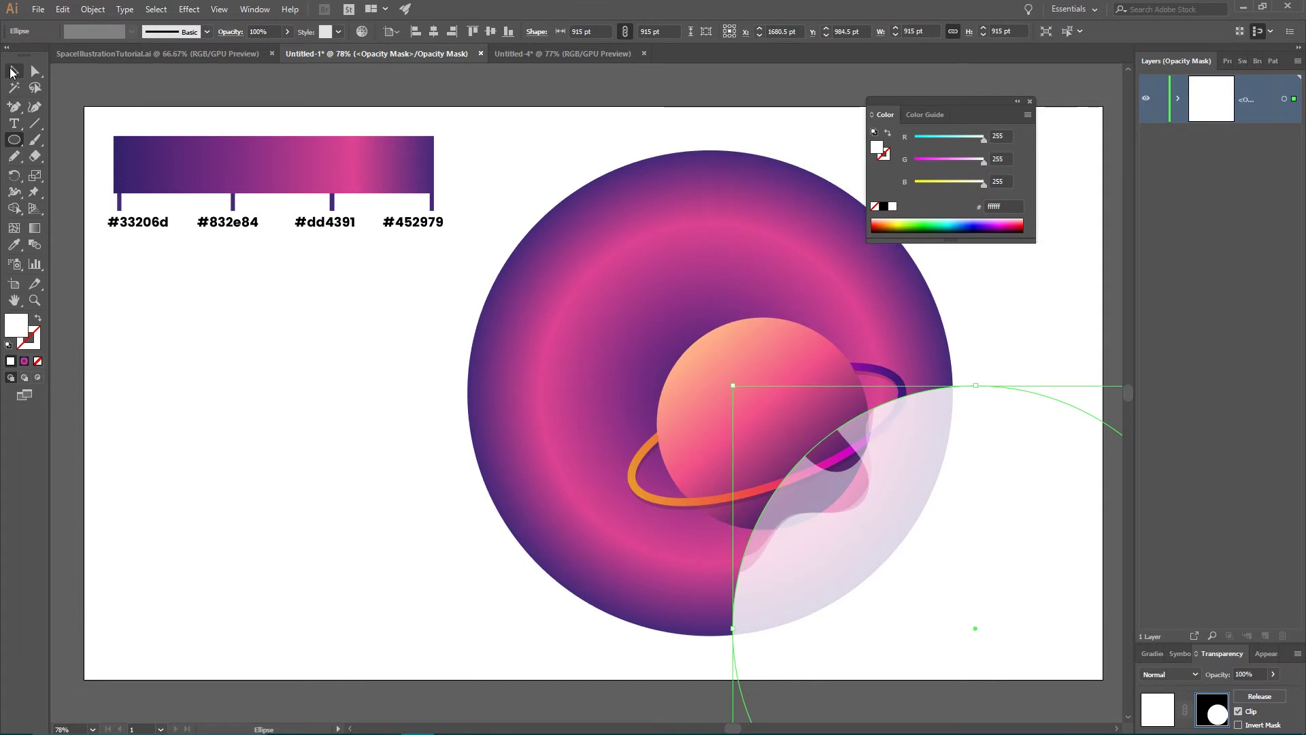
click(12, 71)
drag(962, 495, 704, 260)
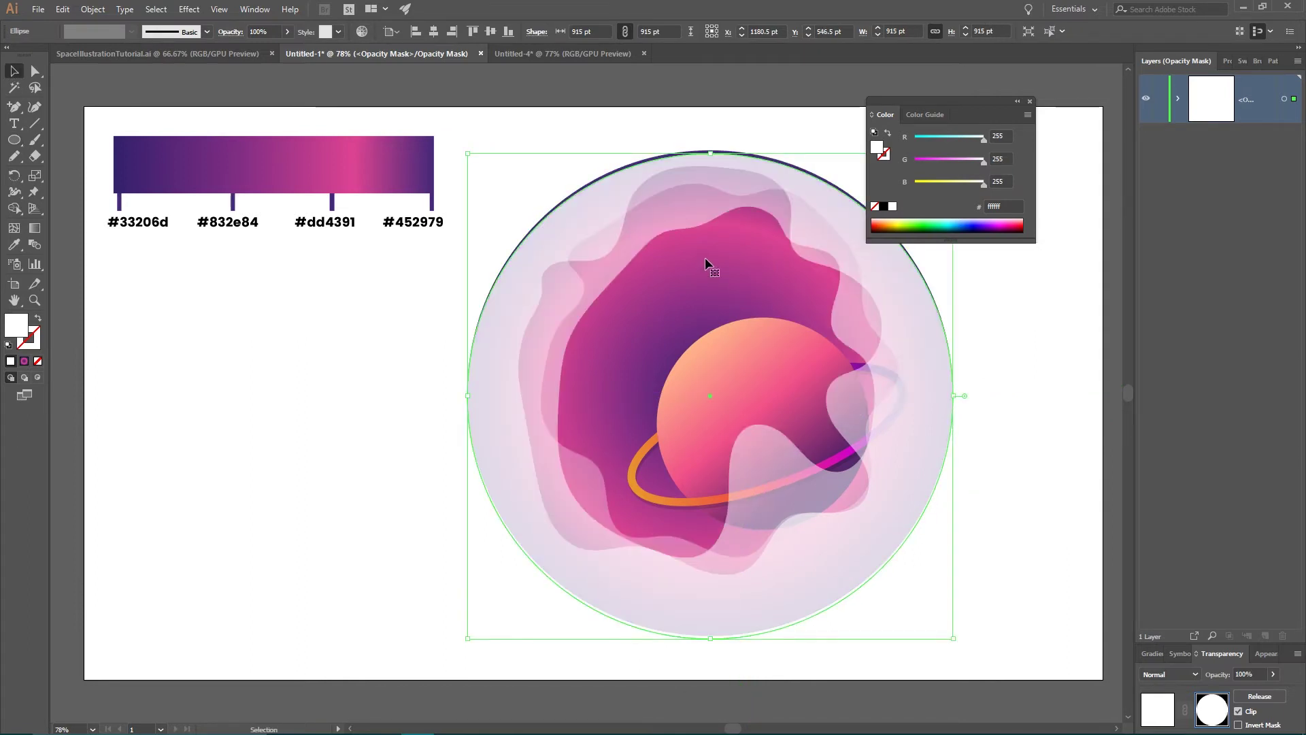
key(Up)
key(Up)
key(Up)
key(Up)
key(Up)
key(Up)
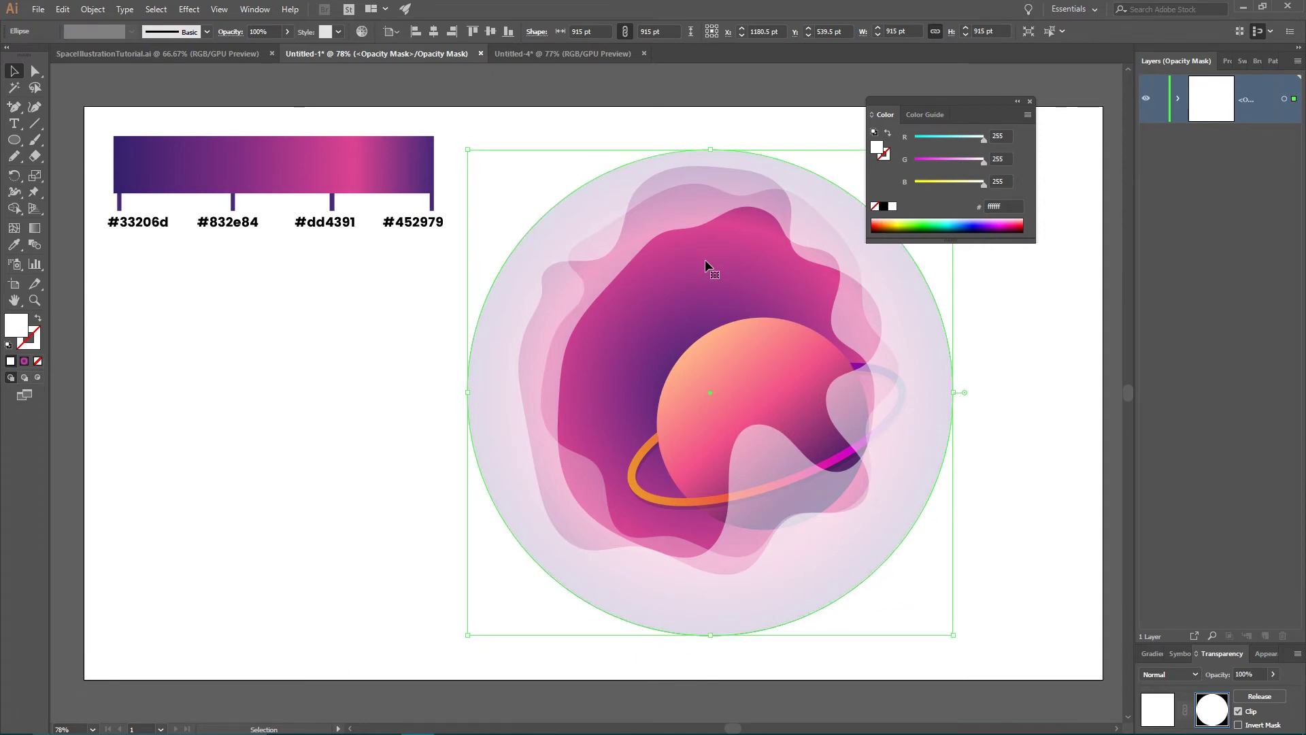
Fill the mask circle with a radial white-to-black gradient, then deselect it and bring up Transparency
click(1155, 654)
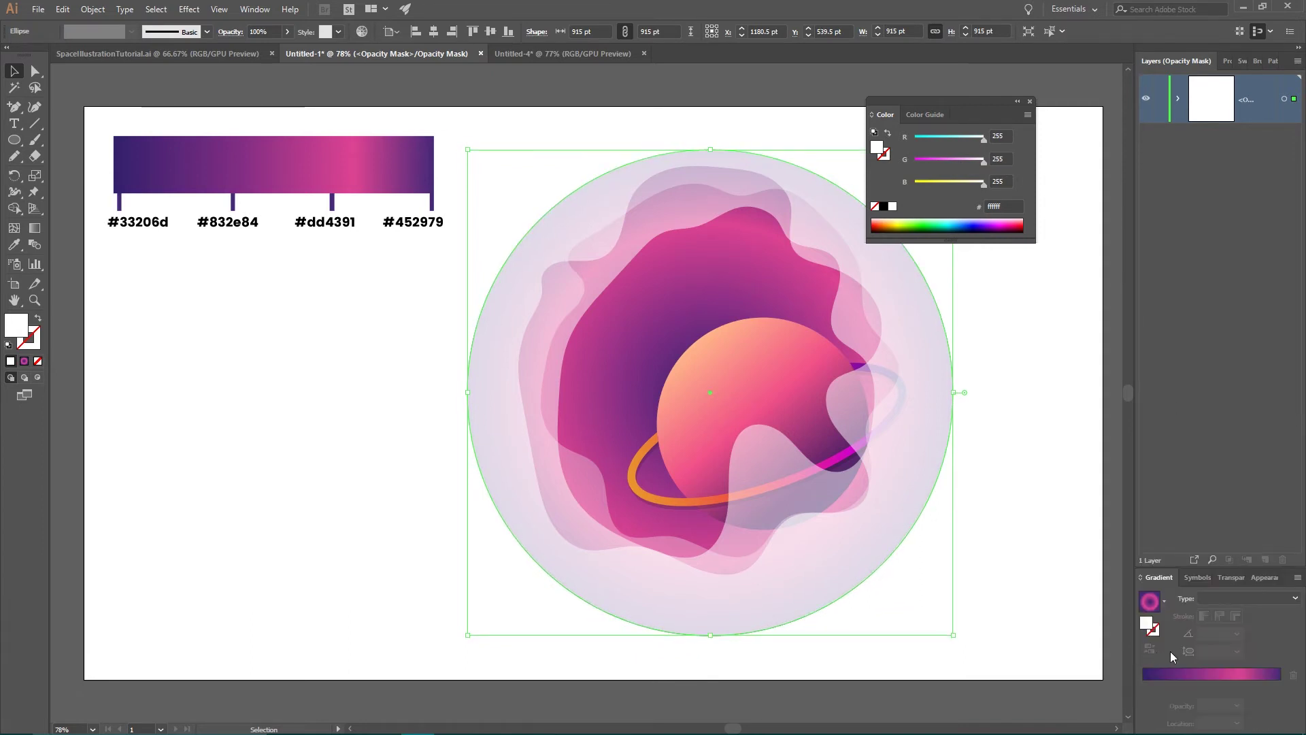
click(1165, 600)
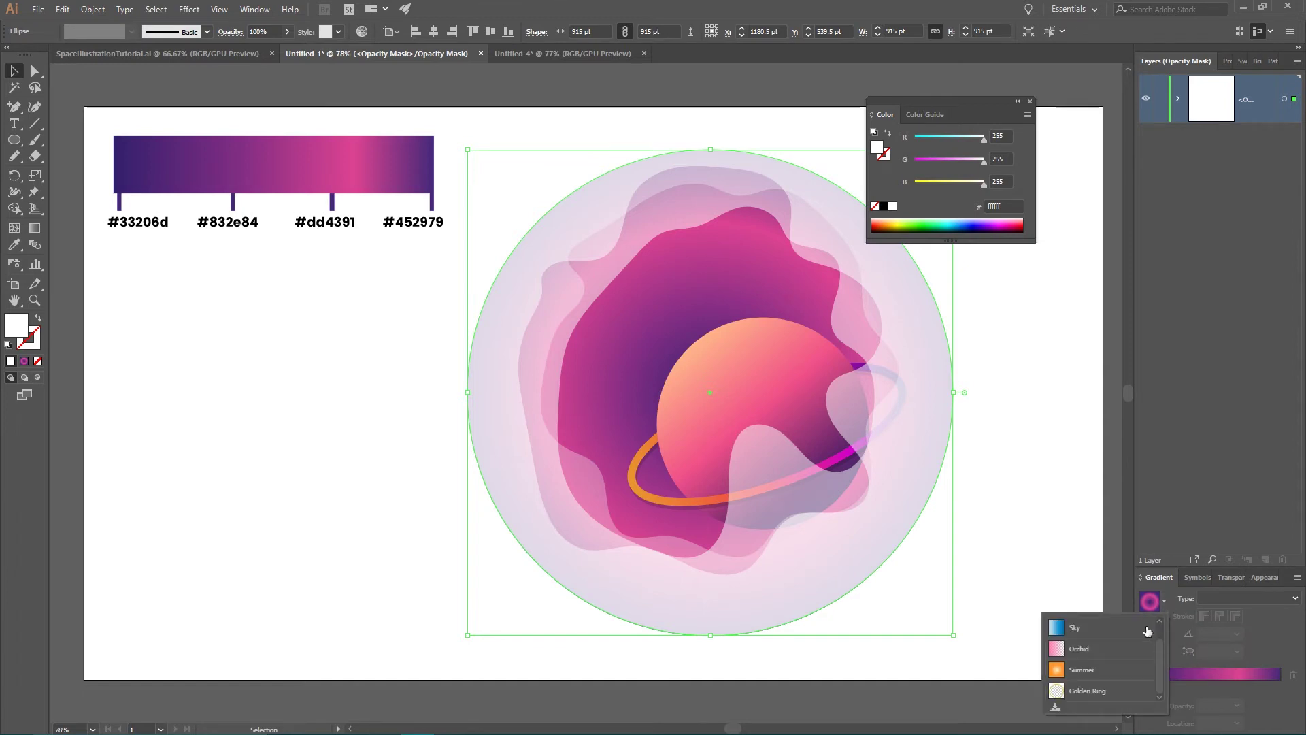
click(1093, 626)
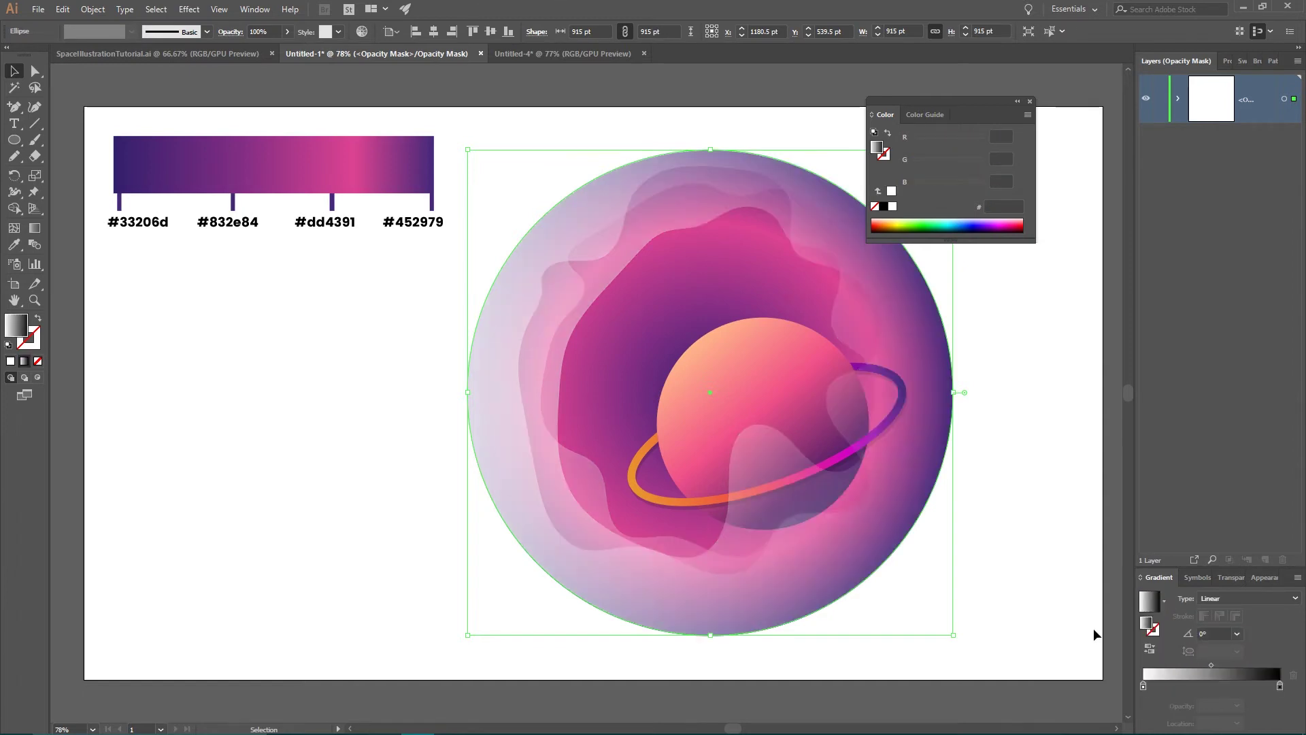
click(1238, 599)
click(1231, 624)
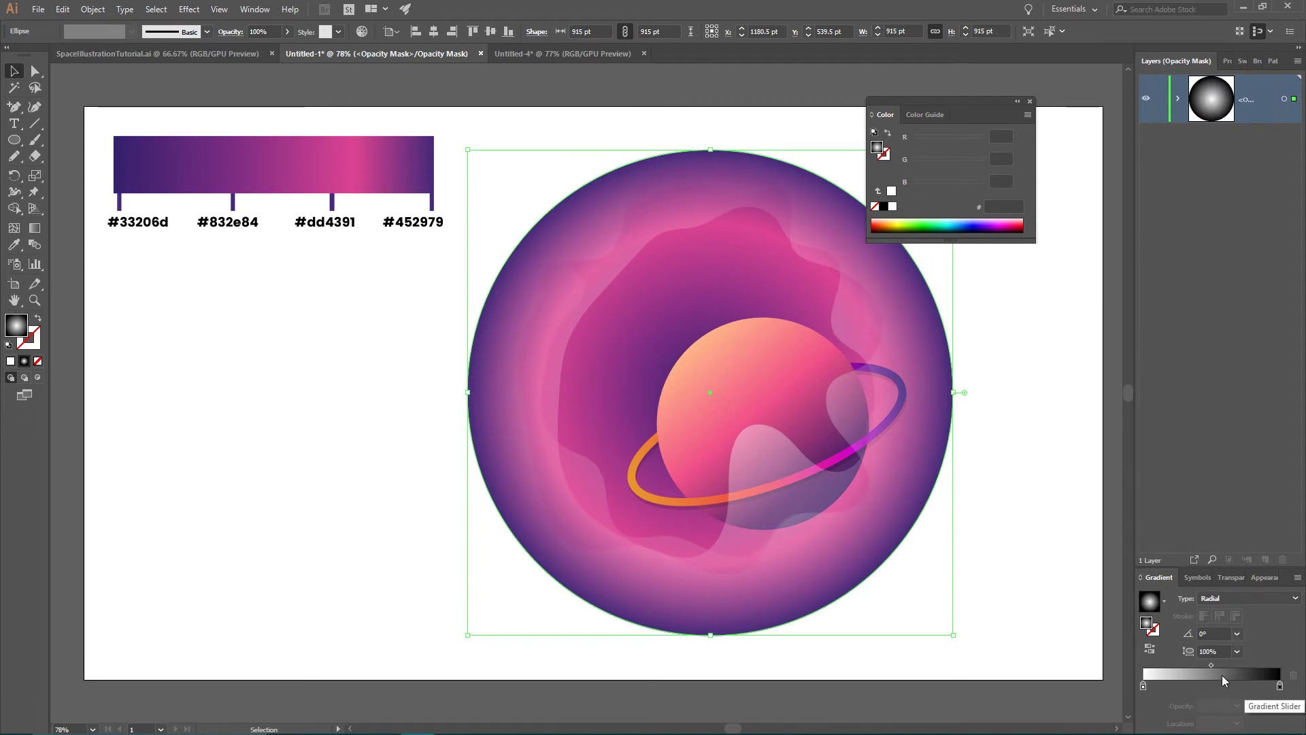
click(1014, 361)
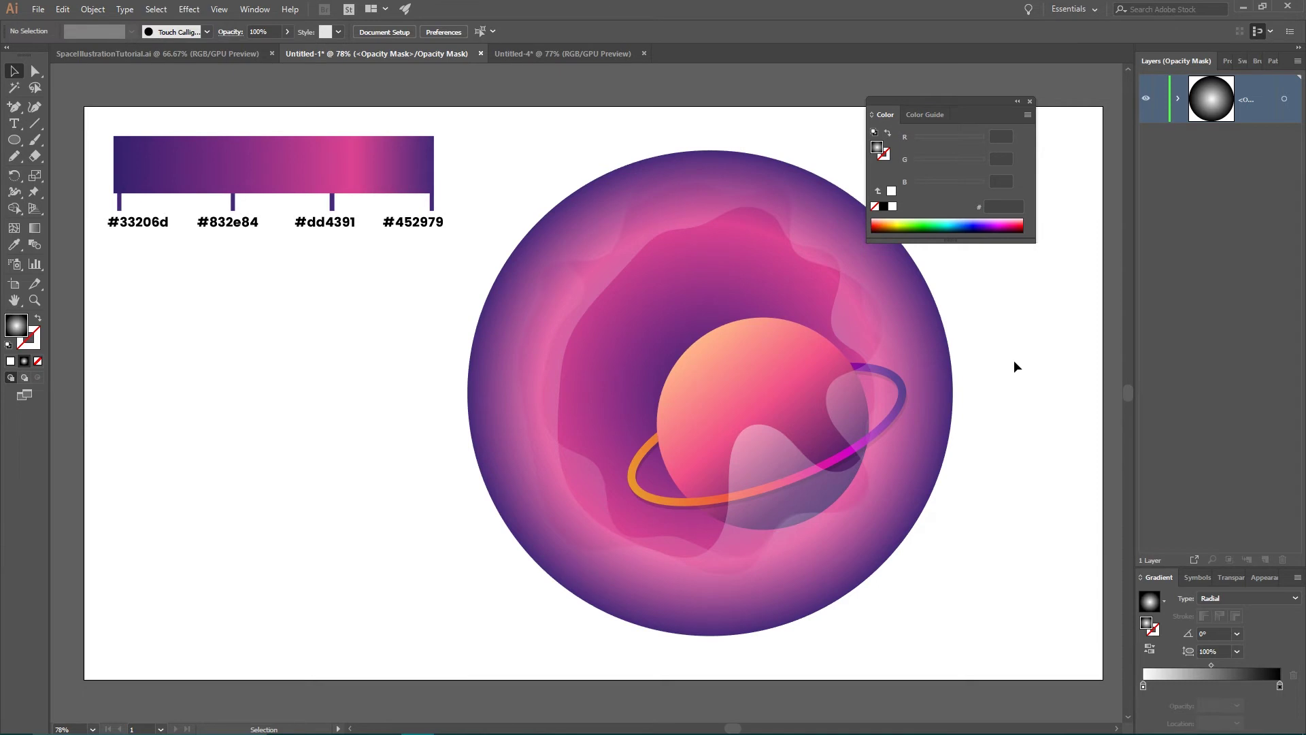
click(1237, 577)
Exit mask editing, deselect, and switch from SpaceIllustrationTutorial.ai to the Untitled-5 swatch document
click(1158, 713)
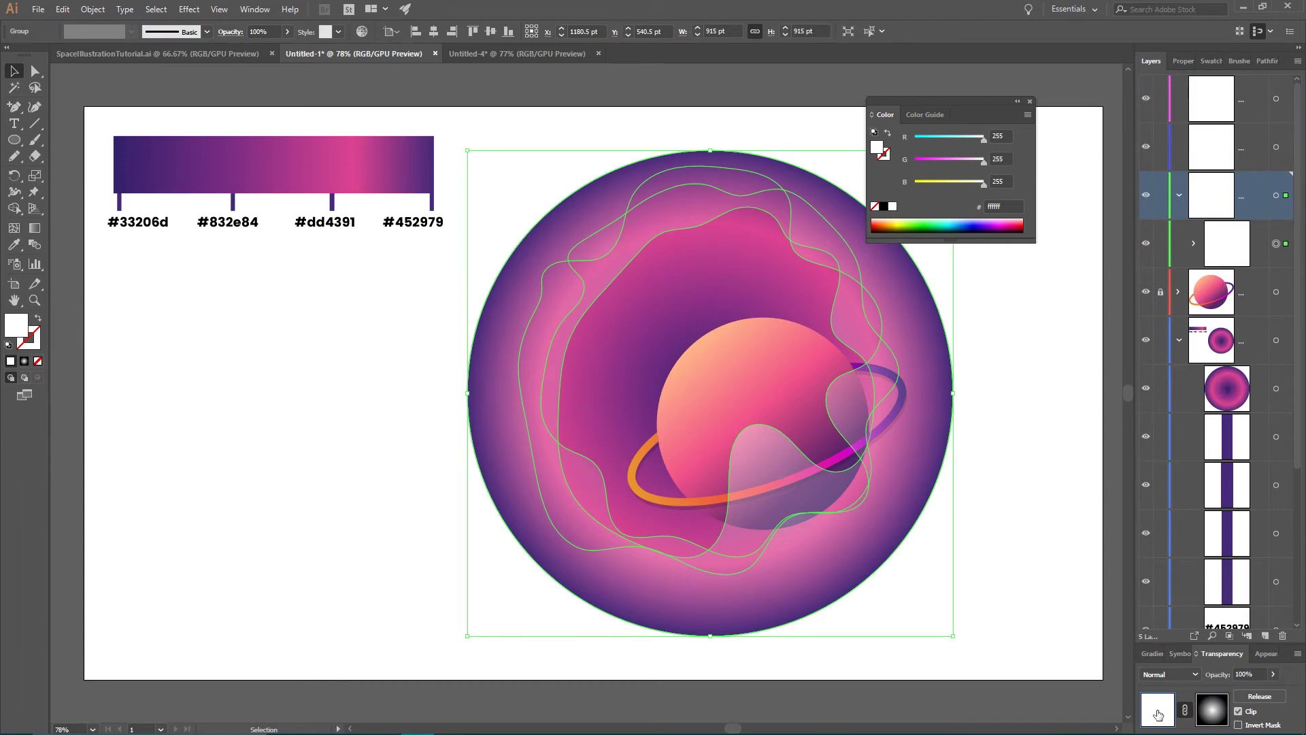
key(super+plus)
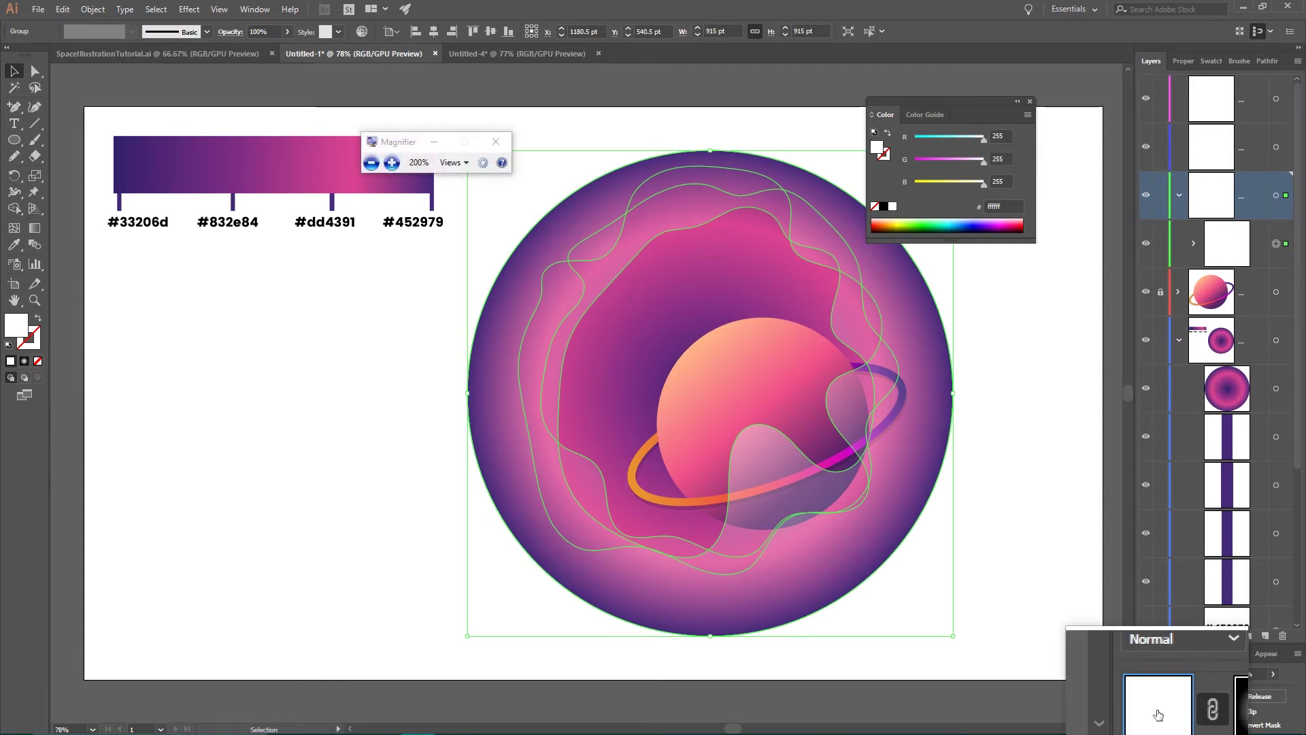
key(super+Escape)
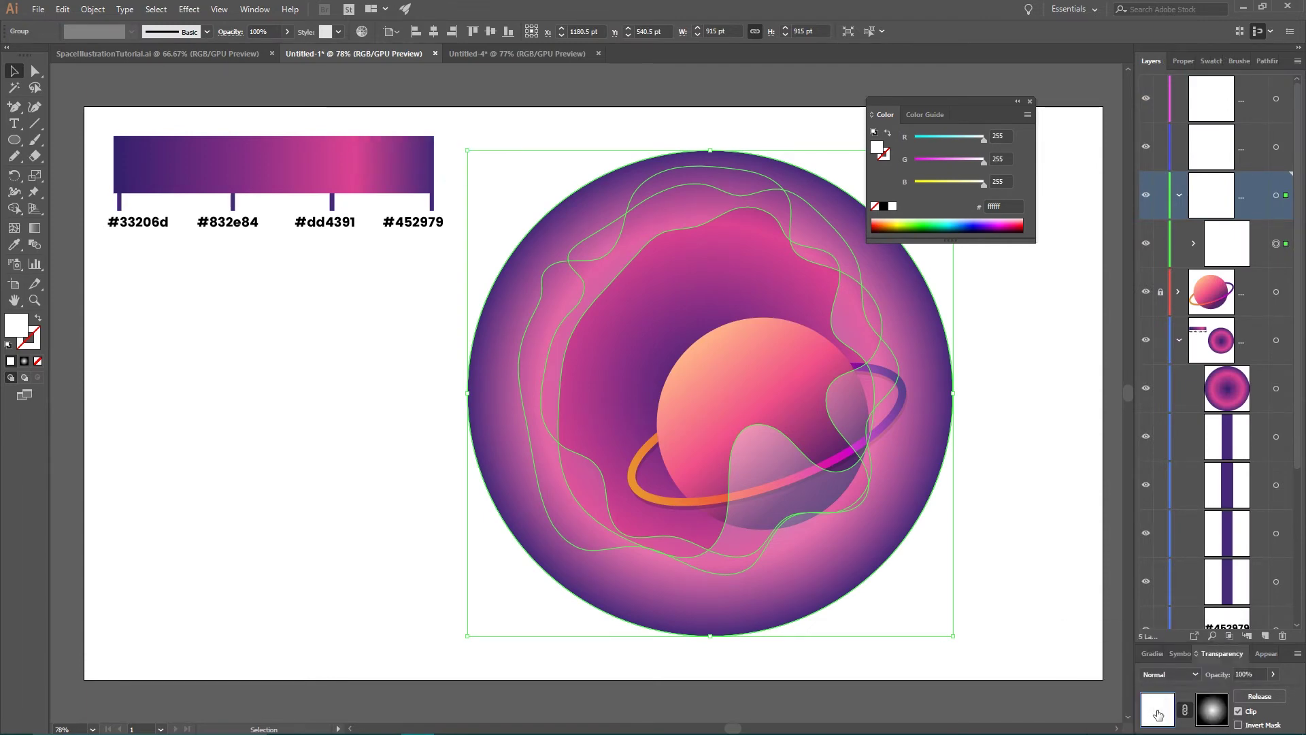
click(961, 528)
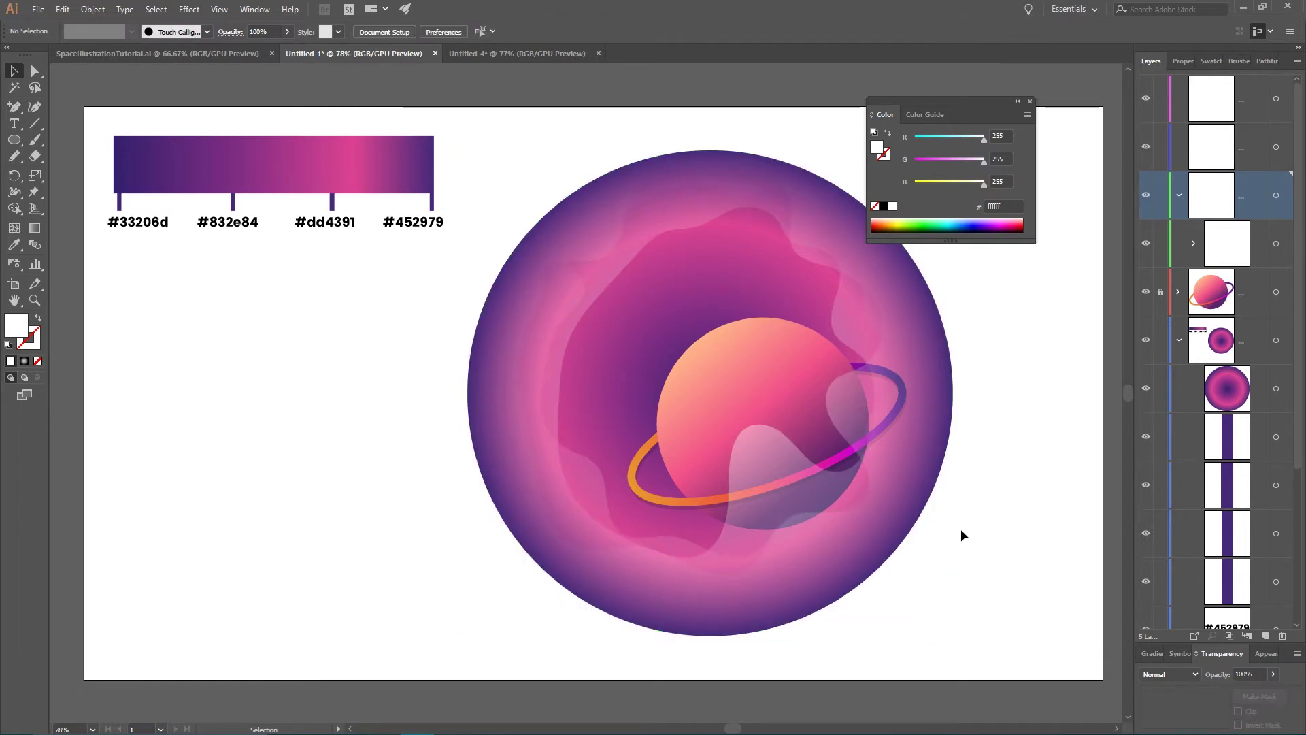
click(196, 54)
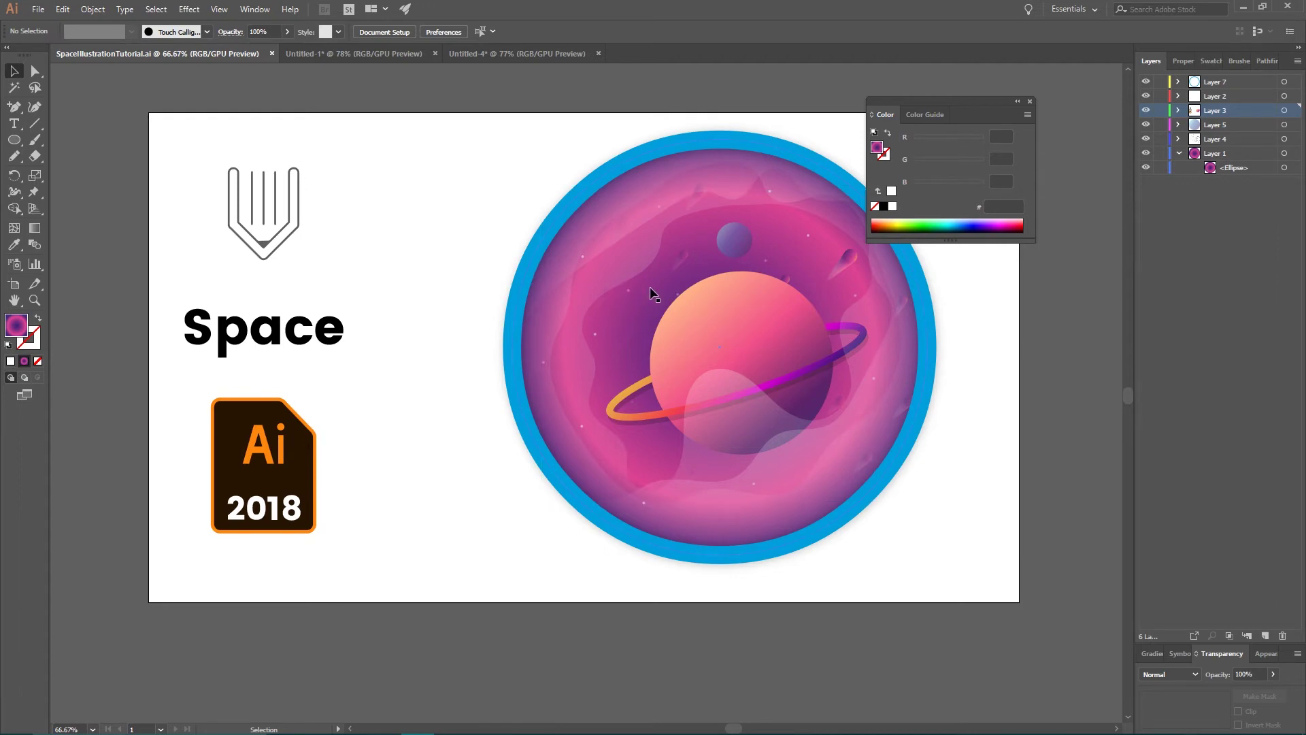
click(369, 54)
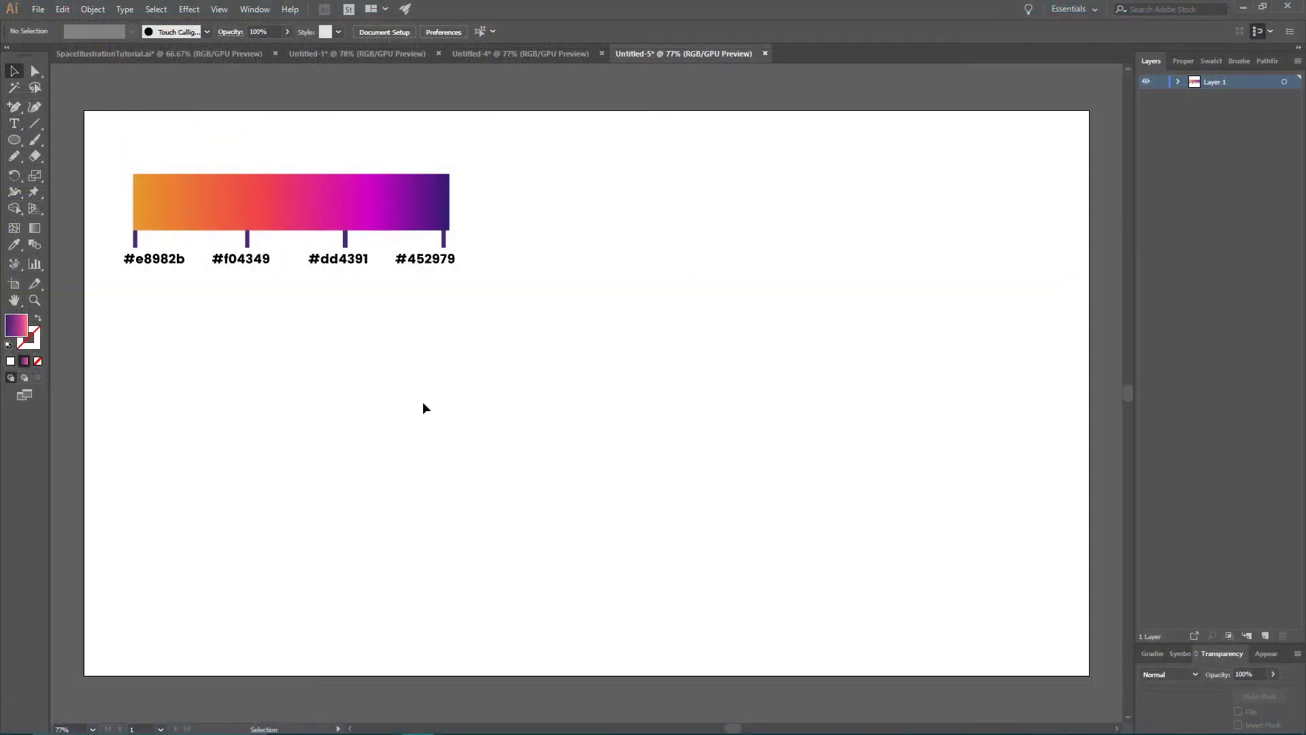
Create a 180 × 180 pt circle with the Ellipse tool
click(17, 140)
click(79, 172)
click(643, 364)
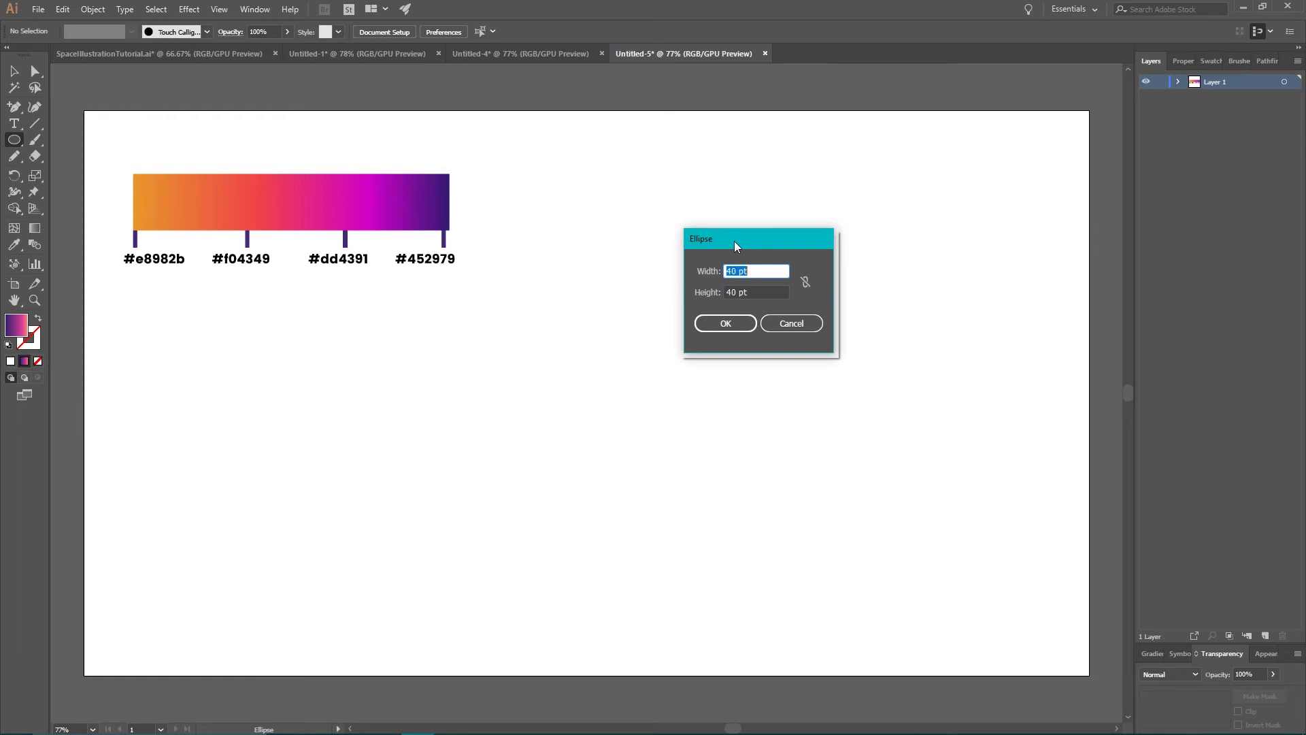
double_click(727, 271)
text(180)
double_click(727, 292)
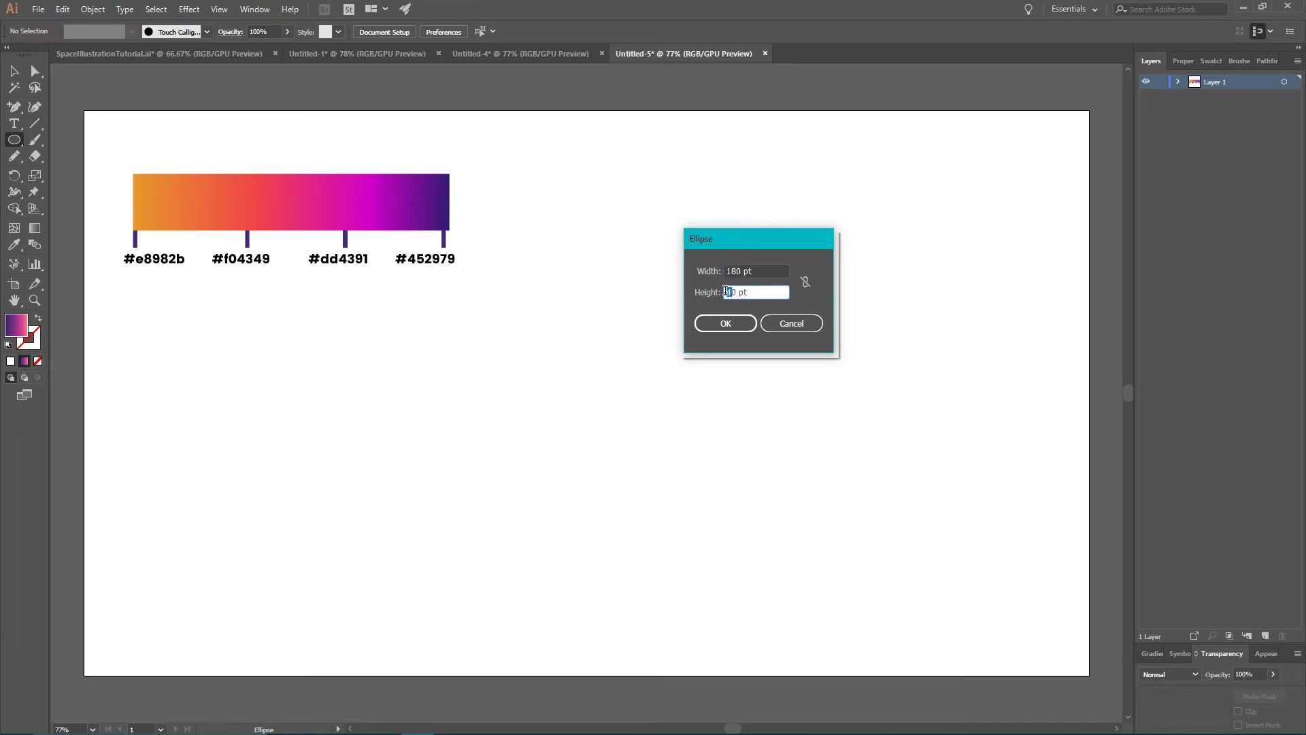
text(180)
key(Return)
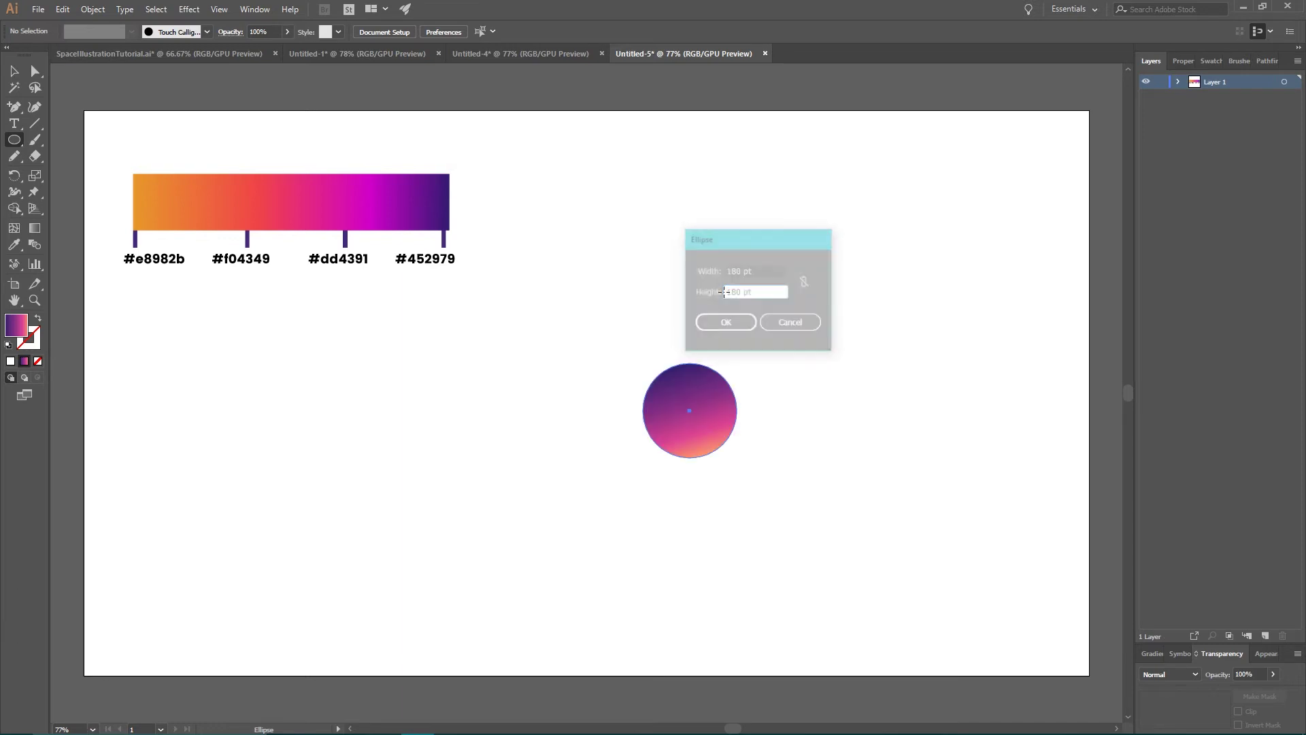
Move the circle into the Untitled-4 planet document below the ringed planet
click(14, 70)
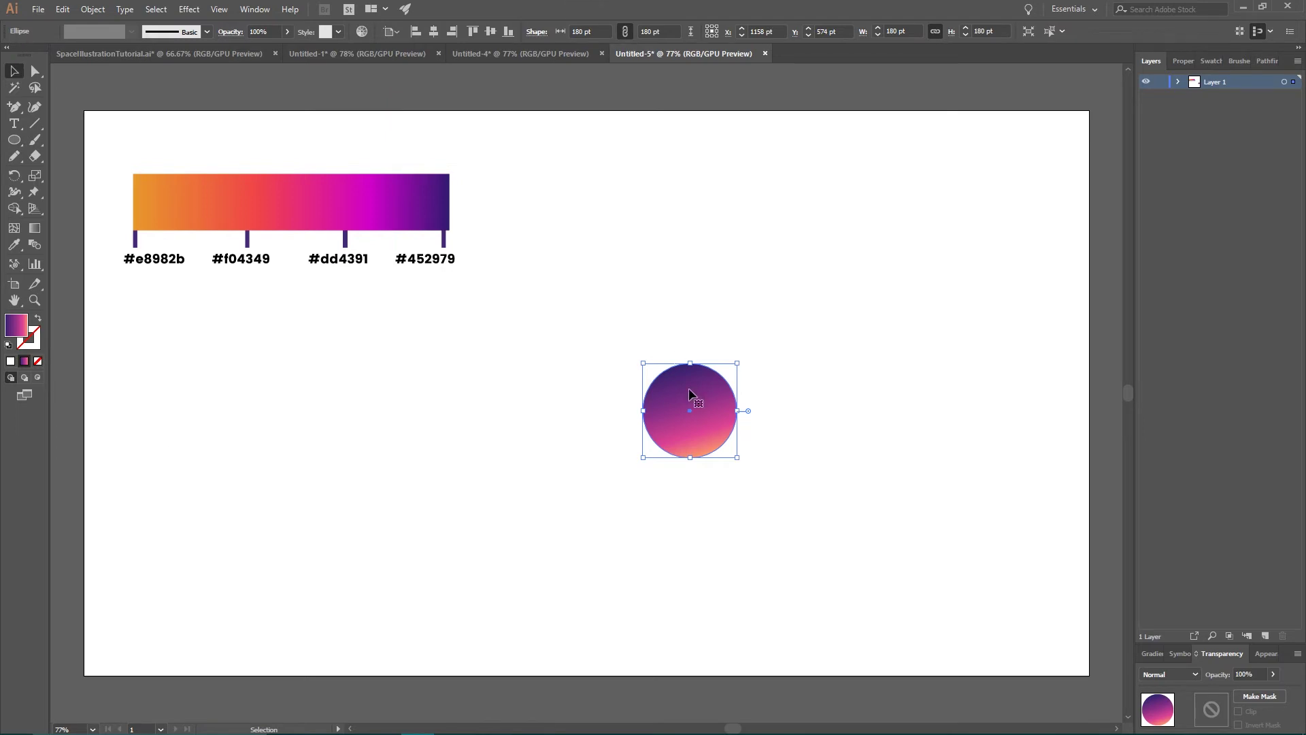
drag(683, 387, 632, 480)
click(740, 433)
Cut the comet blend and eyedrop the ring's orange-to-purple gradient onto the small circle
key(ctrl+x)
click(14, 245)
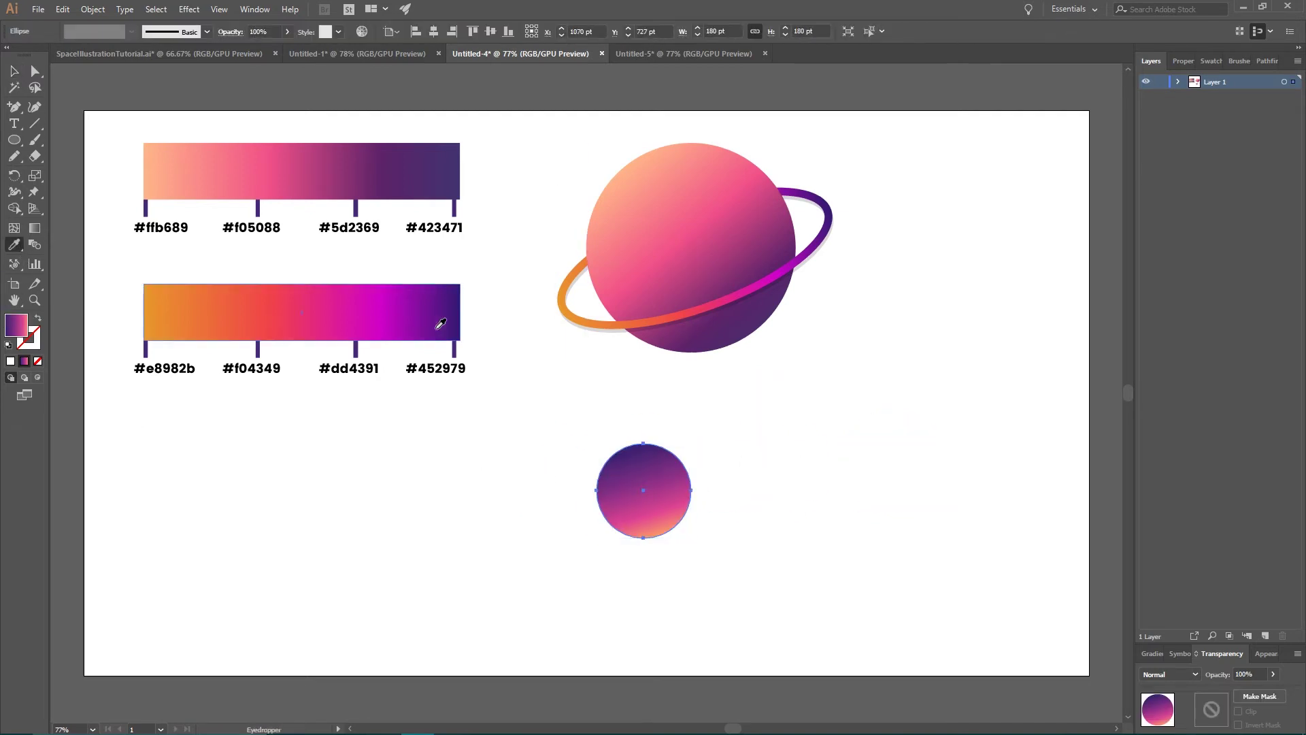
click(571, 287)
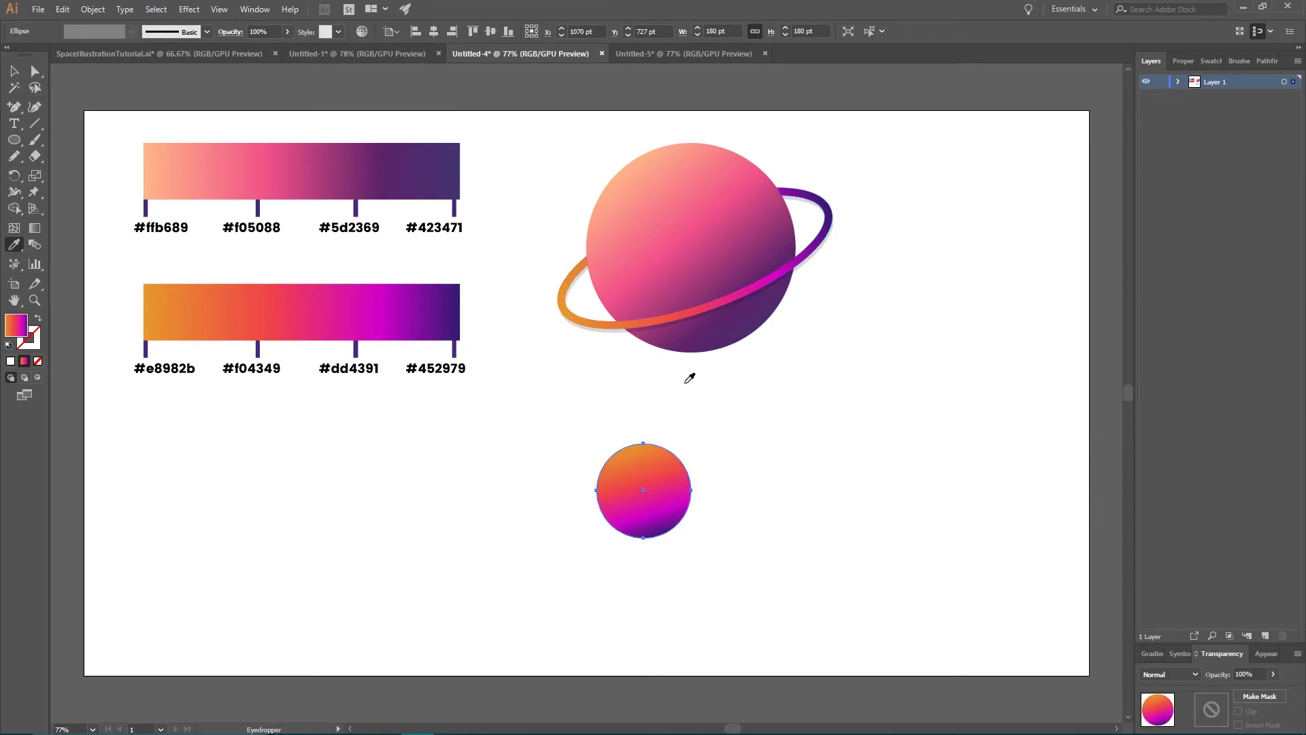
click(14, 70)
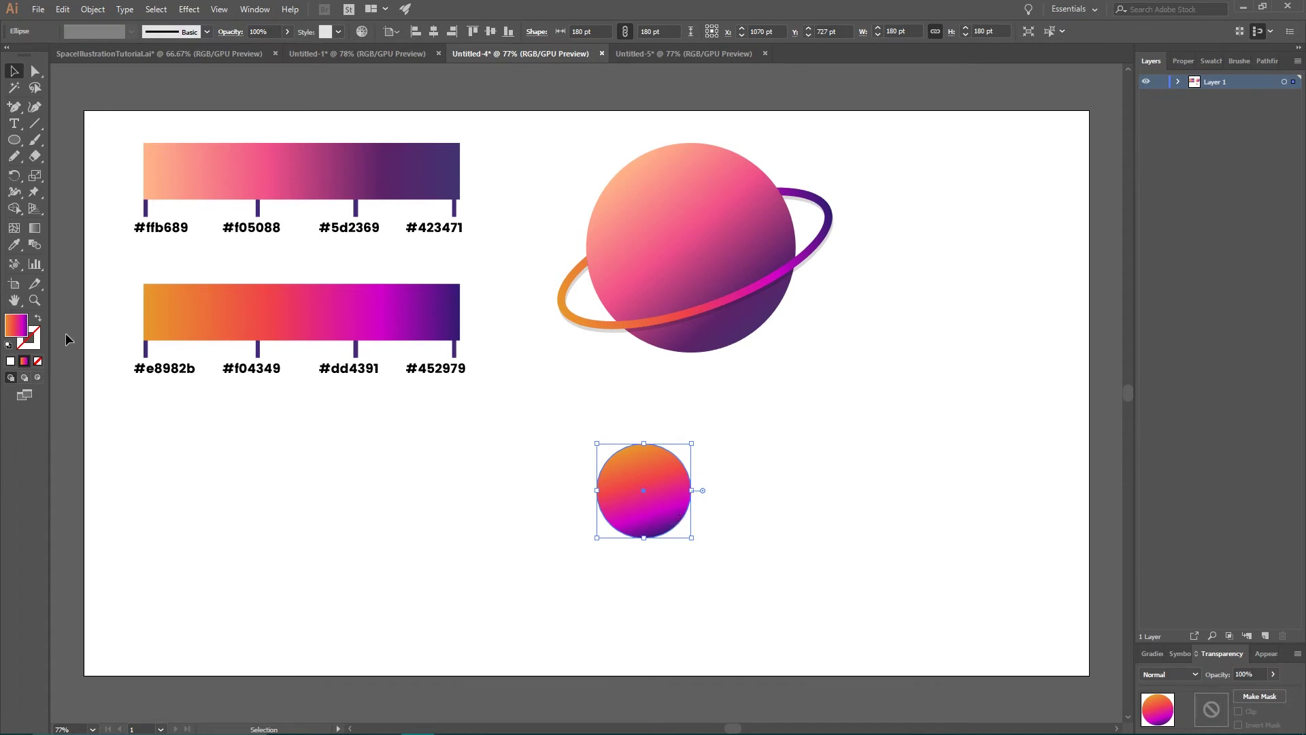
Redirect the circle's gradient to run vertically, orange at top to purple at bottom
click(34, 228)
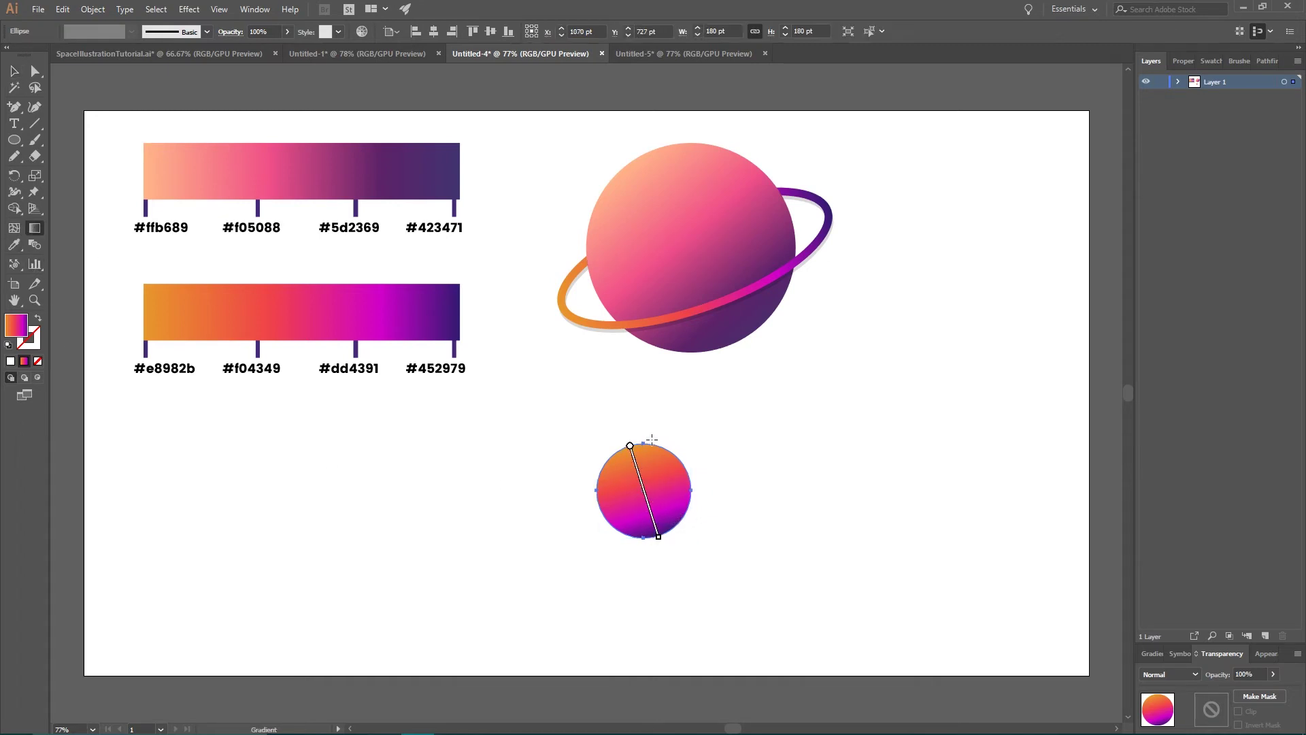
drag(642, 443, 644, 540)
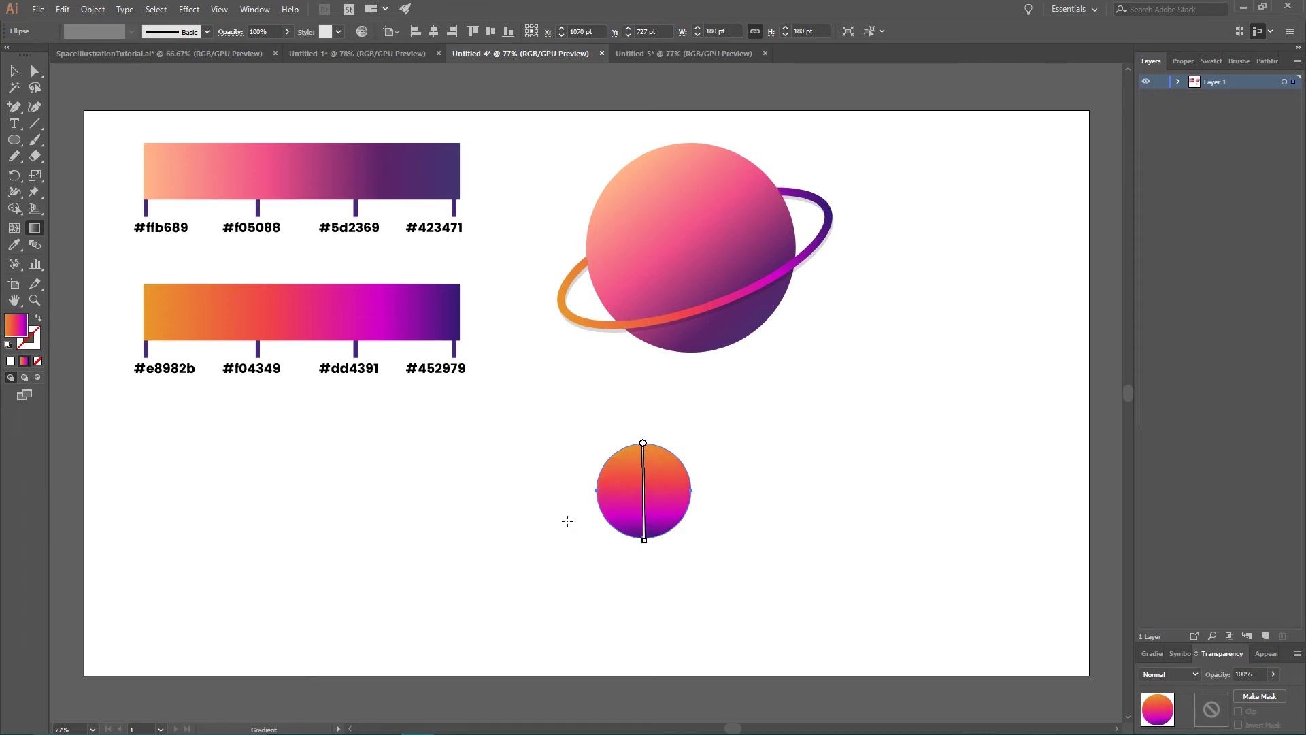
click(14, 70)
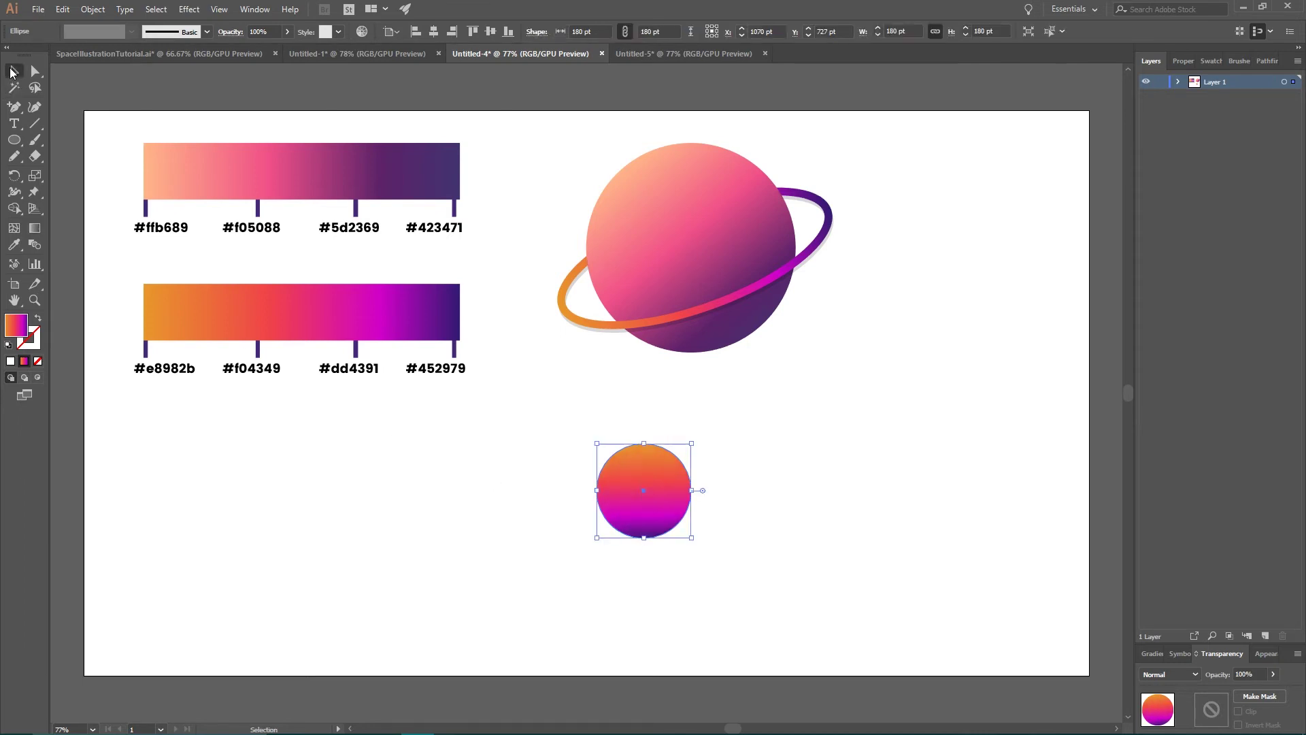
click(362, 32)
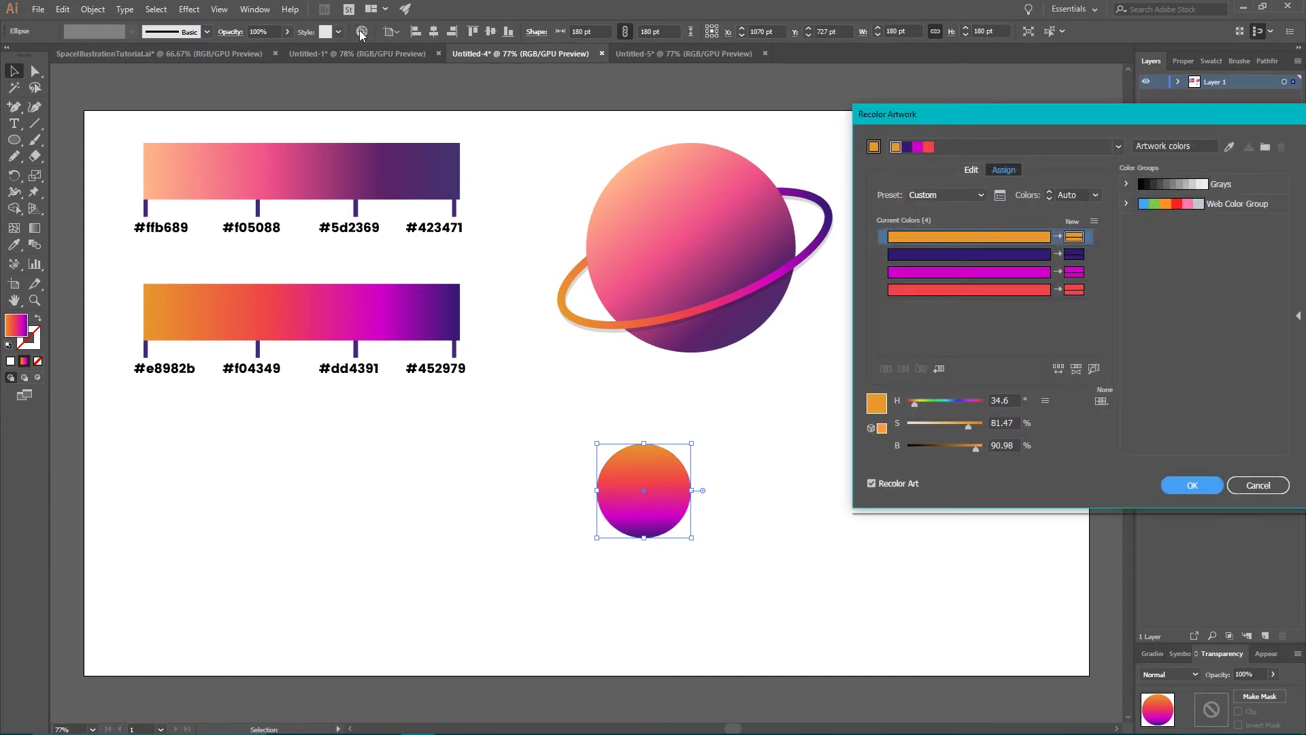
In Recolor Artwork, lower the saturation of the orange, red and magenta colours and apply
key(super+plus)
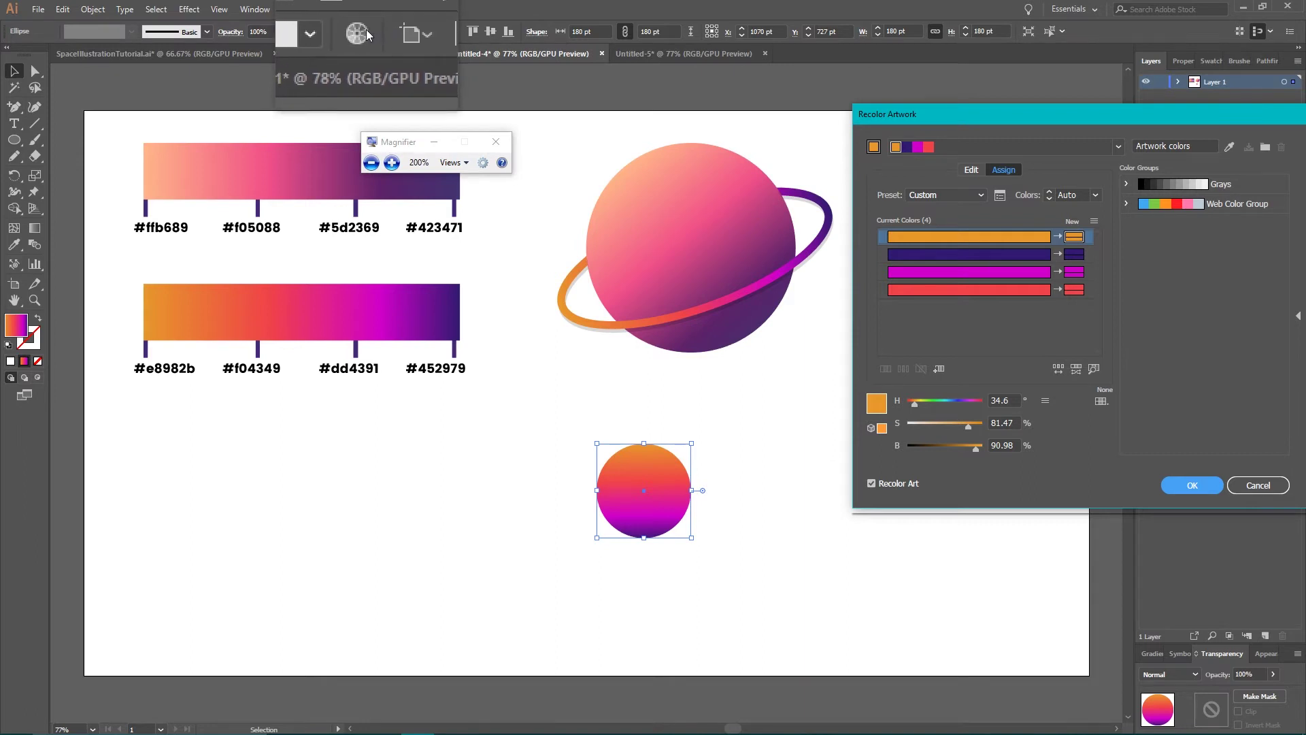
key(super+Escape)
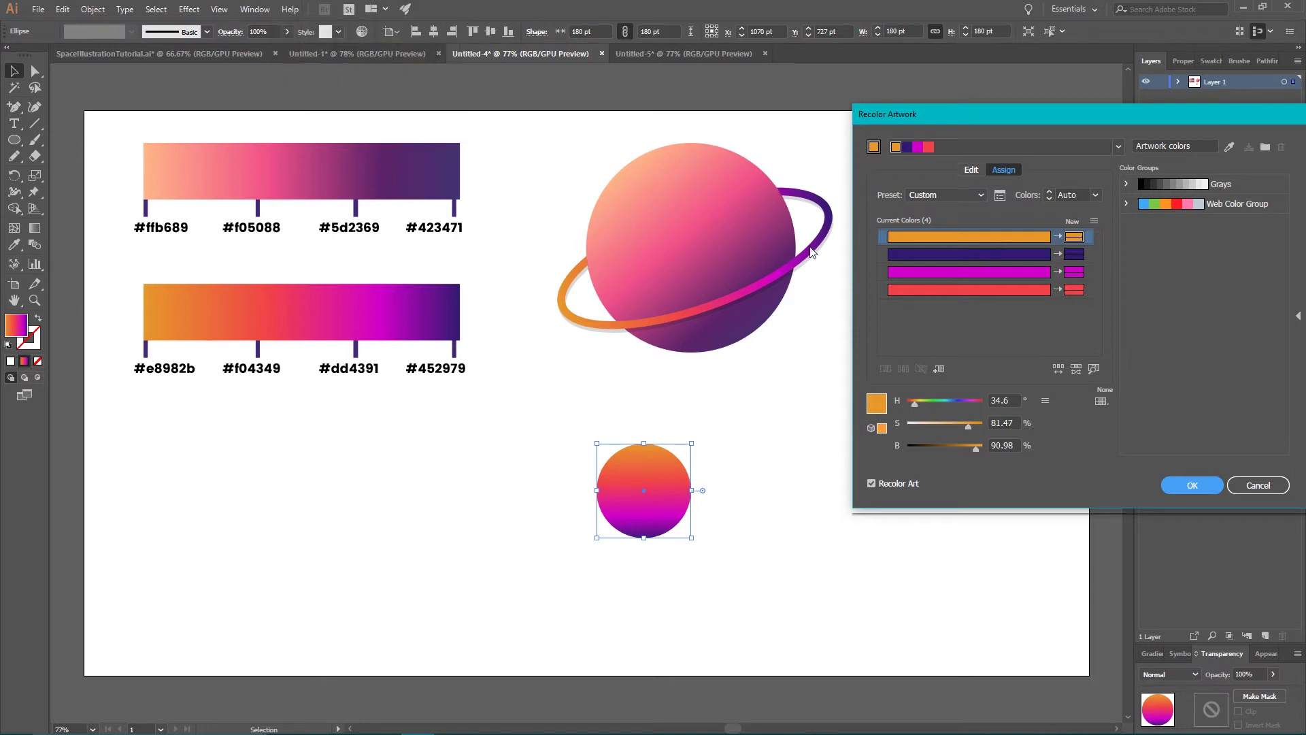
click(955, 238)
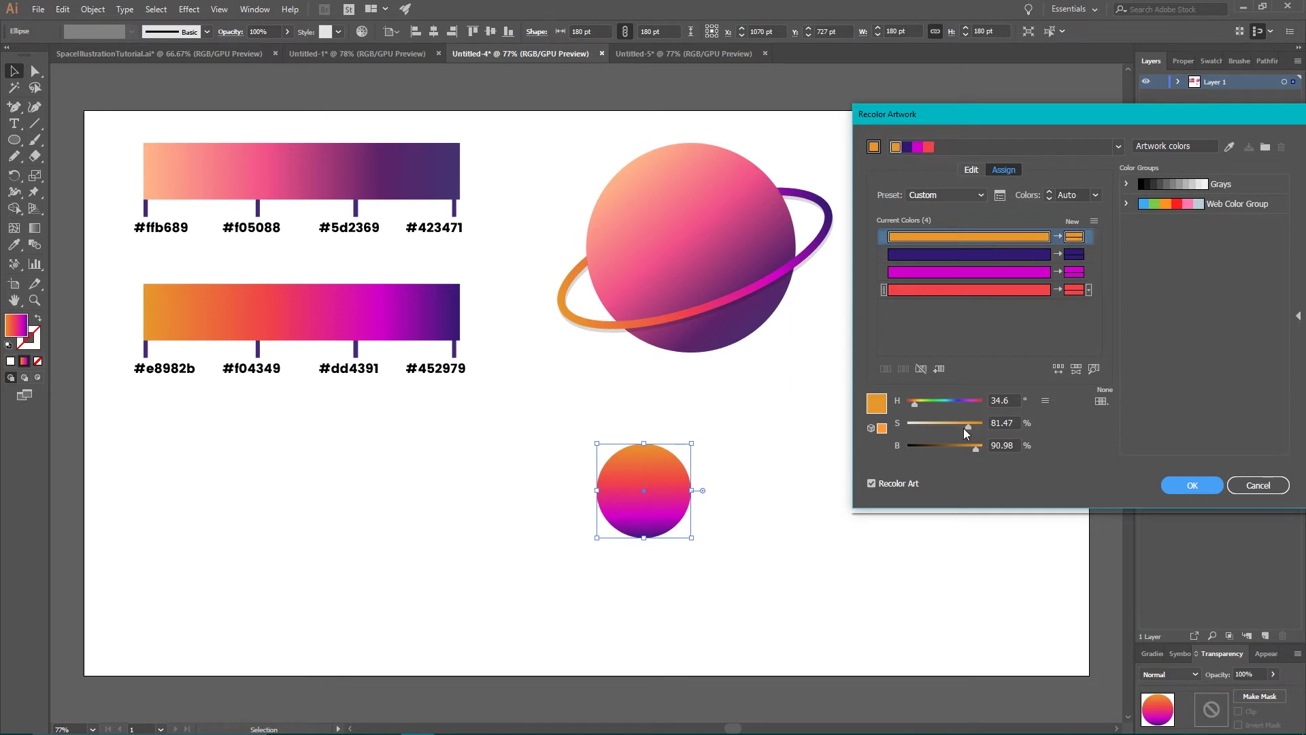
mouse_move(968, 427)
mouse_down()
mouse_move(944, 427)
mouse_move(972, 447)
mouse_up()
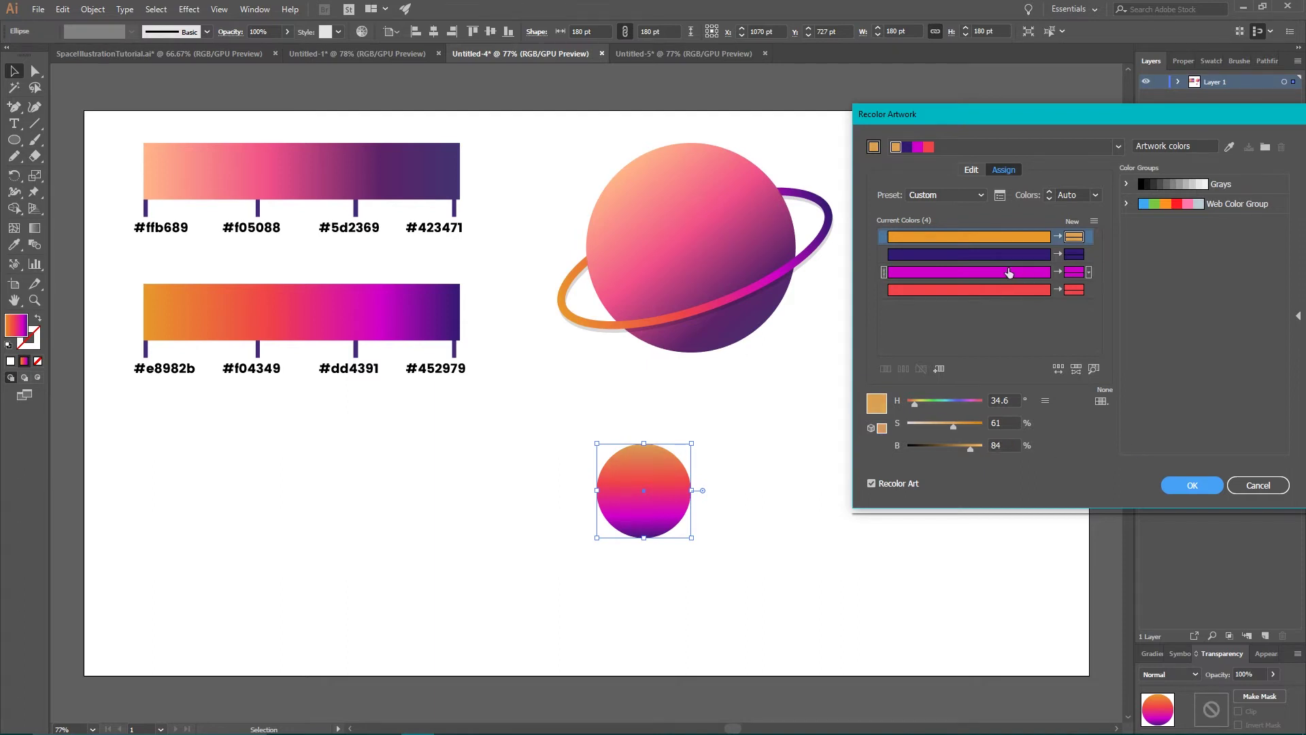
click(1000, 289)
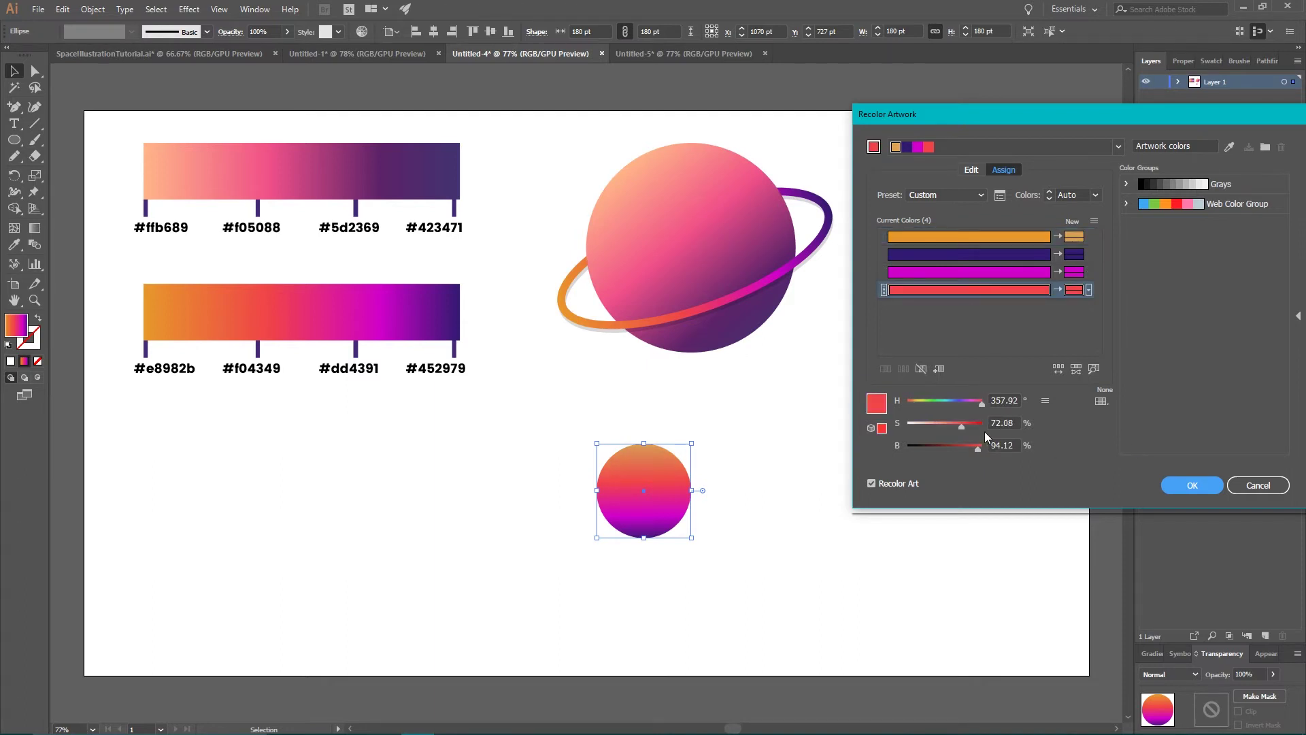
drag(960, 425, 972, 450)
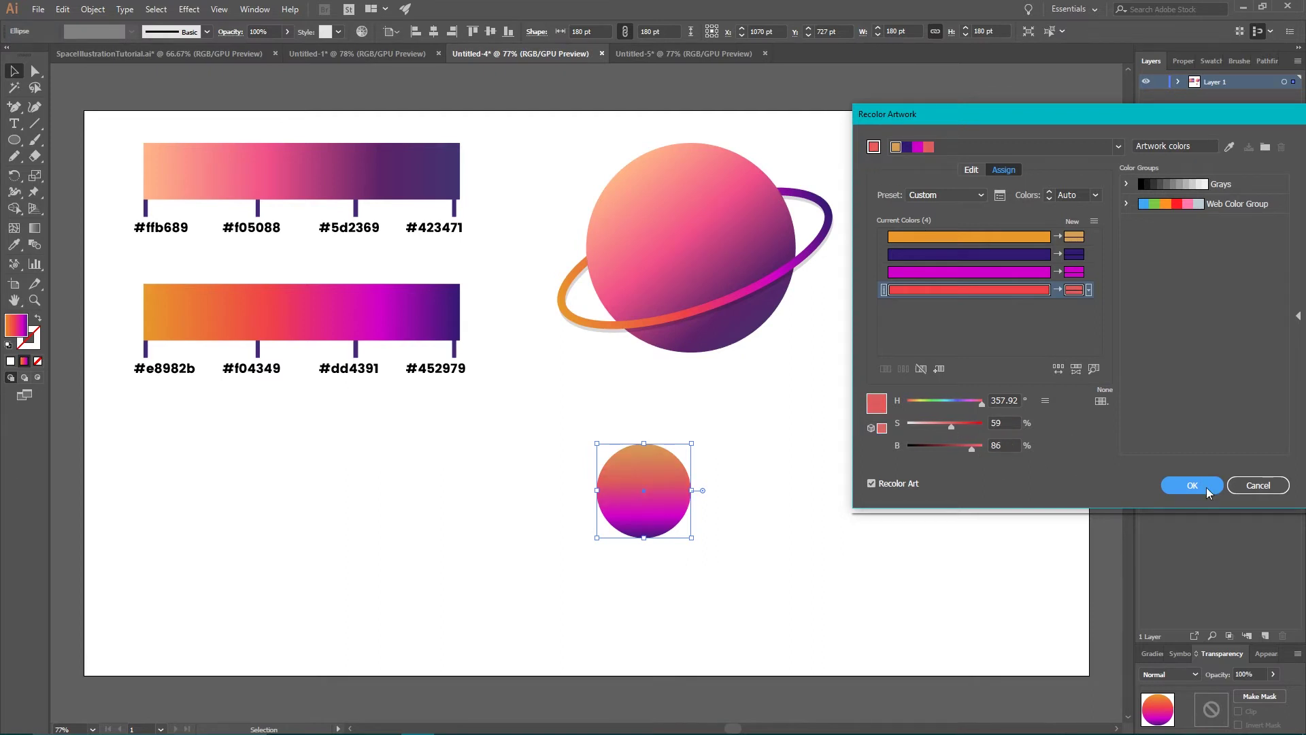
click(1031, 271)
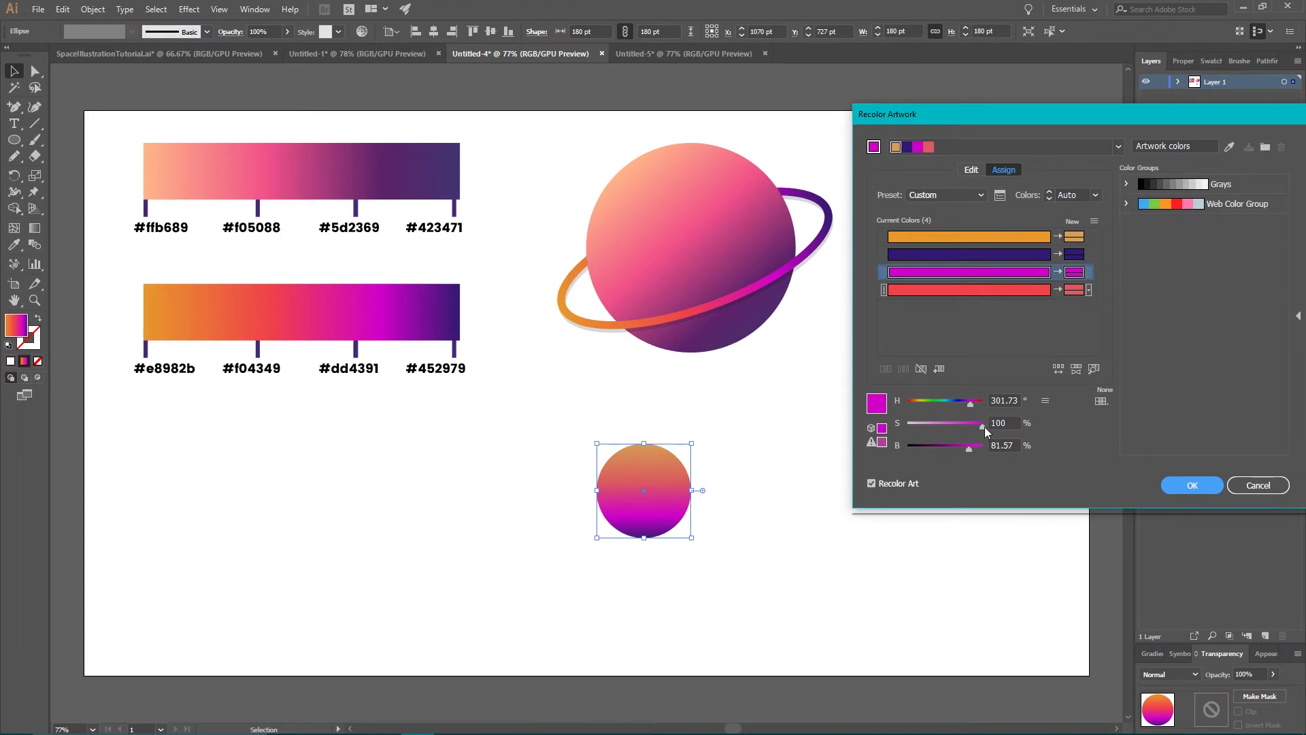
drag(977, 429, 976, 429)
click(1192, 485)
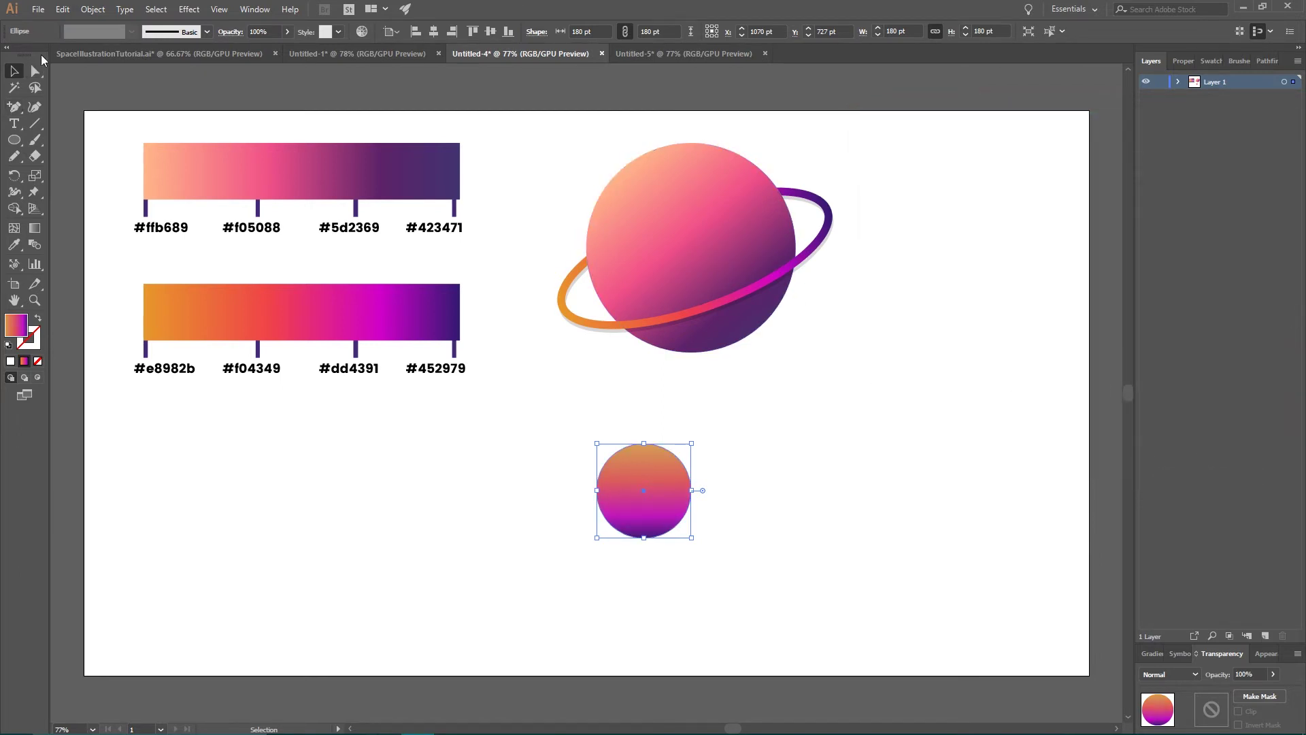
Draw a tiny white circle left of the gradient circle and set its opacity to 0%
click(14, 140)
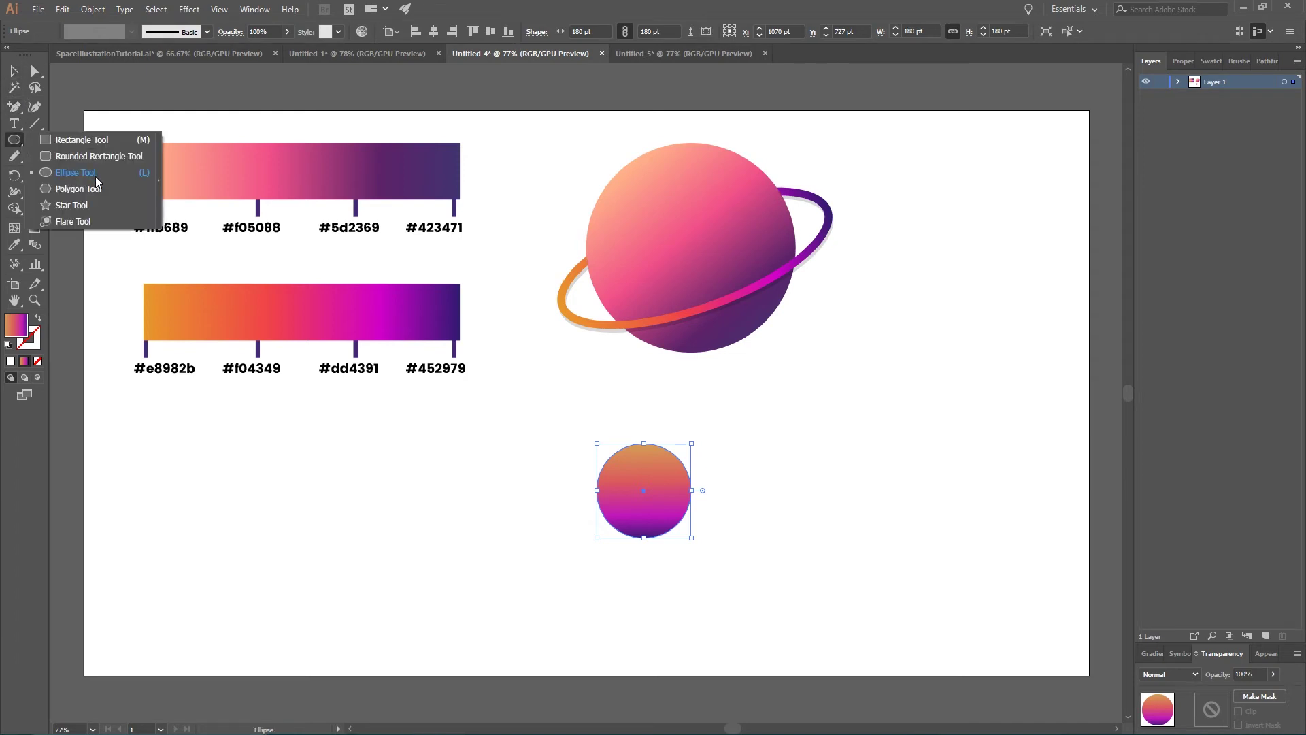
click(97, 178)
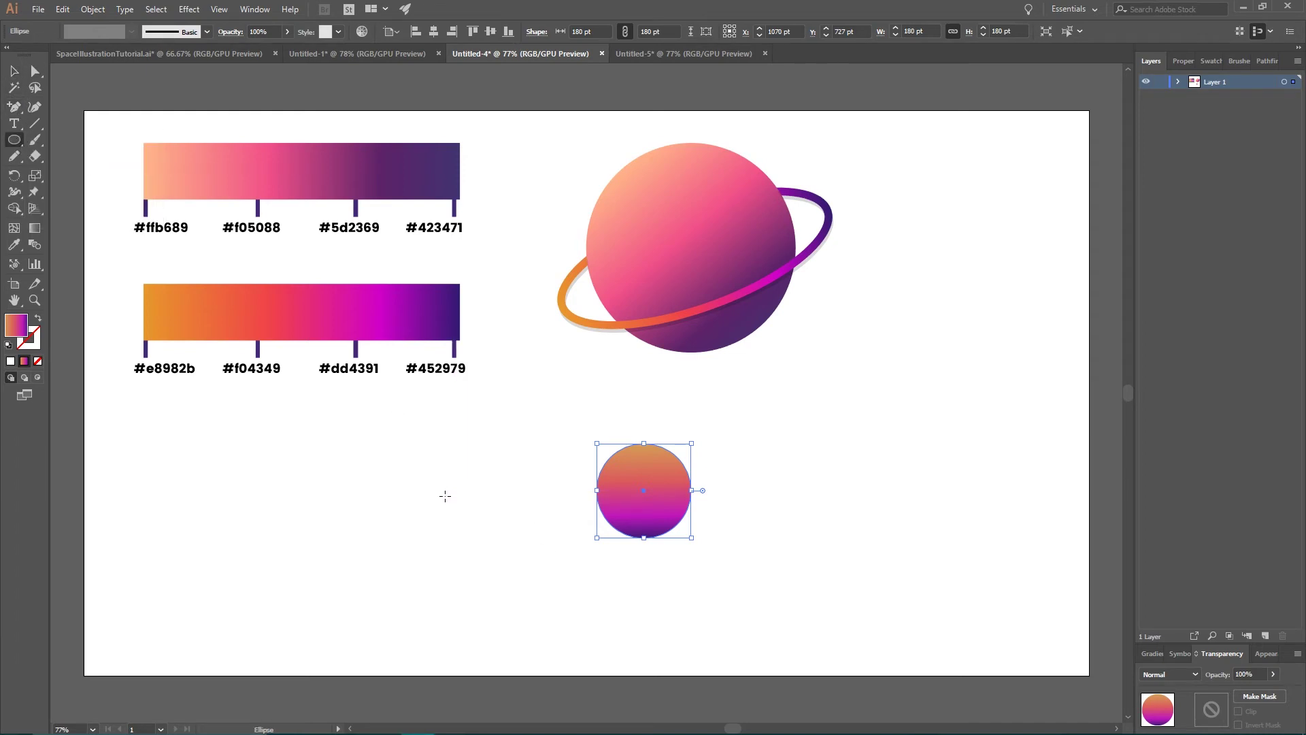
drag(447, 490, 454, 497)
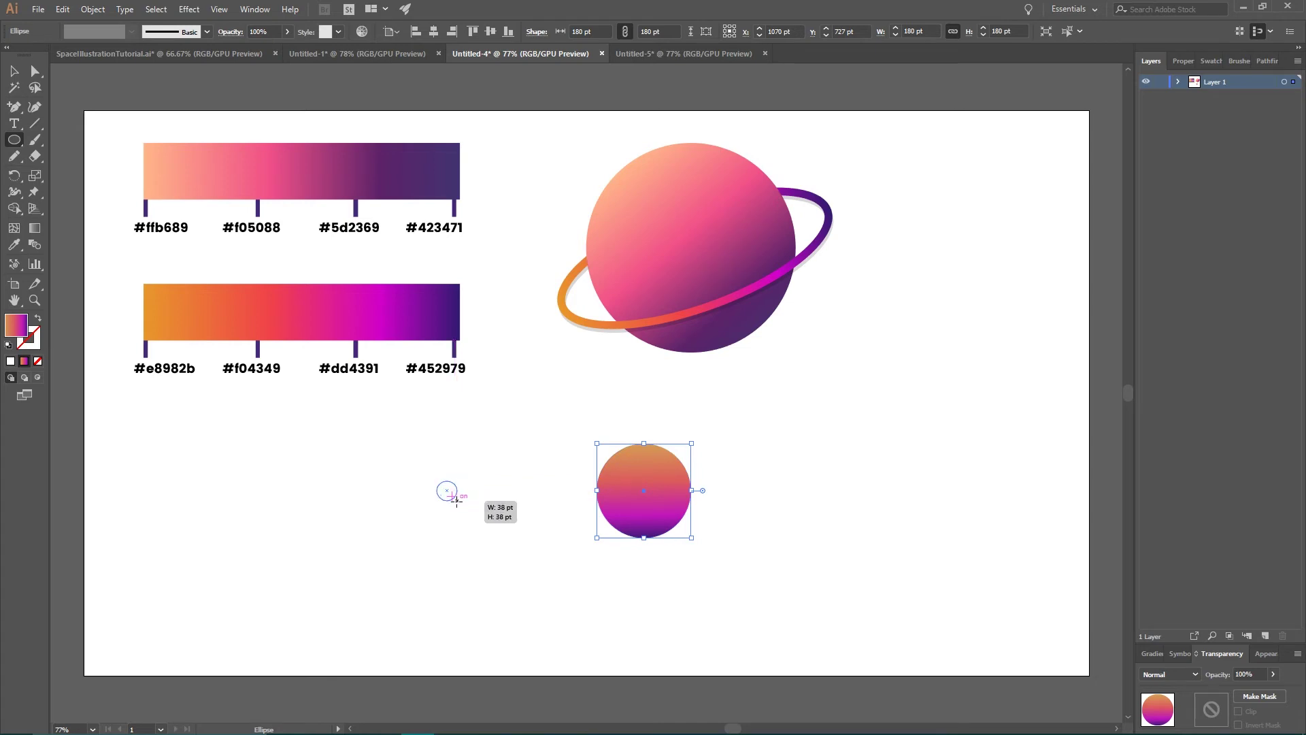
drag(456, 501, 456, 500)
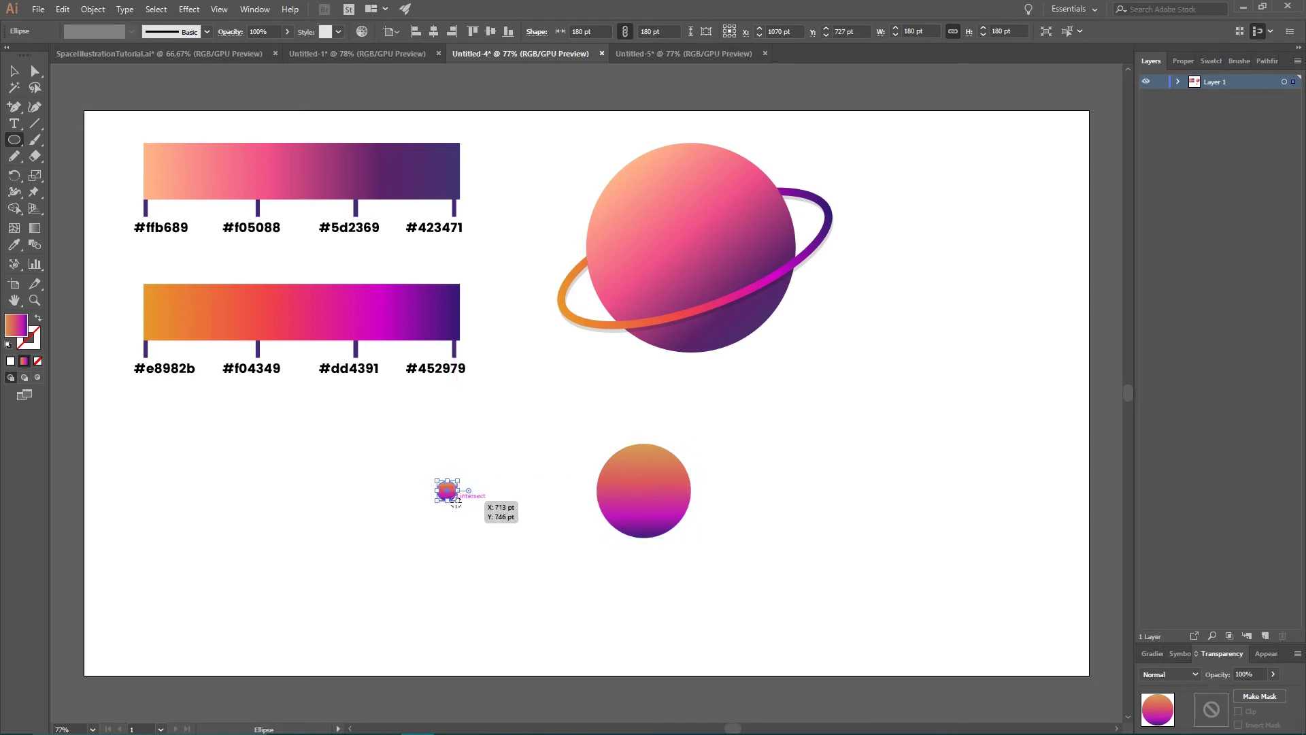
click(10, 364)
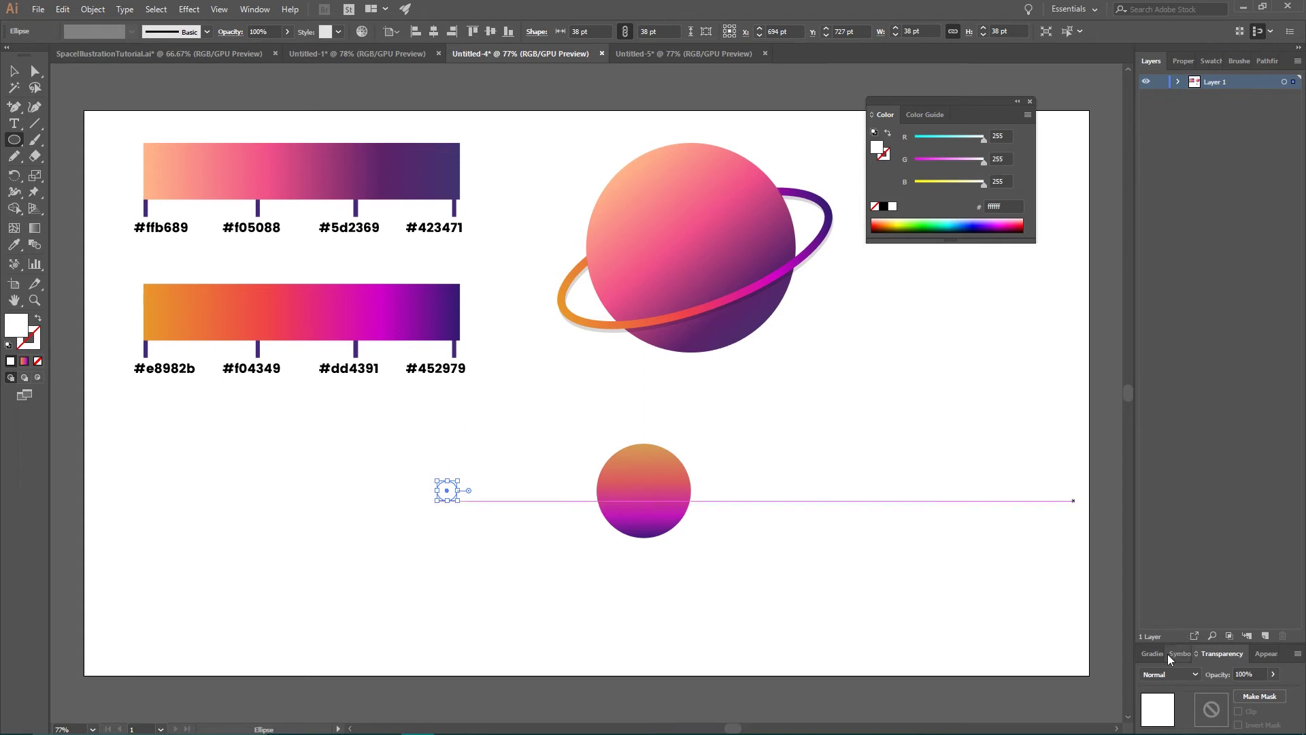
click(1273, 673)
drag(1268, 688, 1218, 694)
Marquee-select the tiny circle together with the gradient circle
click(14, 70)
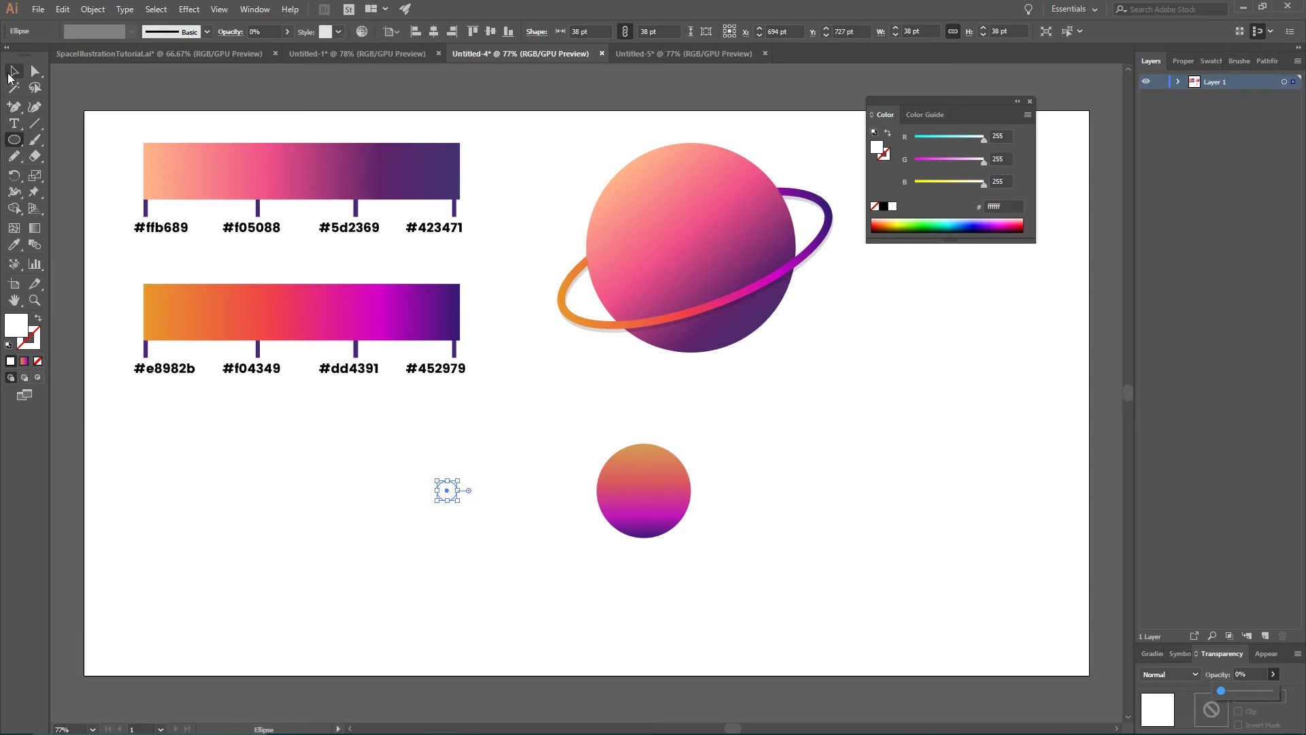
drag(337, 435, 796, 570)
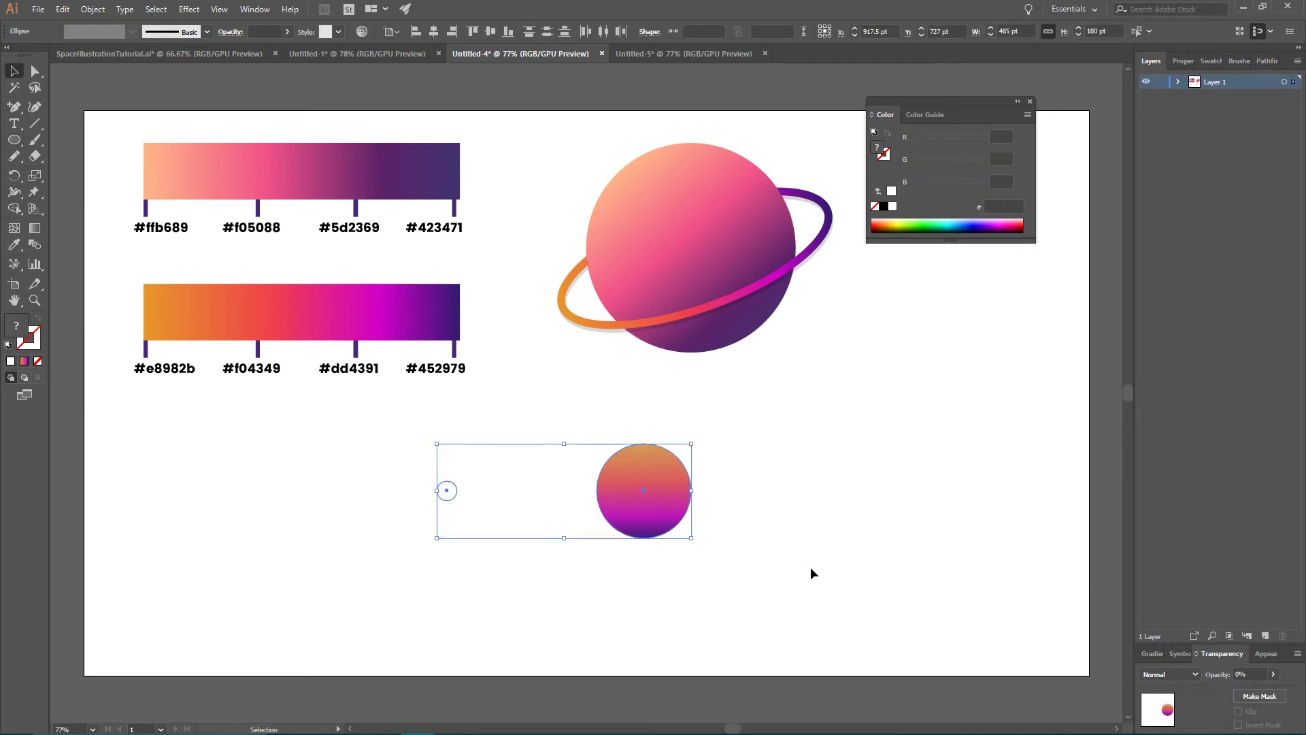
click(92, 9)
Set the blend spacing to Specified Distance of 0.3 pt
mouse_move(133, 372)
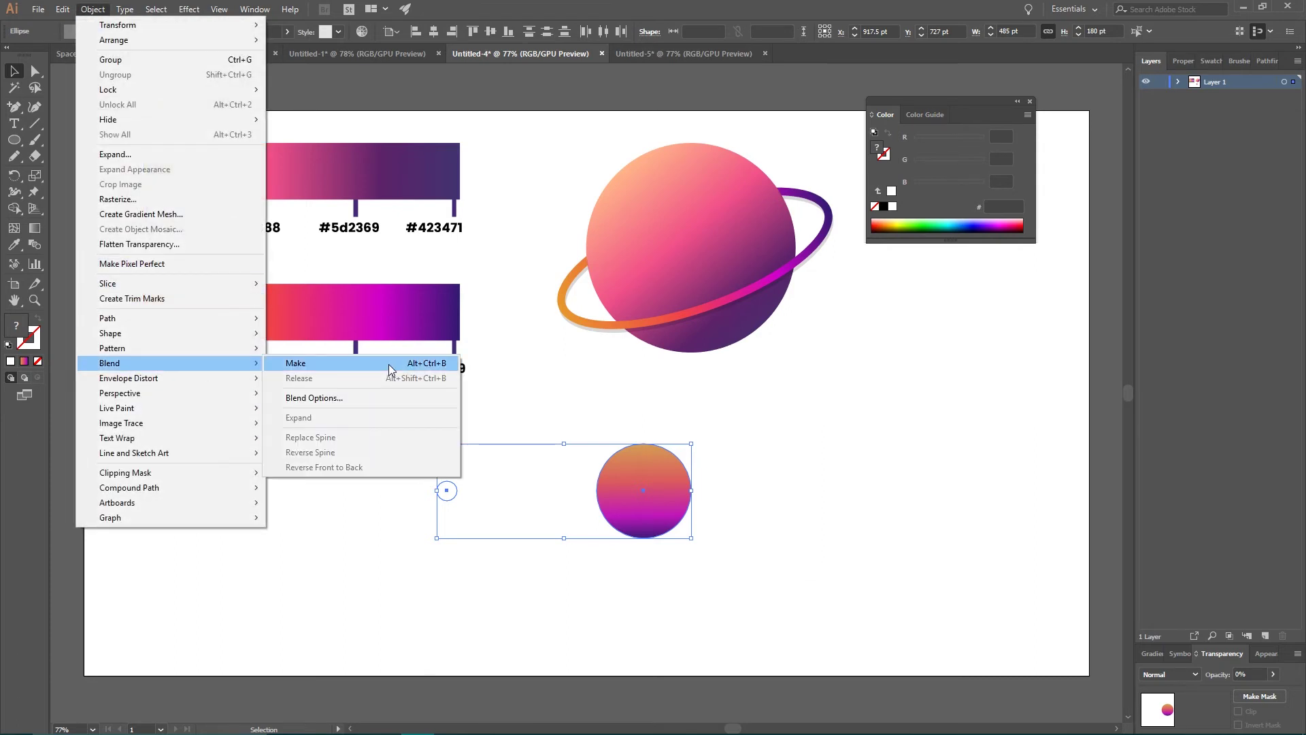
click(369, 398)
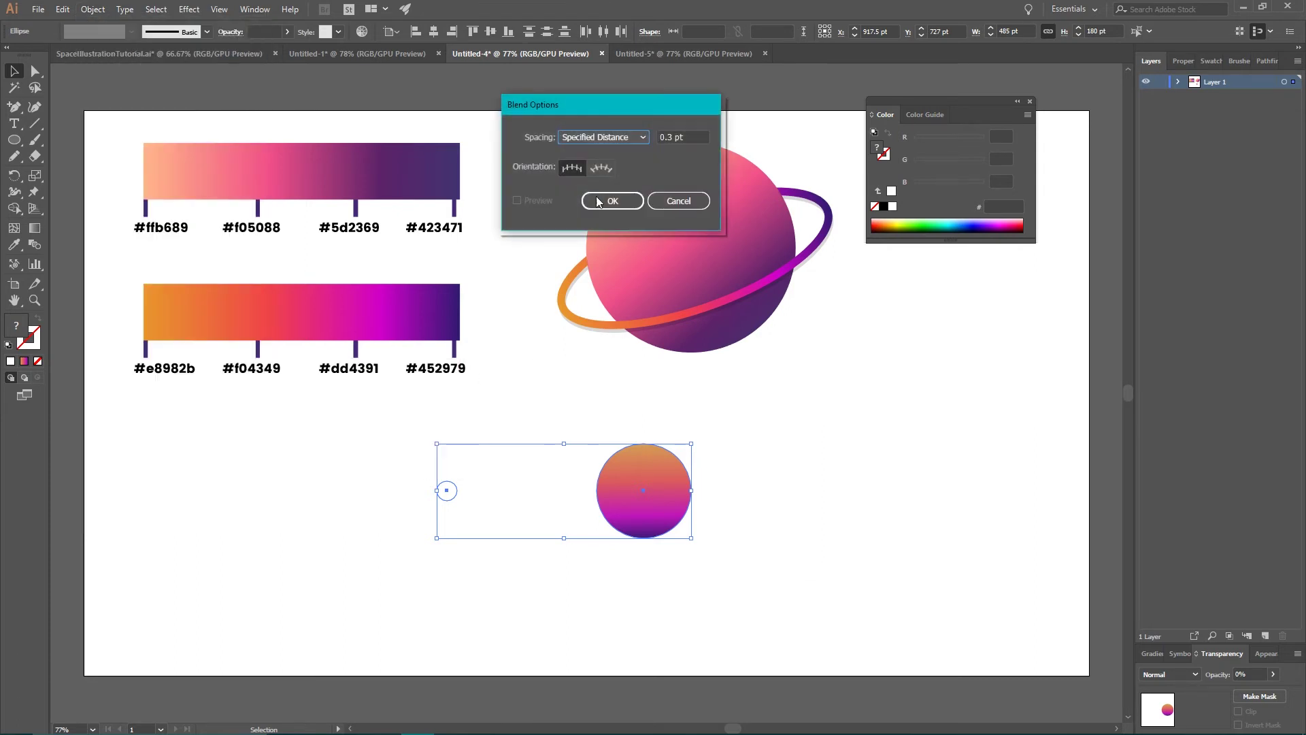
click(602, 136)
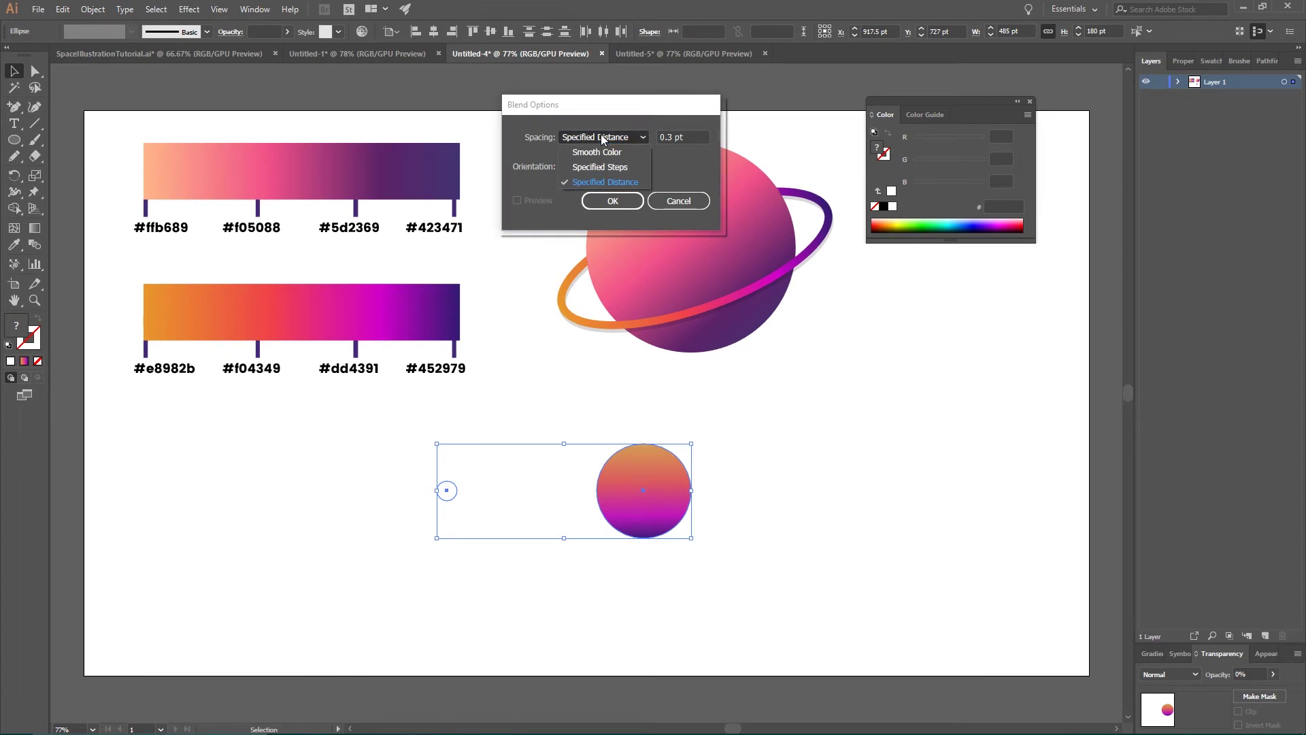
click(591, 178)
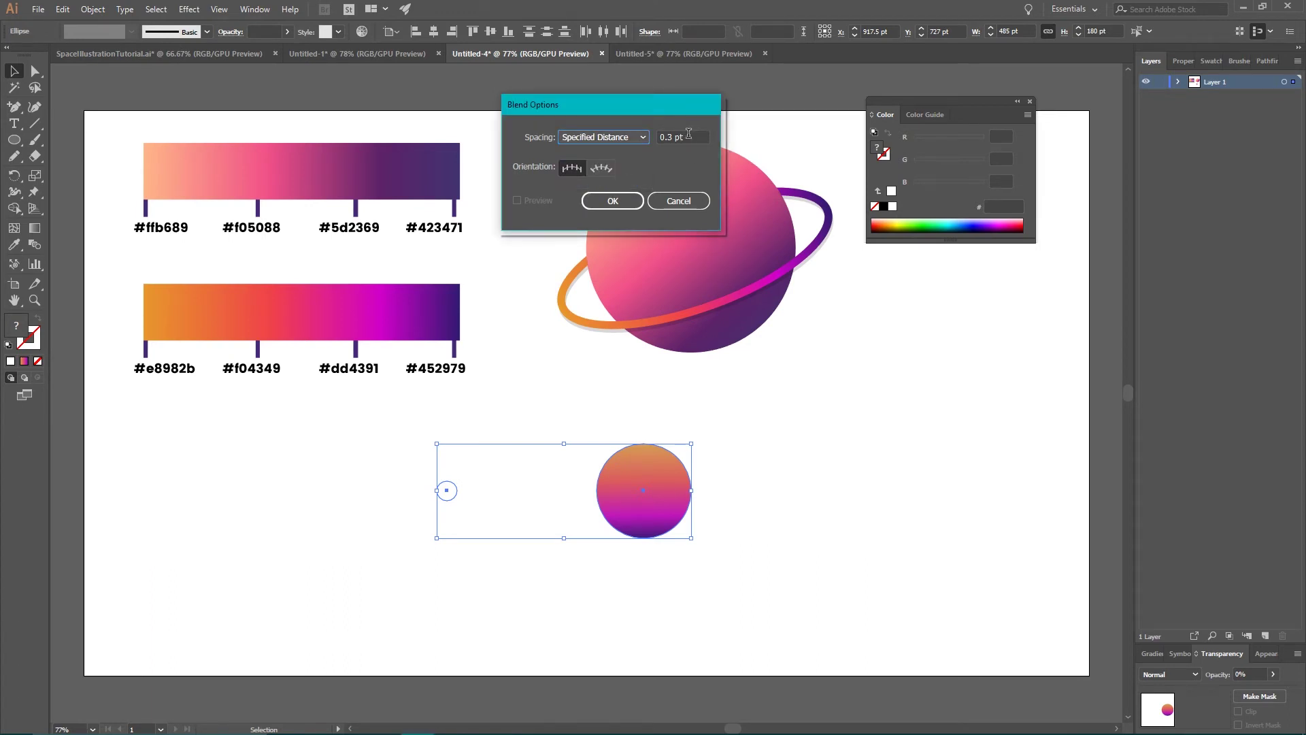
click(629, 201)
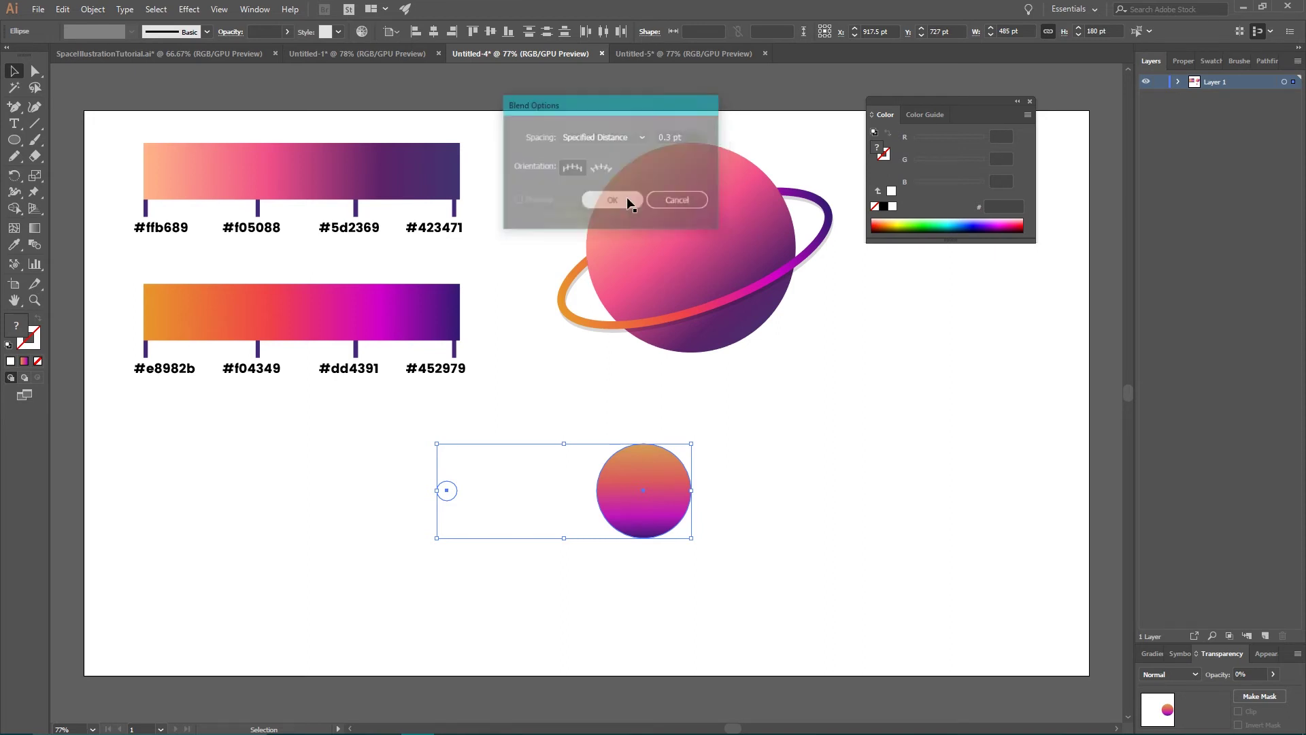
Blend the two circles into a comet trail and drag it to the space scene document
key(ctrl+shift+b)
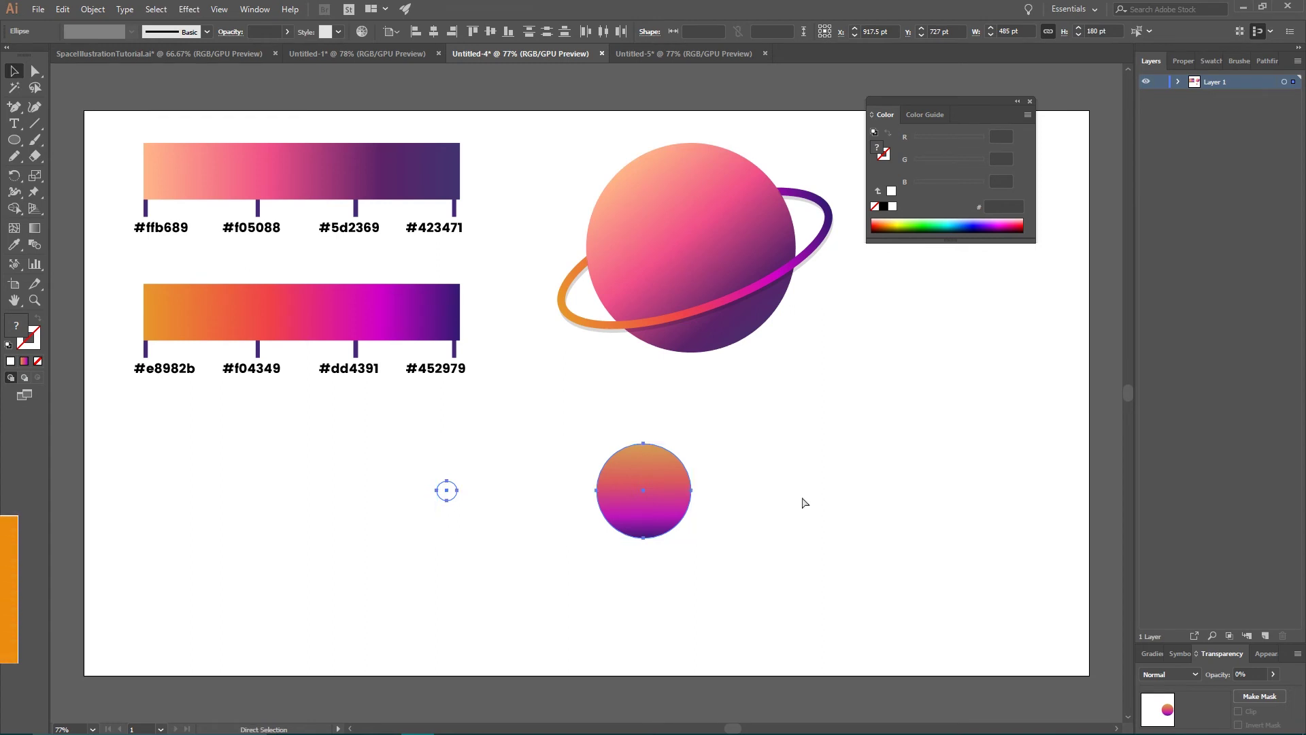
key(ctrl+alt+b)
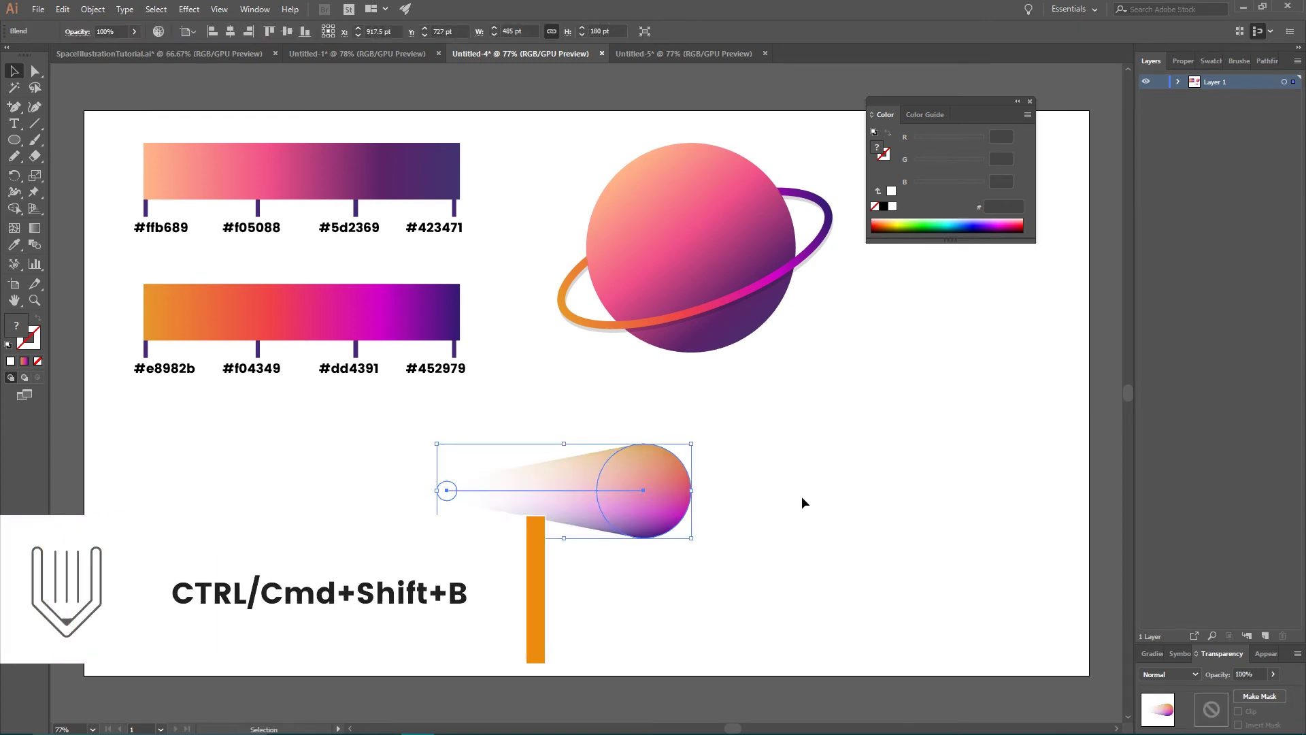
click(766, 419)
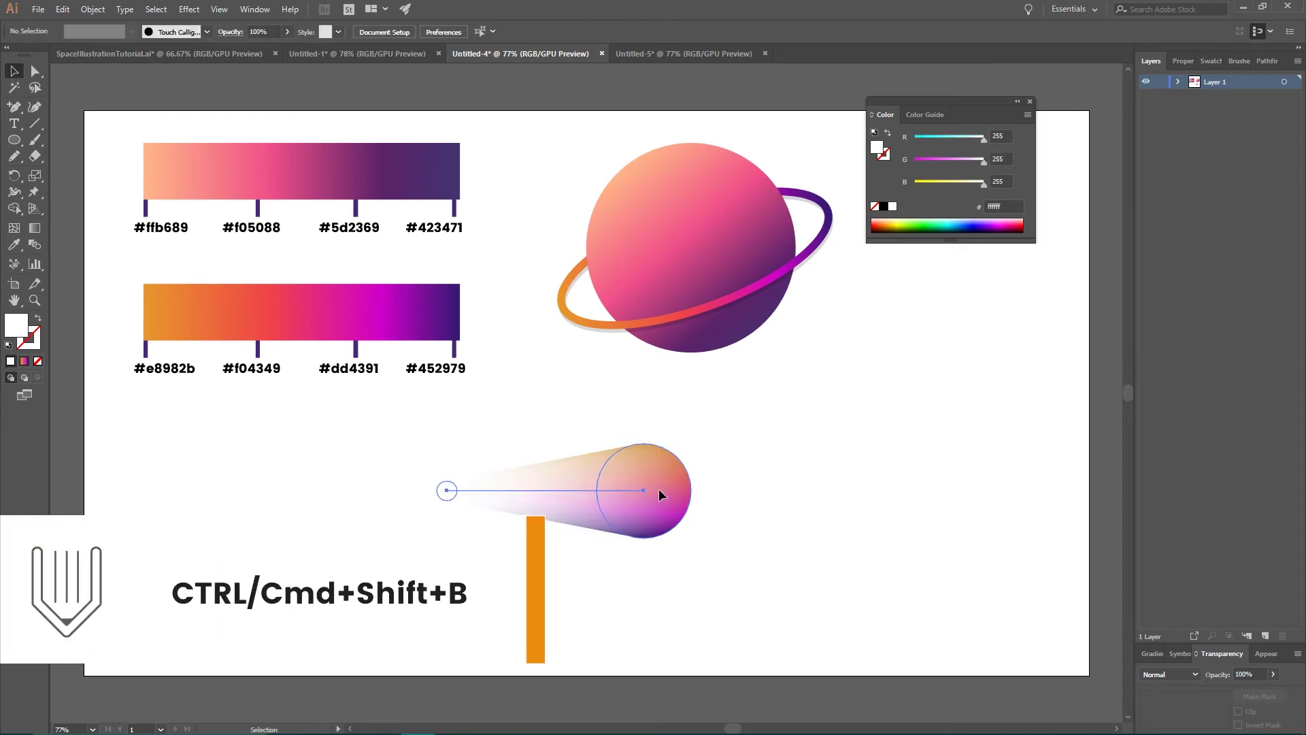
drag(672, 467, 411, 467)
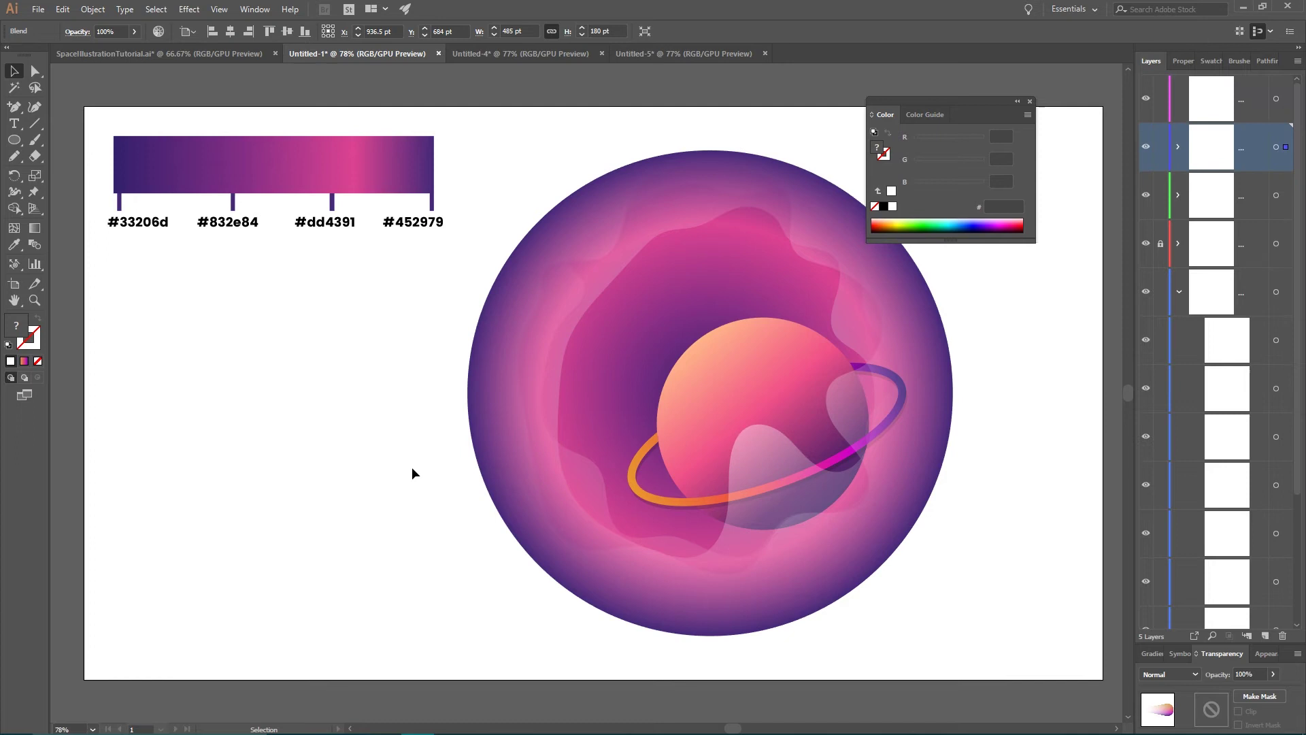
Move the comet to the third layer, shrink it, tilt it about 33°, and place it up-left of the planet
drag(1286, 146, 1275, 192)
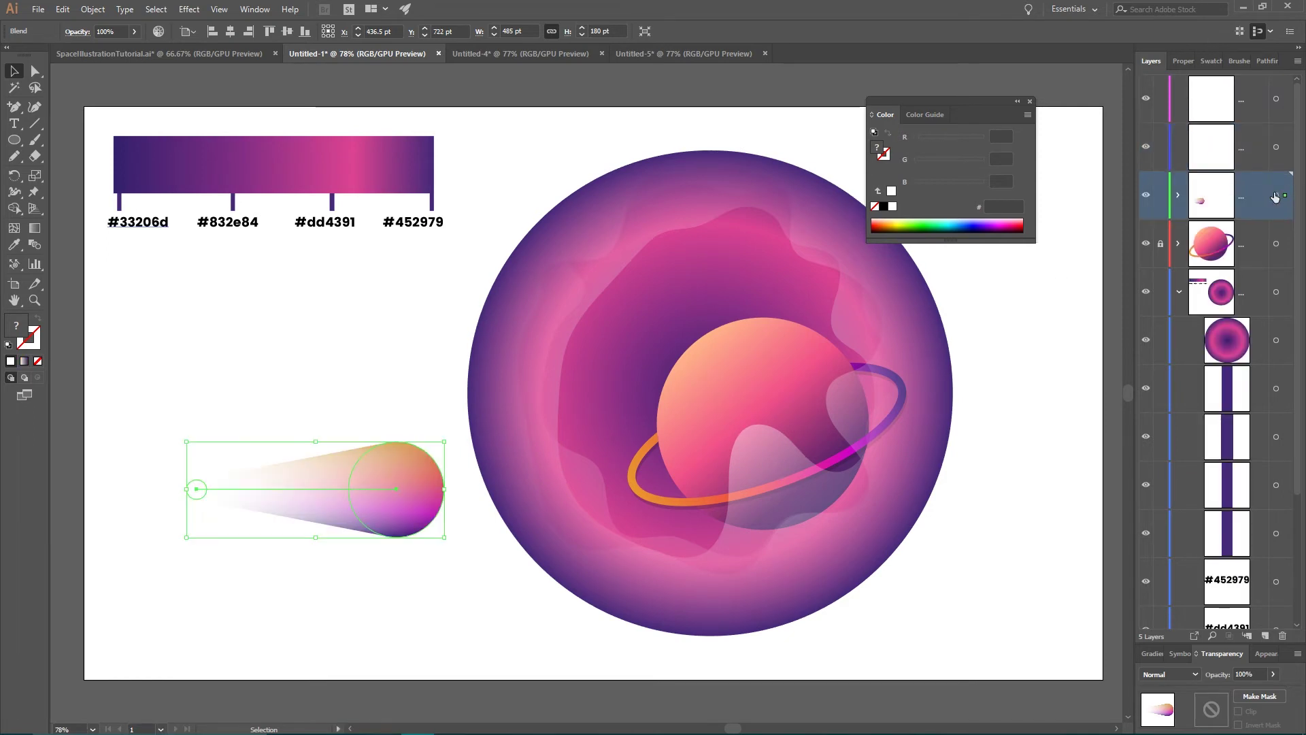
drag(444, 441, 344, 459)
click(283, 390)
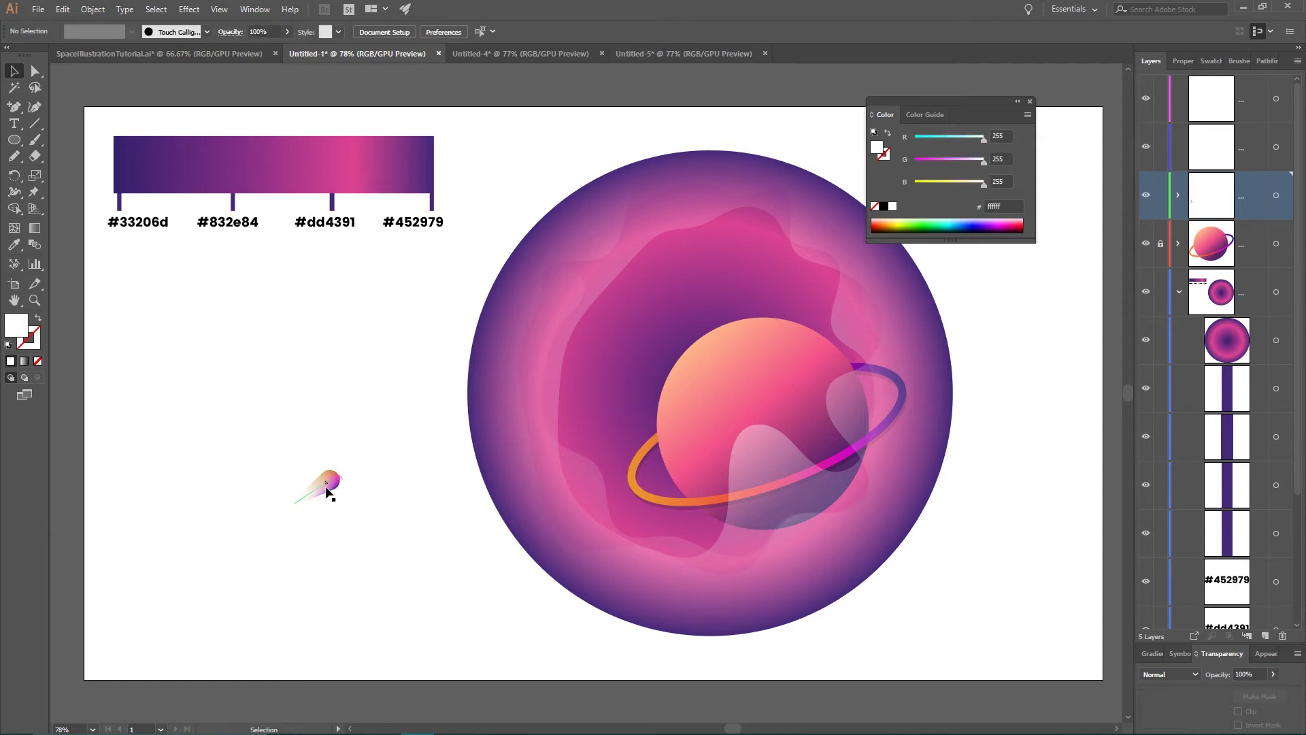
drag(325, 486, 641, 332)
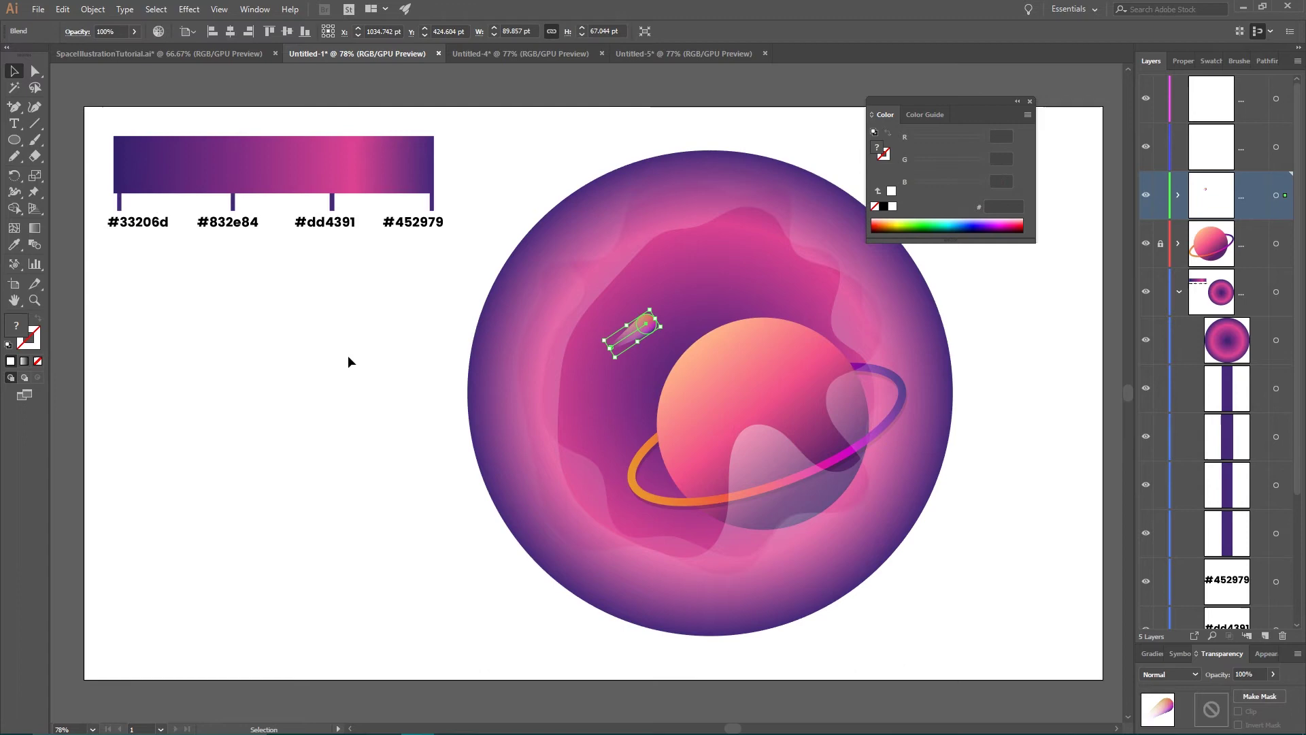
click(349, 357)
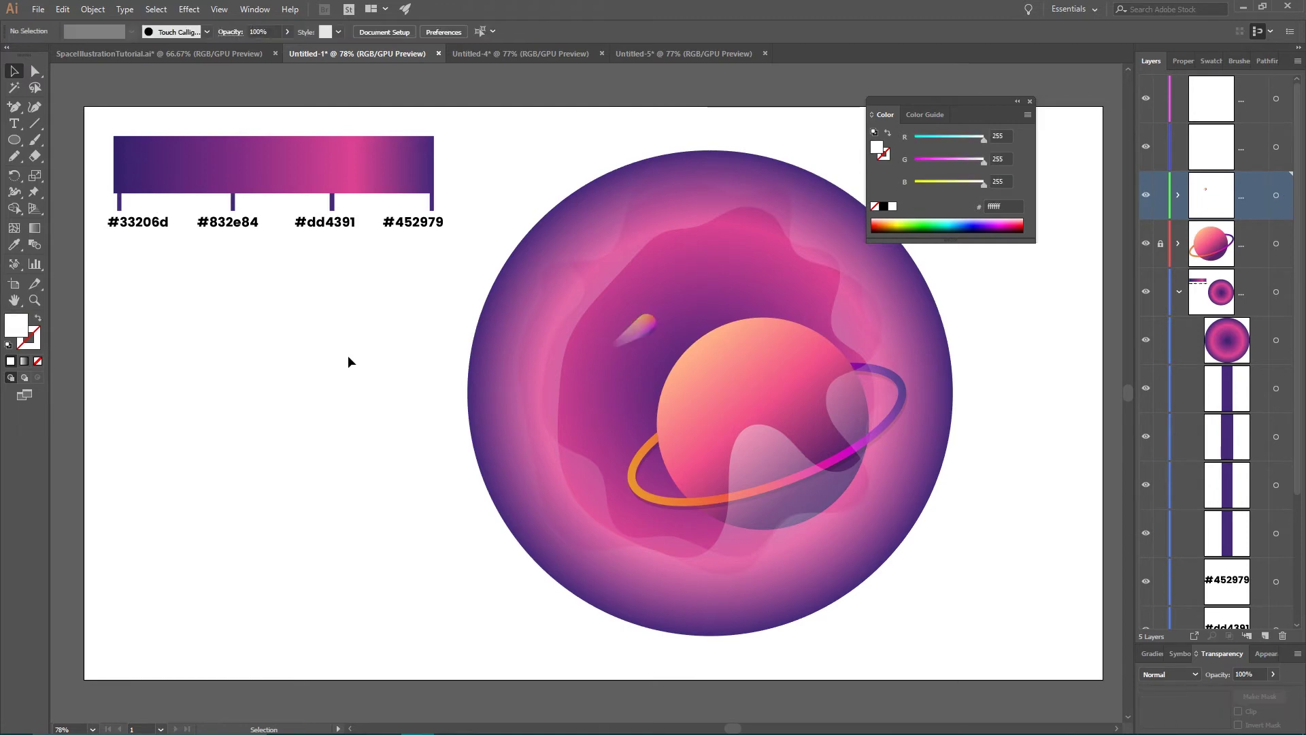
click(648, 330)
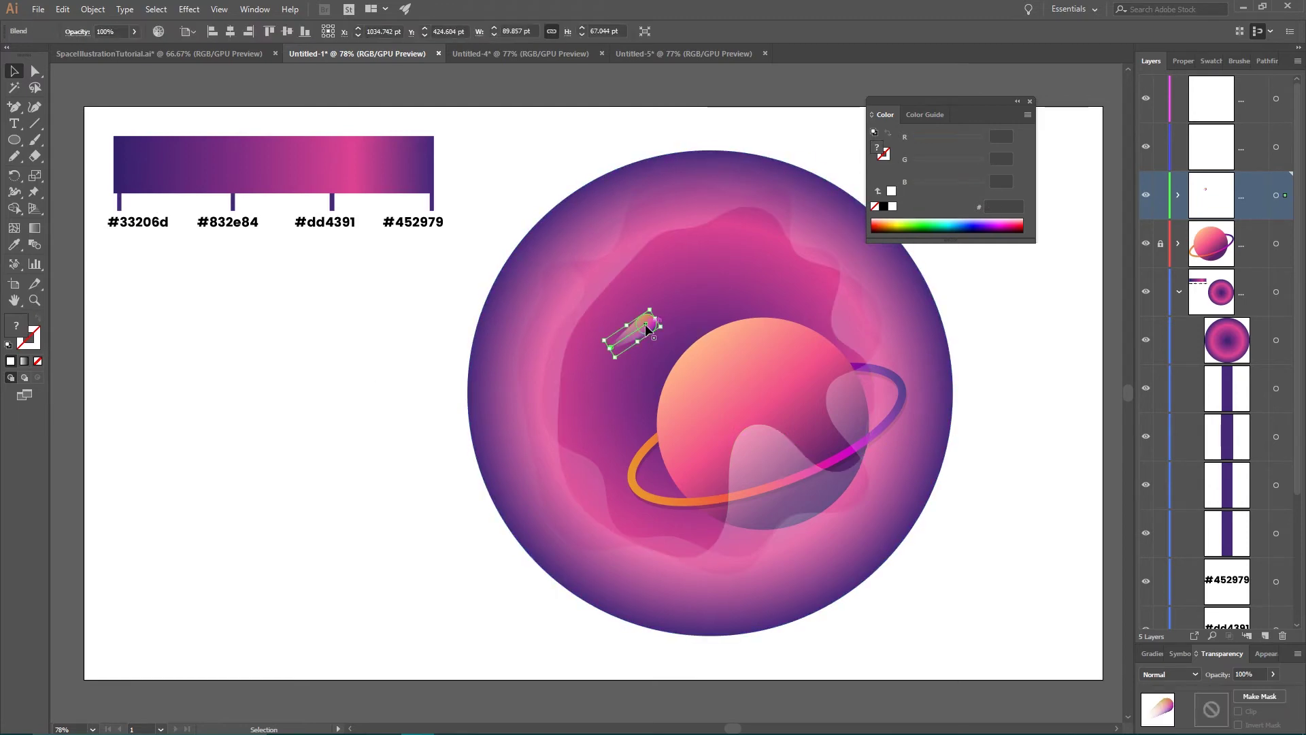
Save the comet as New Symbol 1 in the Symbols panel, letting the blend be expanded
click(1180, 291)
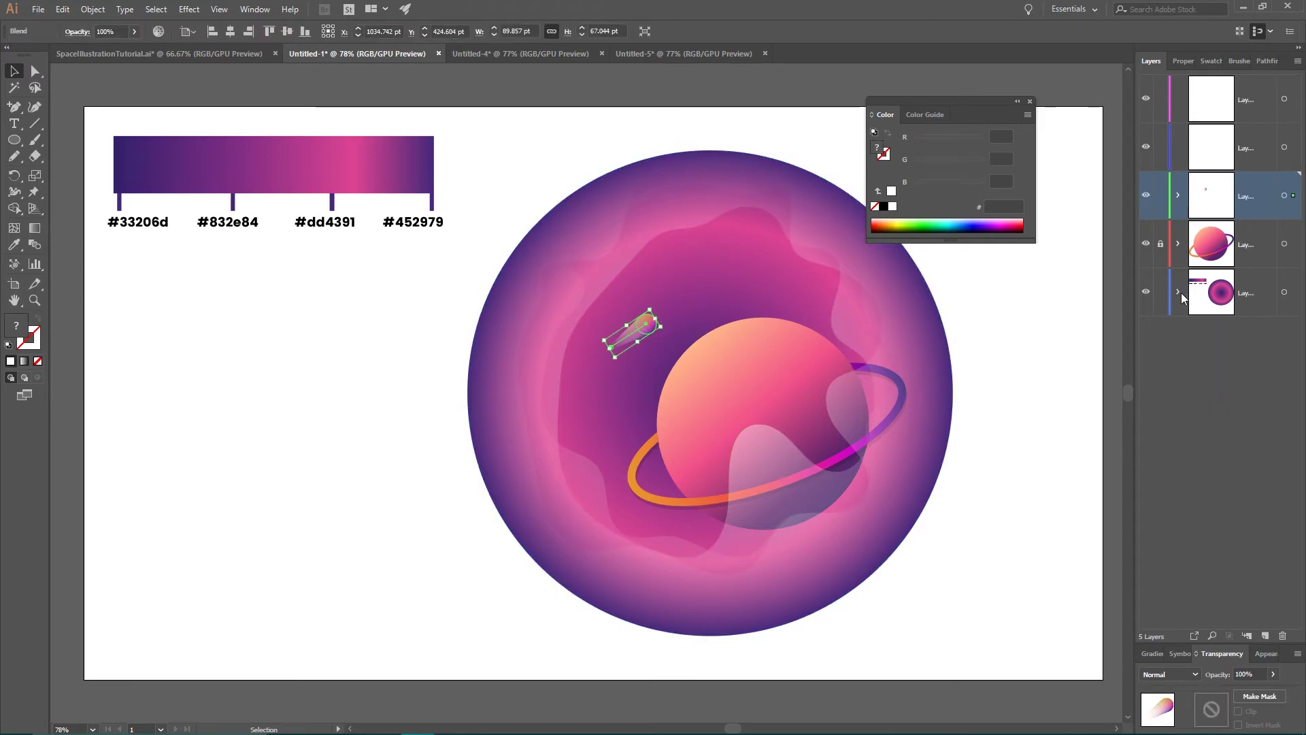
click(1180, 653)
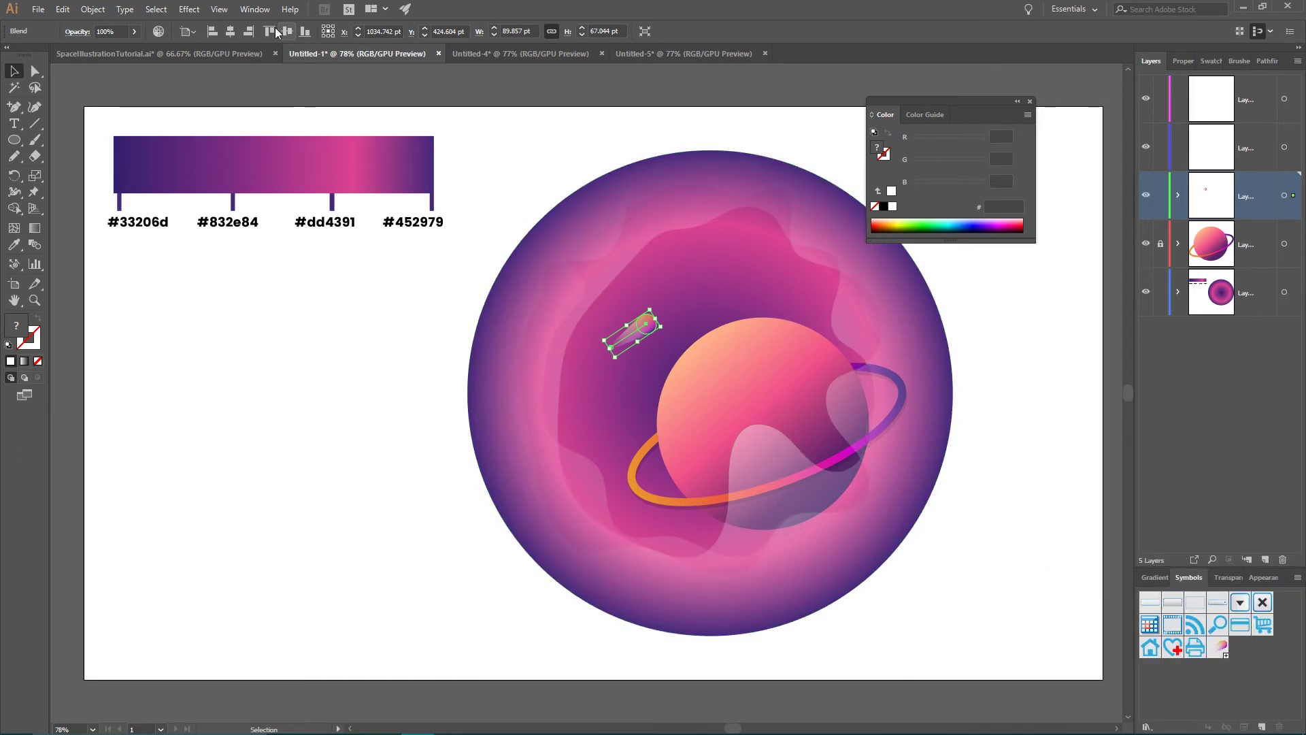
click(255, 10)
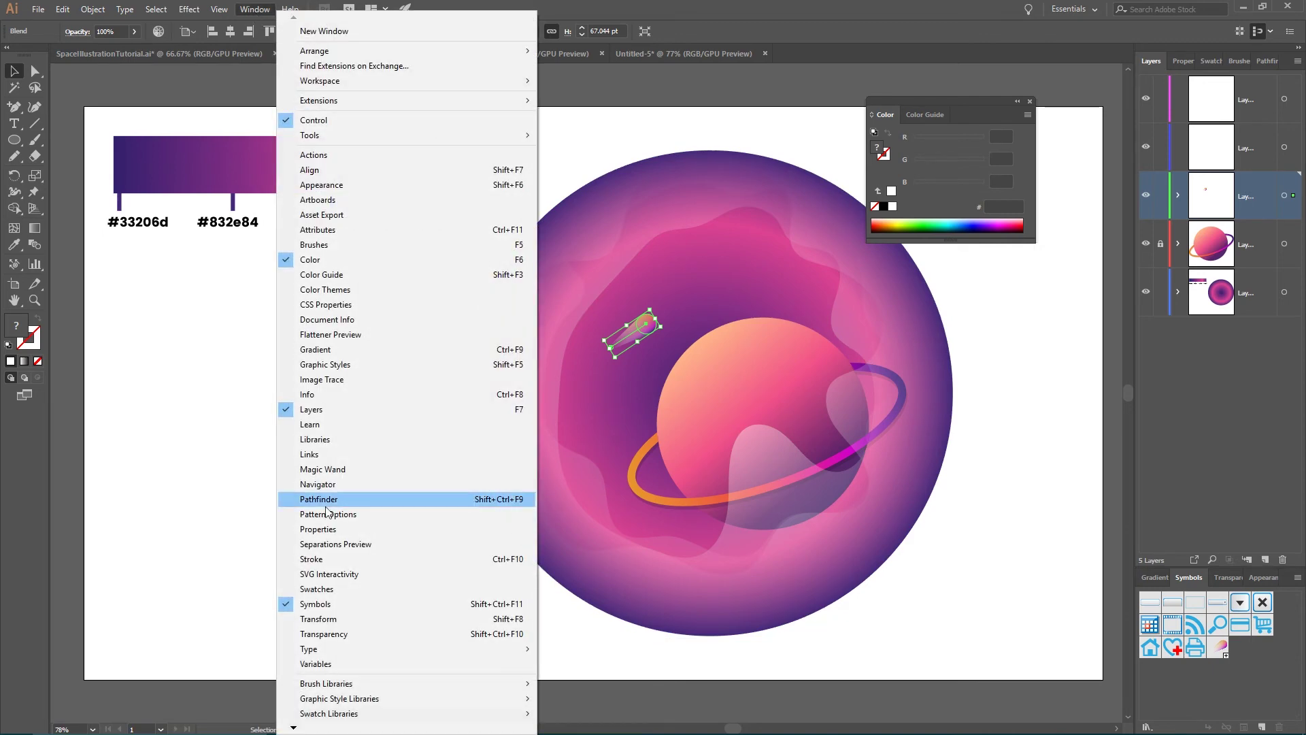
click(157, 426)
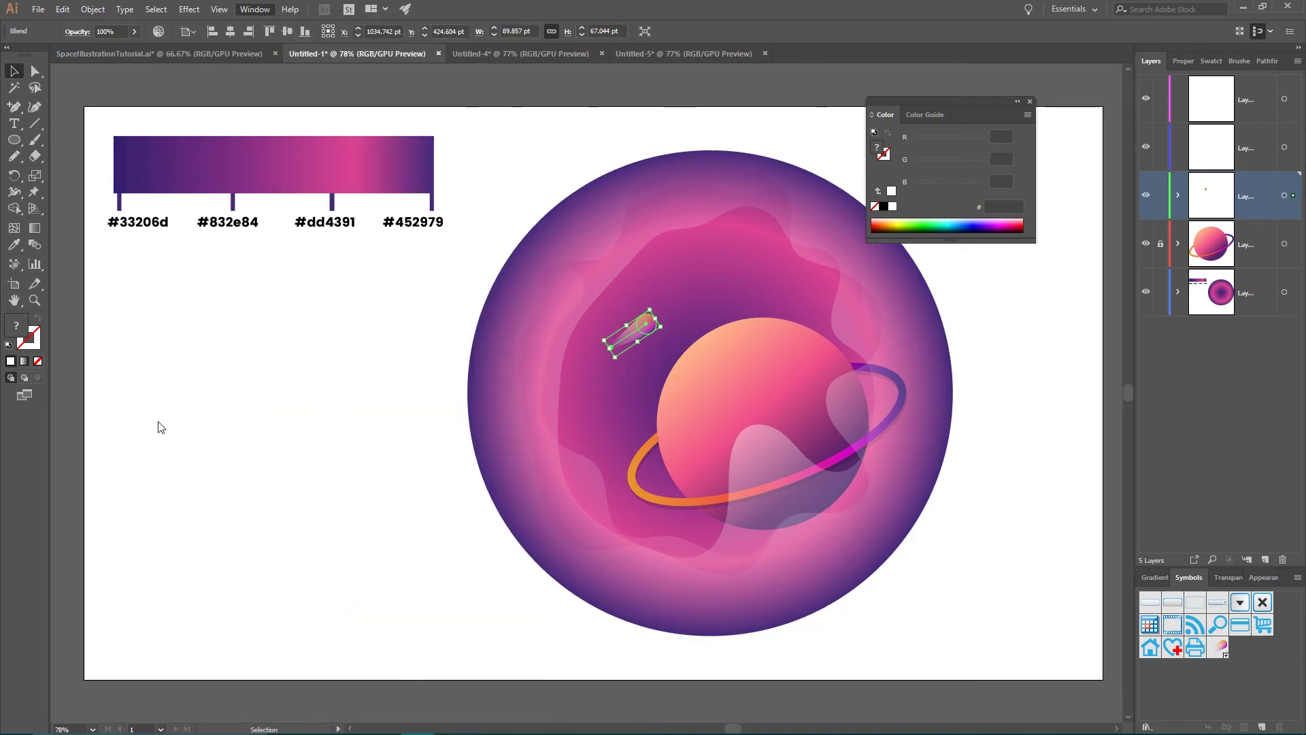
drag(640, 330, 1279, 688)
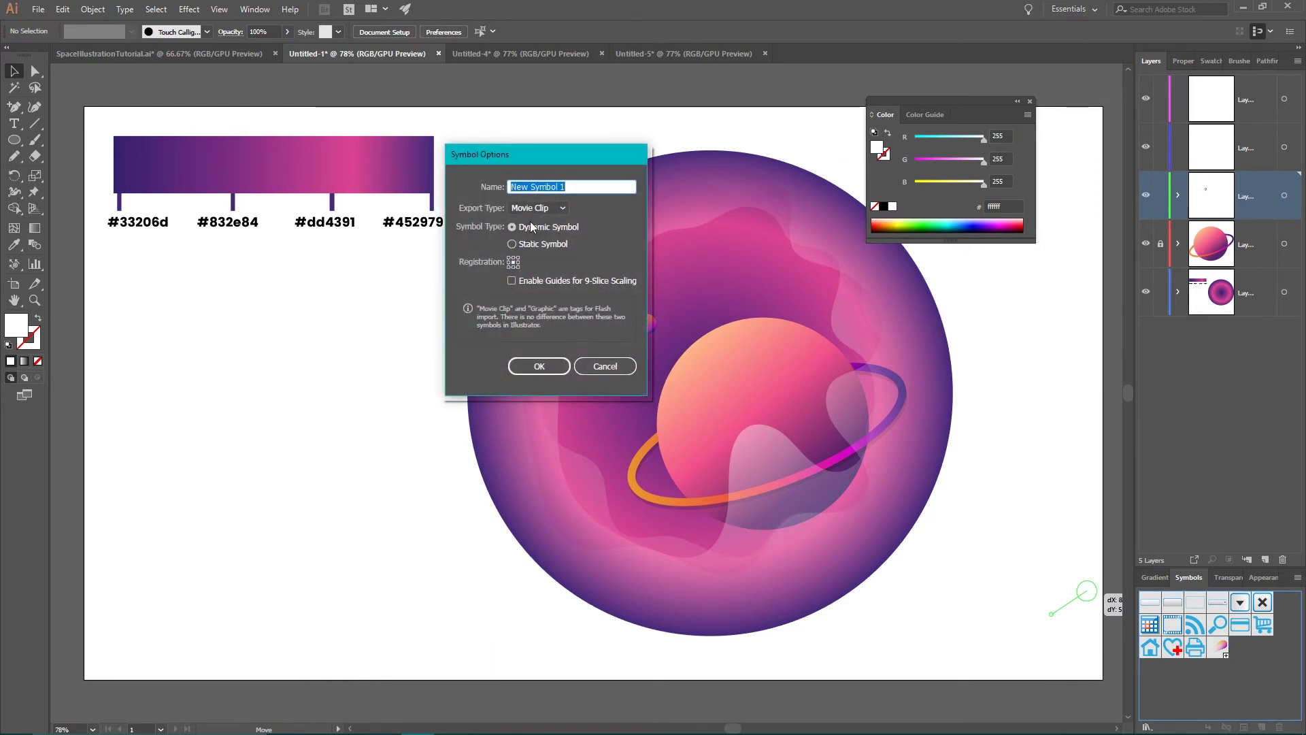
click(537, 367)
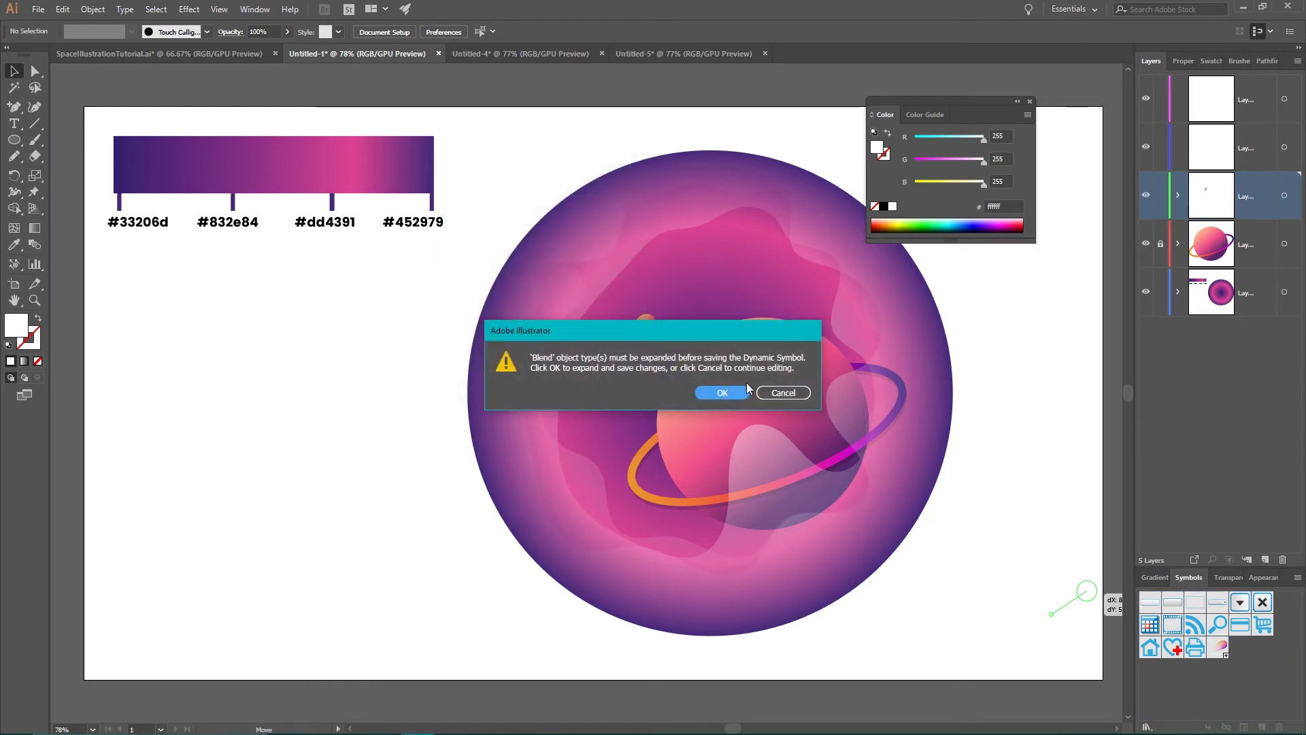
click(708, 387)
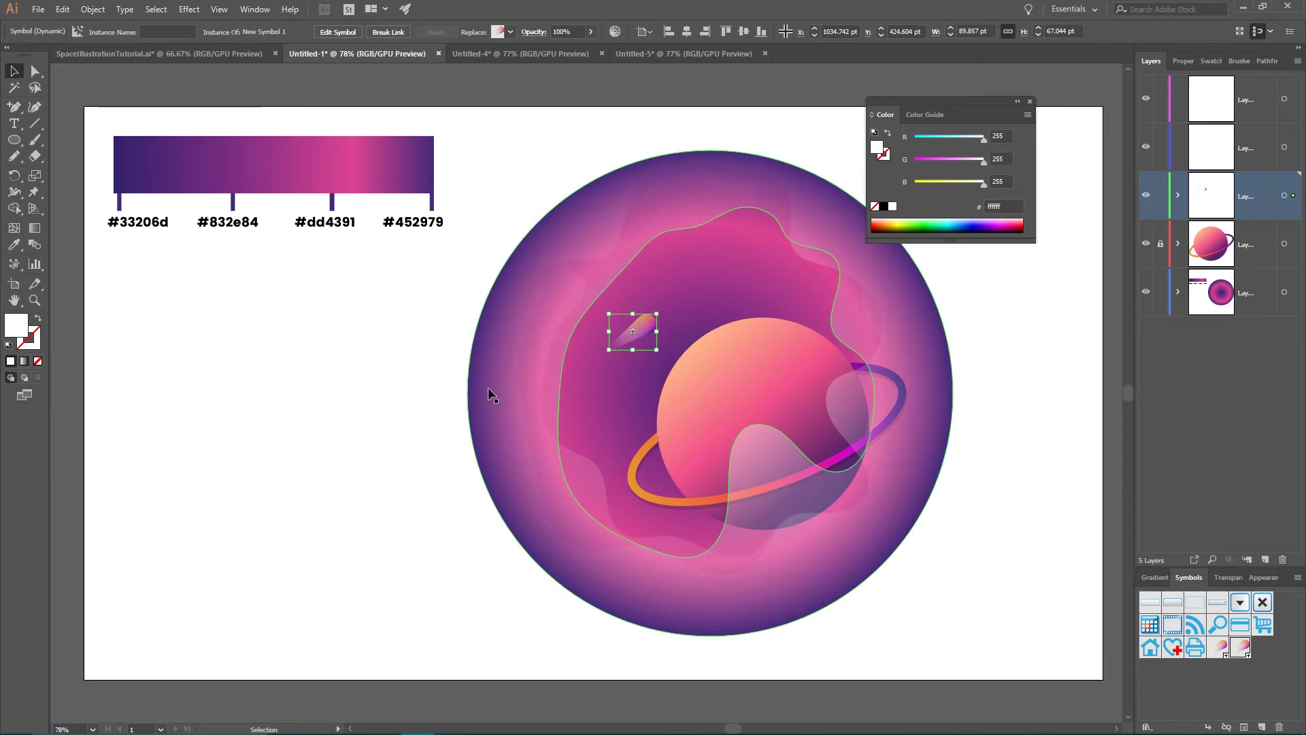
click(15, 267)
Spray about nine comet instances around the clouds, ring and planet with the Symbol Sprayer
click(74, 264)
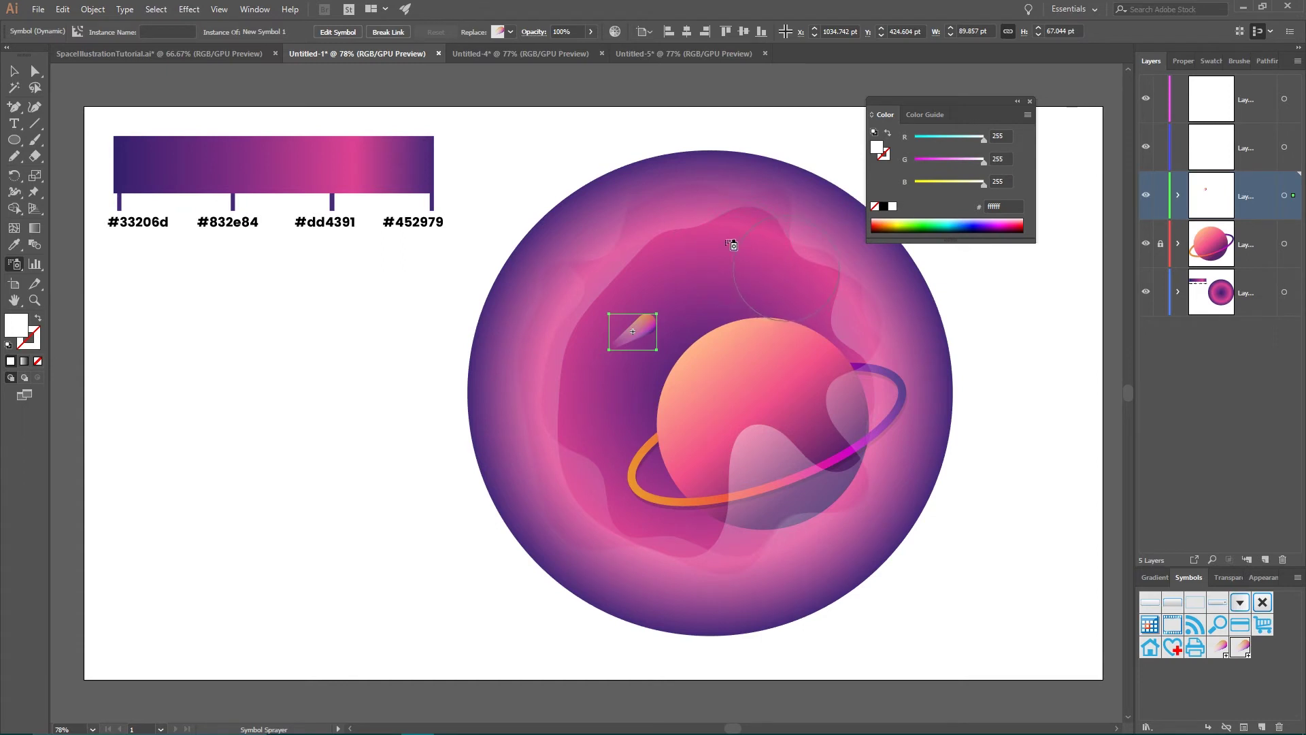
click(790, 264)
click(885, 394)
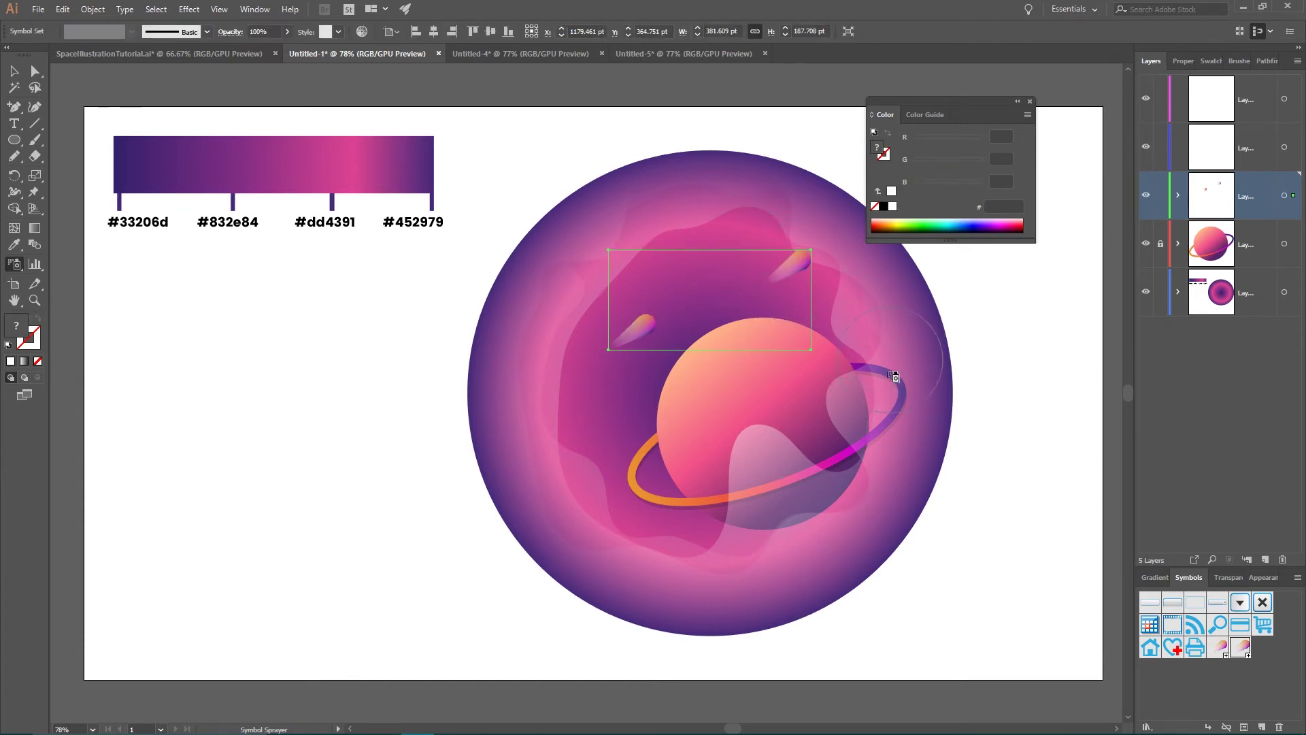
click(711, 535)
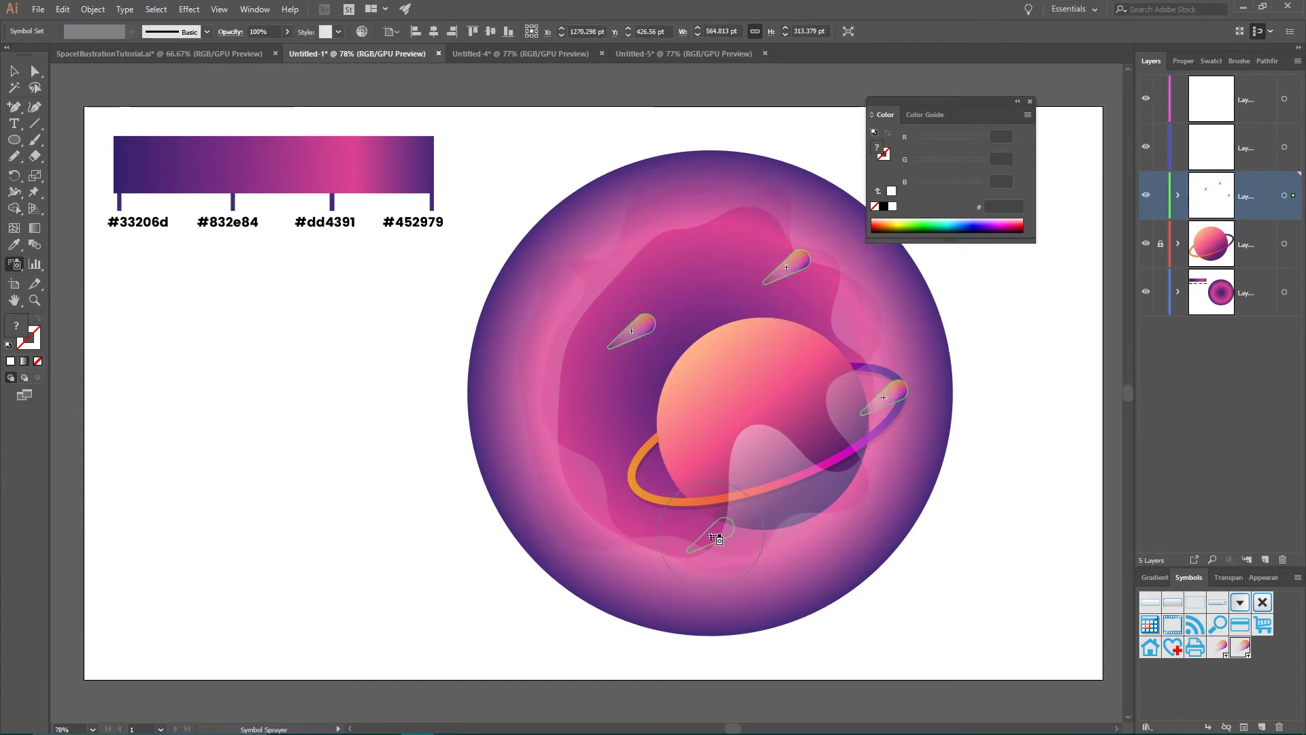
click(548, 428)
click(640, 245)
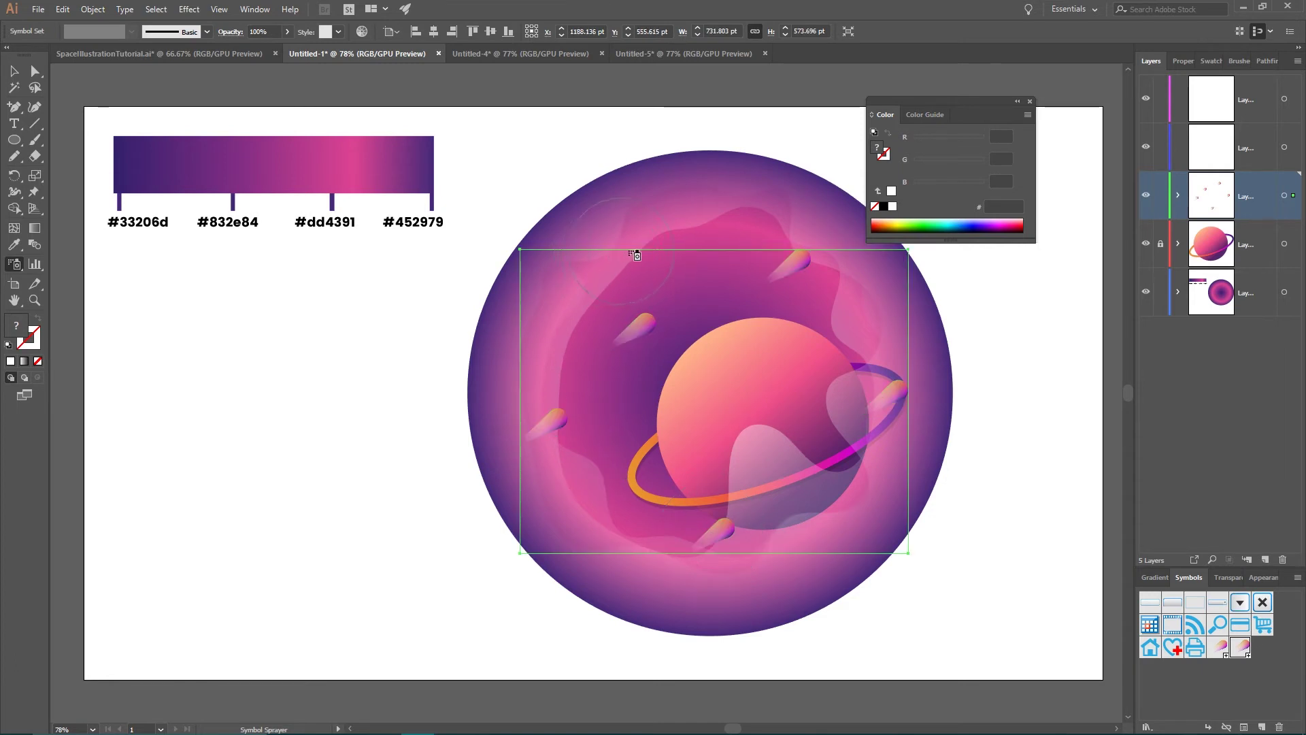
click(638, 501)
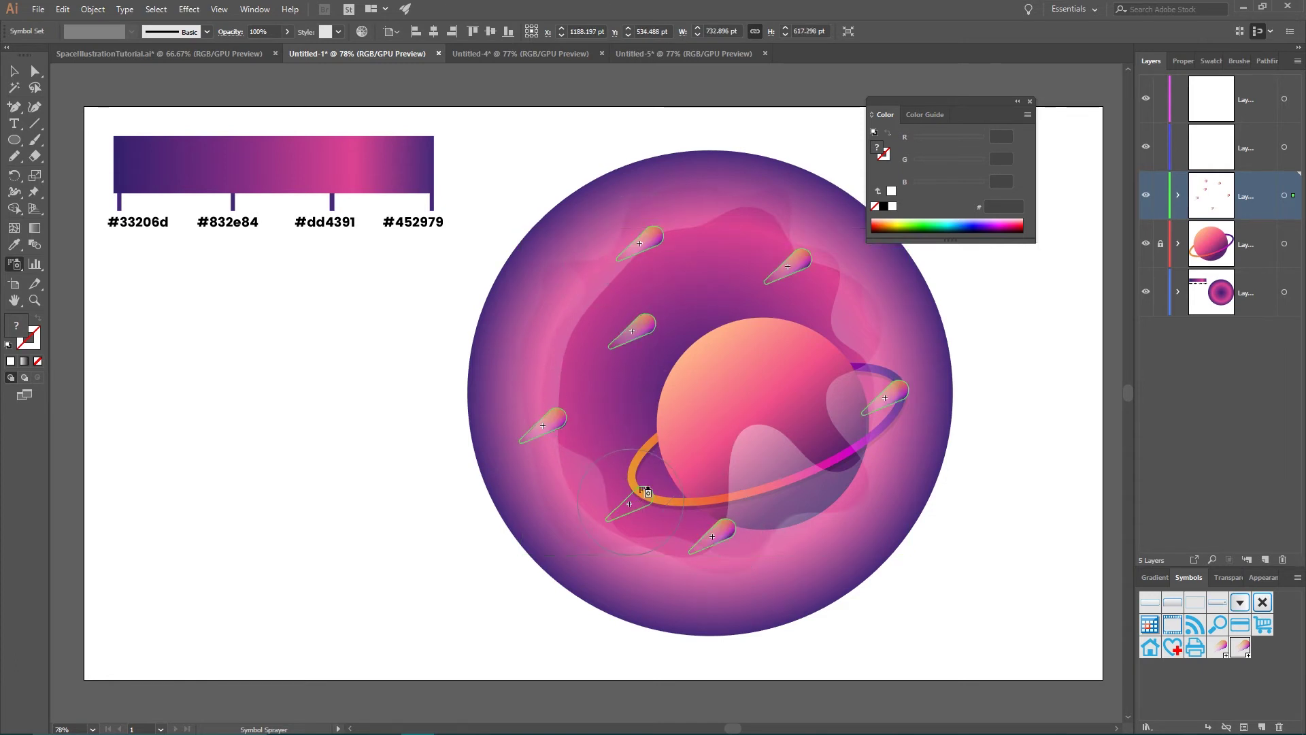
click(813, 346)
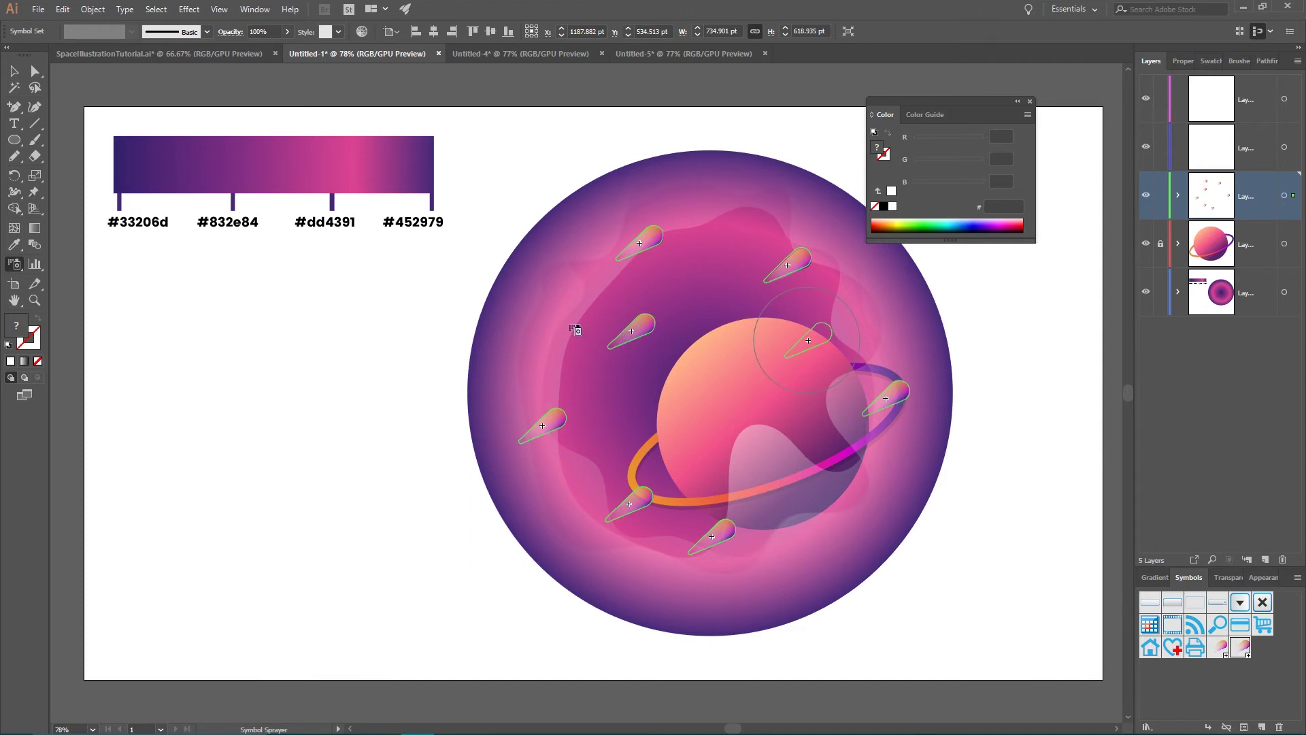
click(546, 332)
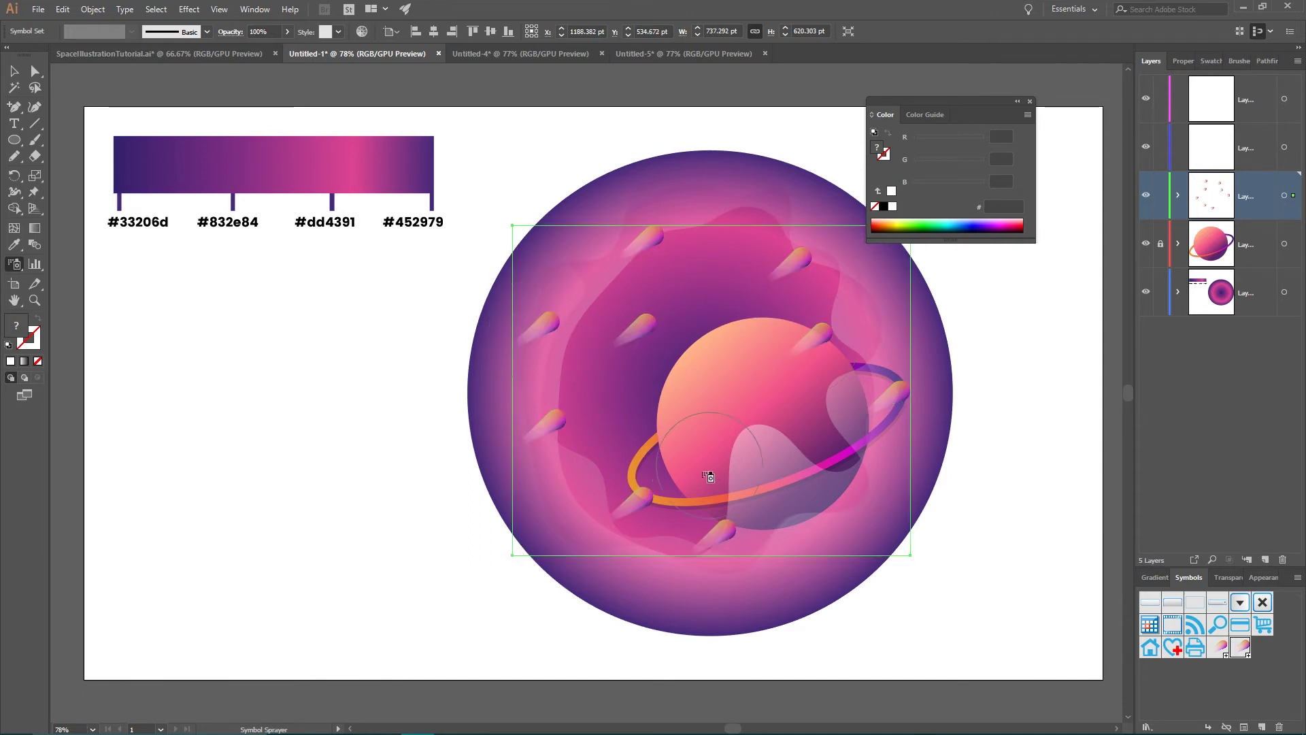
click(712, 416)
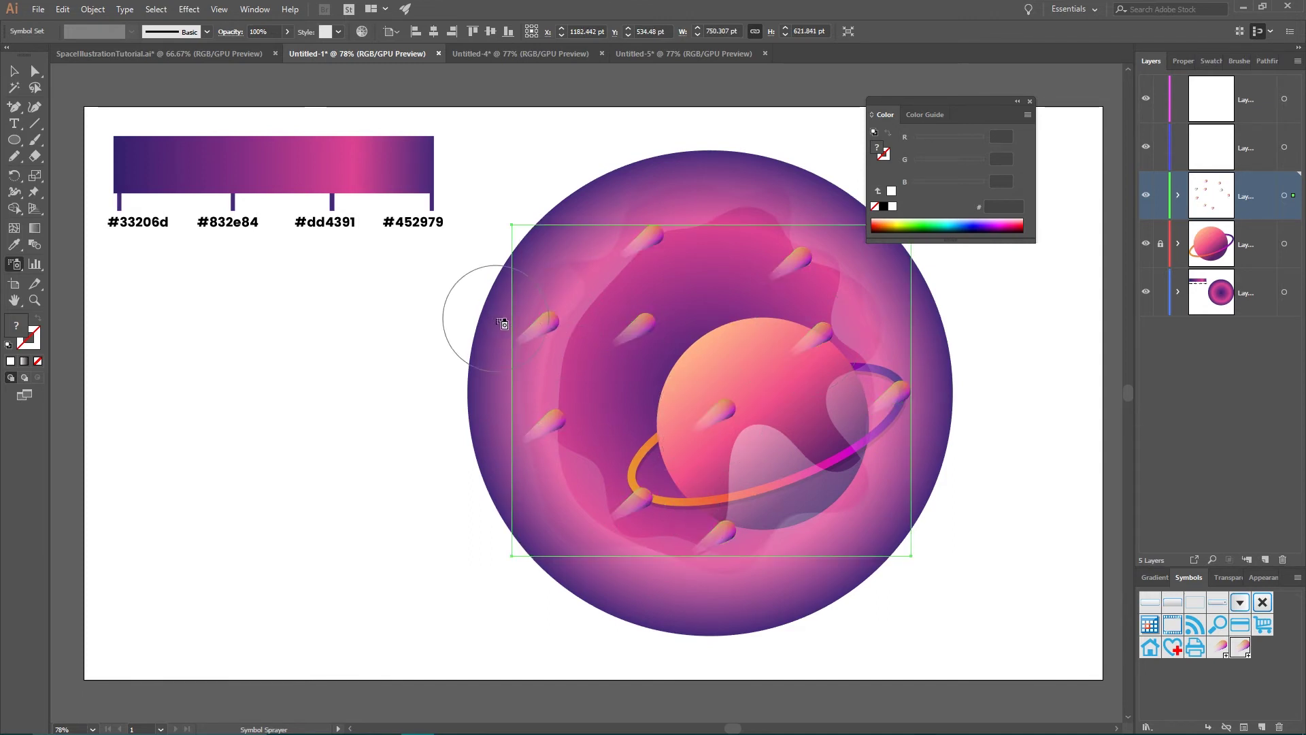
click(16, 267)
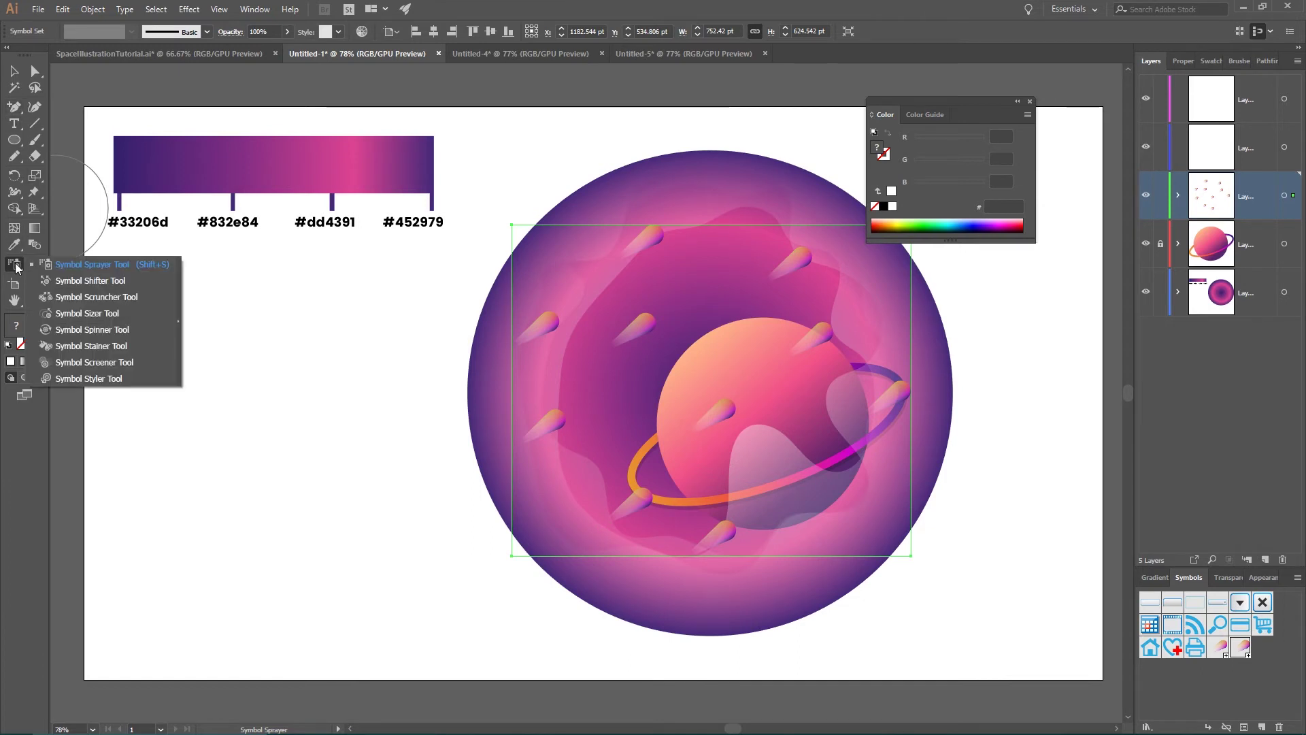
Fade the left, upper, upper-right, central, lower and ring-end comets with the Symbol Screener
click(69, 364)
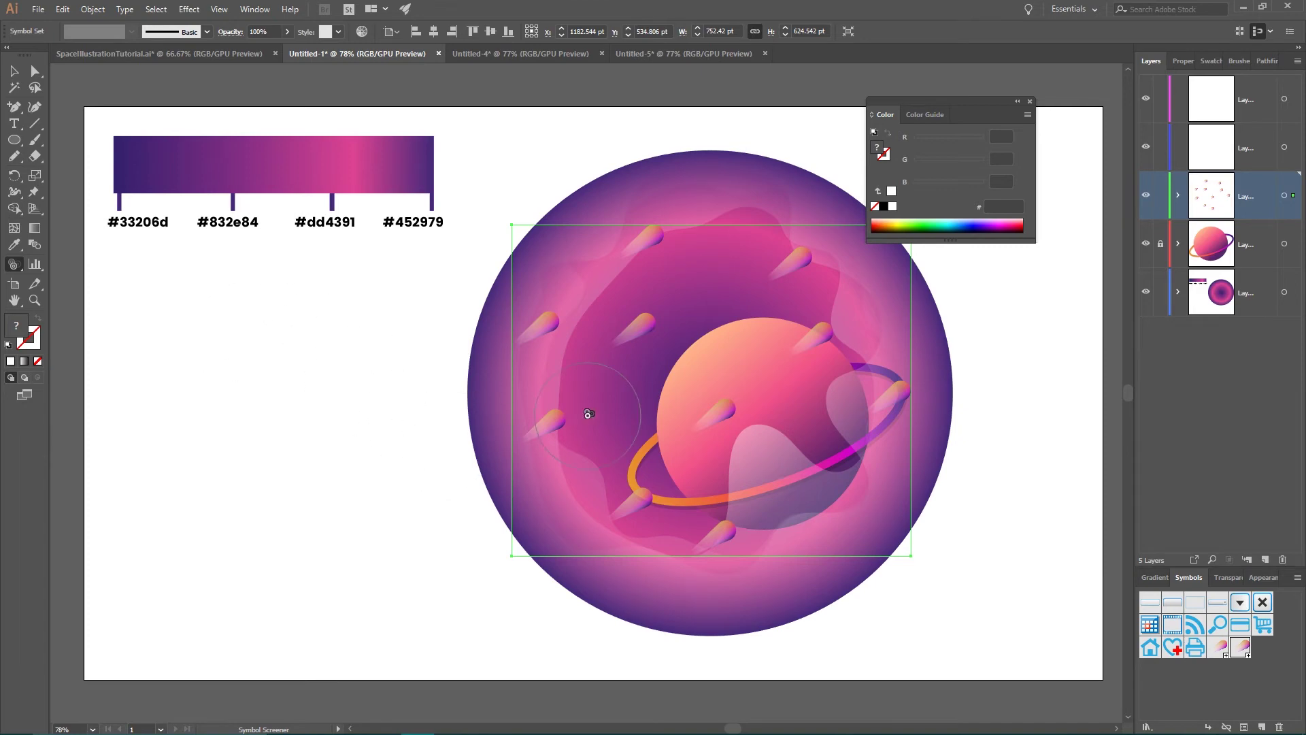
mouse_move(560, 424)
mouse_down()
mouse_move(576, 392)
mouse_move(581, 305)
mouse_move(535, 328)
mouse_up()
drag(640, 242, 640, 241)
drag(809, 339, 809, 340)
drag(712, 415, 712, 416)
drag(712, 539, 712, 538)
drag(629, 504, 629, 505)
drag(470, 466, 303, 326)
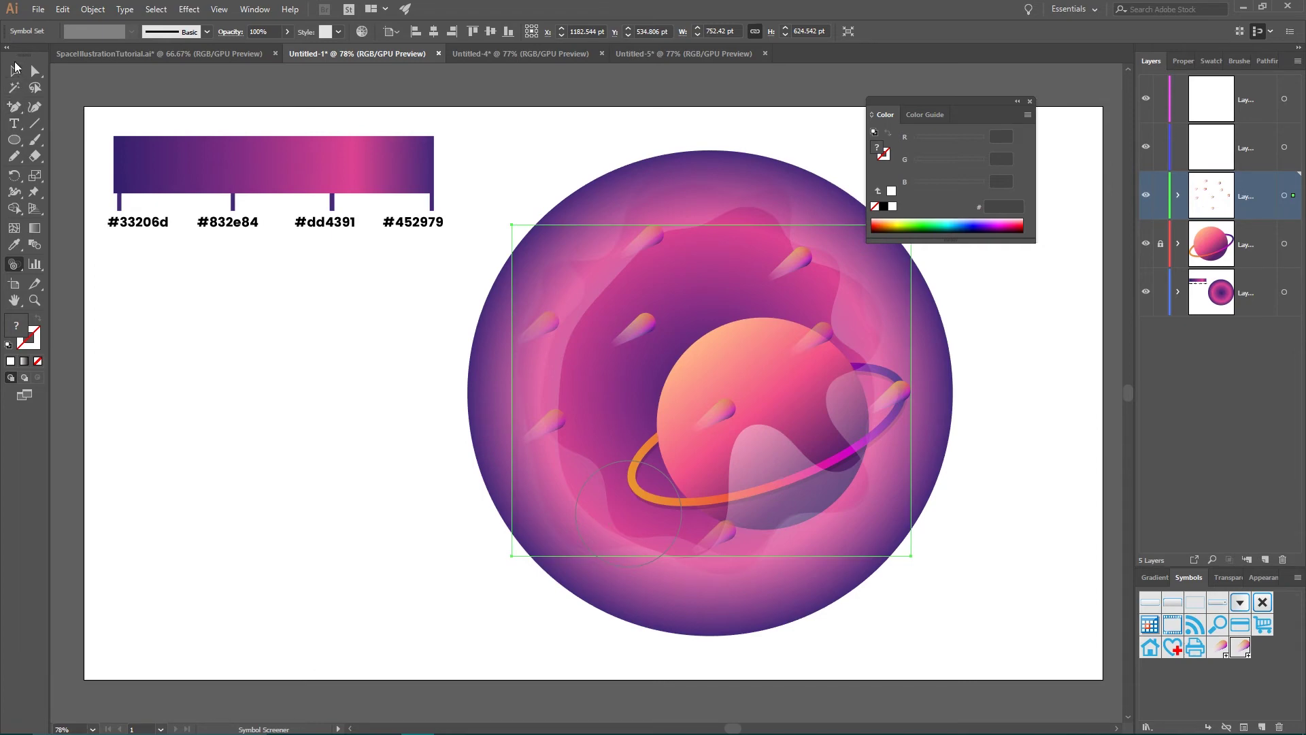
Undo the last fade to restore the comet at the ring's end, then deselect everything
click(14, 71)
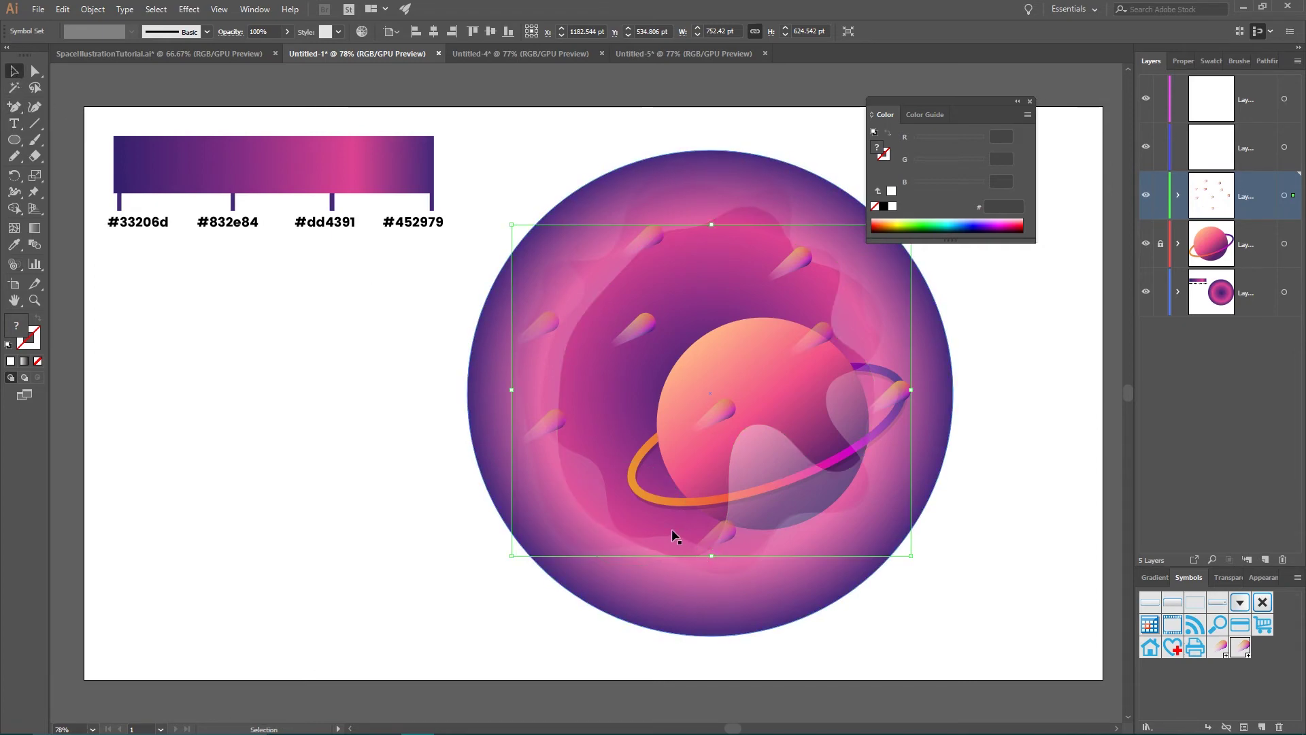
key(ctrl)
key(ctrl+z)
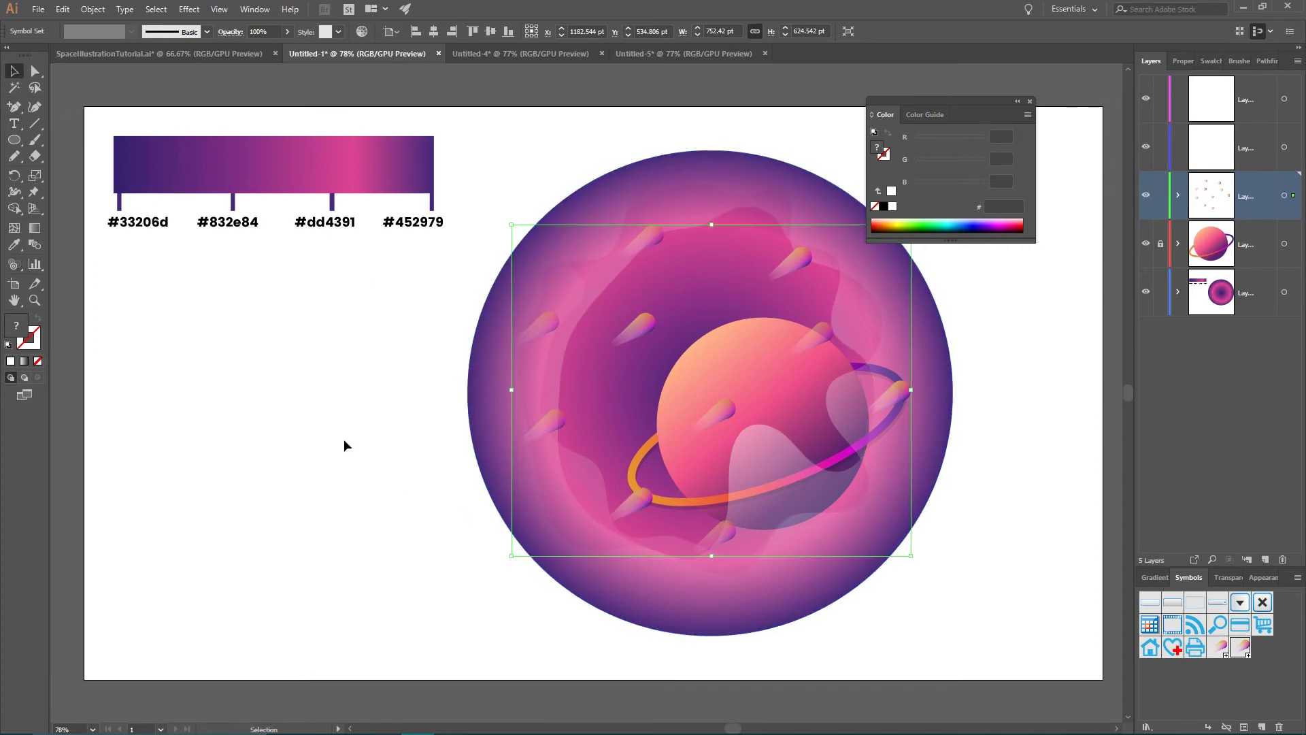
click(342, 430)
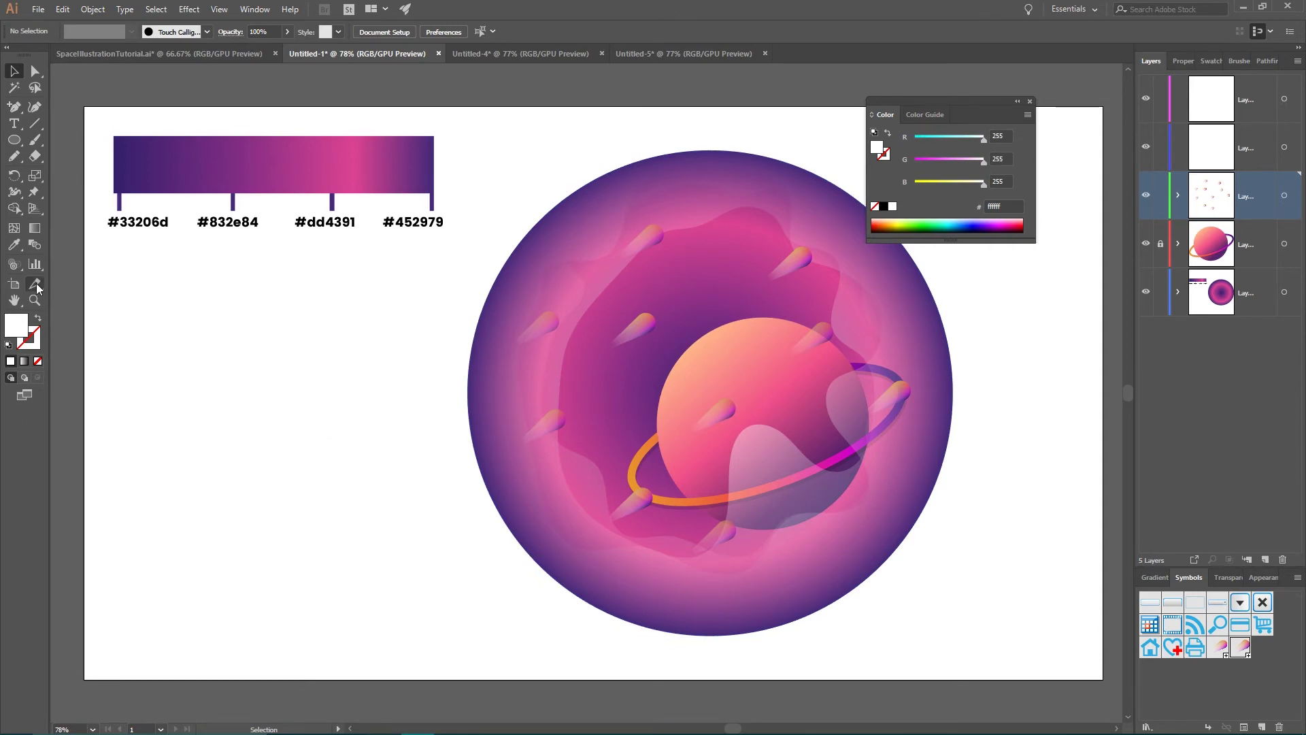
click(13, 264)
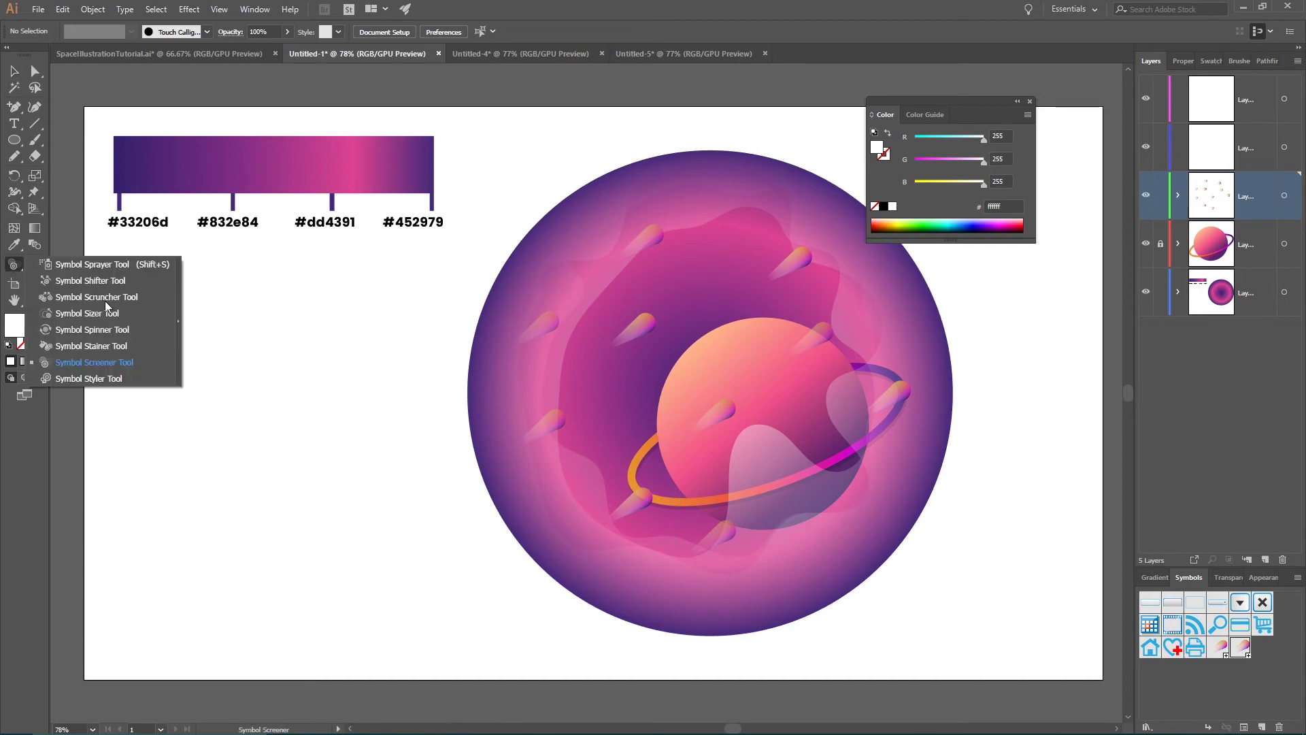
Select the comet set and enlarge its left, upper-right and central comets with the Symbol Sizer
click(91, 319)
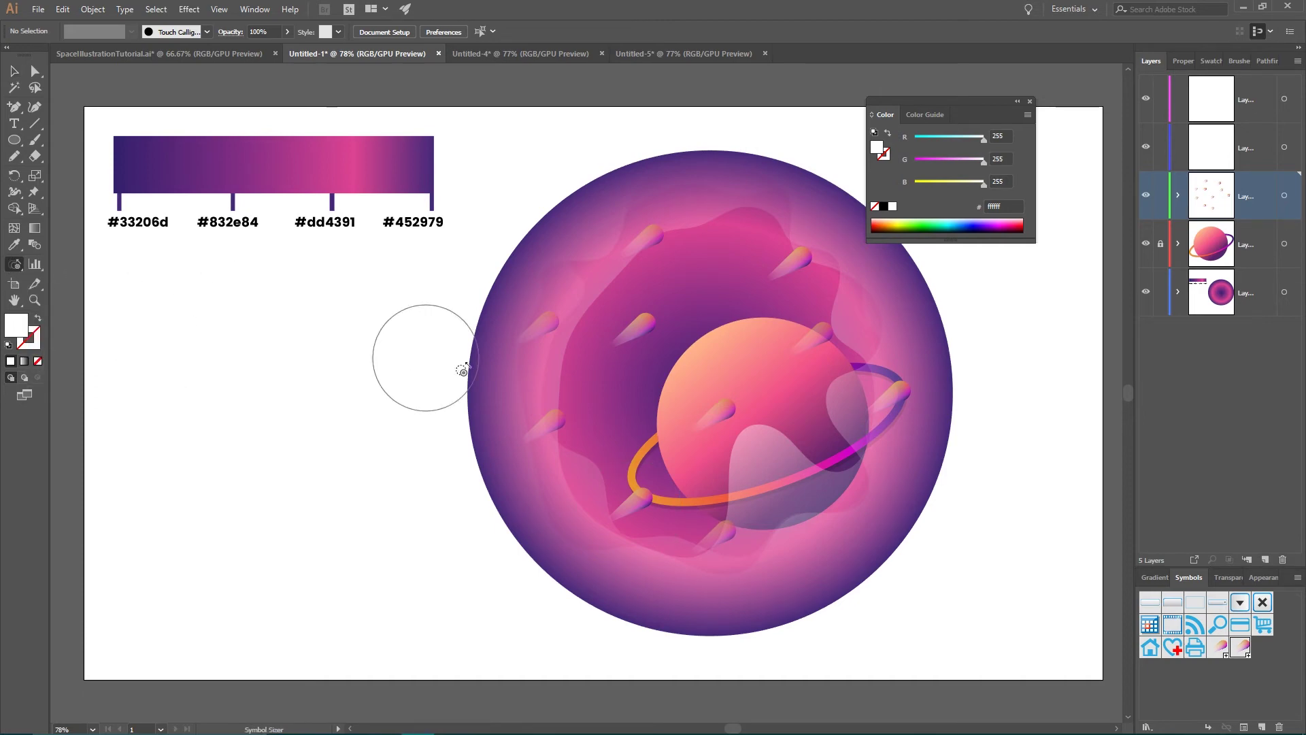
click(552, 339)
click(737, 393)
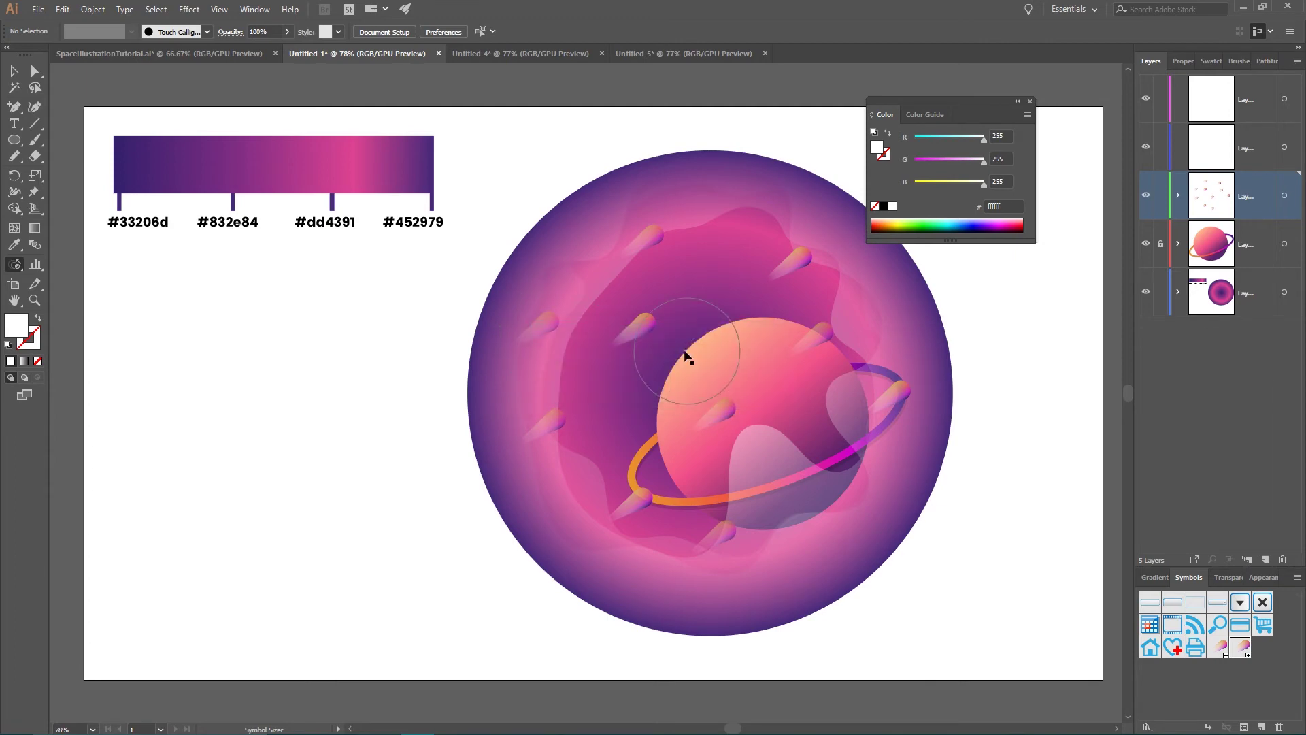
ctrl+click(650, 332)
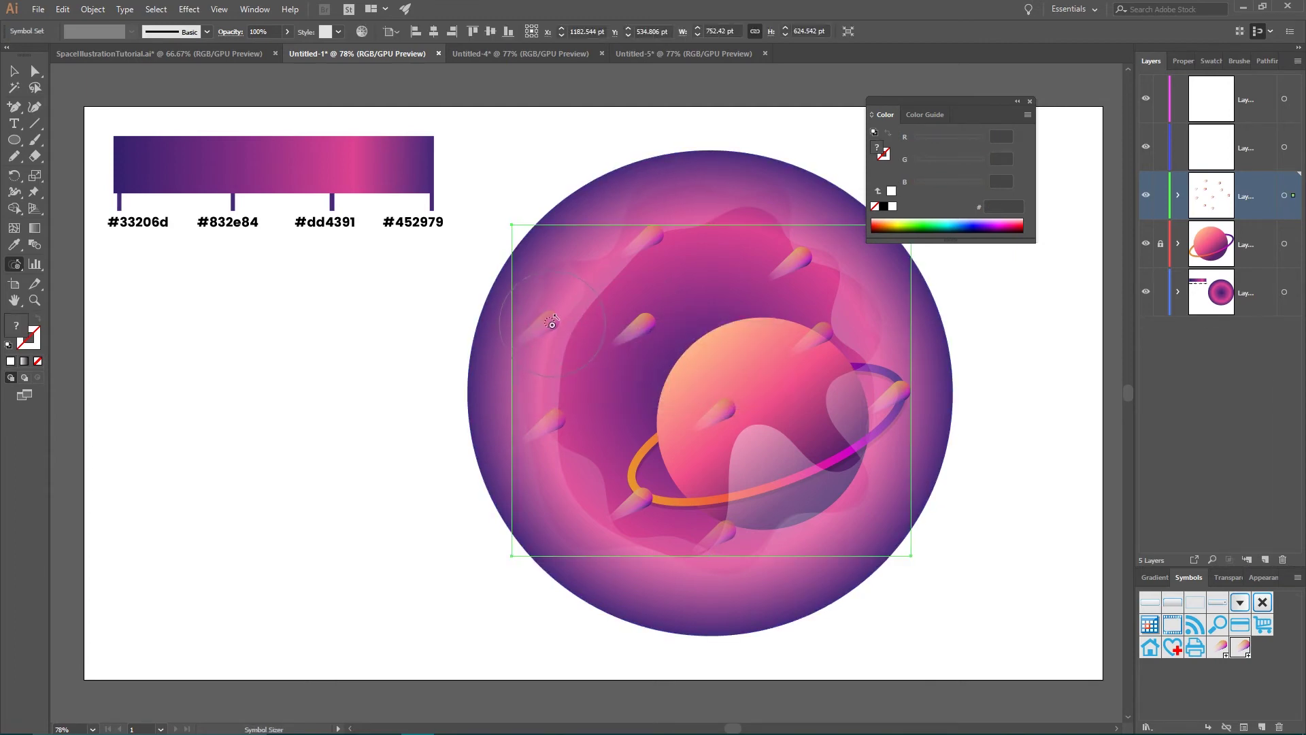
mouse_move(554, 322)
mouse_down()
mouse_move(562, 331)
mouse_move(540, 330)
mouse_move(556, 447)
mouse_move(655, 512)
mouse_move(636, 511)
mouse_move(678, 258)
mouse_move(648, 247)
mouse_up()
drag(795, 266, 794, 266)
drag(714, 419, 715, 419)
drag(550, 430, 550, 430)
key(v)
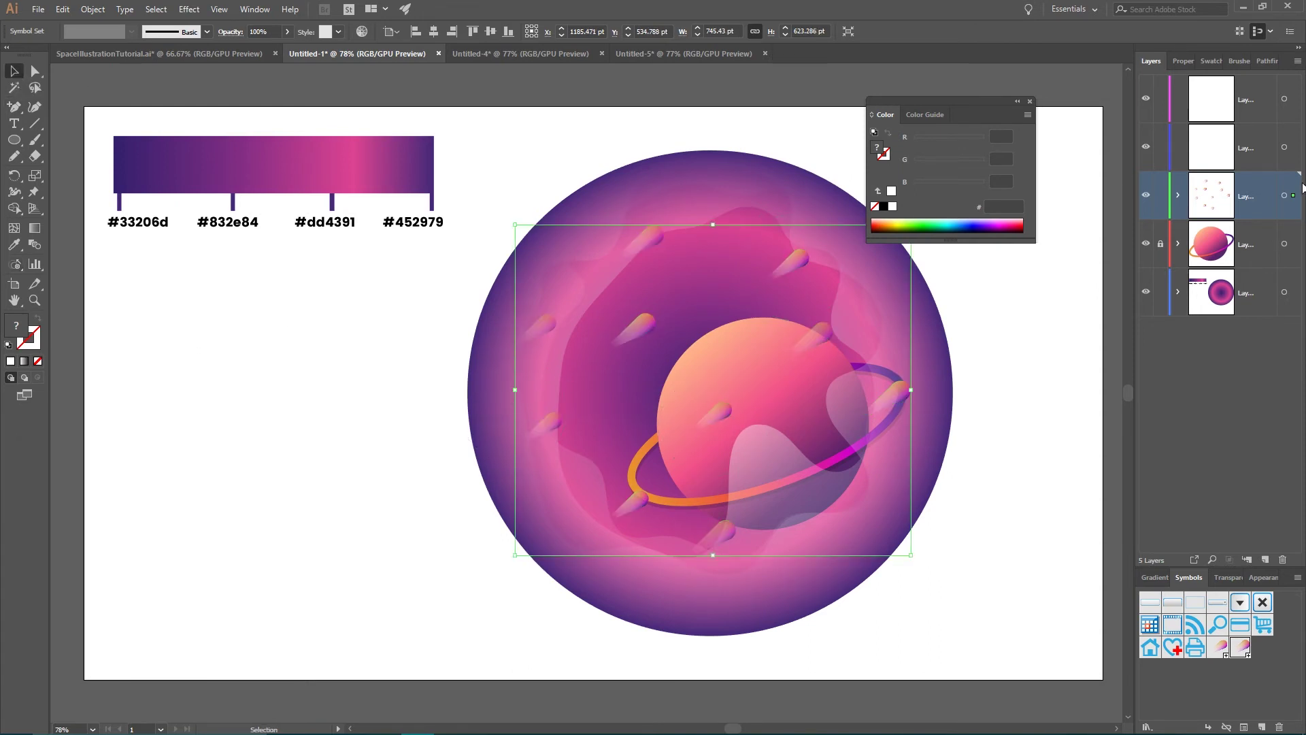
click(1228, 577)
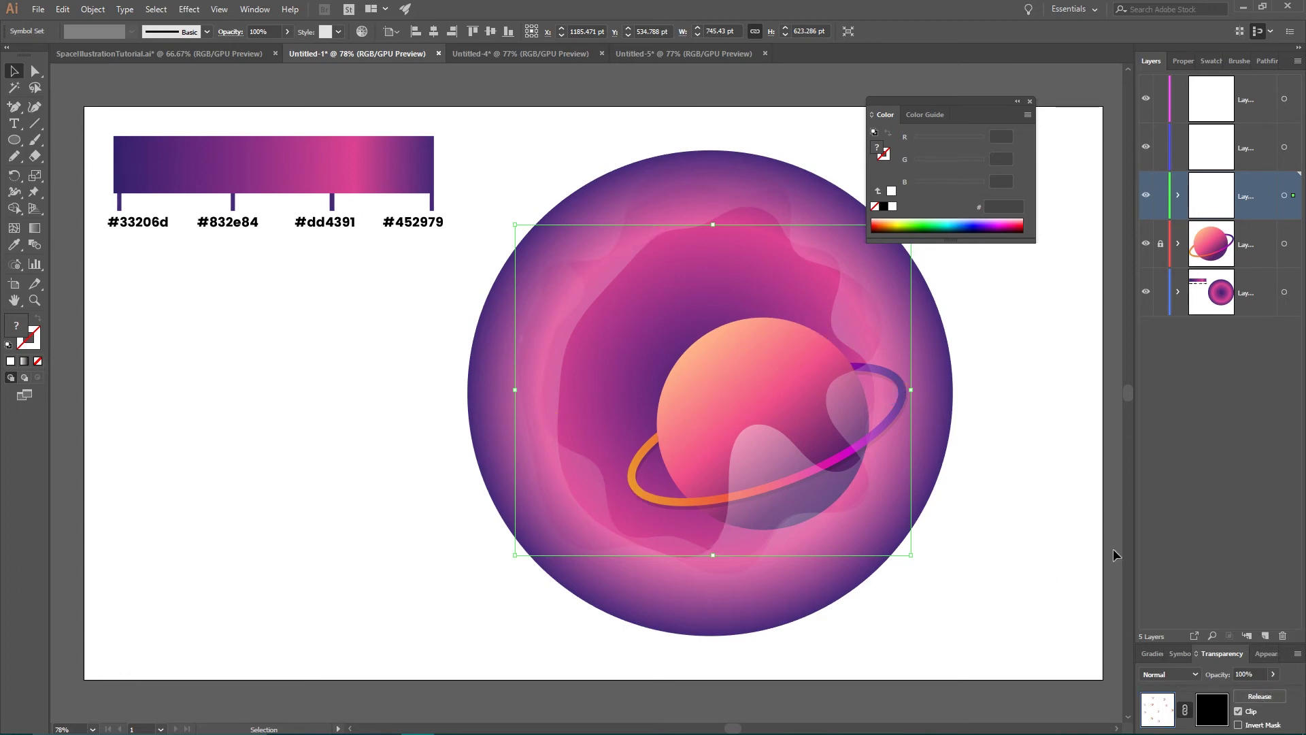
Create an opacity mask on the comets and start editing it
mouse_move(1230, 719)
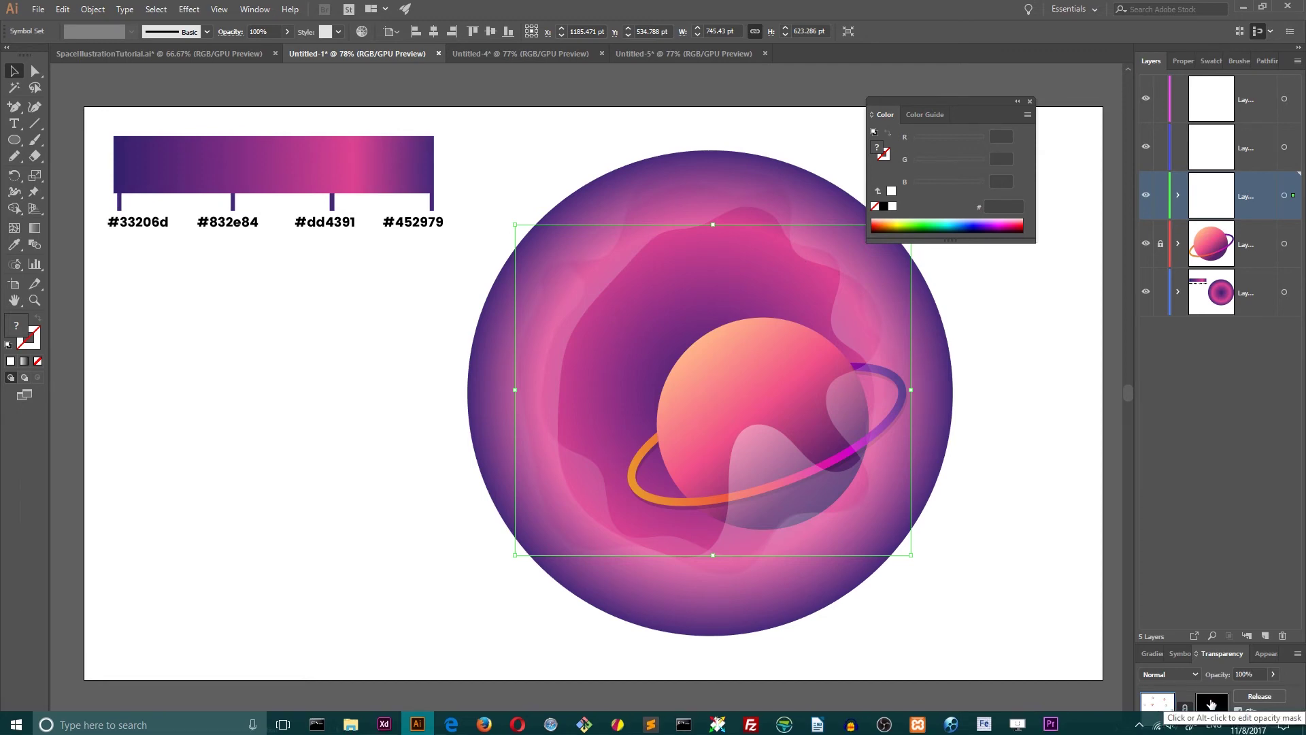
click(1211, 703)
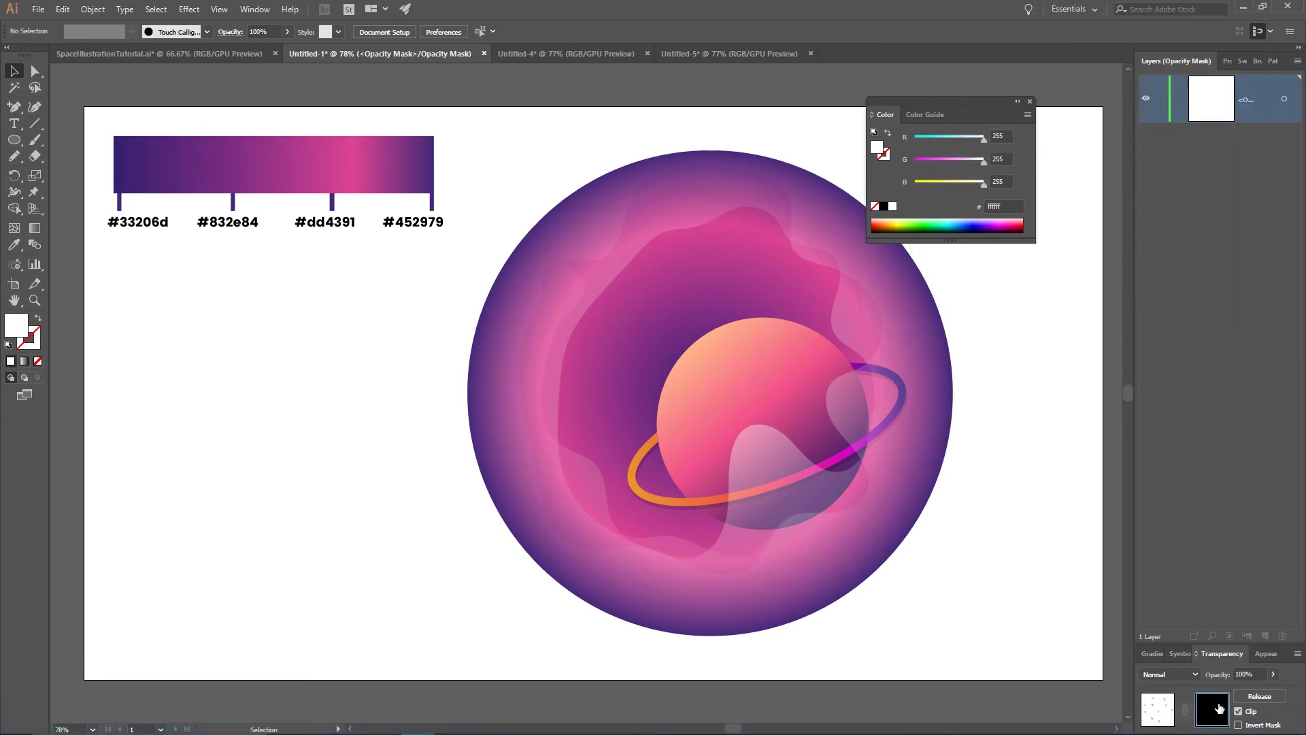
click(14, 139)
click(71, 174)
Draw a 915 pt circle in the mask and align it over the background circle
click(714, 392)
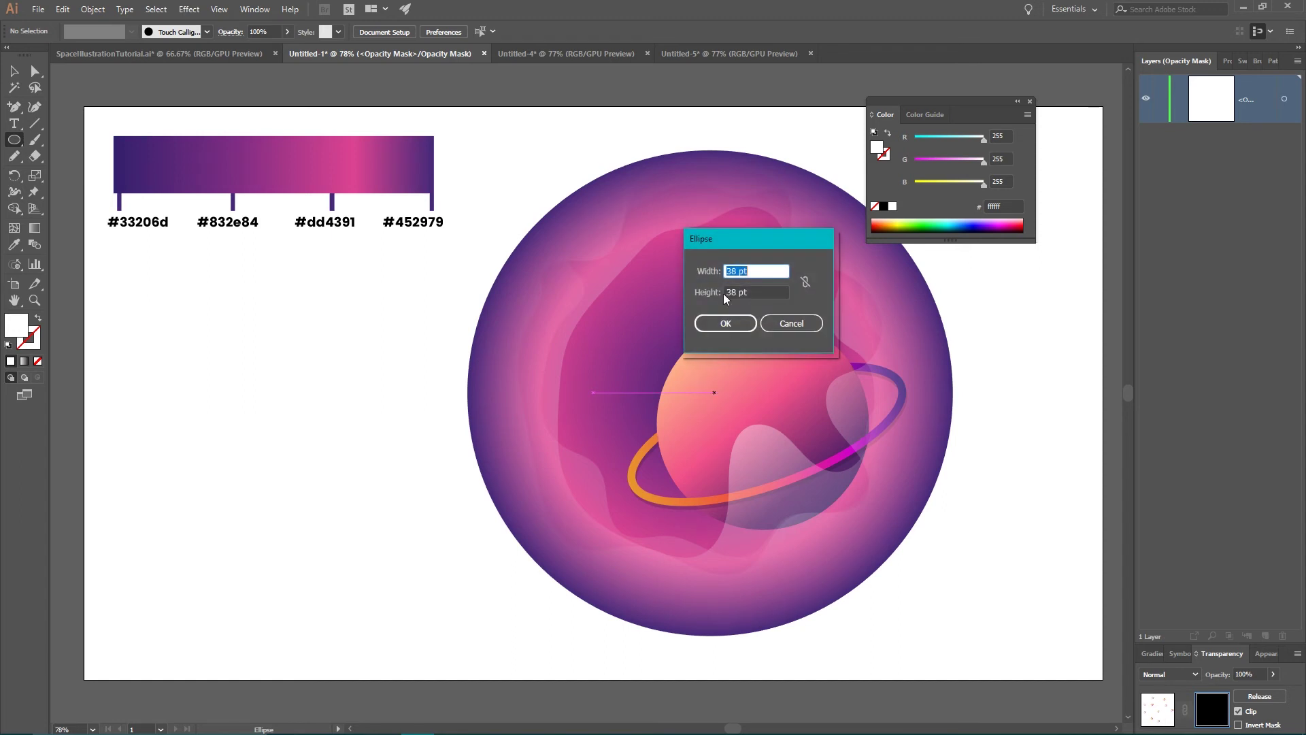
click(803, 280)
drag(737, 271, 722, 270)
text(915)
key(Return)
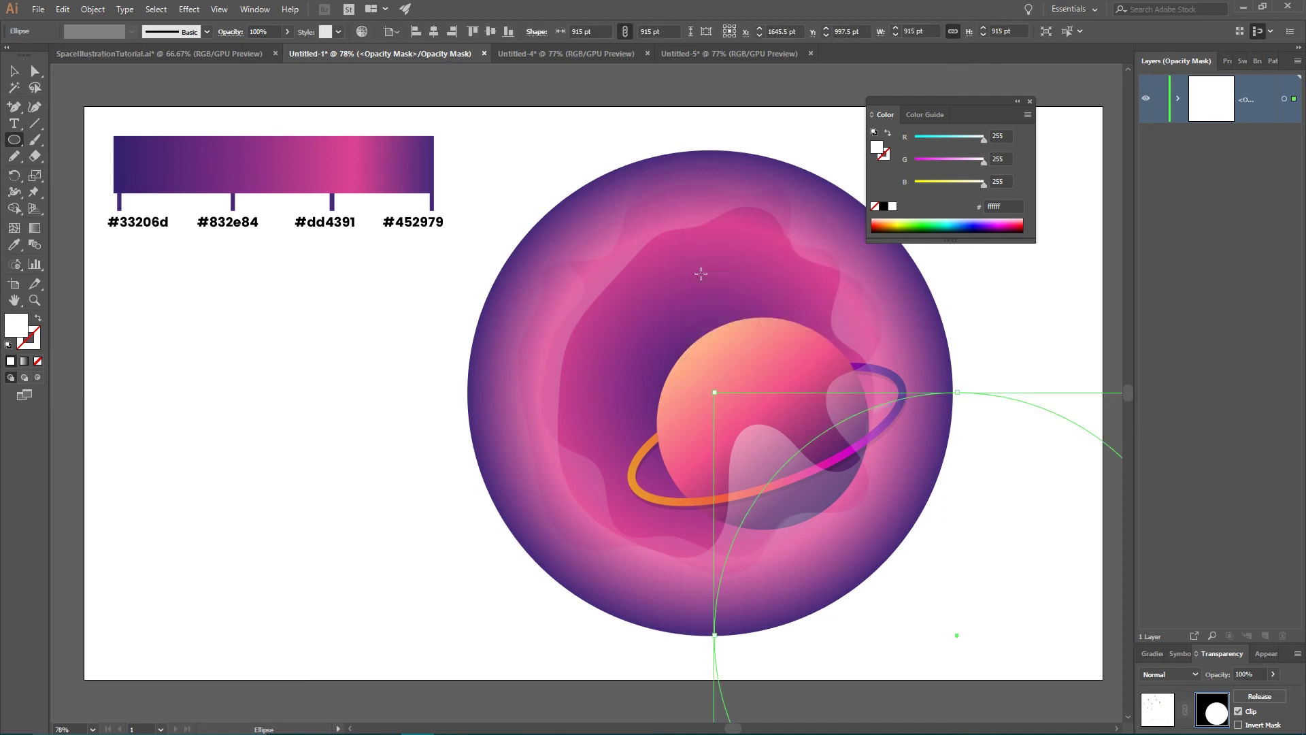
click(15, 71)
drag(971, 396, 724, 153)
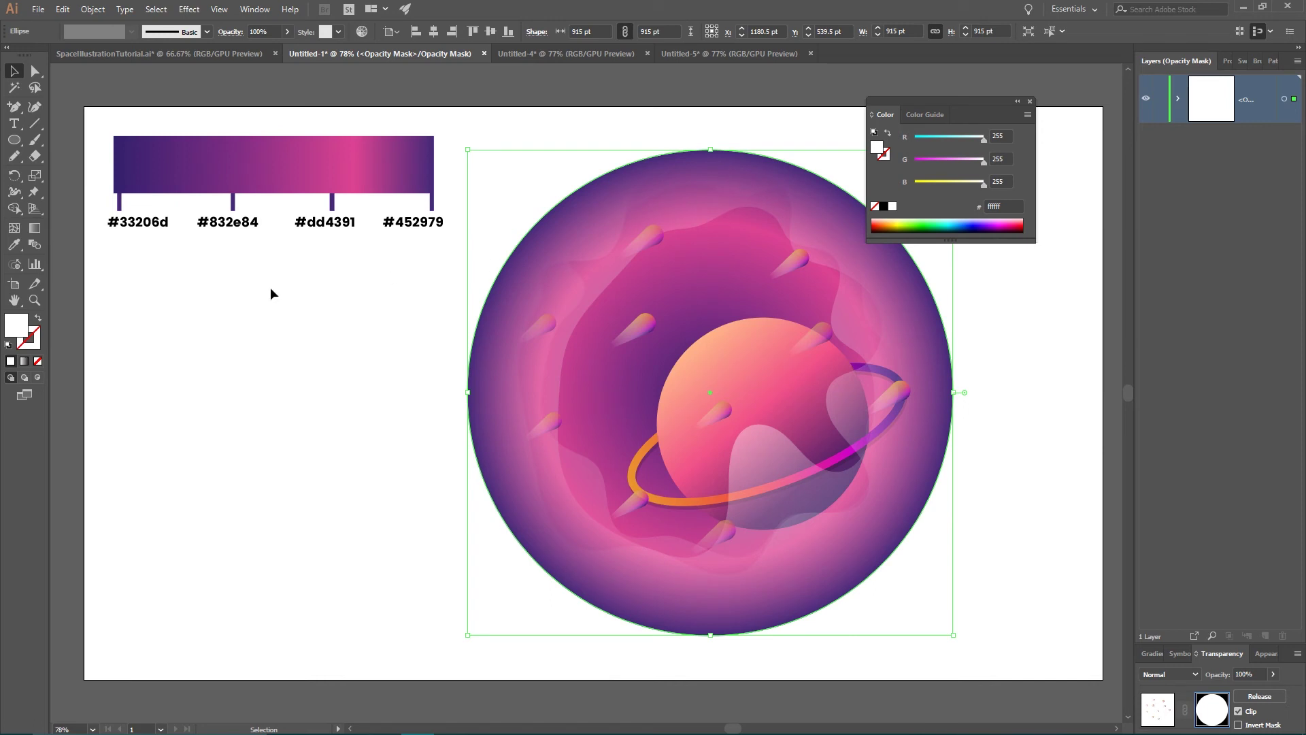
Fill the mask circle with a reversed linear gradient running lower-left to upper-right, then exit the mask
click(1151, 653)
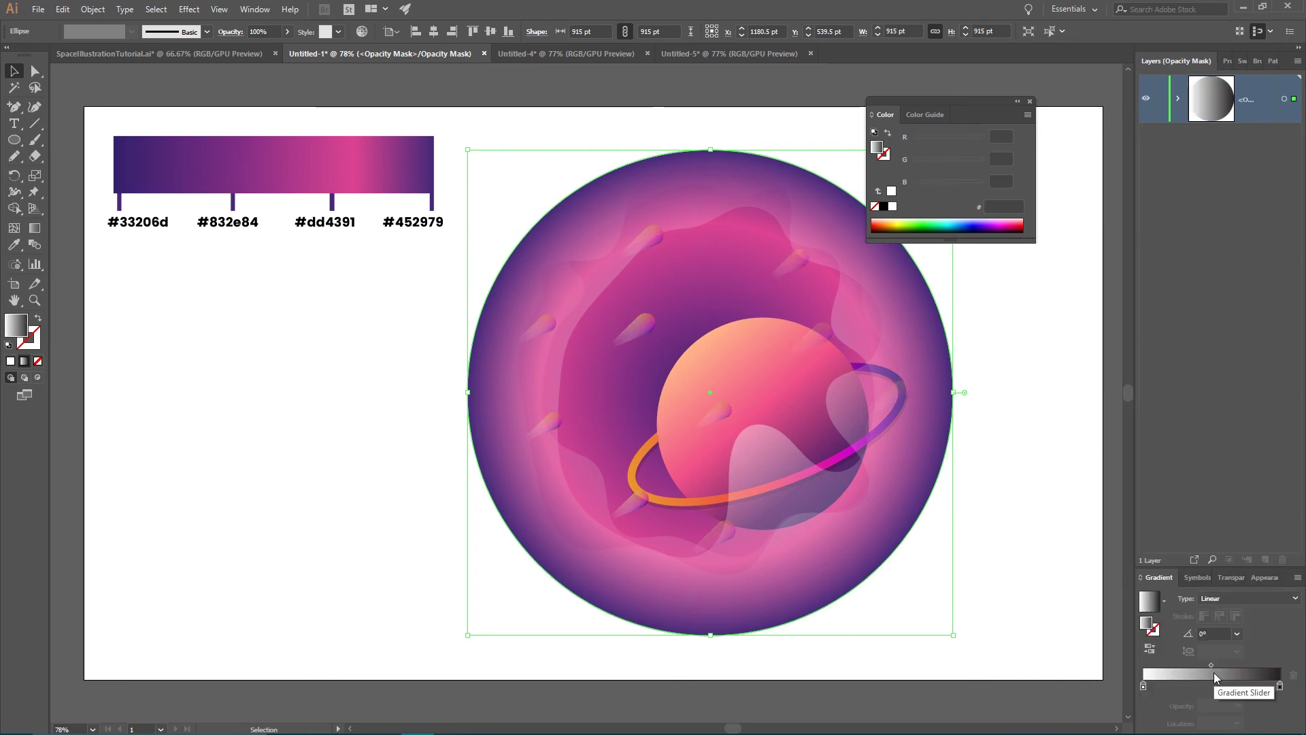
click(1227, 598)
click(1226, 615)
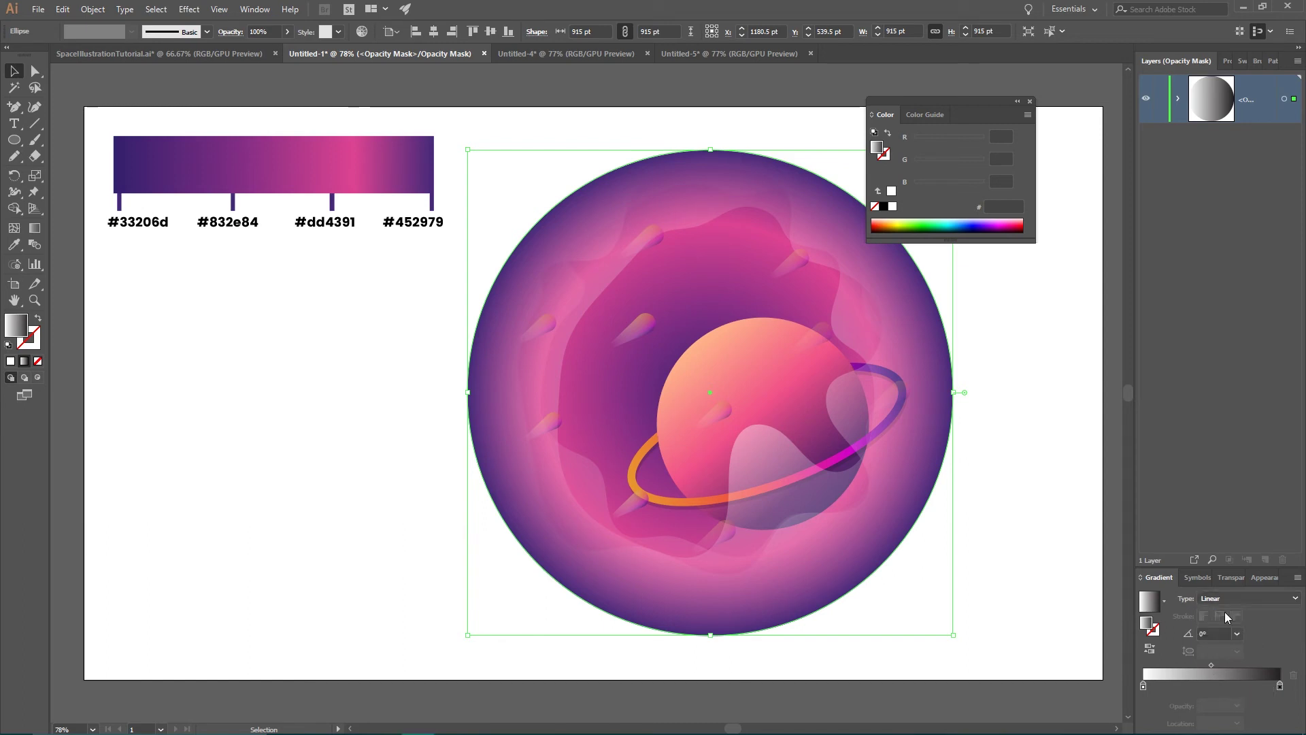
click(40, 230)
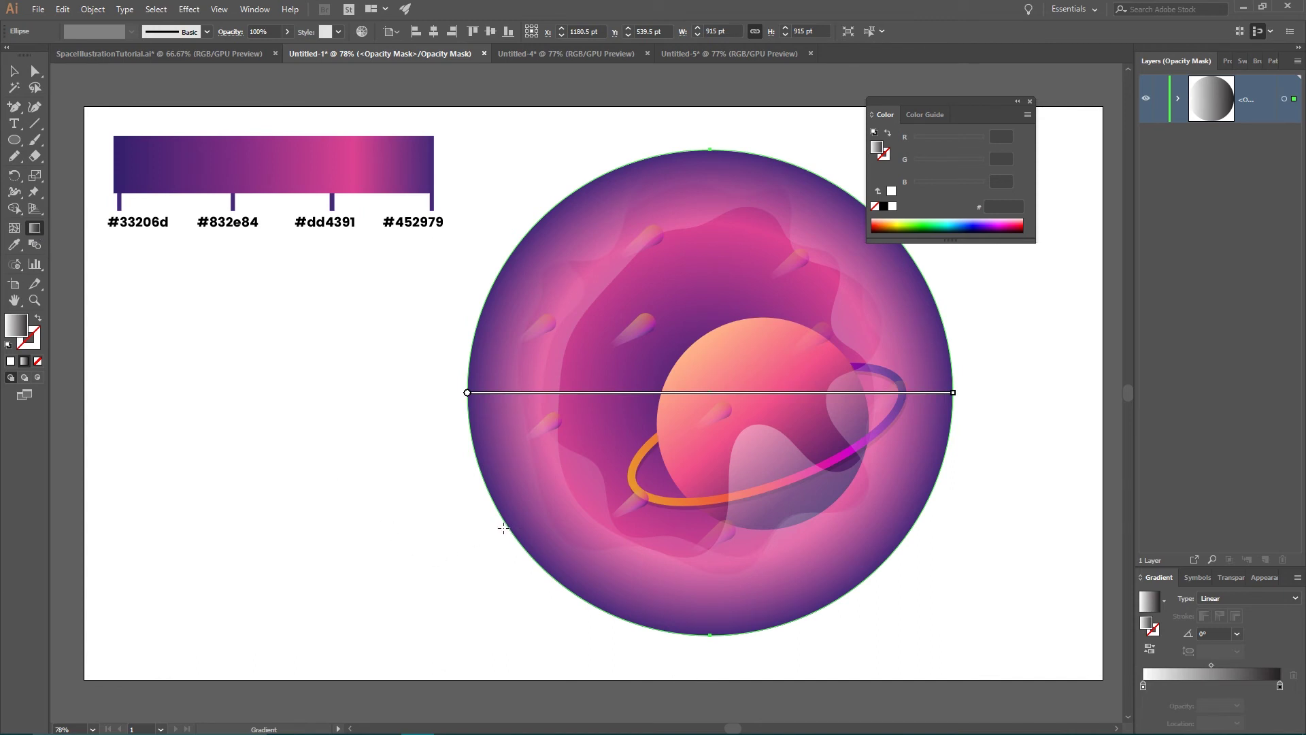
mouse_move(506, 526)
mouse_down()
mouse_move(843, 248)
mouse_move(862, 197)
mouse_up()
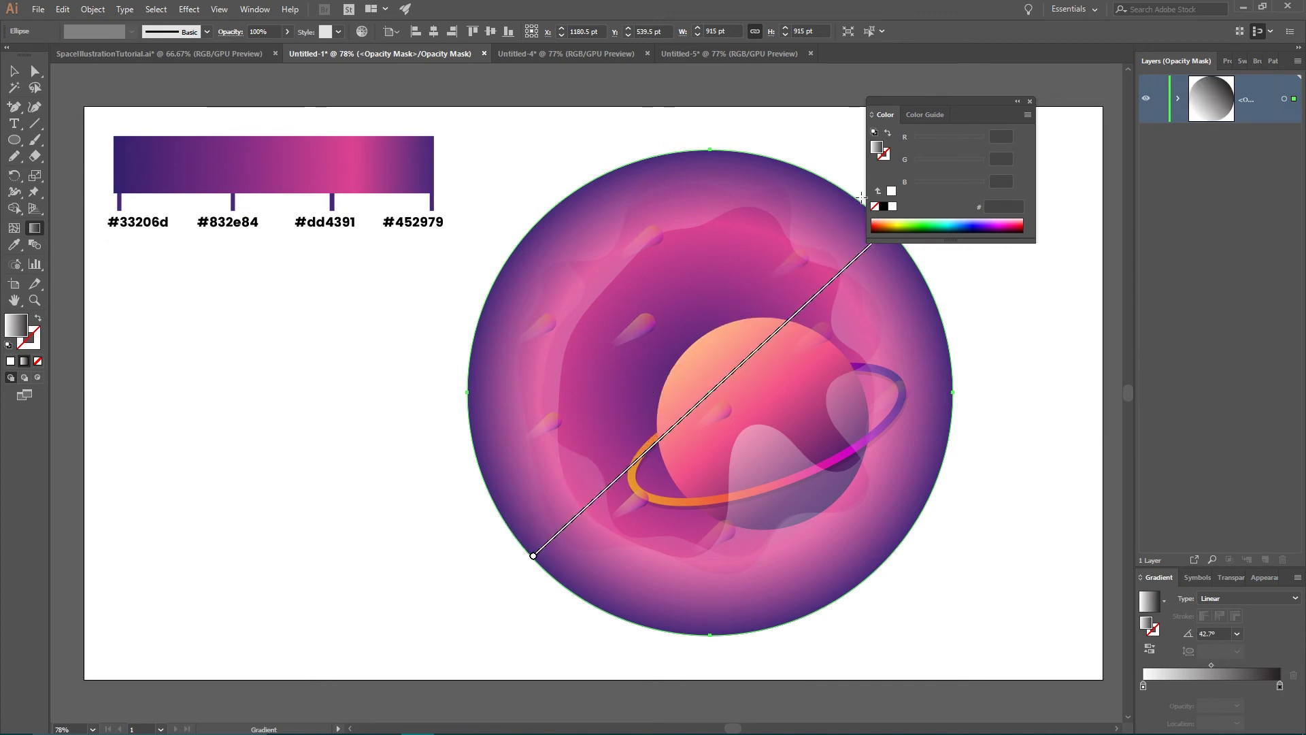
click(1150, 650)
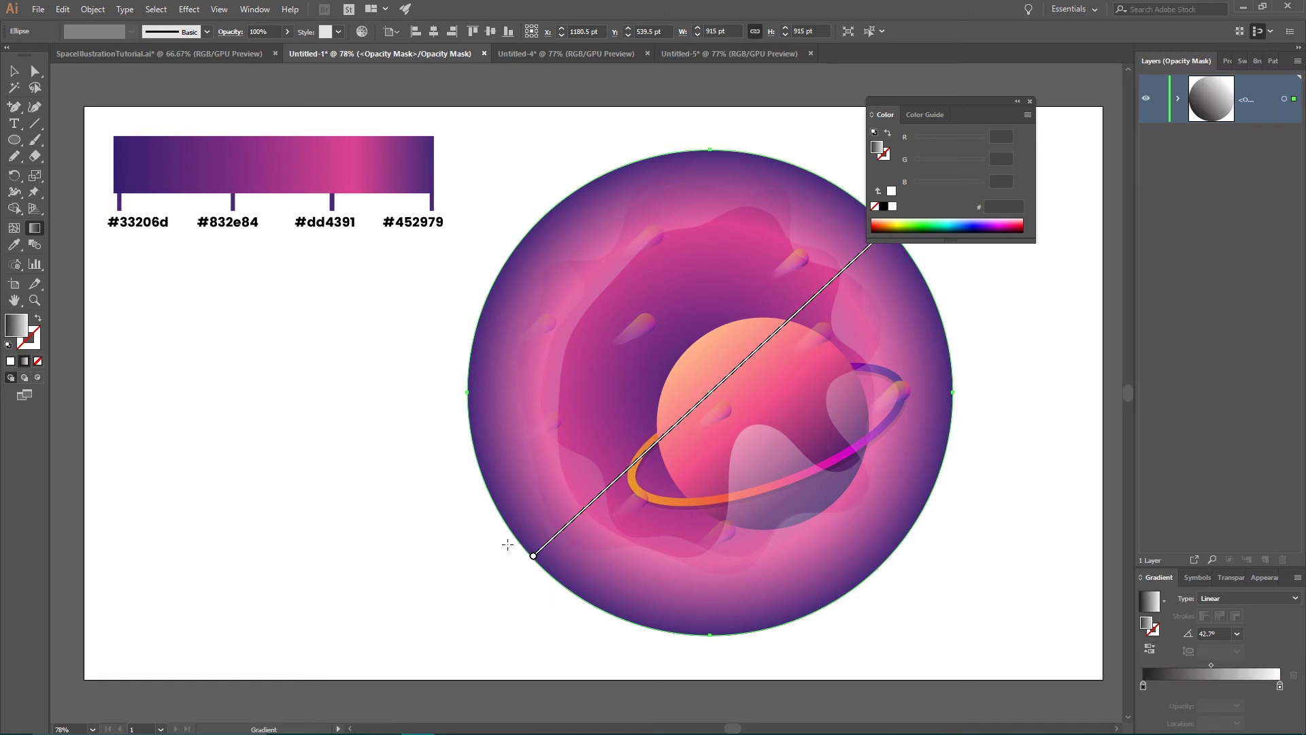
mouse_move(532, 558)
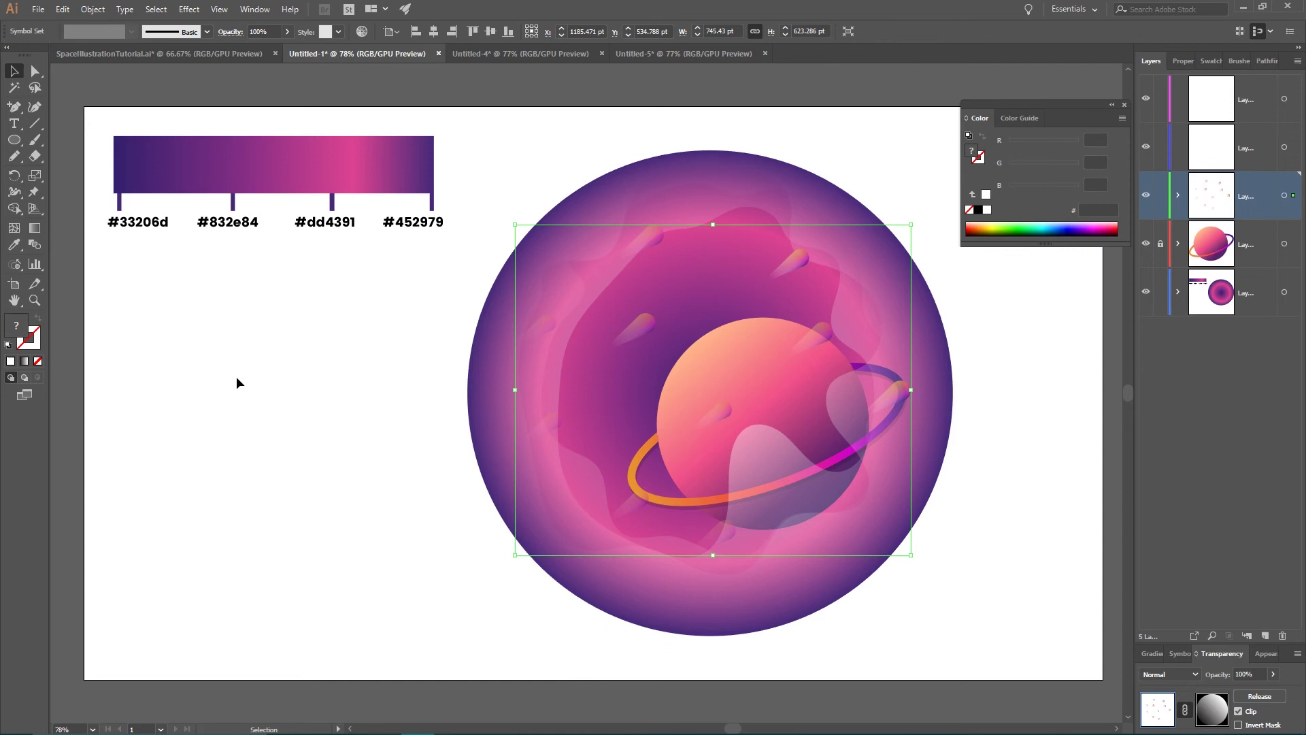
click(270, 369)
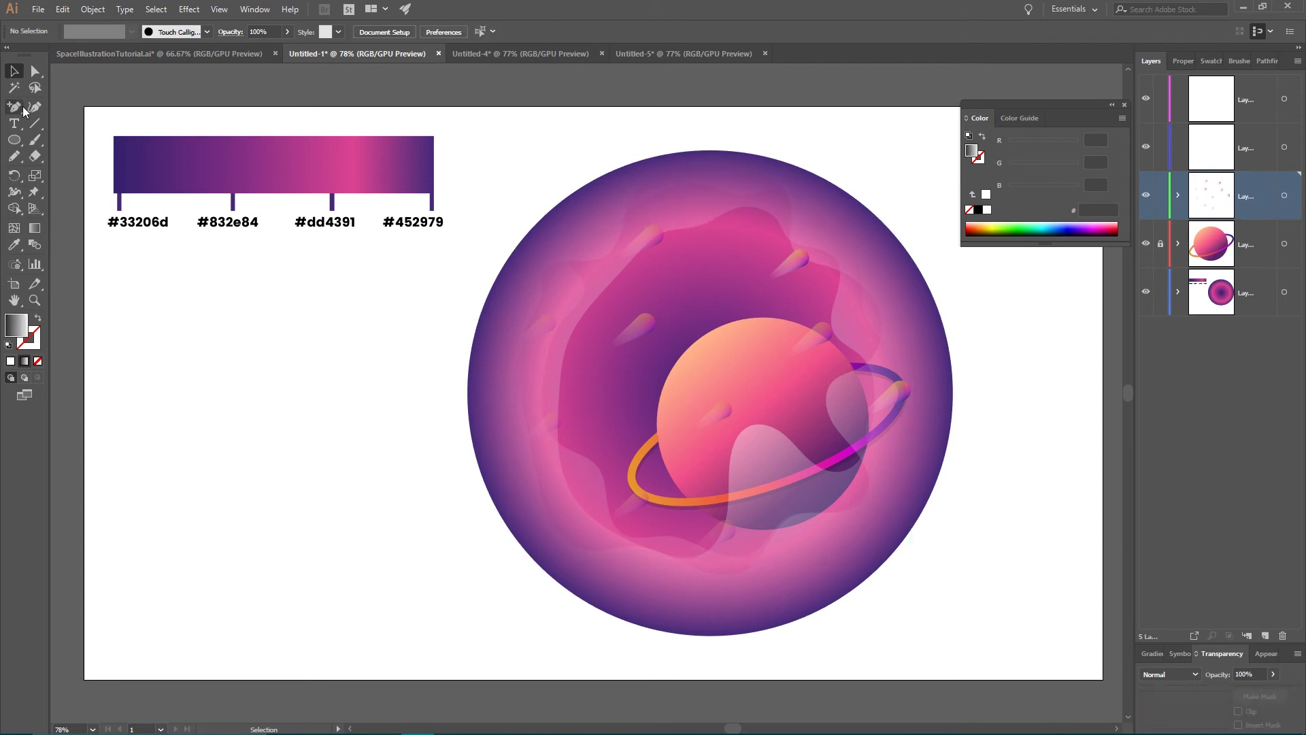
Draw a small solid white dot and move it onto the second layer
drag(14, 140, 74, 179)
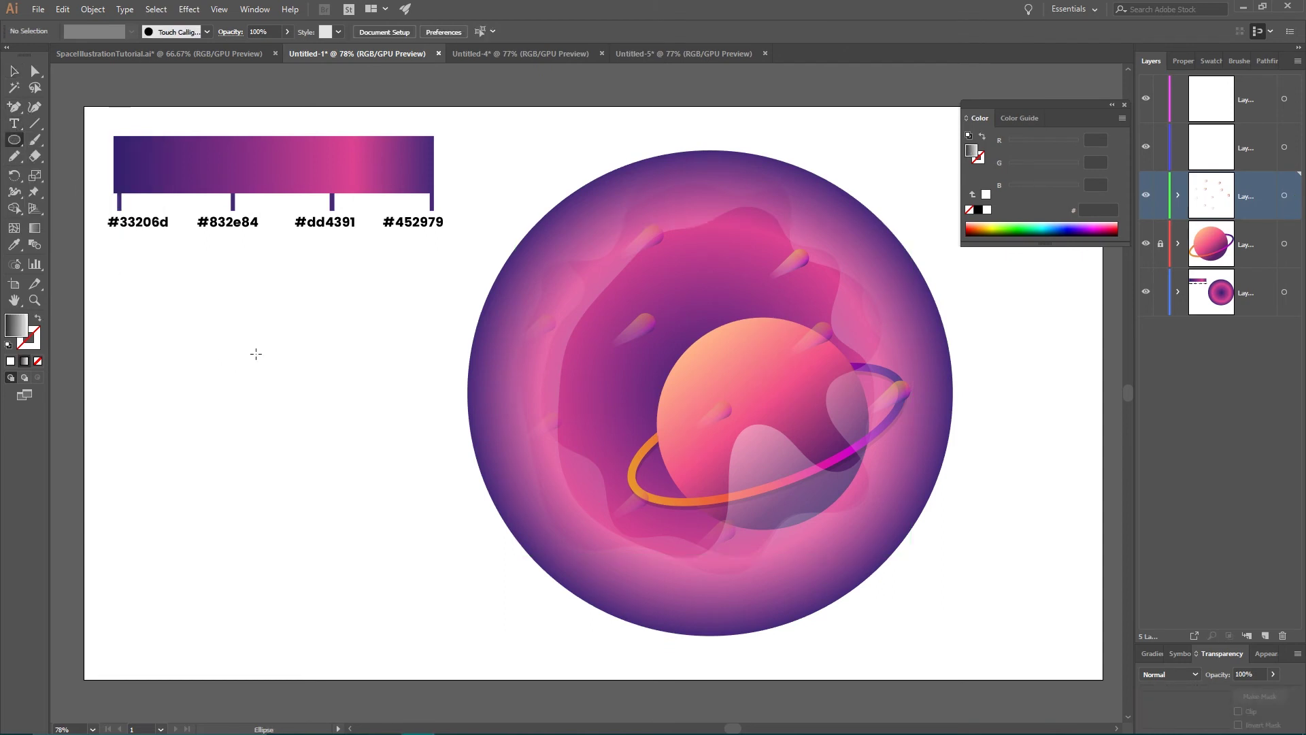
drag(498, 397, 497, 400)
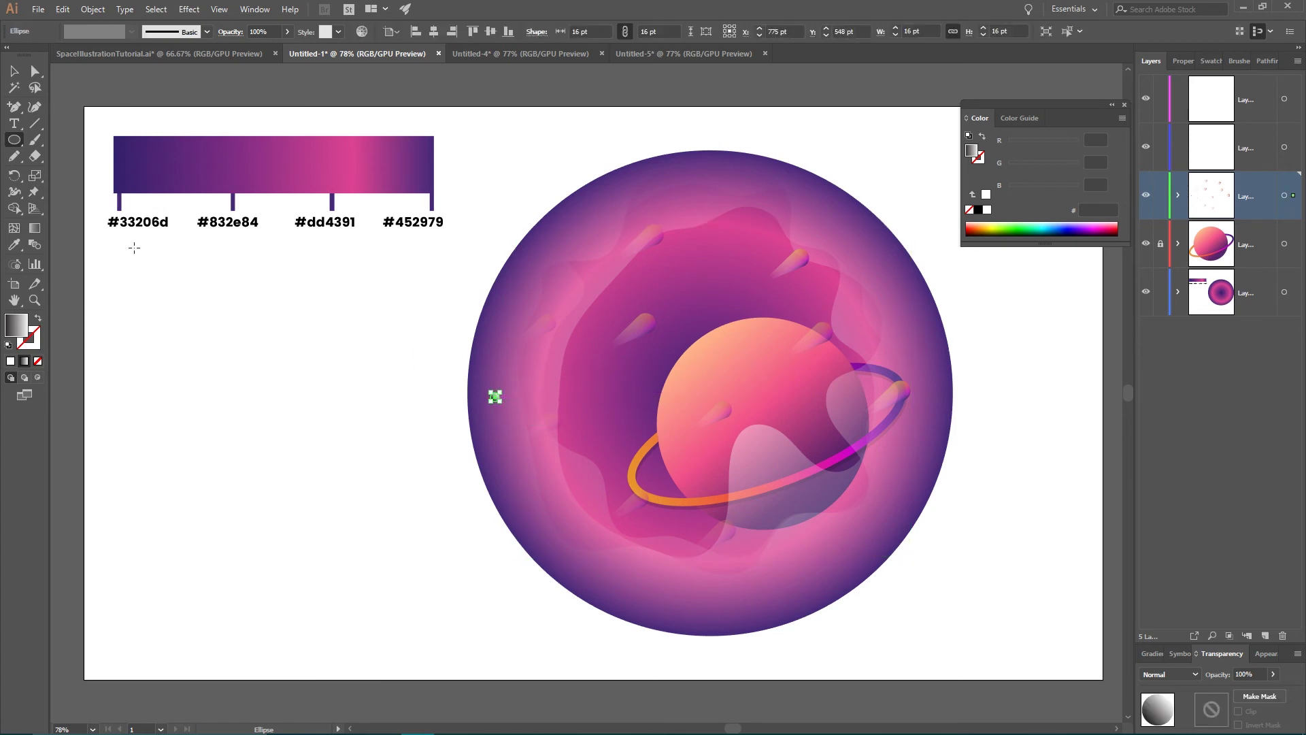
click(10, 361)
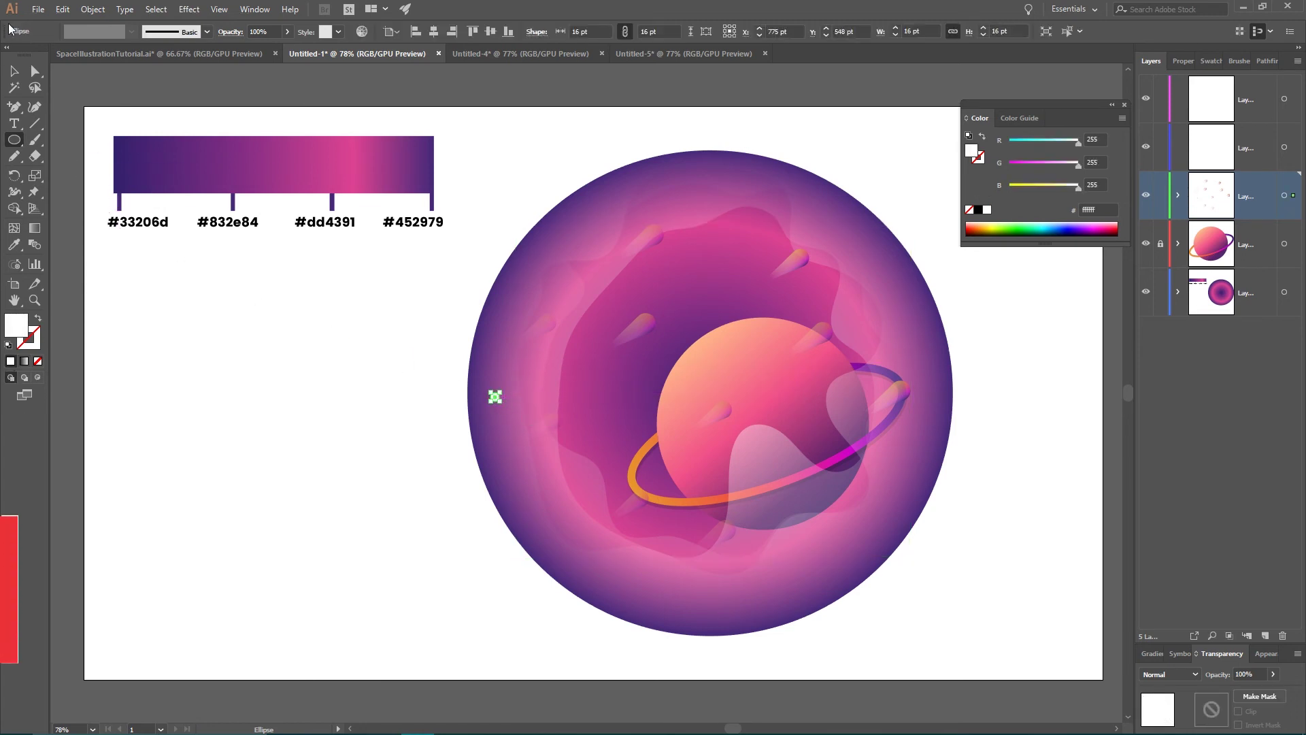
click(12, 71)
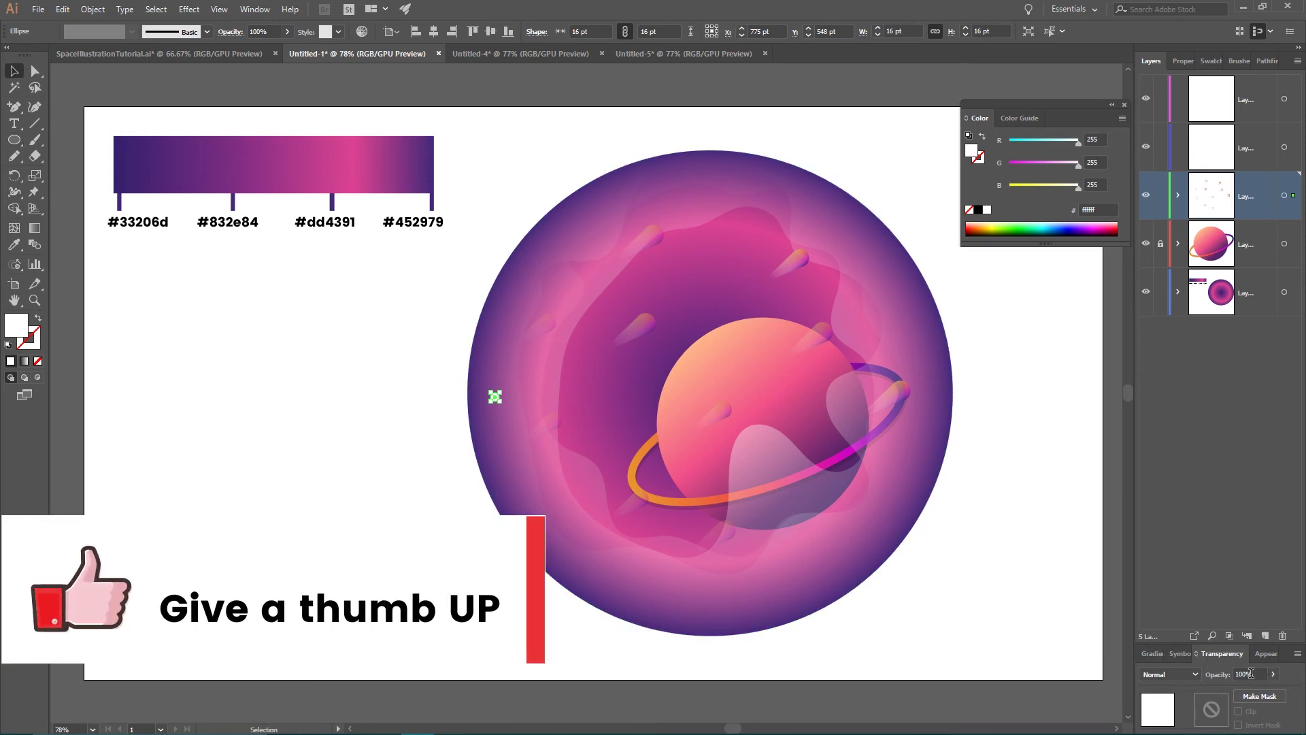
drag(1294, 196, 1294, 147)
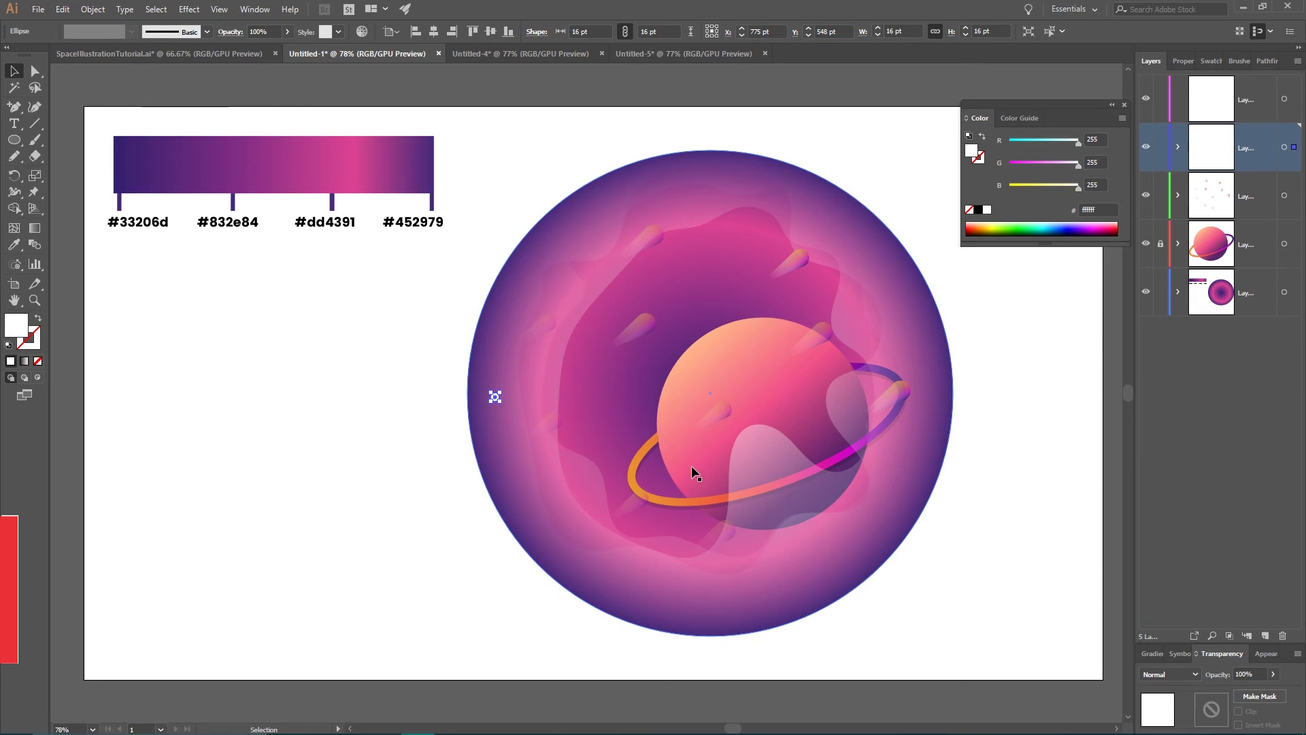
Save the white dot as New Symbol 2 in the Symbols panel
scroll(678, 479, right, 5)
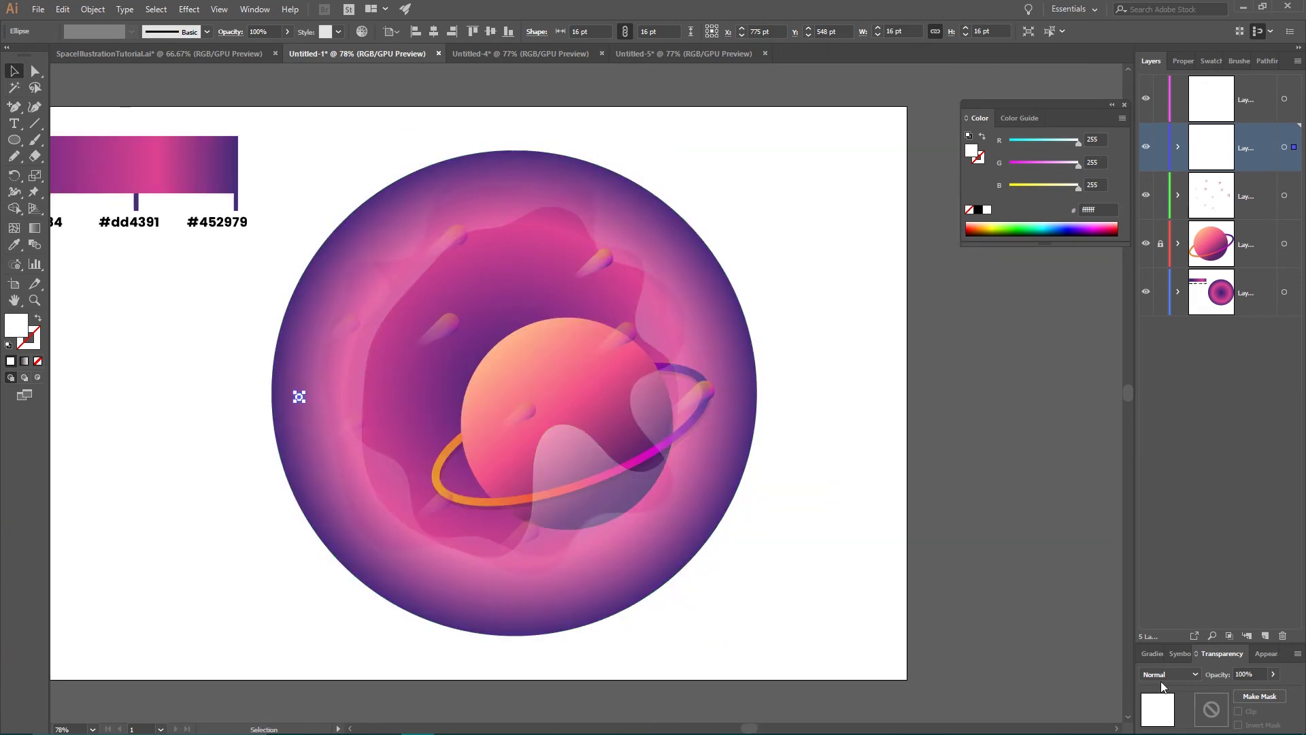
click(1182, 653)
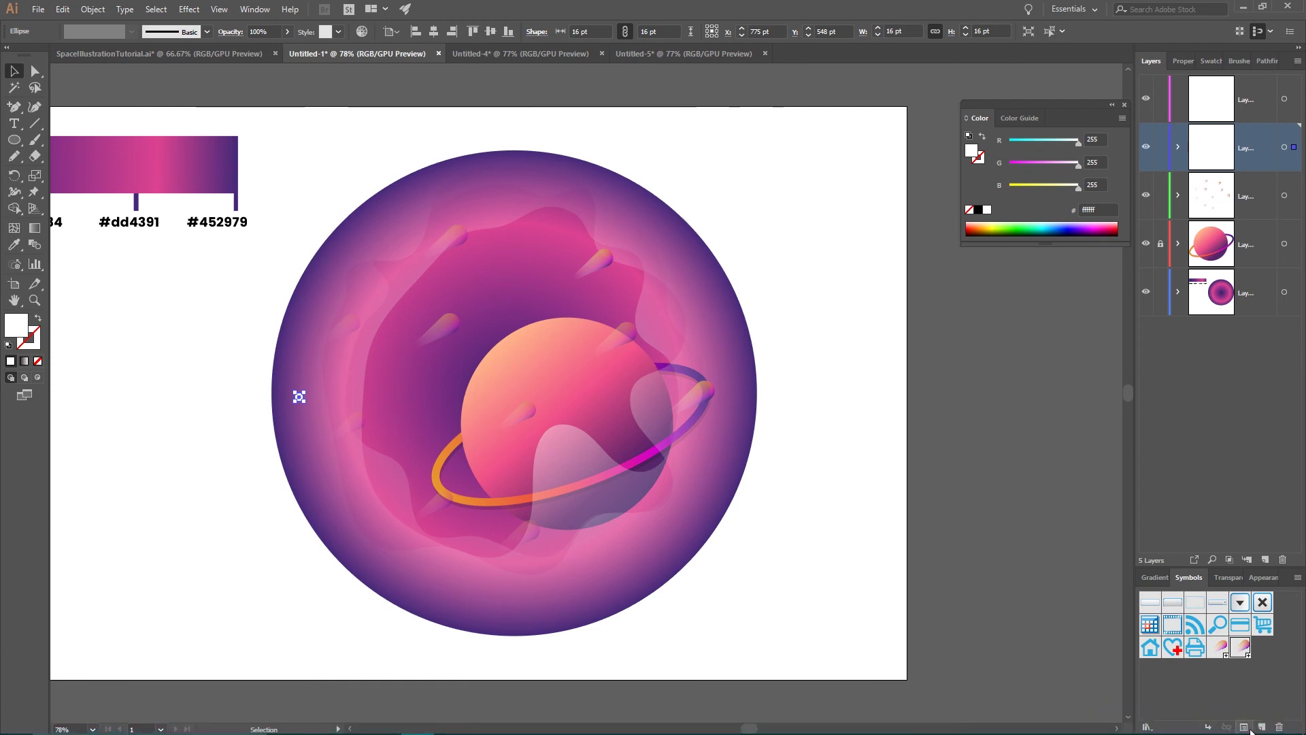
key(p)
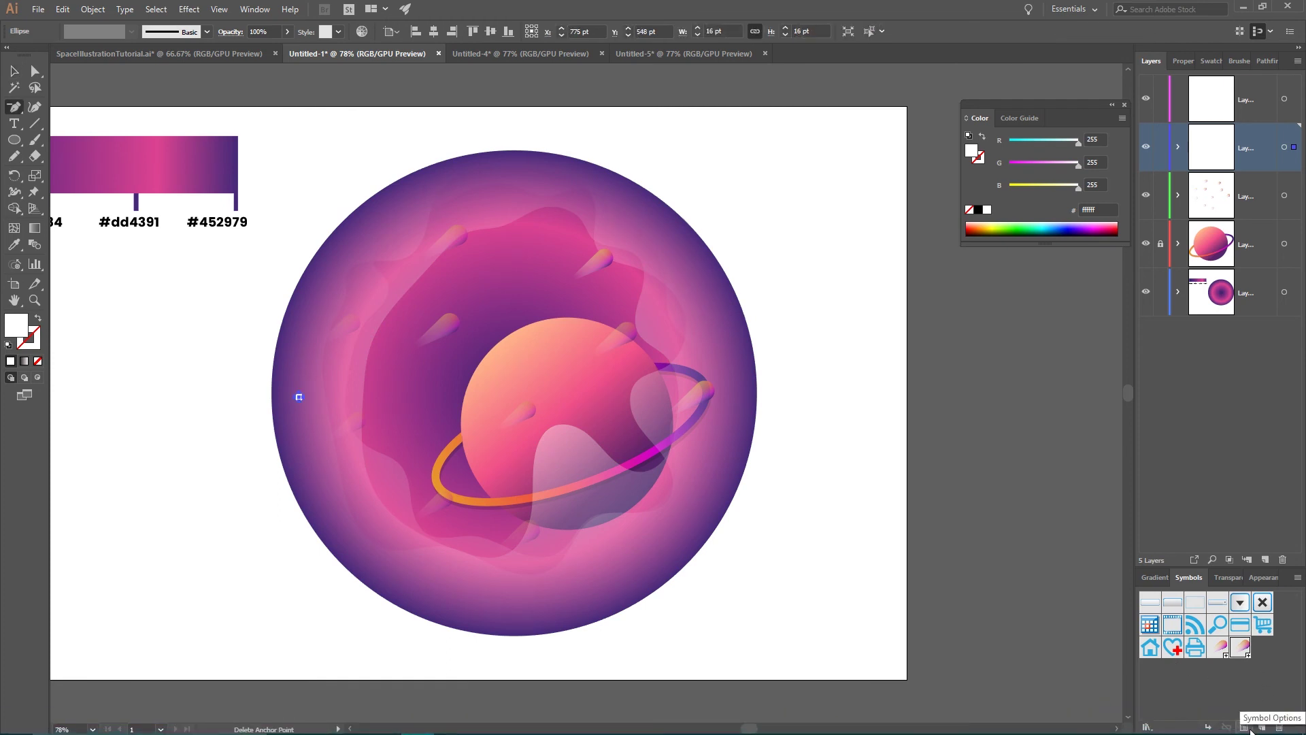
key(super+plus)
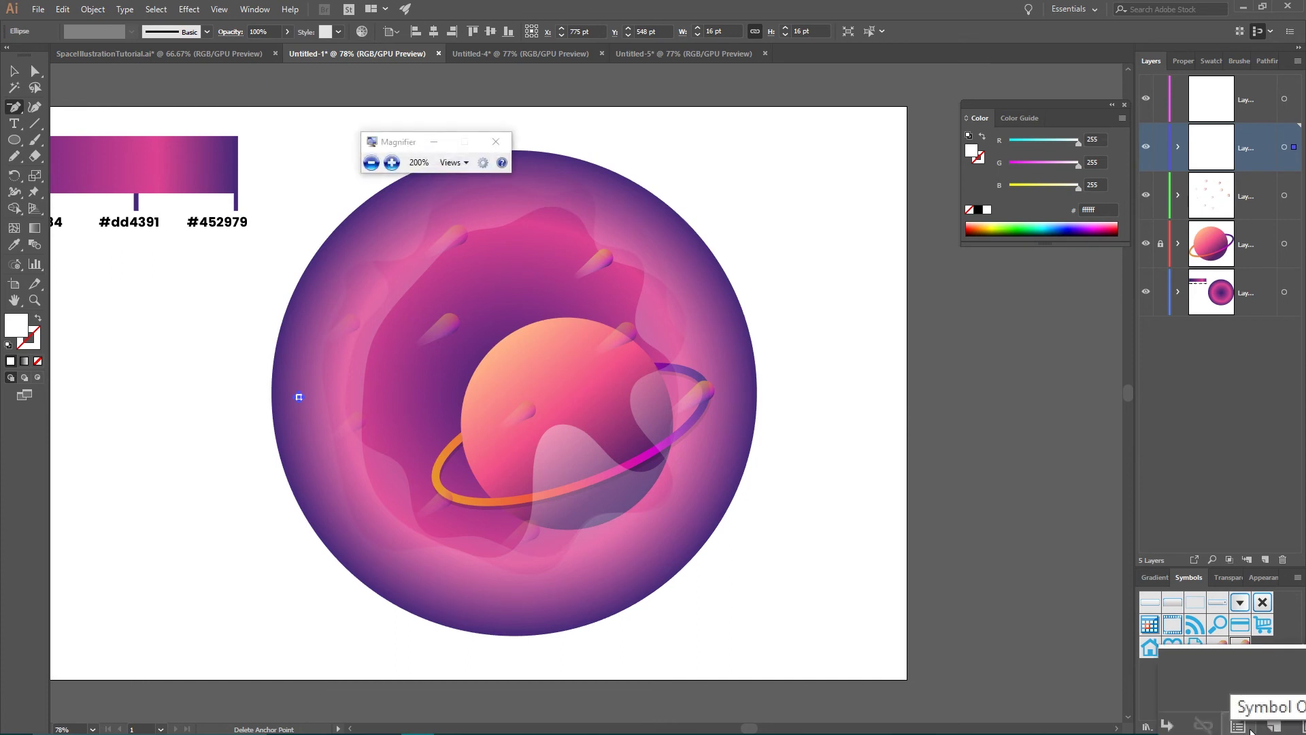
click(1262, 727)
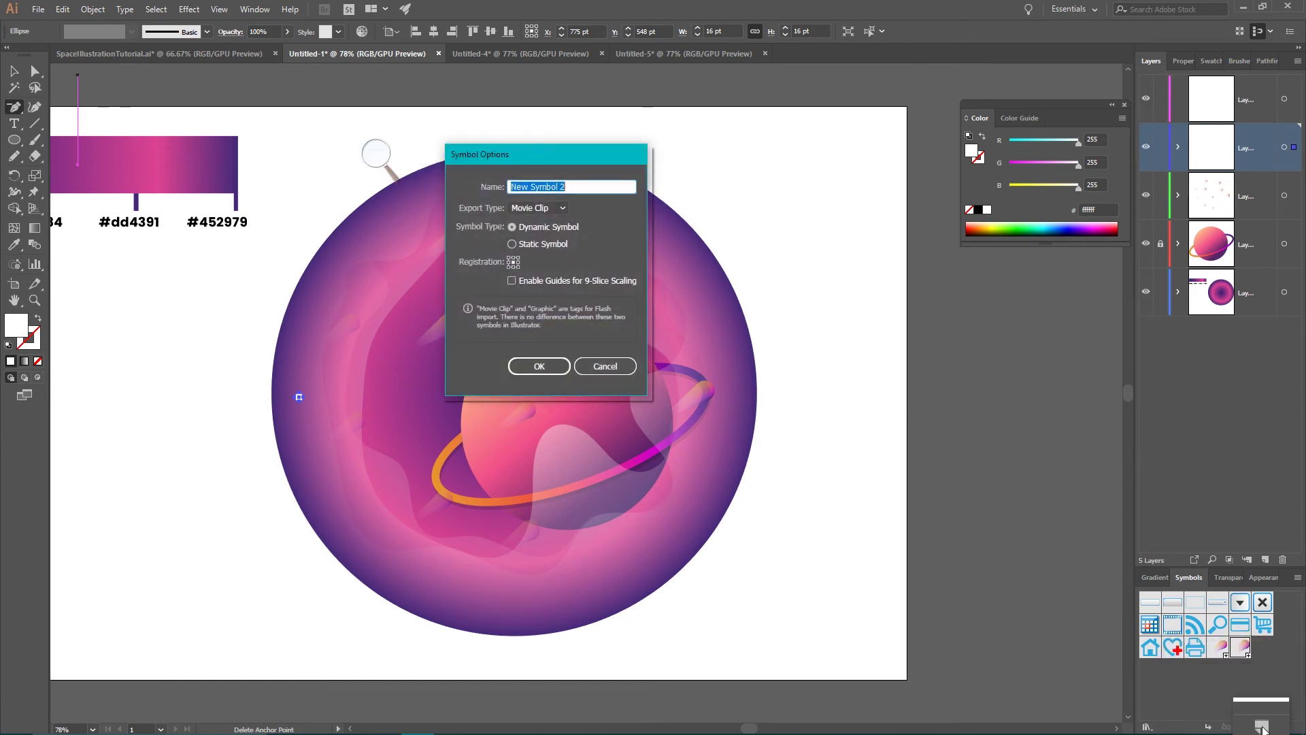
click(544, 373)
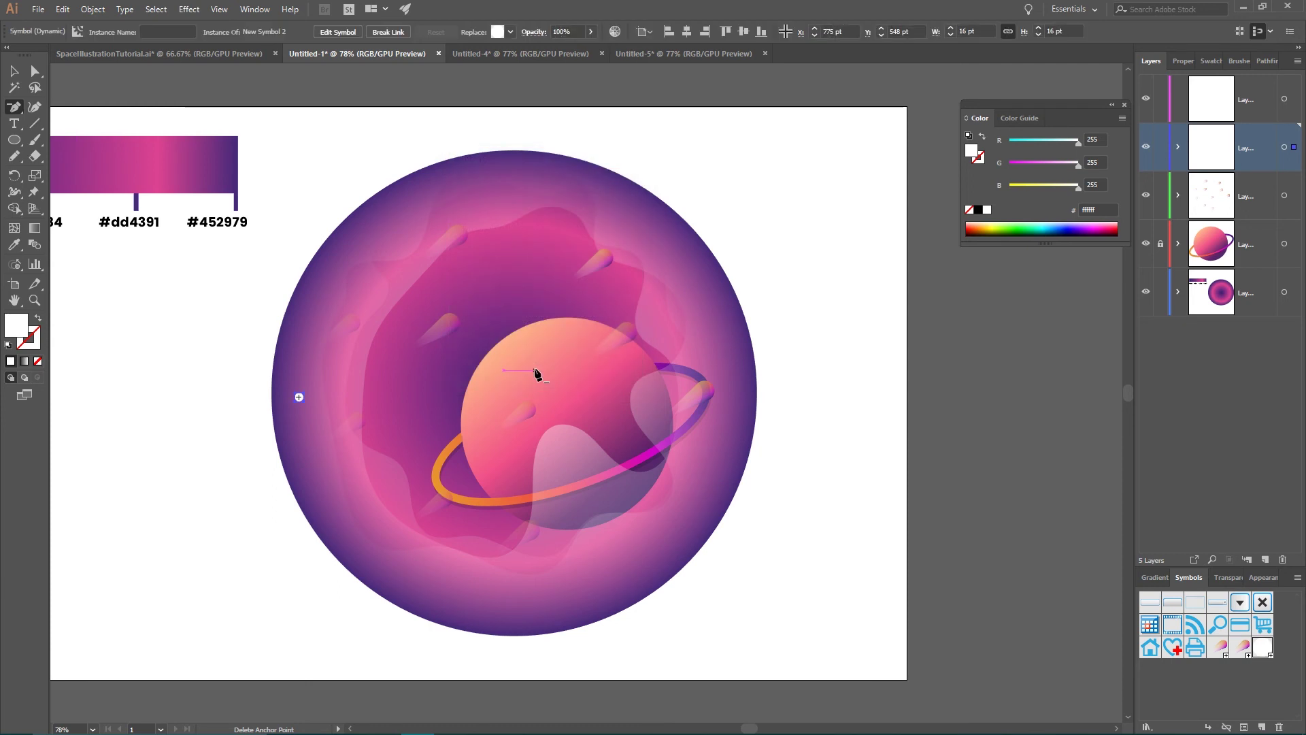
Spray star dots over the upper-left, across the planet and near the bottom of the scene
click(17, 265)
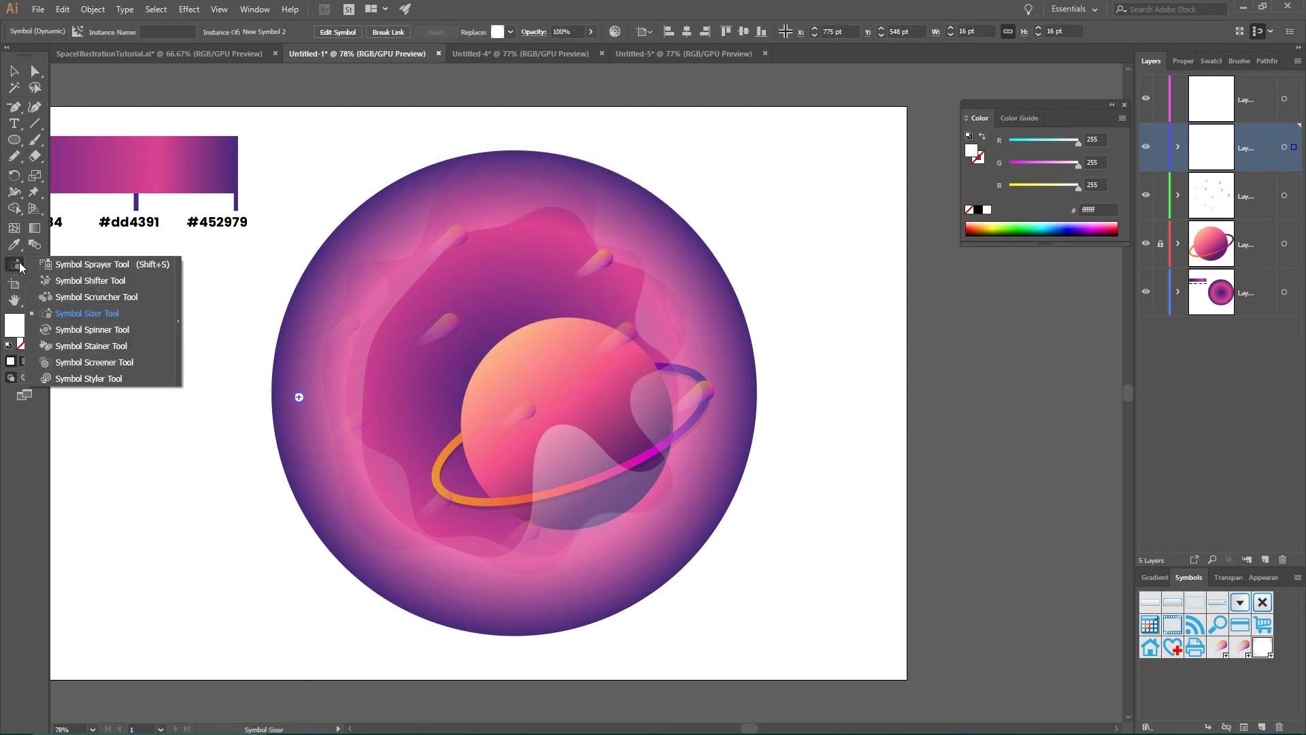
click(90, 265)
mouse_move(364, 354)
mouse_down()
mouse_move(410, 349)
mouse_move(472, 251)
mouse_up()
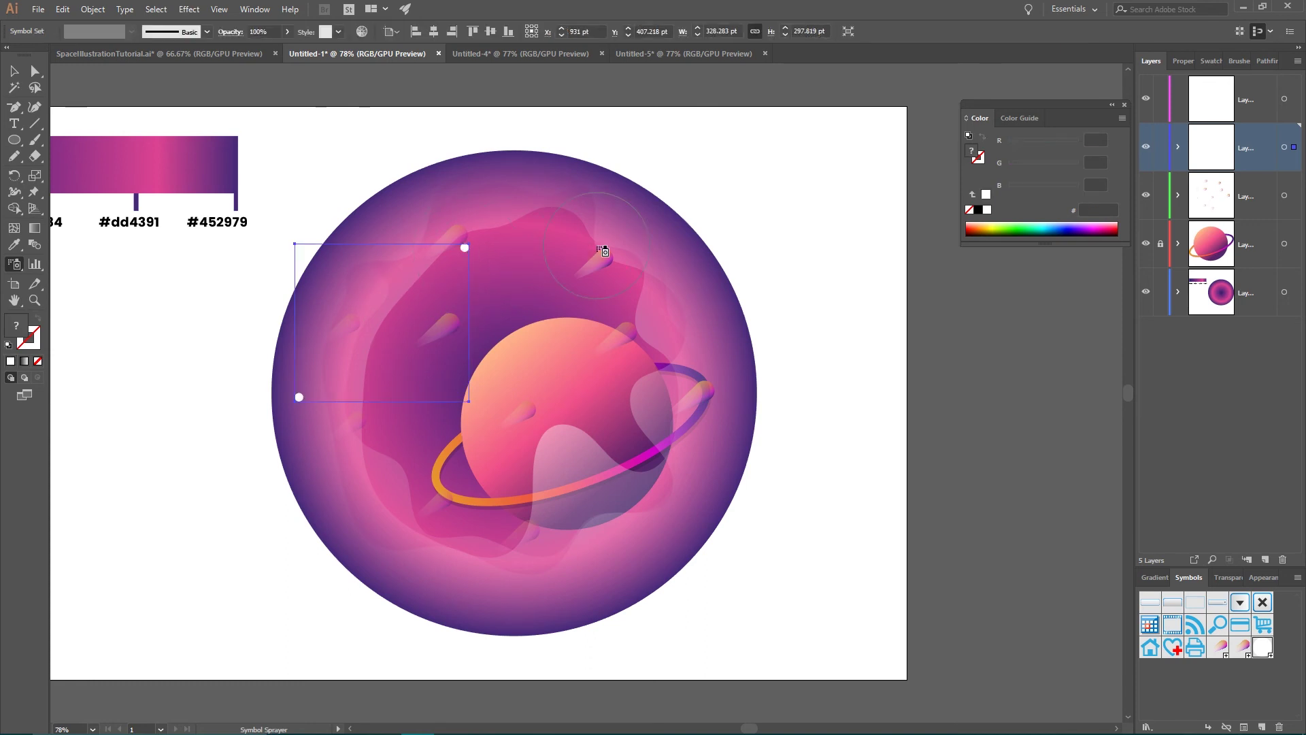
mouse_move(603, 251)
mouse_down()
mouse_move(708, 378)
mouse_move(623, 512)
mouse_move(463, 542)
mouse_move(613, 515)
mouse_move(542, 362)
mouse_move(409, 457)
mouse_move(545, 275)
mouse_move(392, 315)
mouse_move(467, 161)
mouse_move(365, 496)
mouse_up()
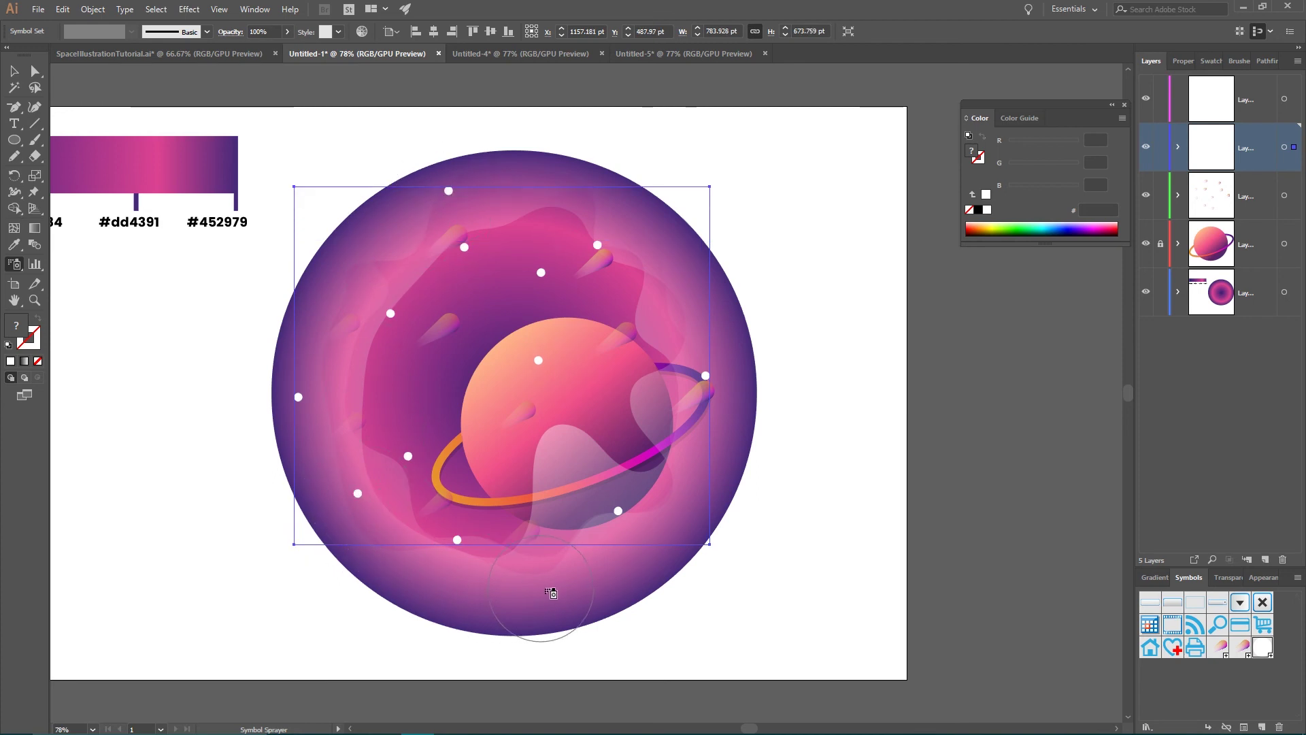
click(551, 593)
Shrink several stars, including the one left of the planet, with the Symbol Sizer
drag(14, 264, 102, 324)
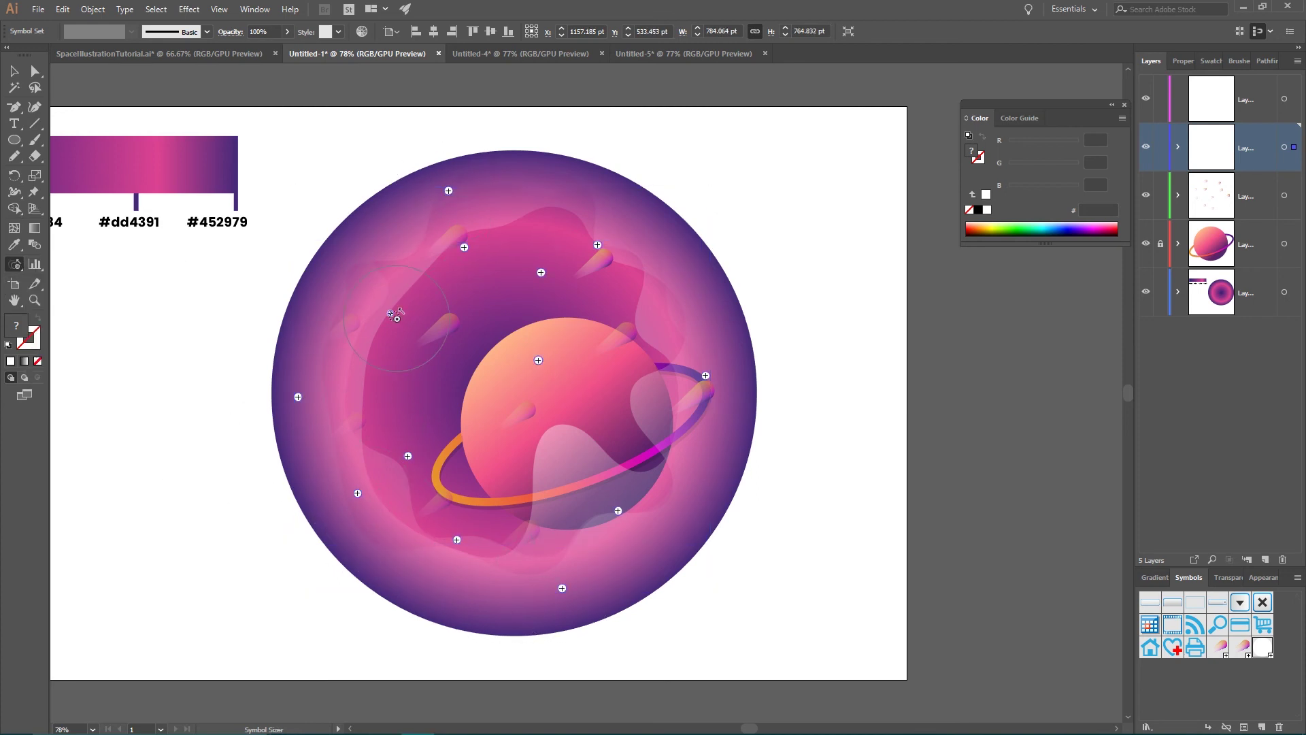
mouse_move(395, 315)
mouse_down()
mouse_move(460, 260)
mouse_move(618, 266)
mouse_move(610, 258)
mouse_move(553, 391)
mouse_move(541, 370)
mouse_move(425, 511)
mouse_move(454, 539)
mouse_move(344, 486)
mouse_move(299, 408)
mouse_up()
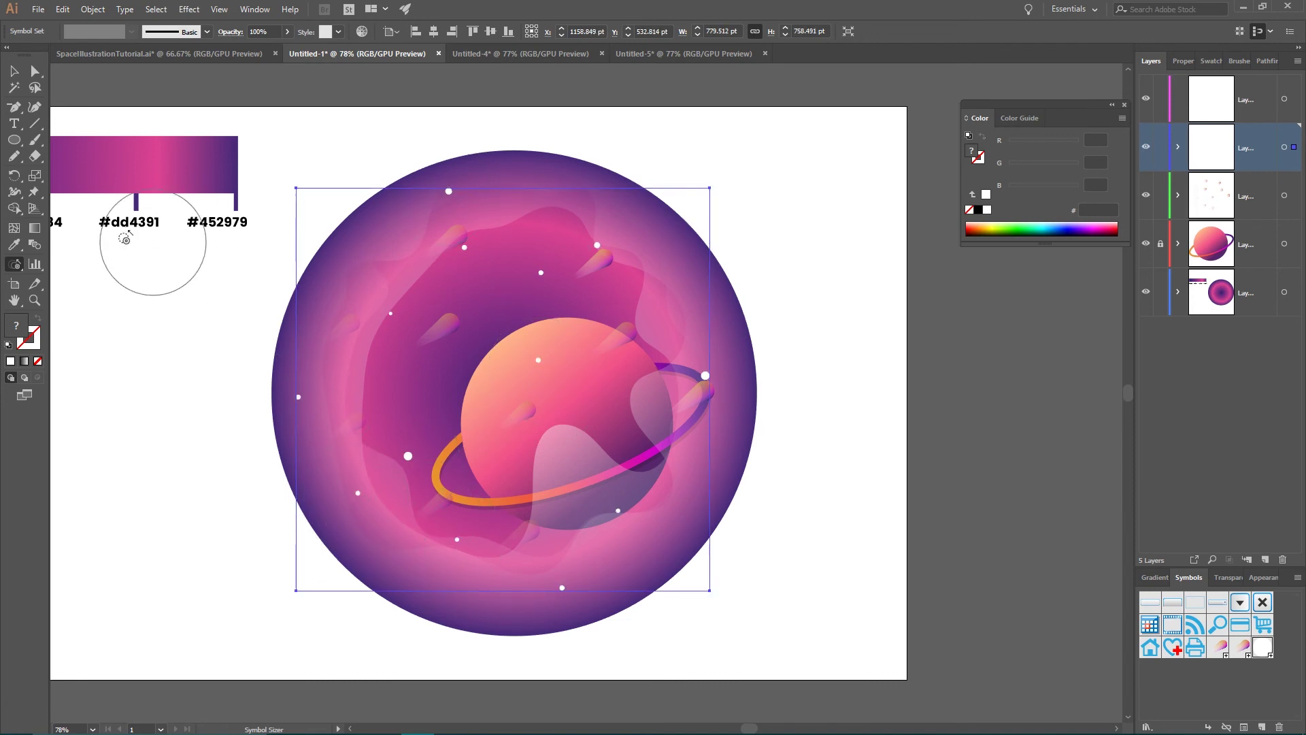
drag(405, 454, 408, 456)
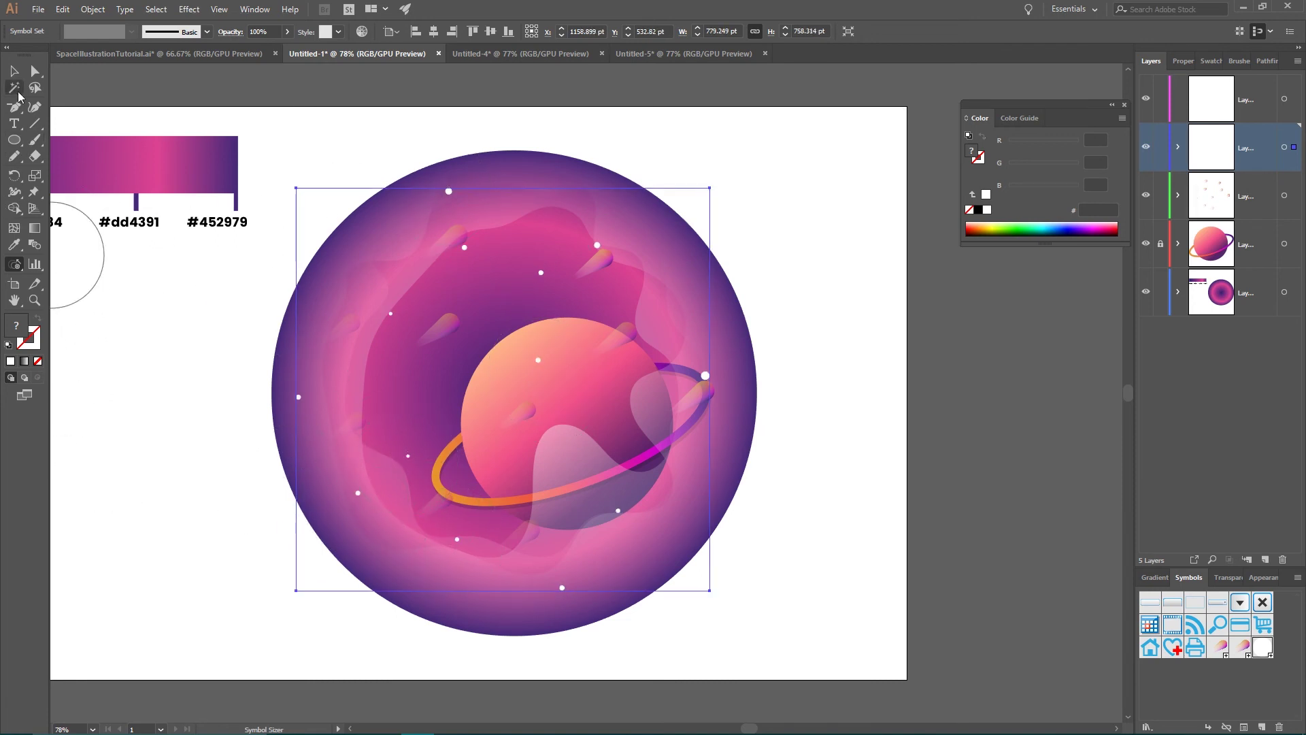
Set the stars' opacity to 50% in the Transparency panel
click(13, 71)
click(1229, 577)
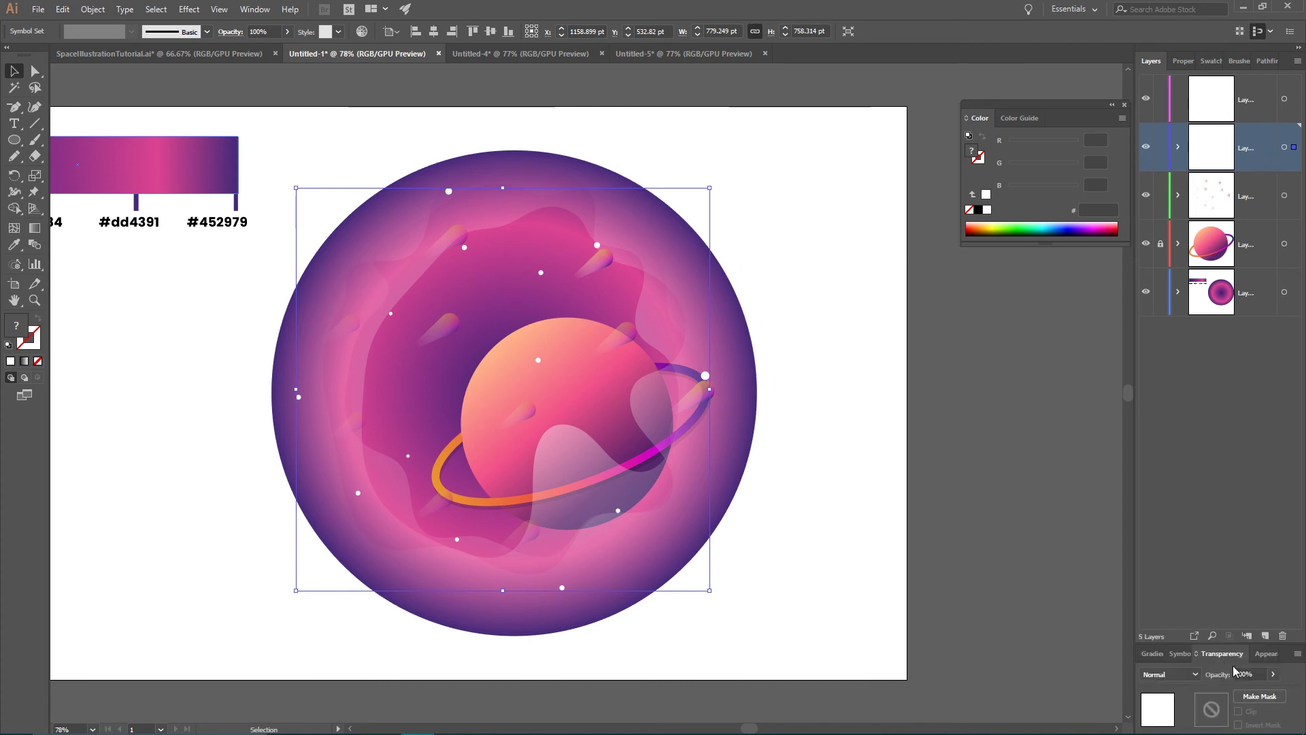
drag(1241, 672, 1224, 679)
text(50)
key(Return)
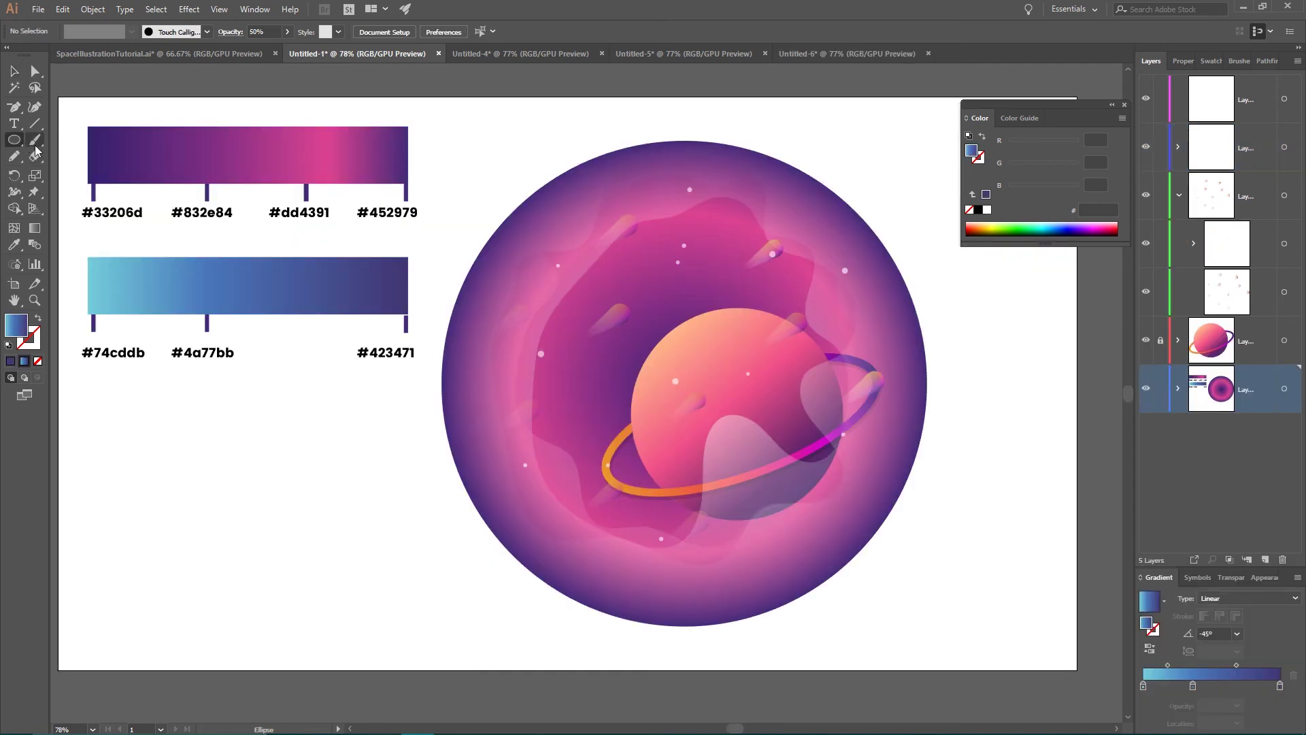
Draw a small circle, fill it with the blue gradient, and review its three colour stops
drag(273, 483, 300, 505)
click(14, 70)
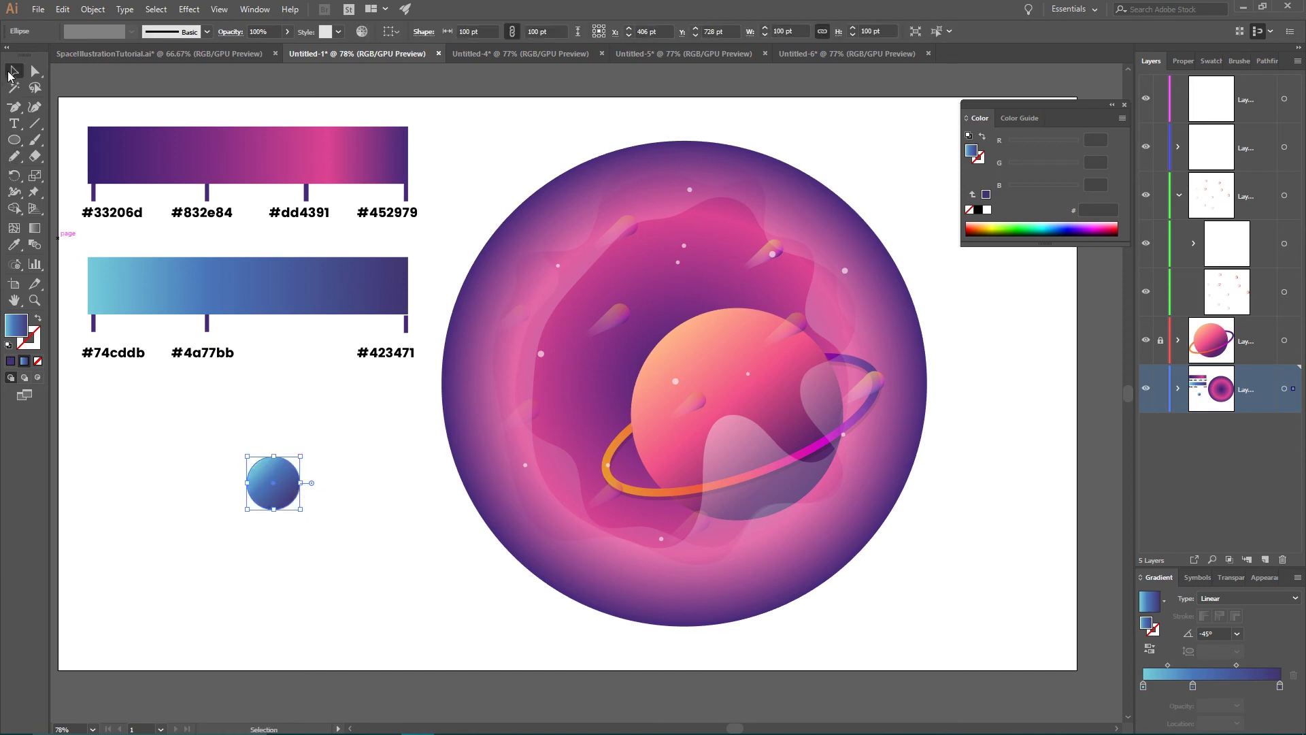
click(164, 309)
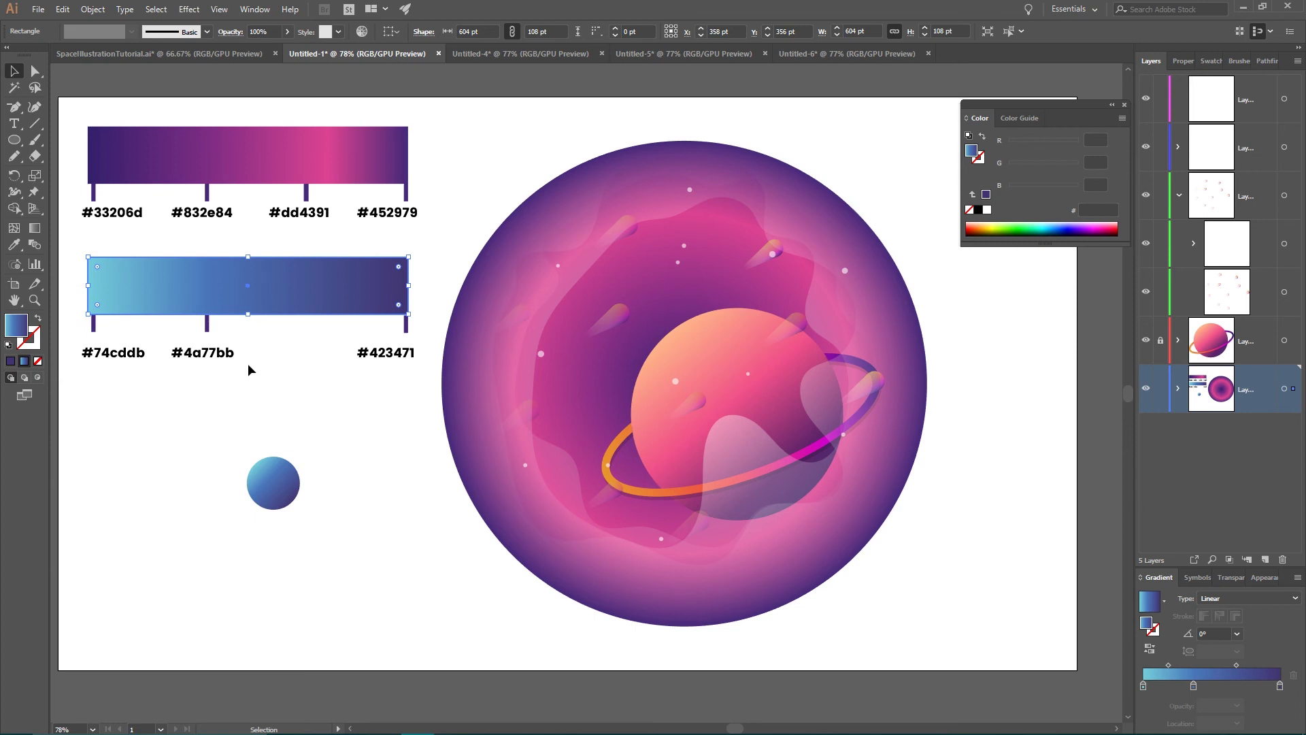
double_click(1144, 686)
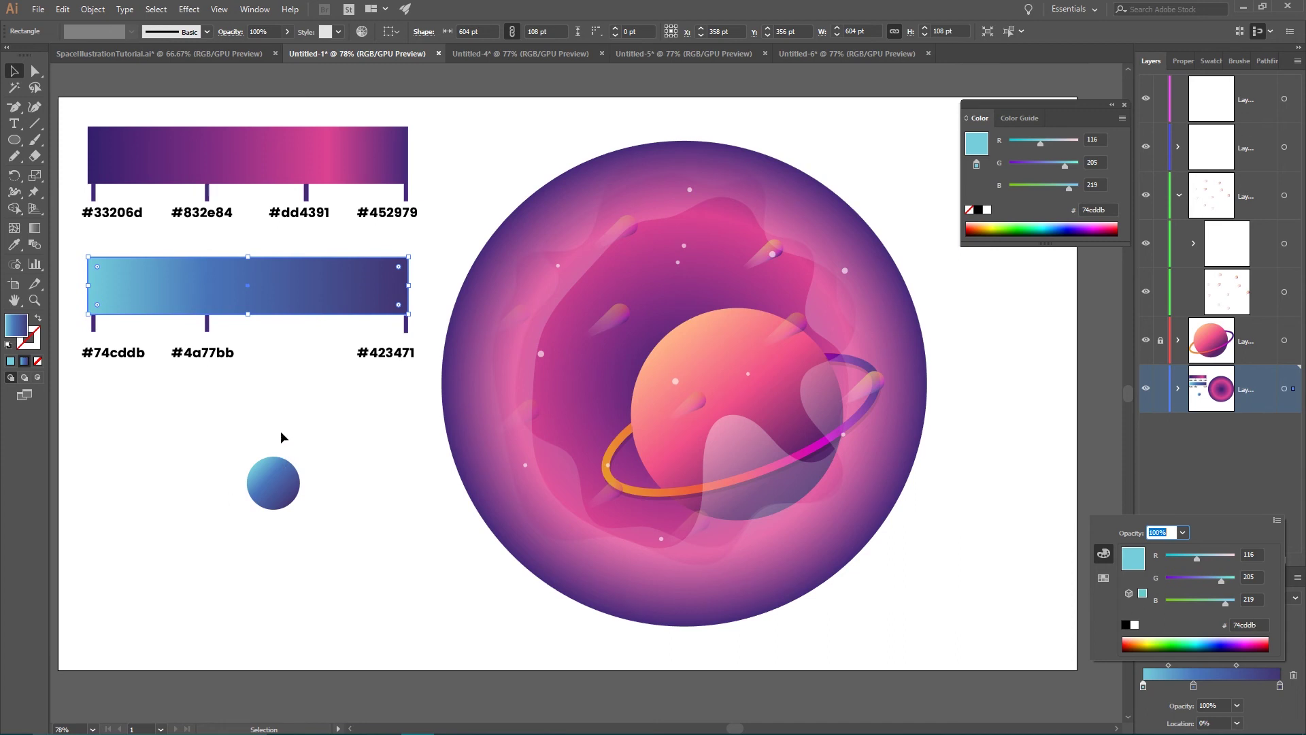
click(1194, 685)
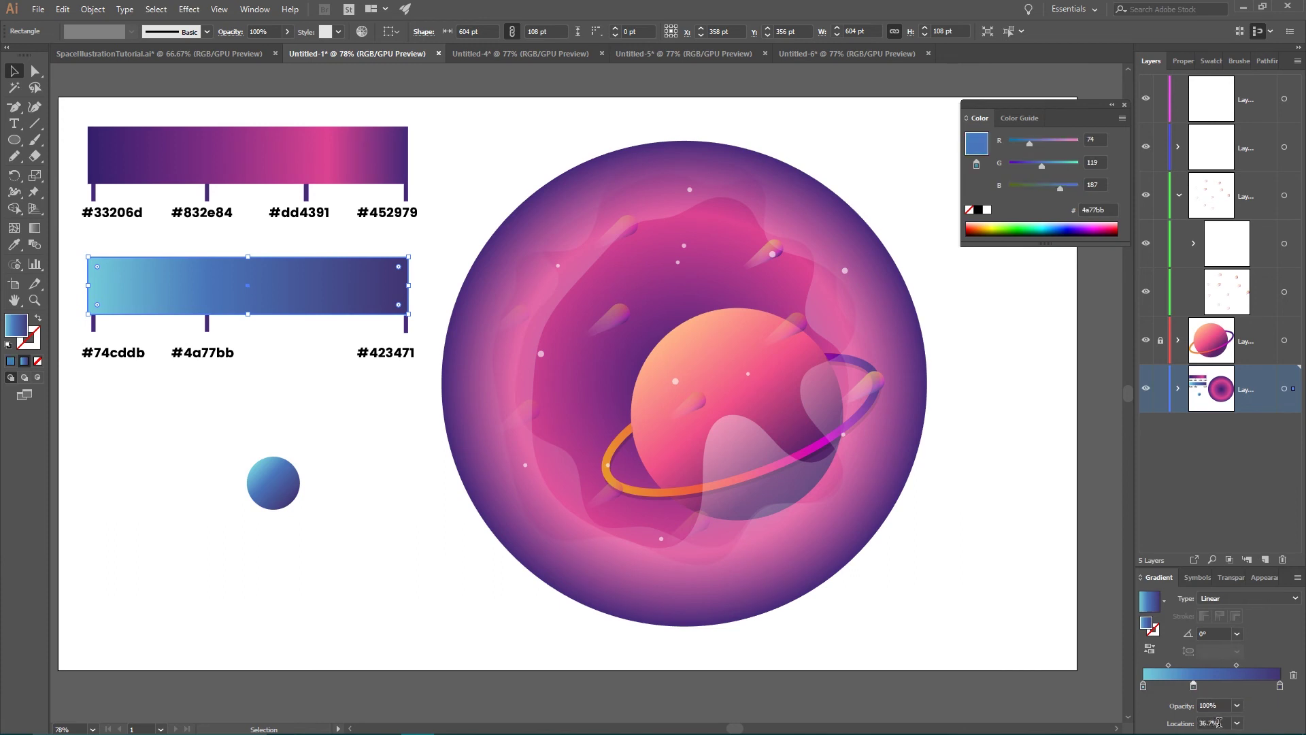
click(1281, 687)
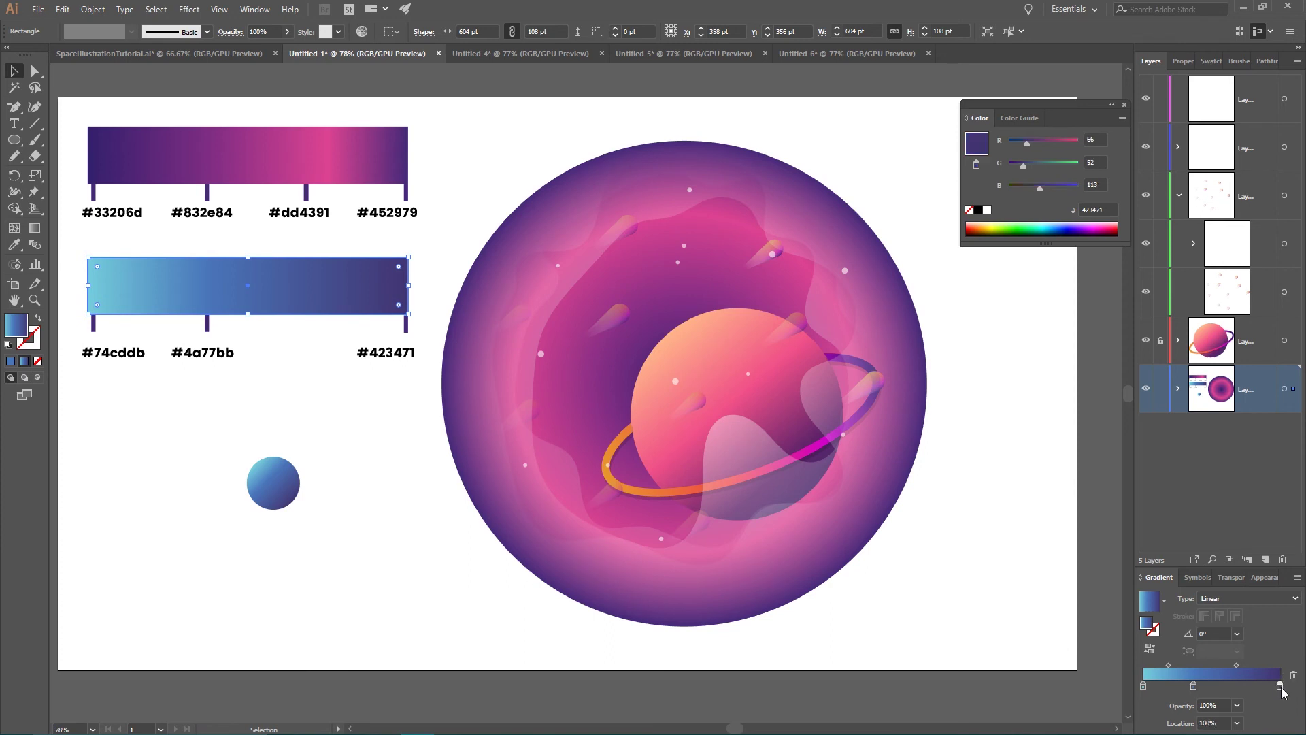
Run the gradient diagonally across the small circle at about -47°
click(273, 482)
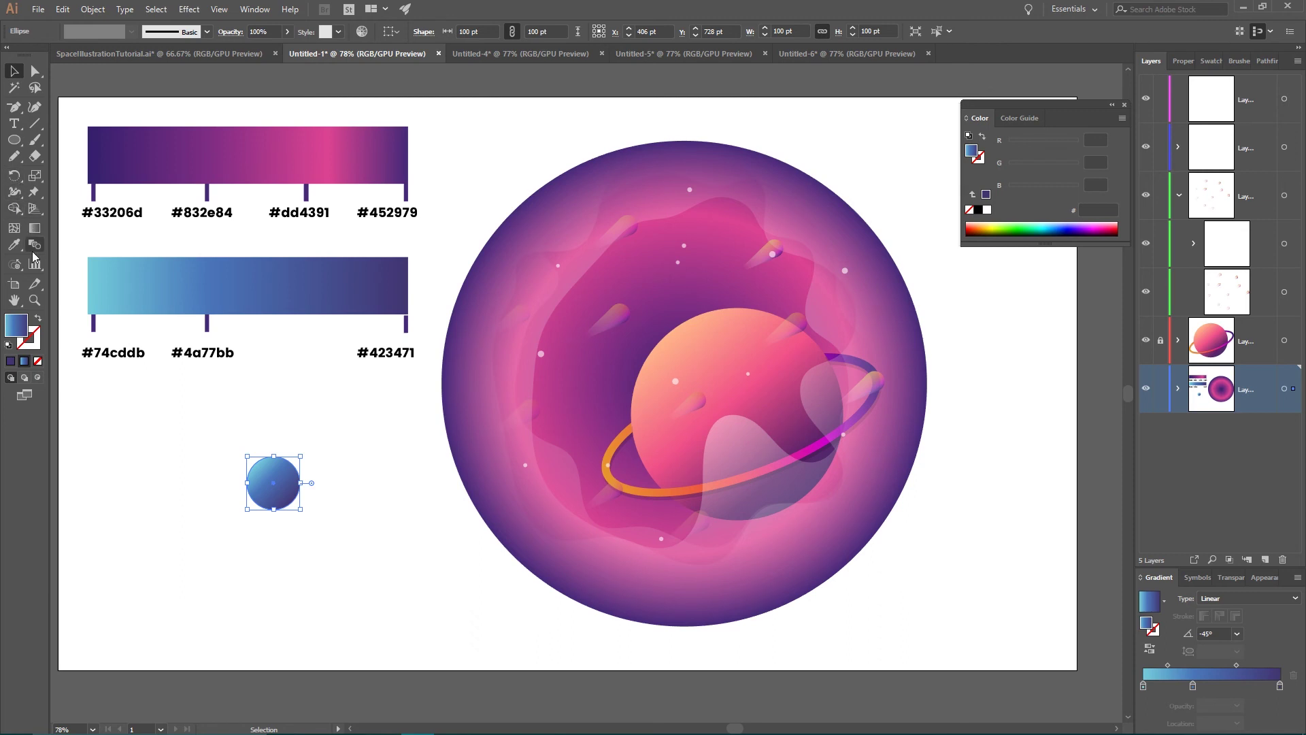
click(36, 231)
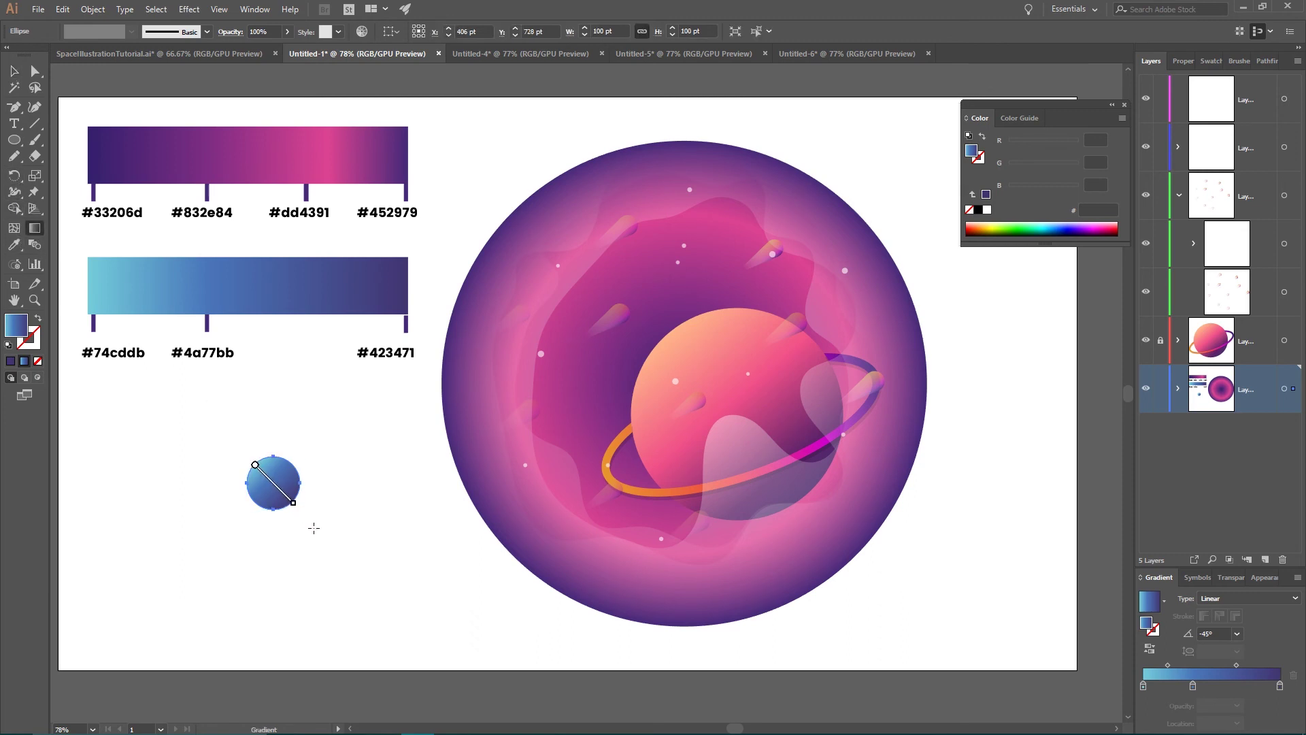
mouse_move(259, 463)
drag(262, 454, 301, 502)
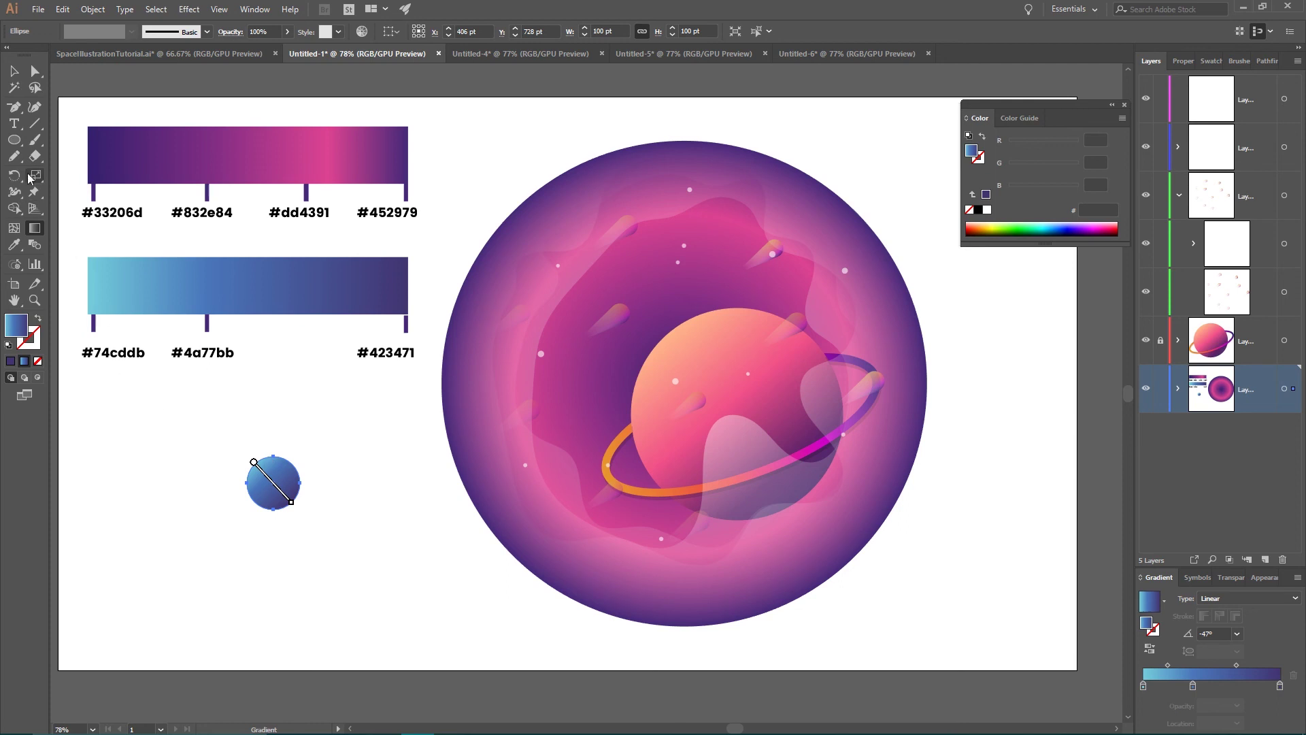
click(13, 70)
click(182, 403)
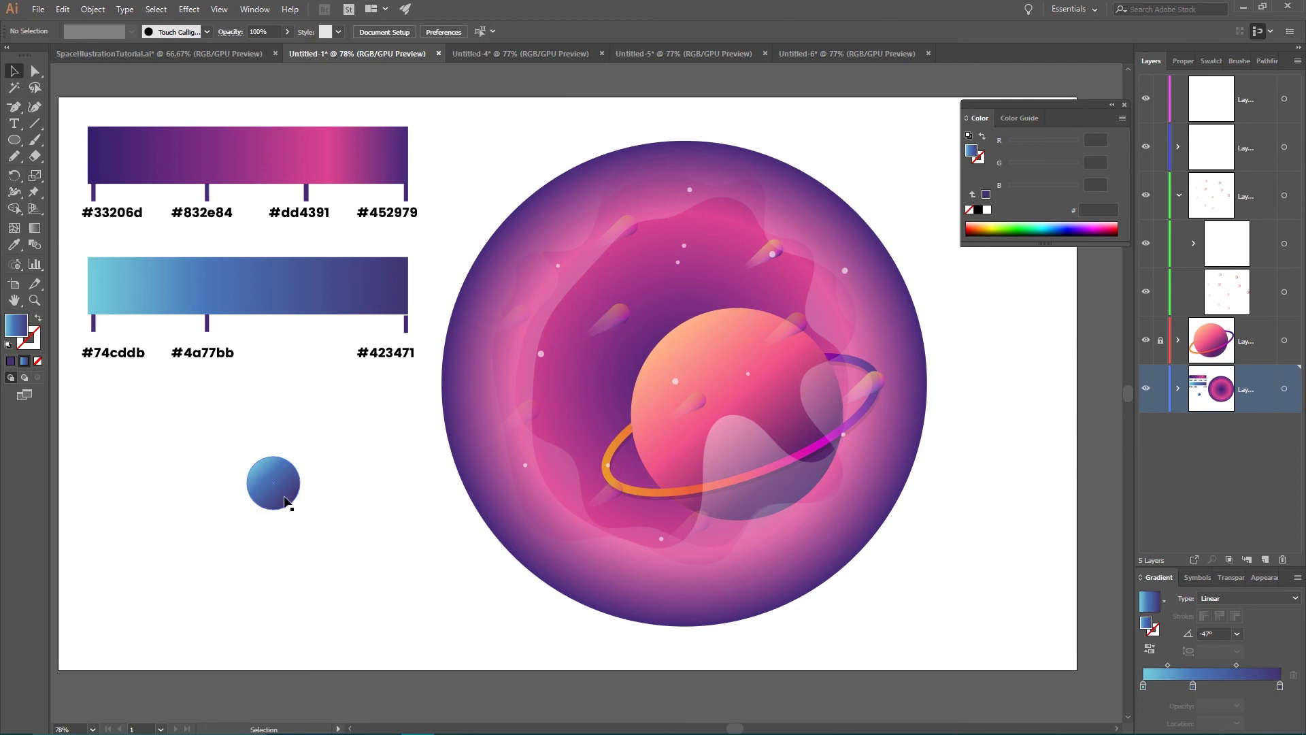
Move the small blue circle above the big planet and set its opacity to 50%
drag(286, 502, 677, 288)
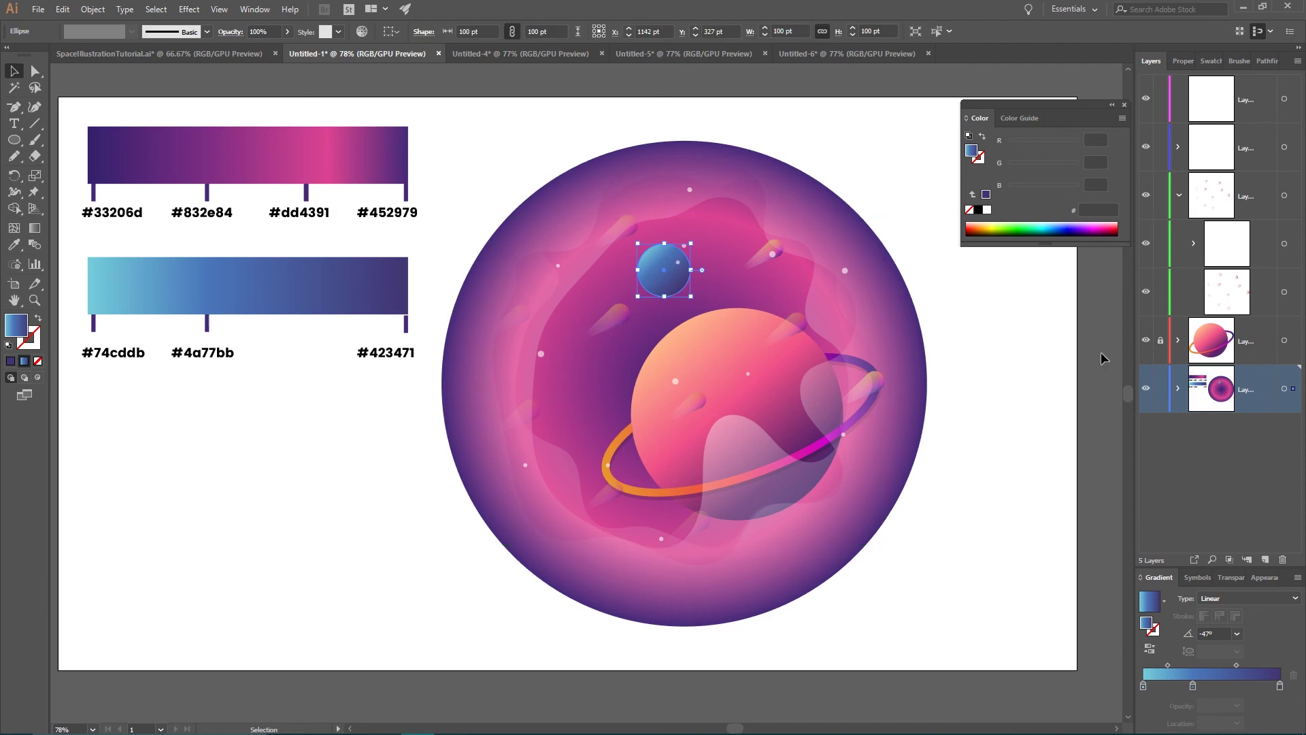
click(1237, 583)
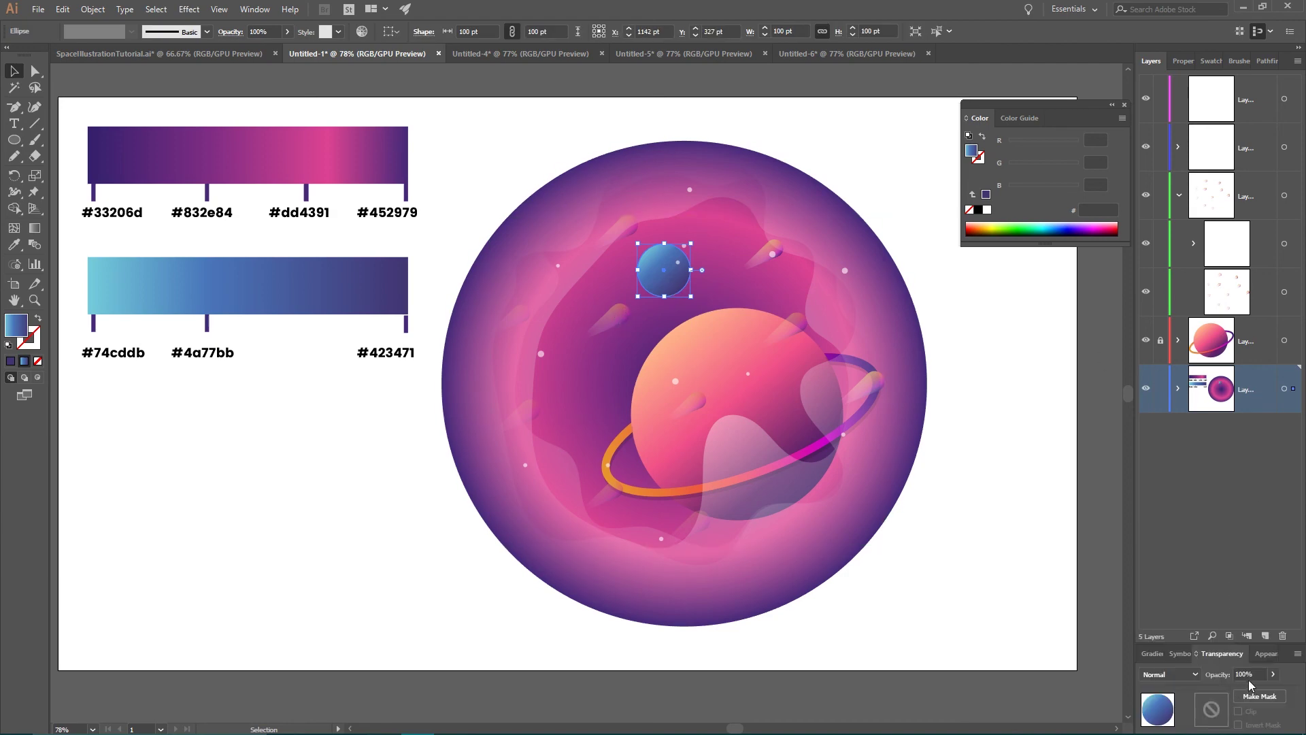
click(1237, 674)
key(Return)
Apply a Stylize > Feather effect to soften the small circle's edges
click(190, 9)
mouse_move(213, 170)
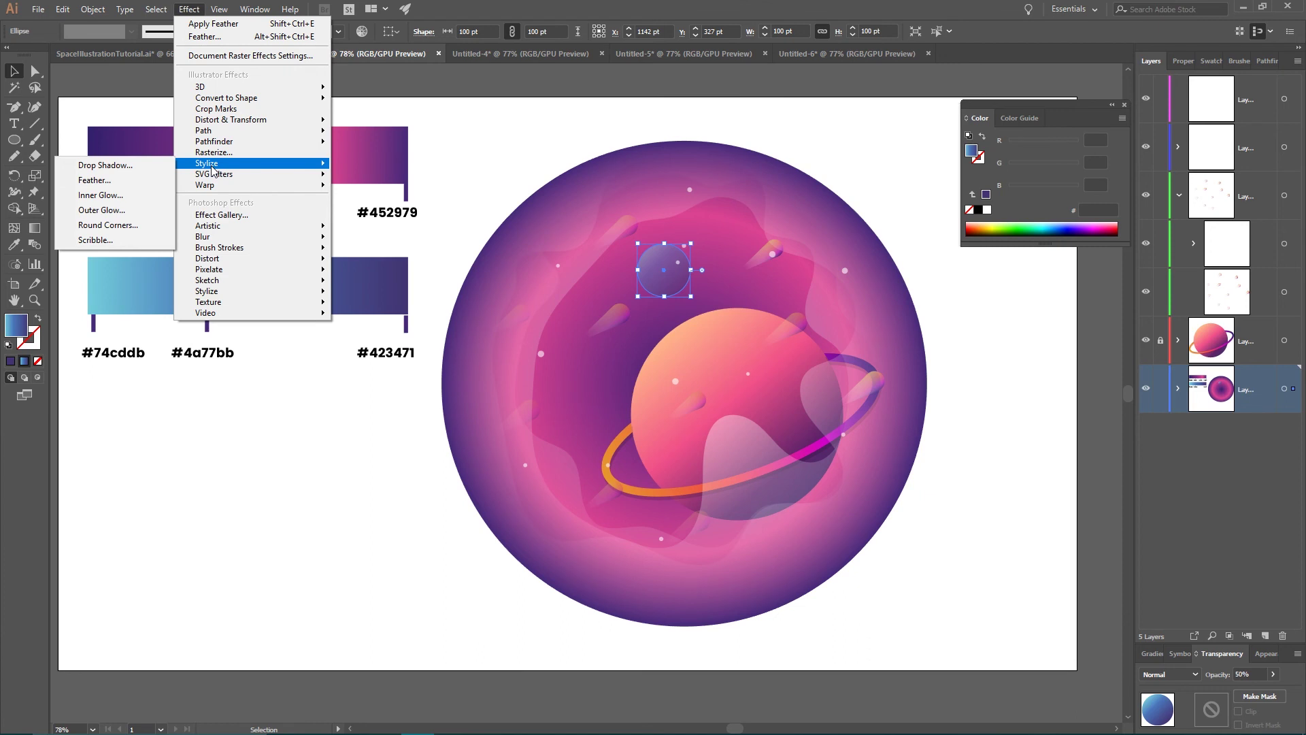
click(119, 184)
drag(586, 324, 440, 272)
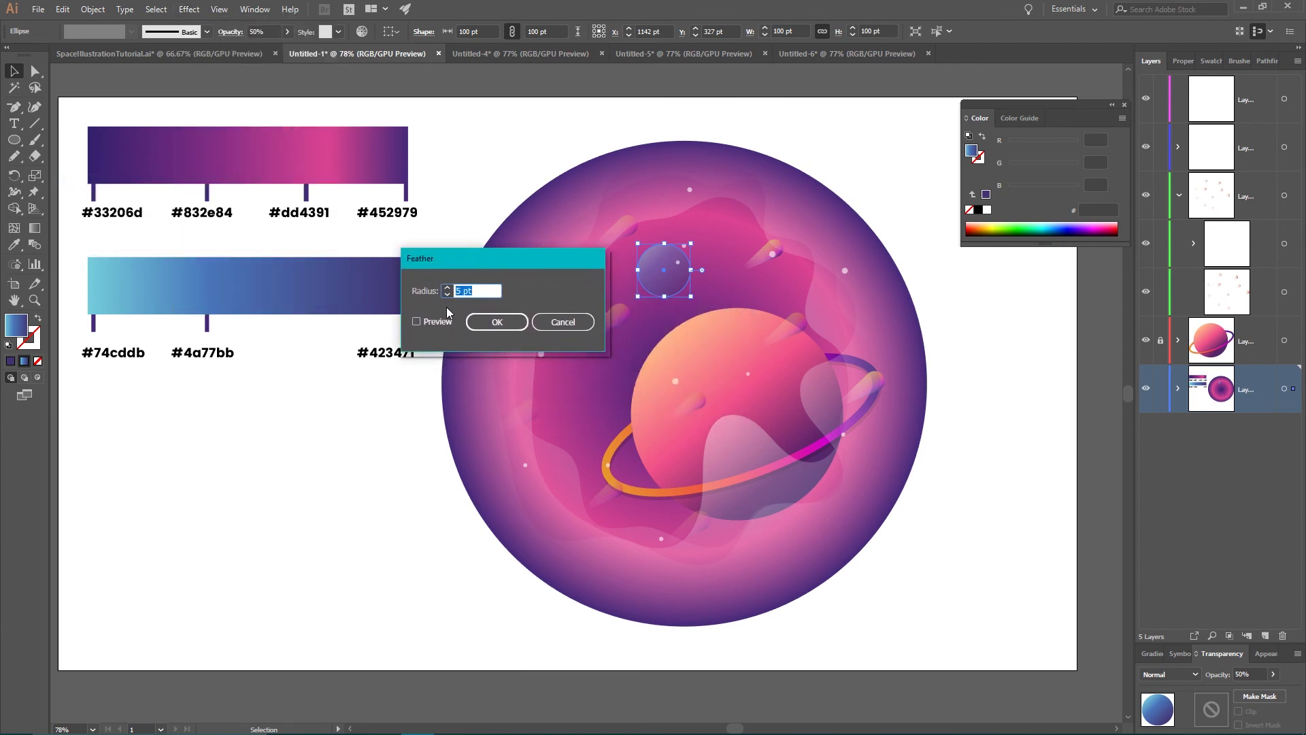
click(476, 321)
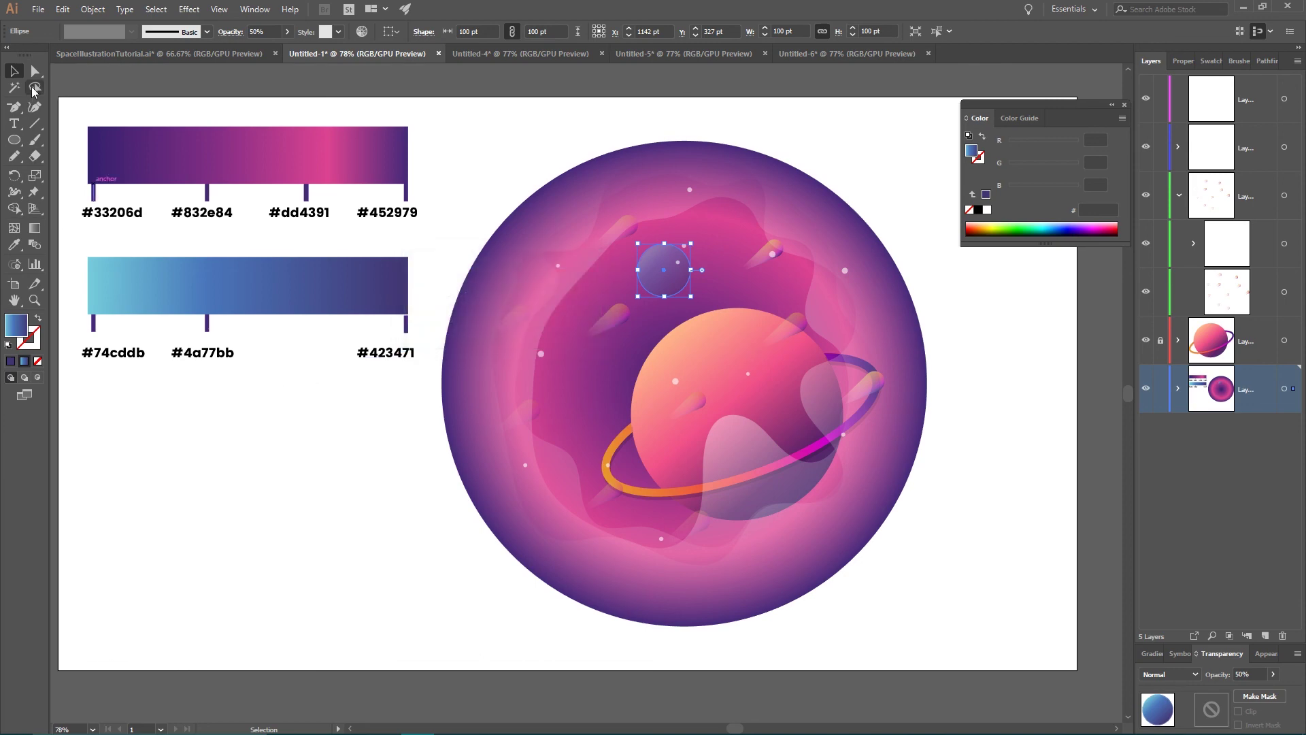
click(378, 479)
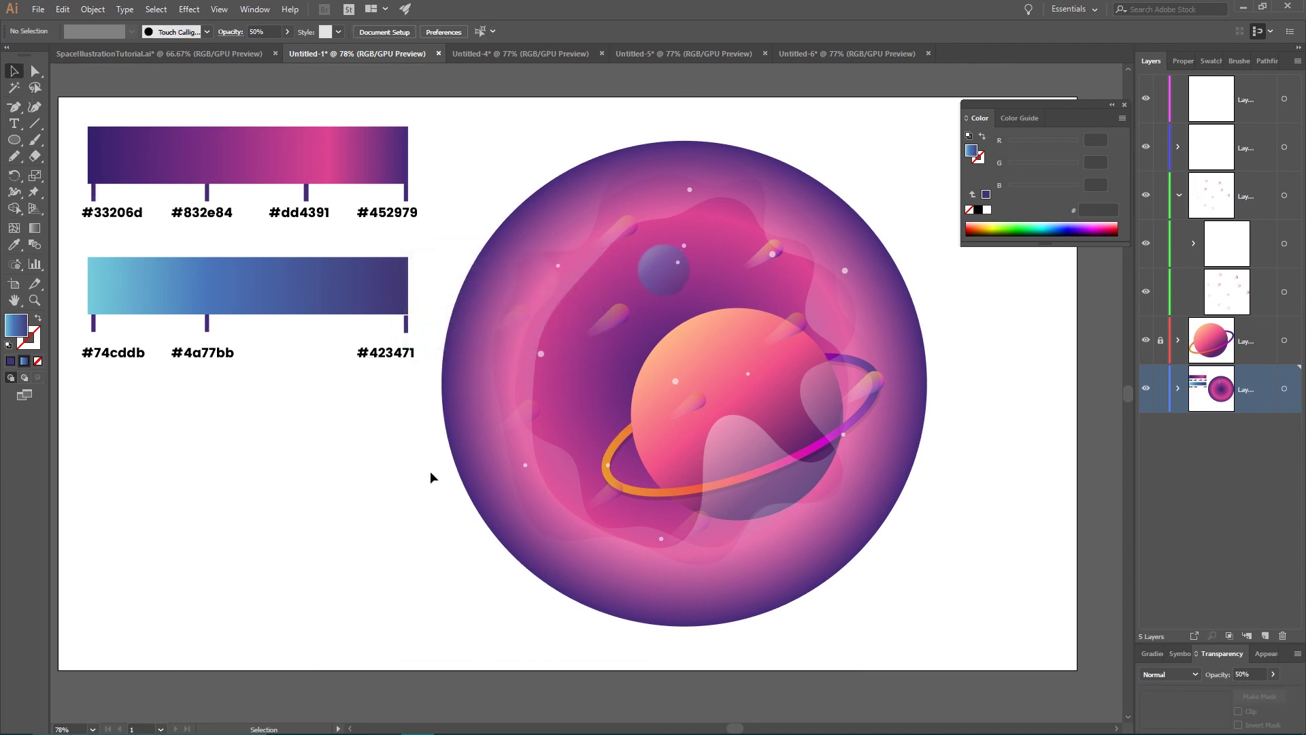
Compare against the blue ring in the finished reference illustration
click(150, 55)
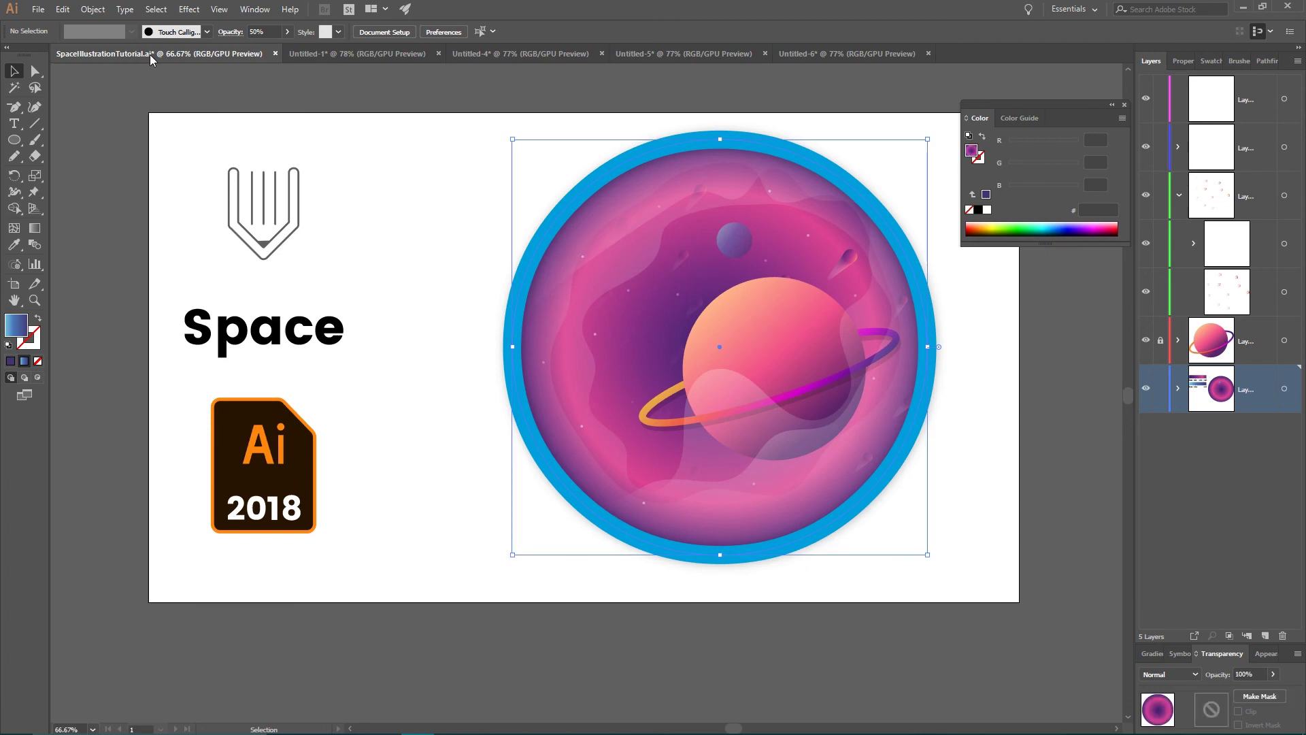
click(530, 254)
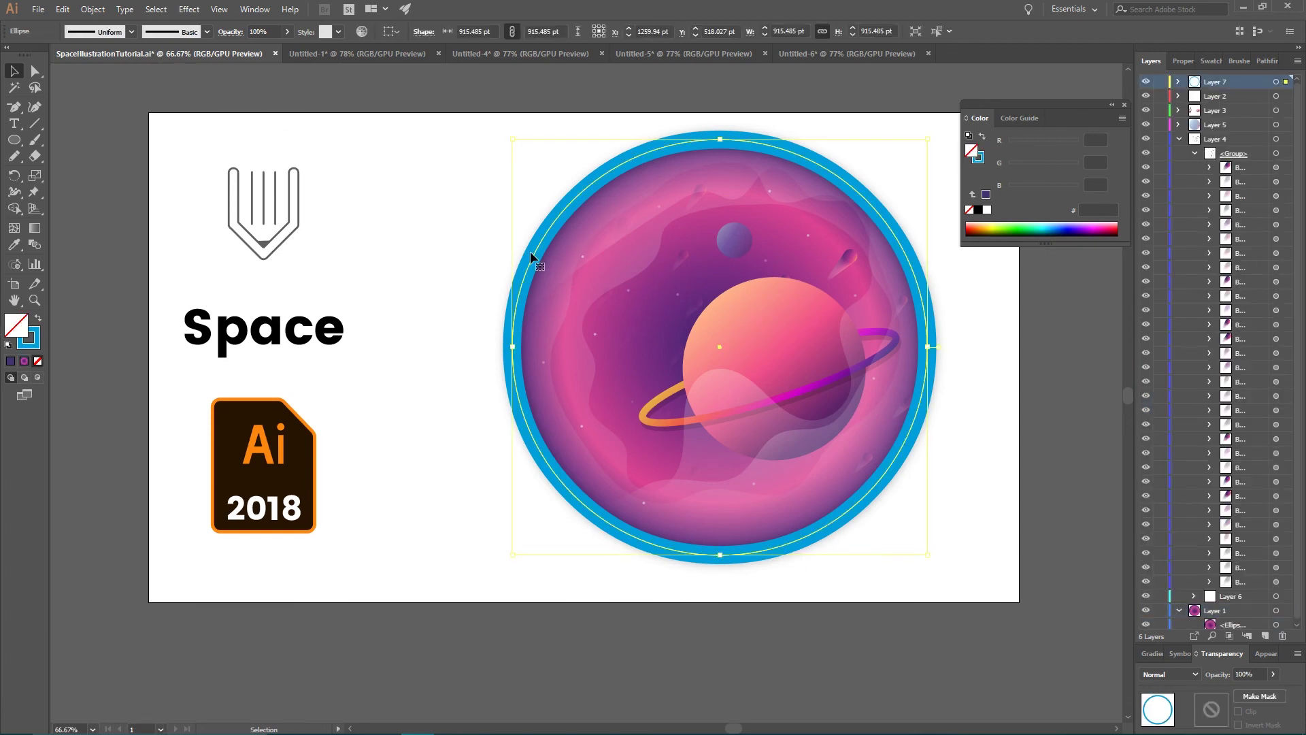
click(307, 53)
Paste a front copy of the 915 pt background circle onto the top layer and swap its gradient to the outline
click(598, 374)
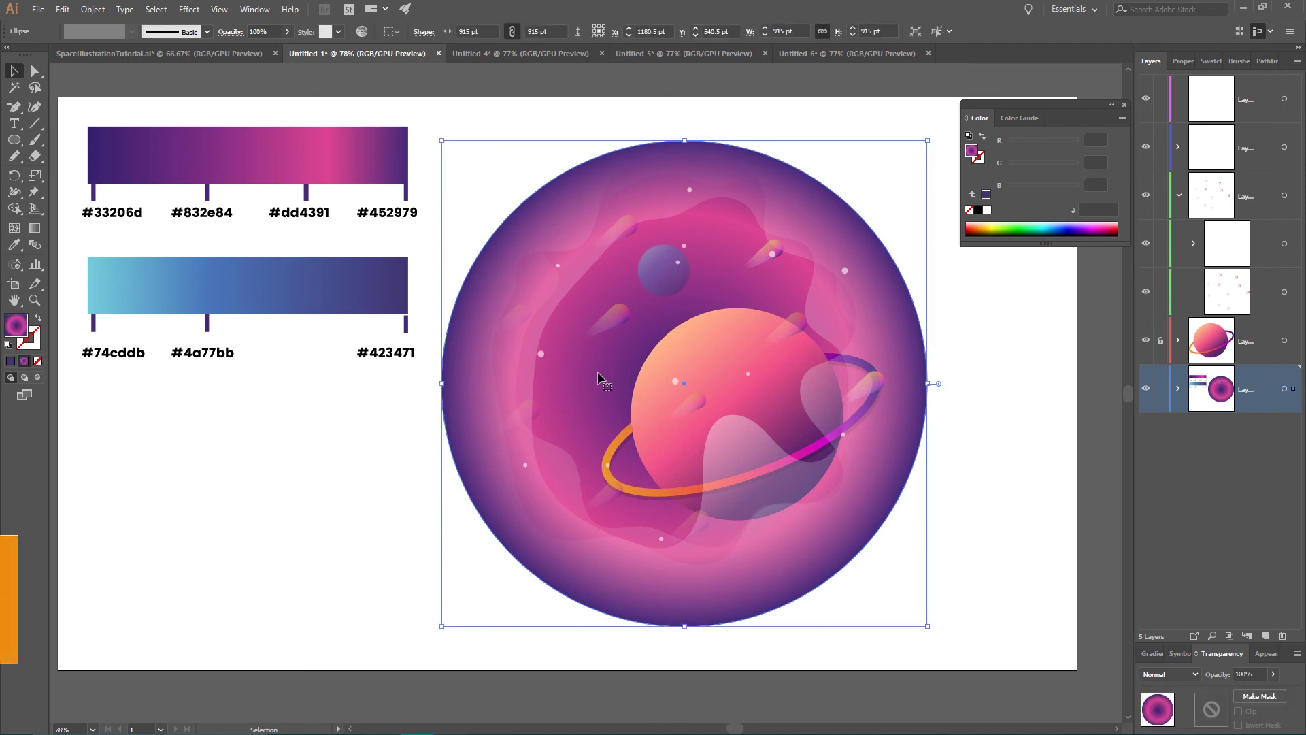
key(ctrl+c)
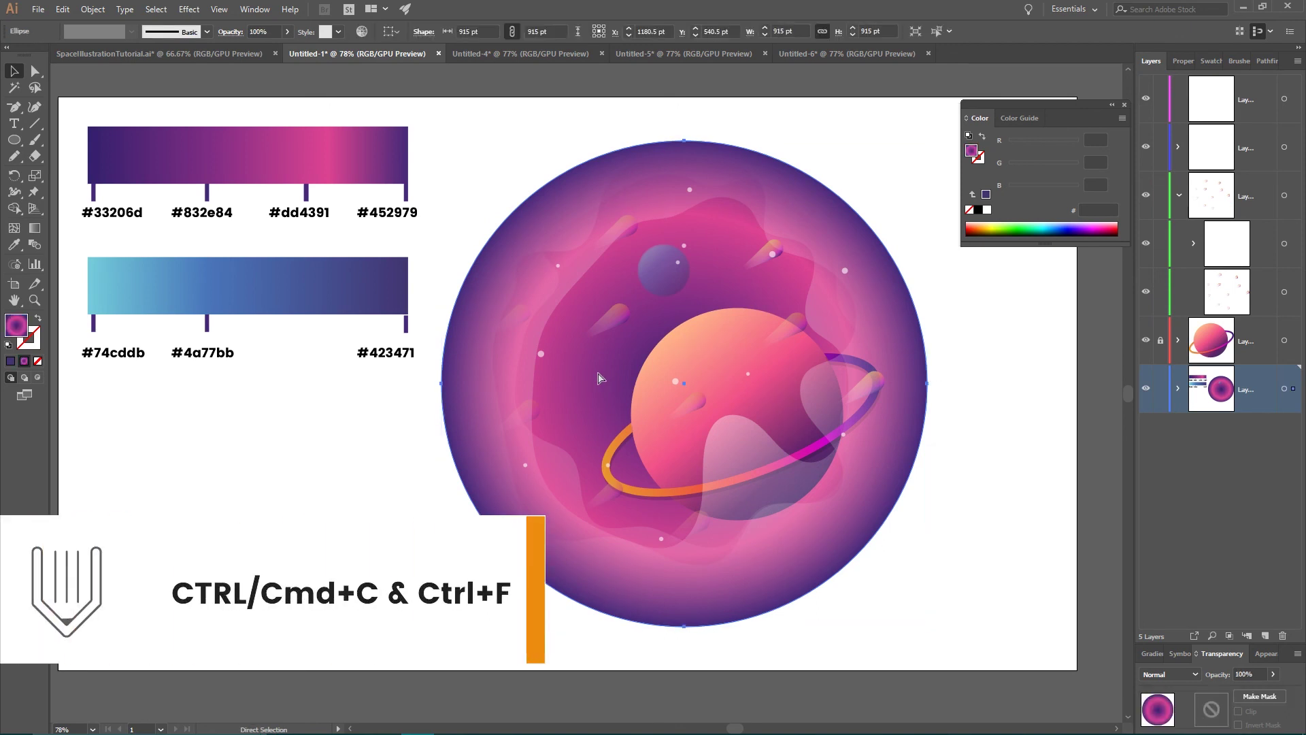
key(ctrl+f)
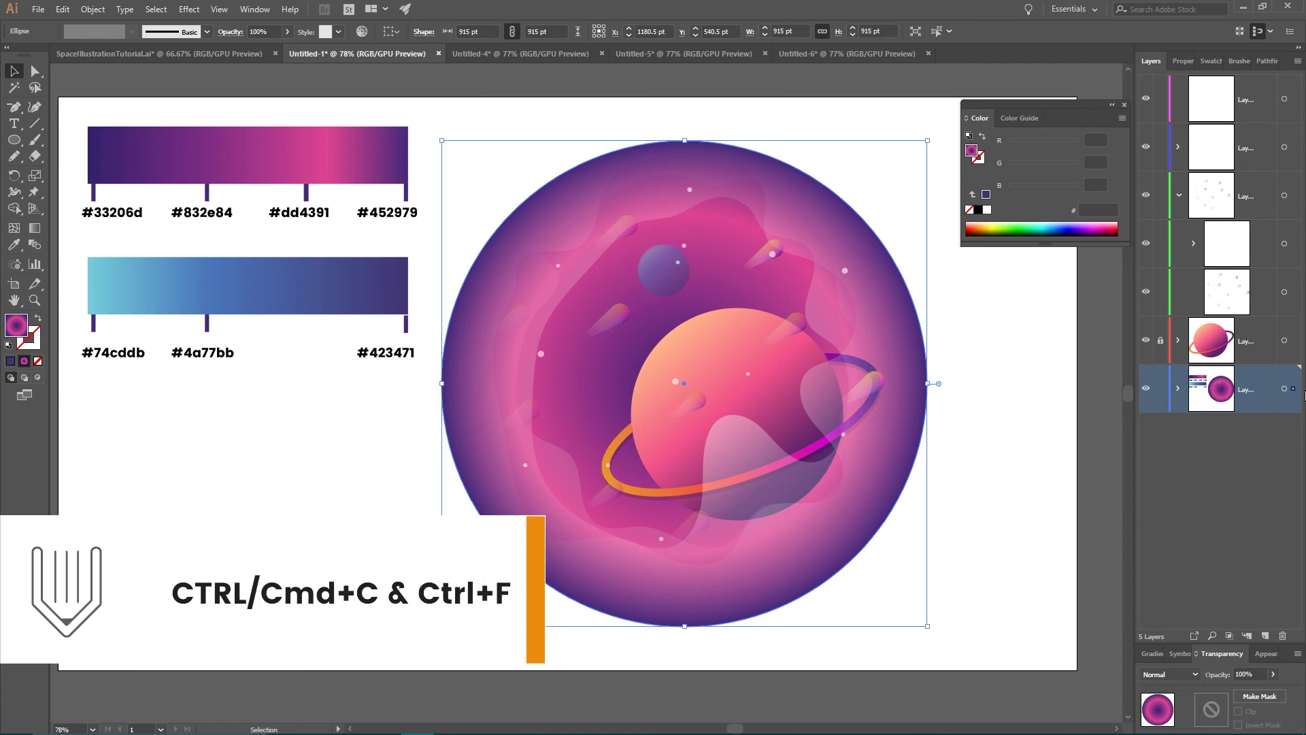
drag(1294, 195, 1298, 97)
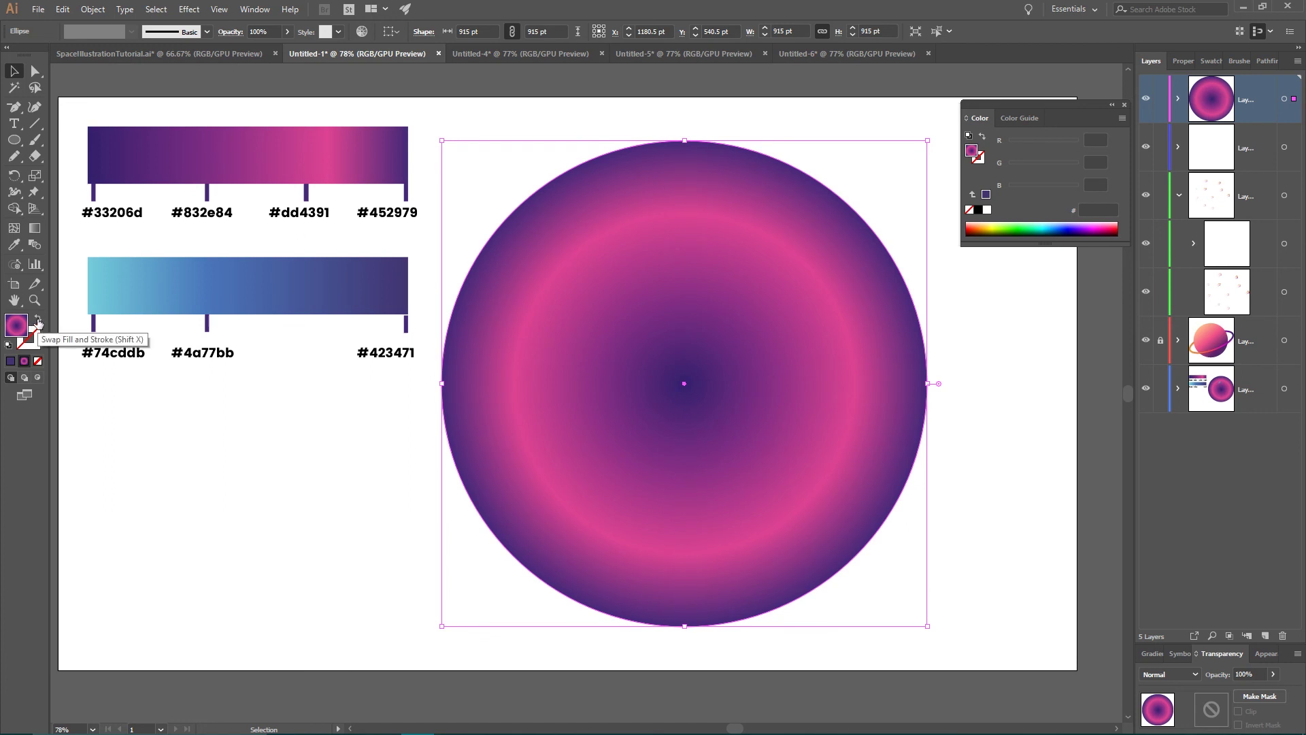
click(38, 319)
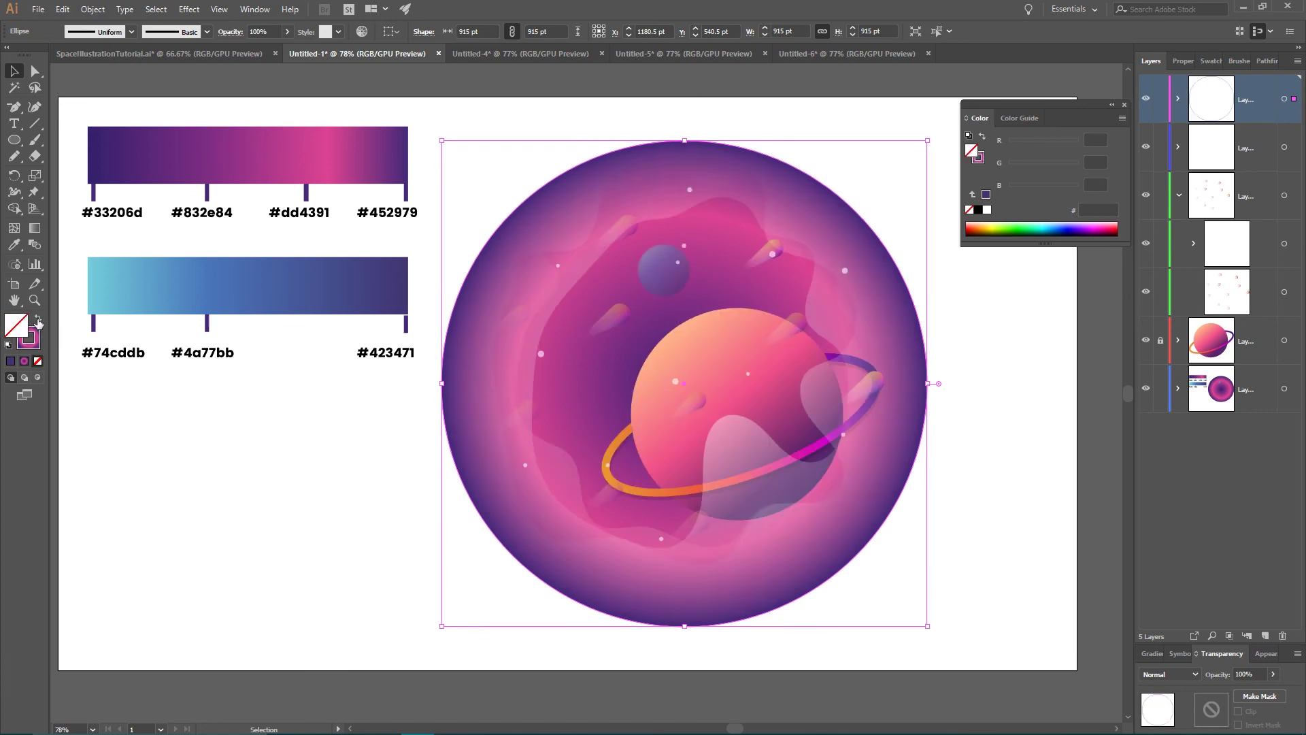
Make the circle's outline a solid bright blue #298fce
click(10, 360)
double_click(28, 338)
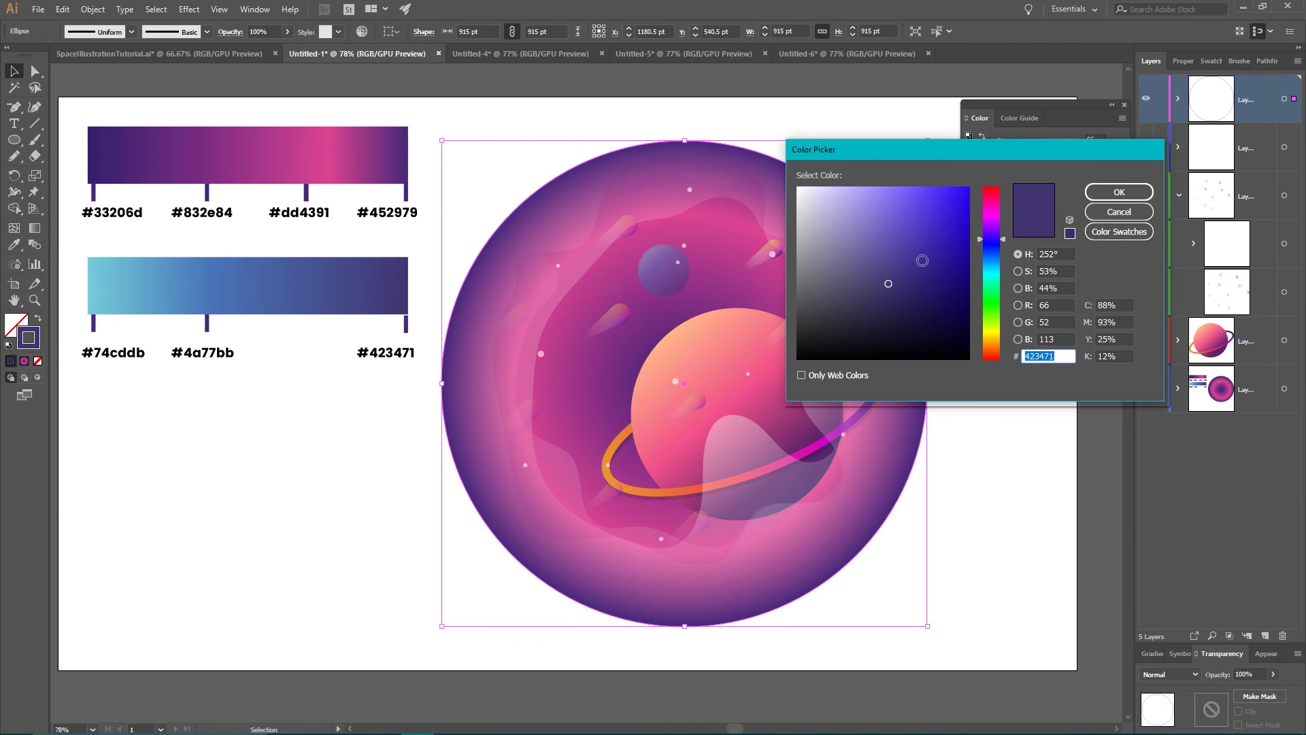
drag(990, 258, 934, 219)
click(962, 238)
click(1119, 192)
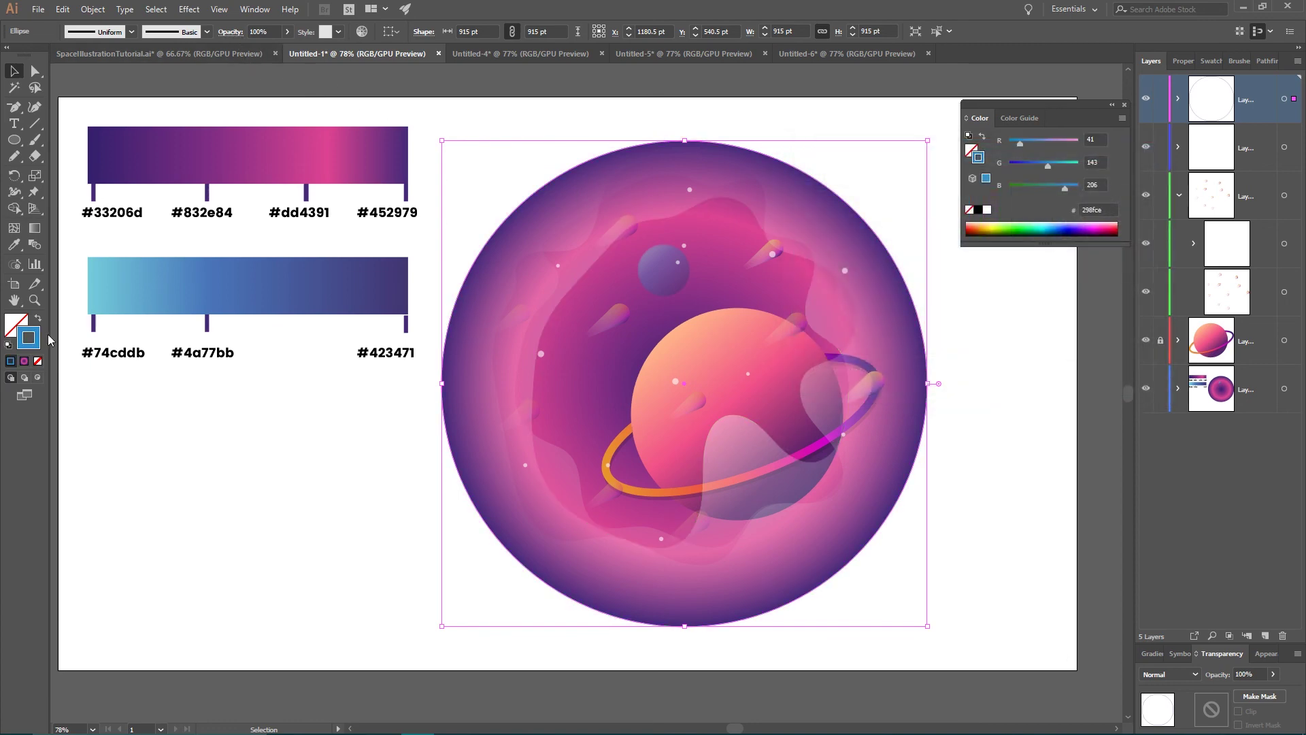
Set the blue ring's stroke weight to 40 pt
click(1183, 62)
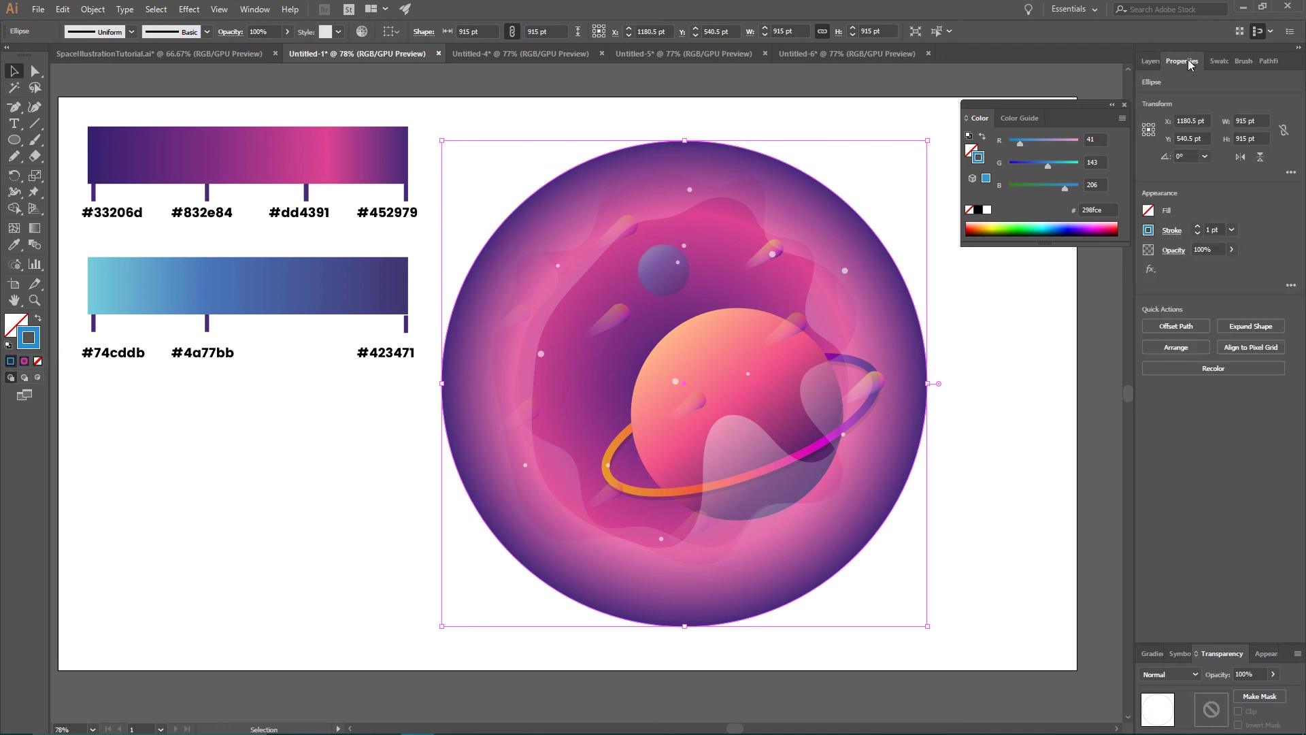
click(1198, 227)
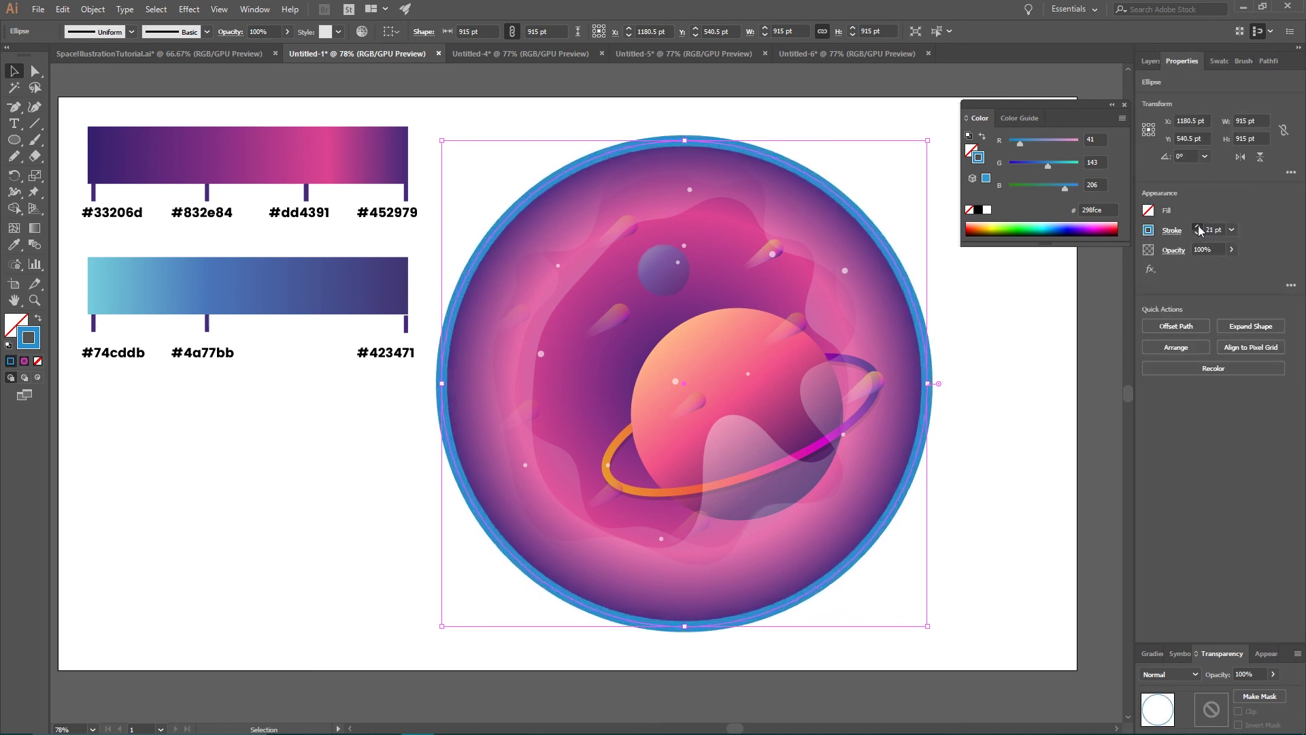
drag(1198, 228, 1199, 228)
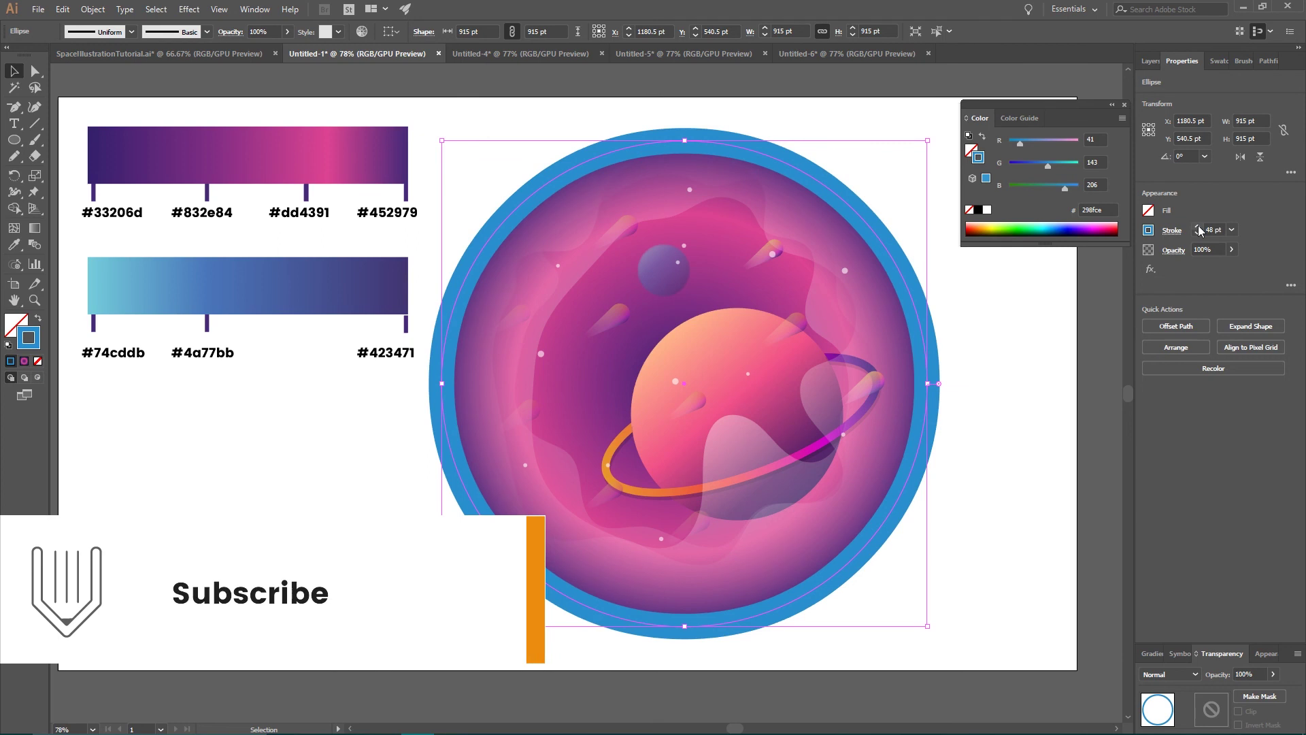
click(1198, 233)
click(1198, 234)
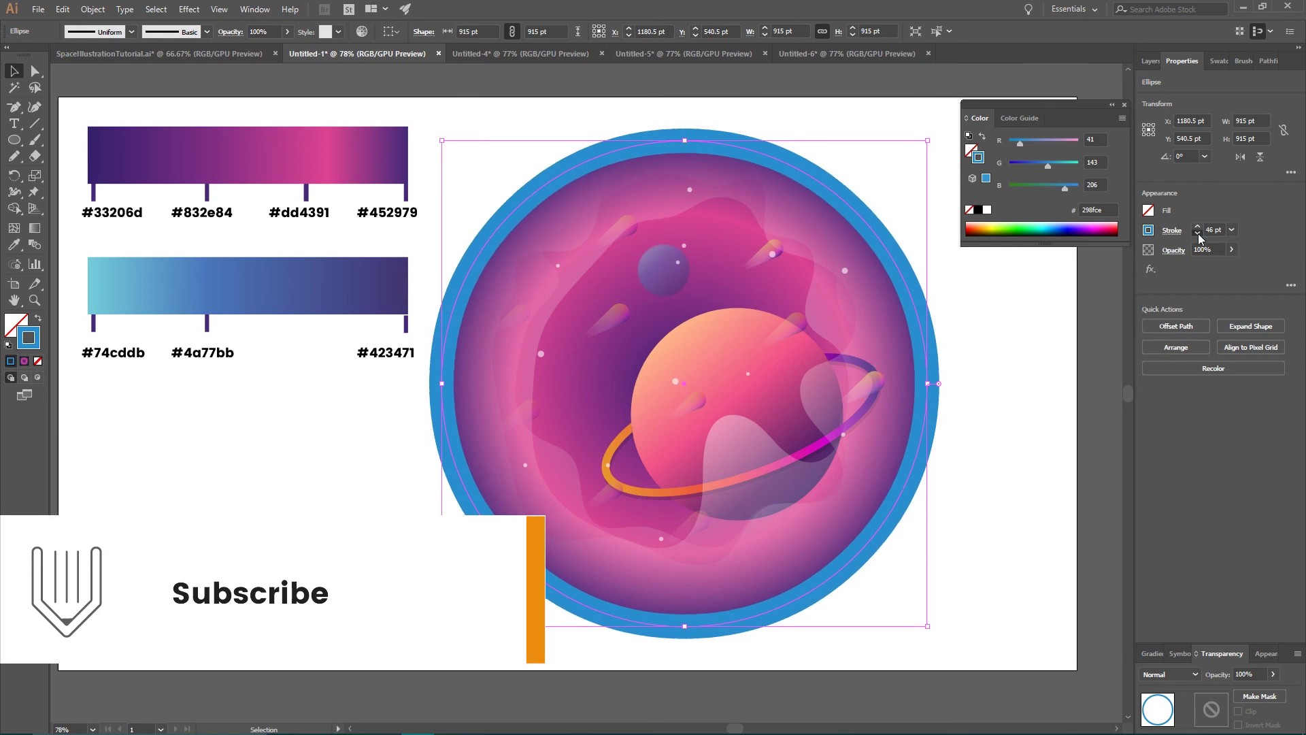
click(1198, 233)
click(1198, 233)
click(1198, 234)
click(1198, 233)
click(1198, 234)
click(1198, 234)
click(189, 9)
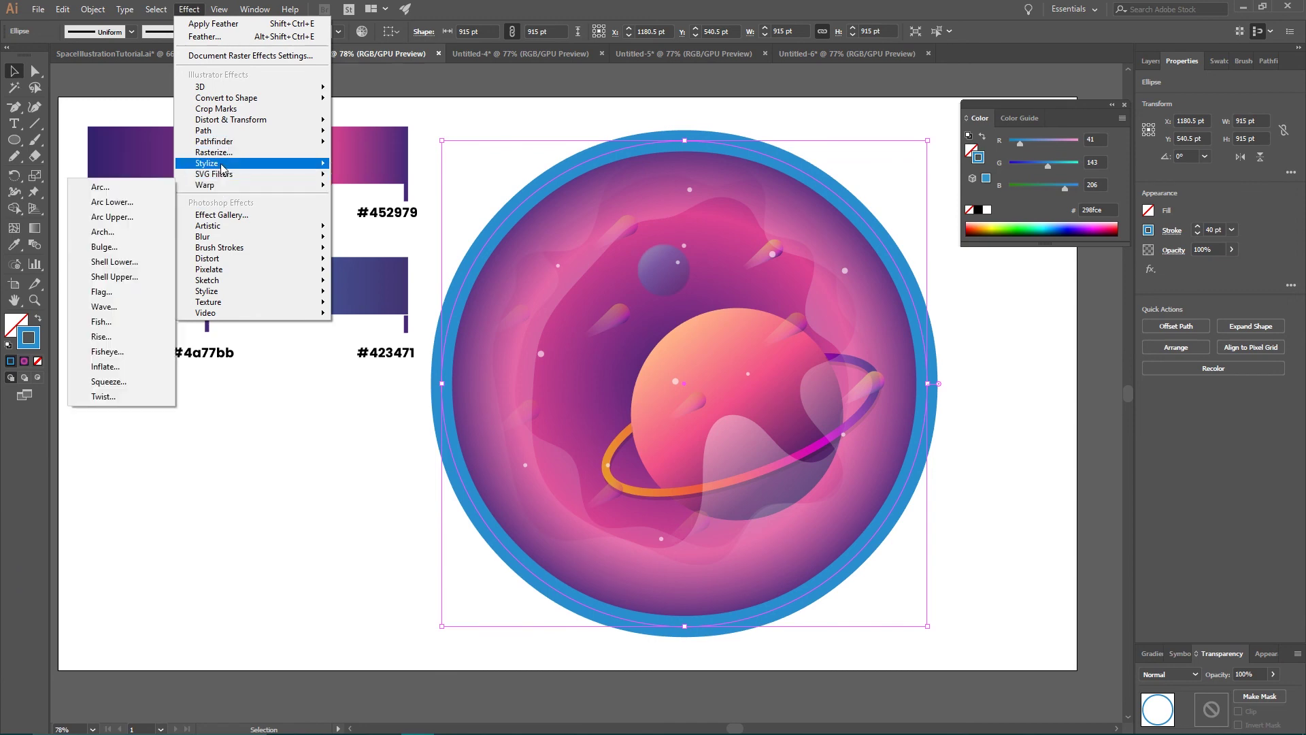
Give the blue ring a Multiply drop shadow at 75% opacity with 7 pt offsets
mouse_move(222, 169)
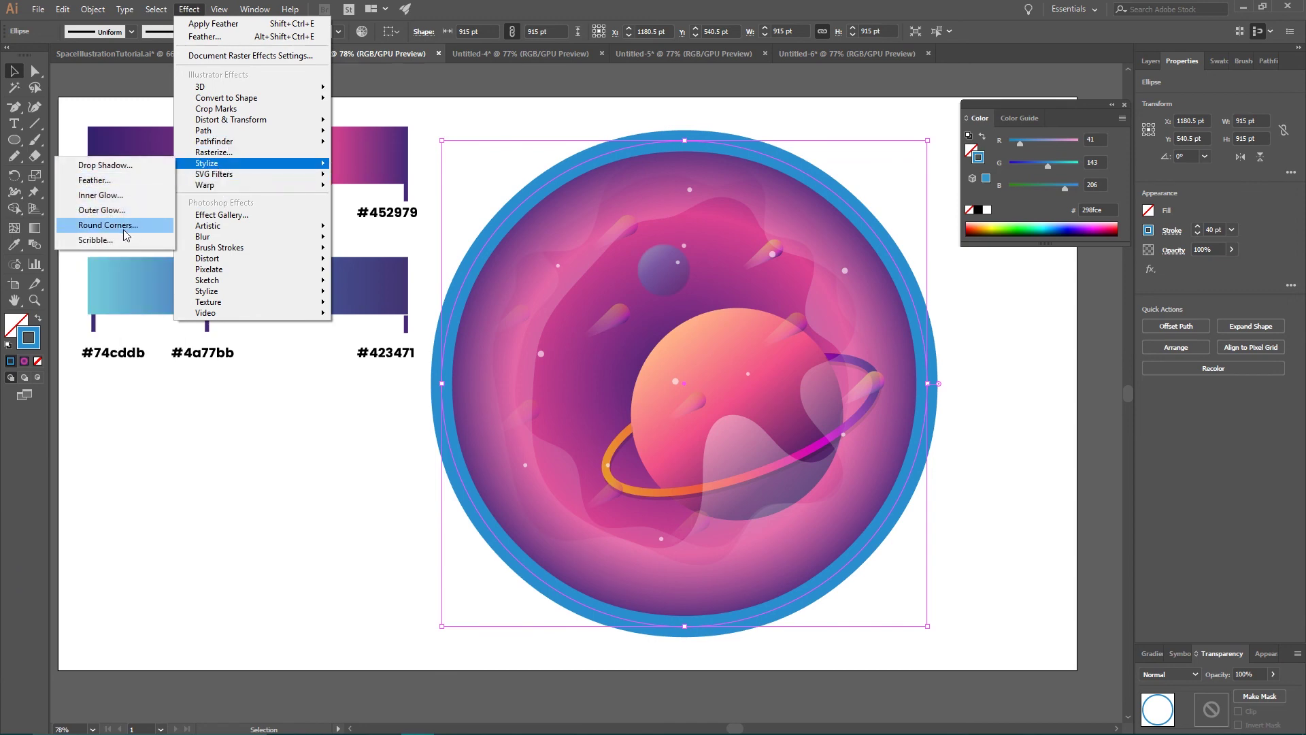
click(113, 165)
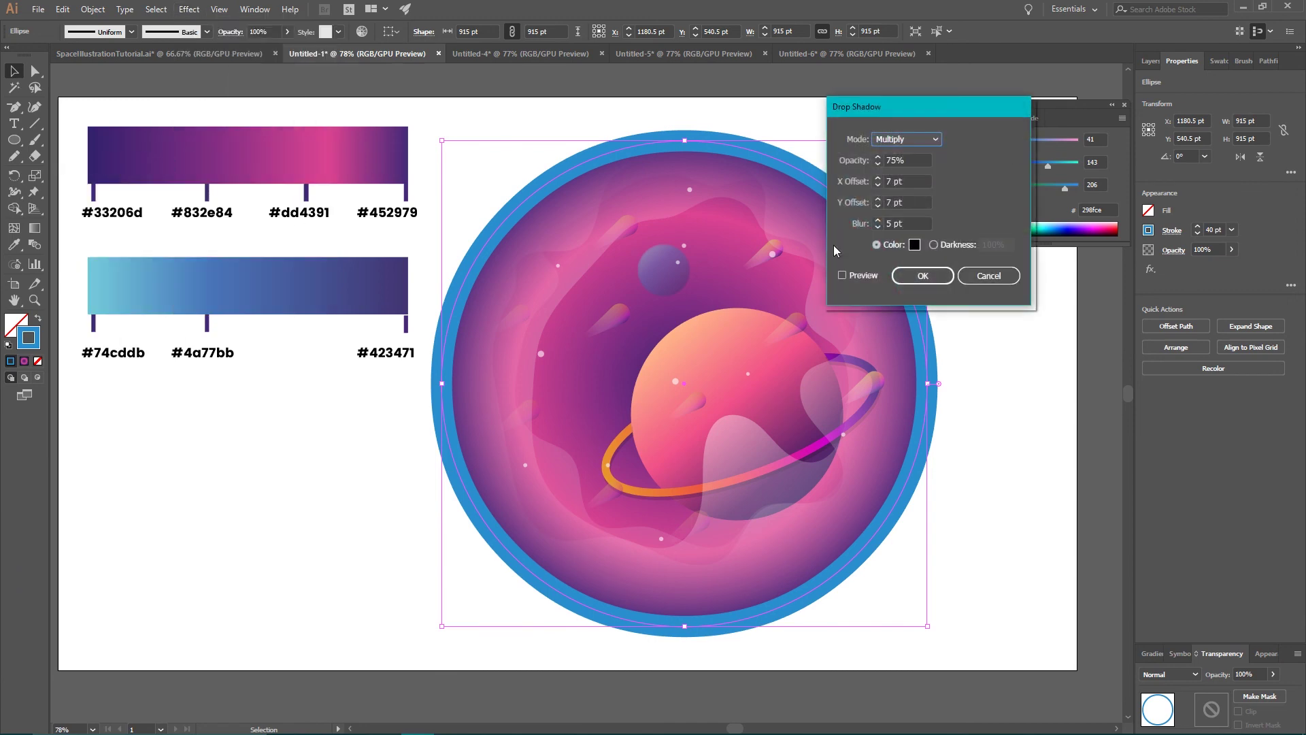
key(Tab)
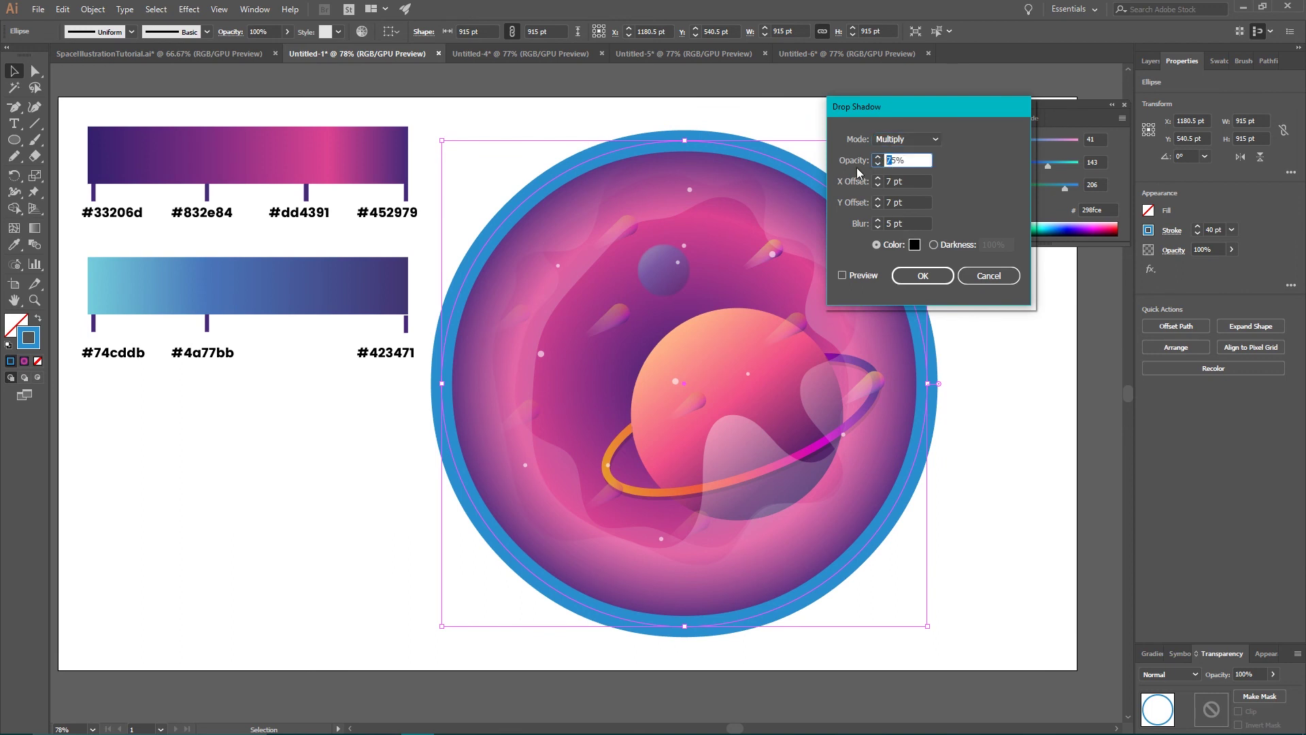
key(Return)
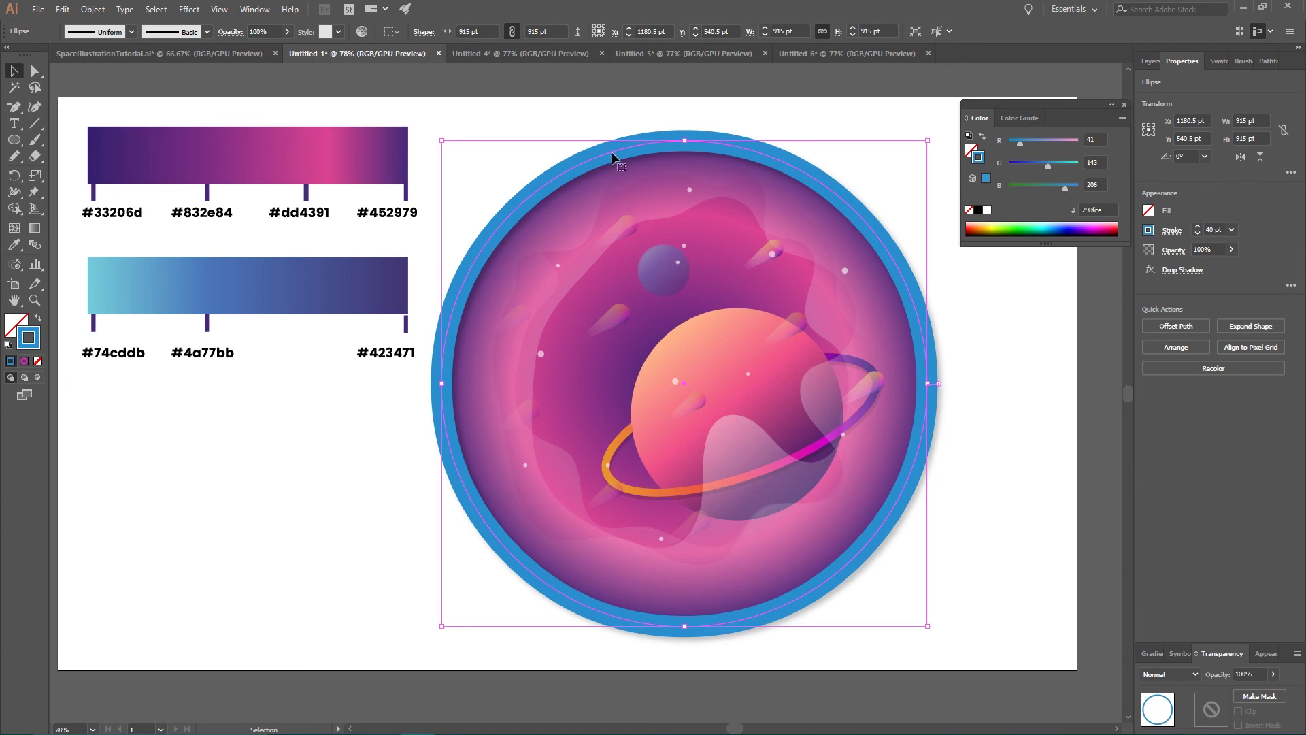
click(551, 131)
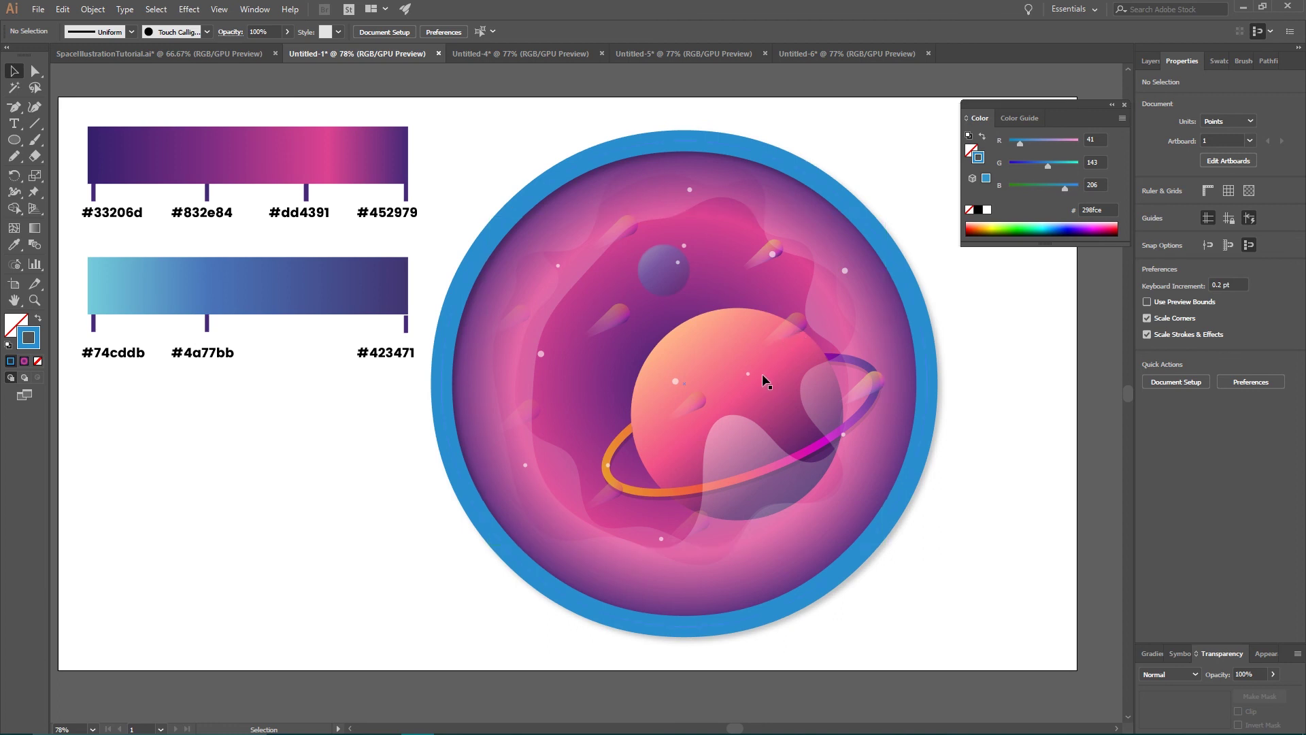
Unlock the planet layer, then undo a trial move of the planet artwork
click(731, 397)
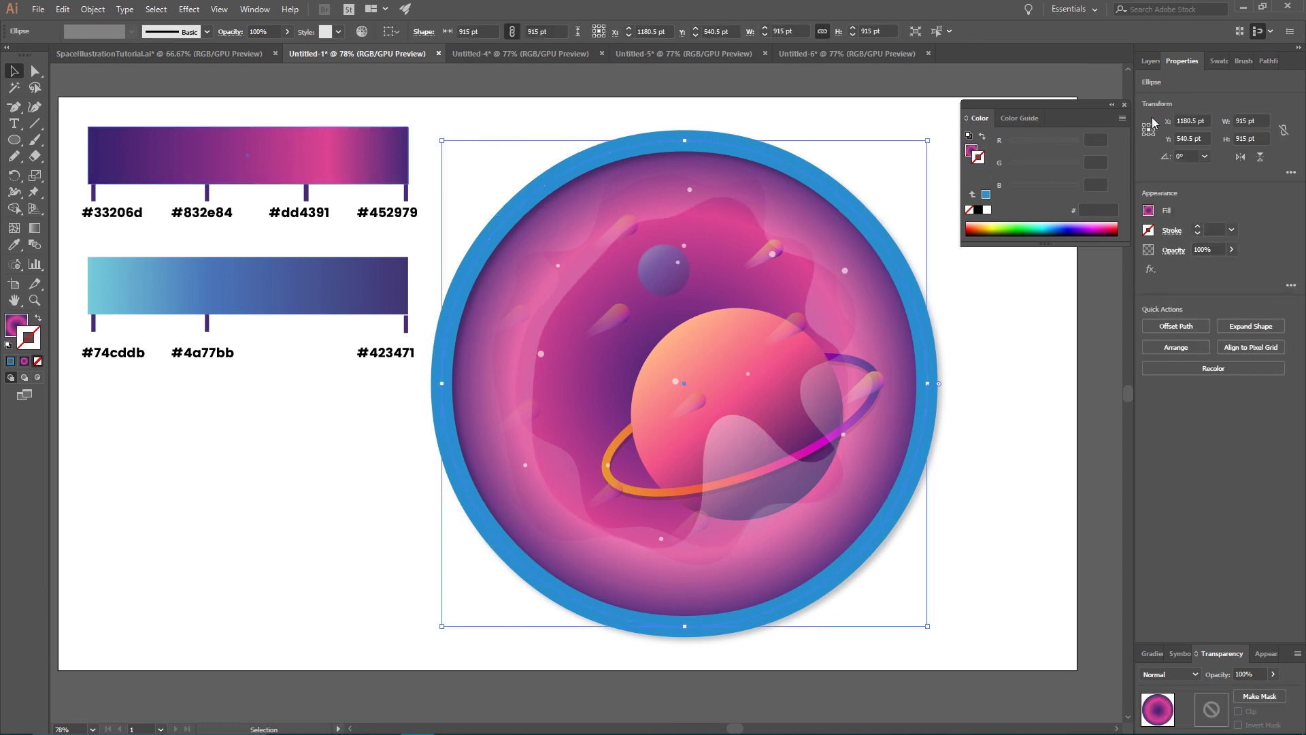
click(1151, 61)
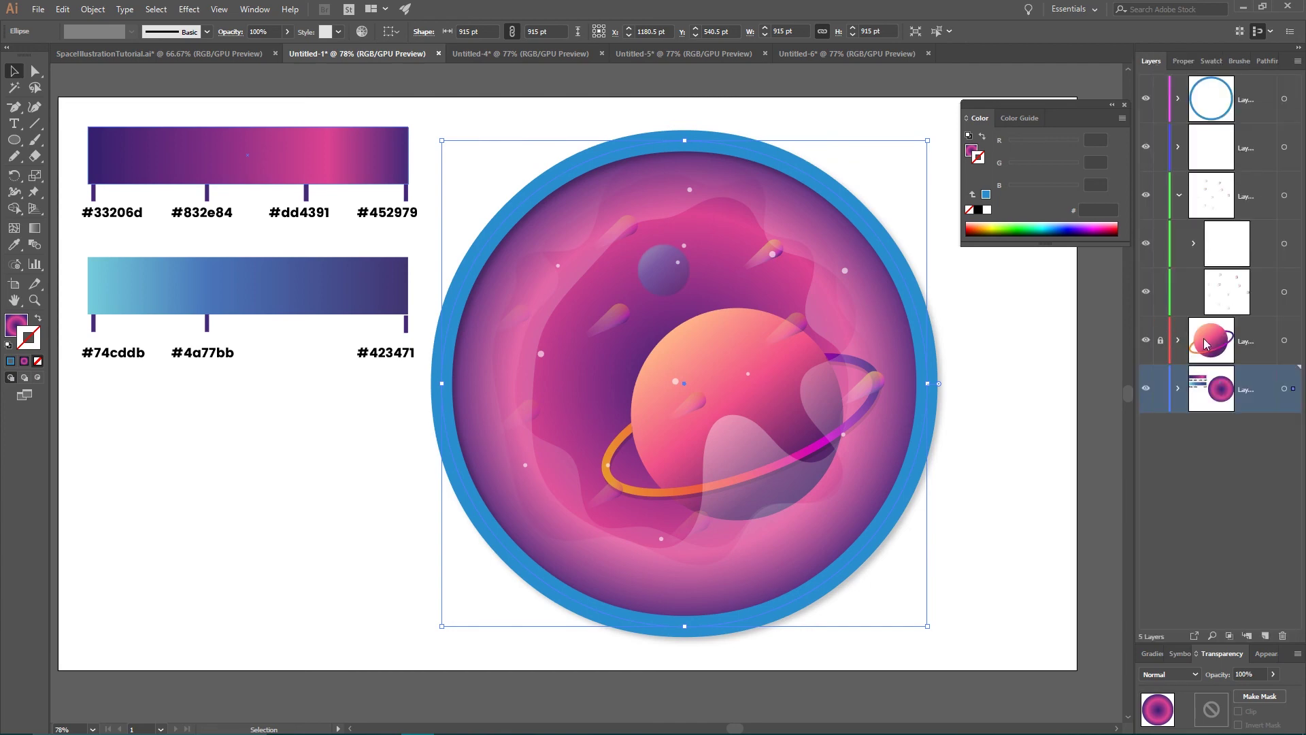
click(1161, 340)
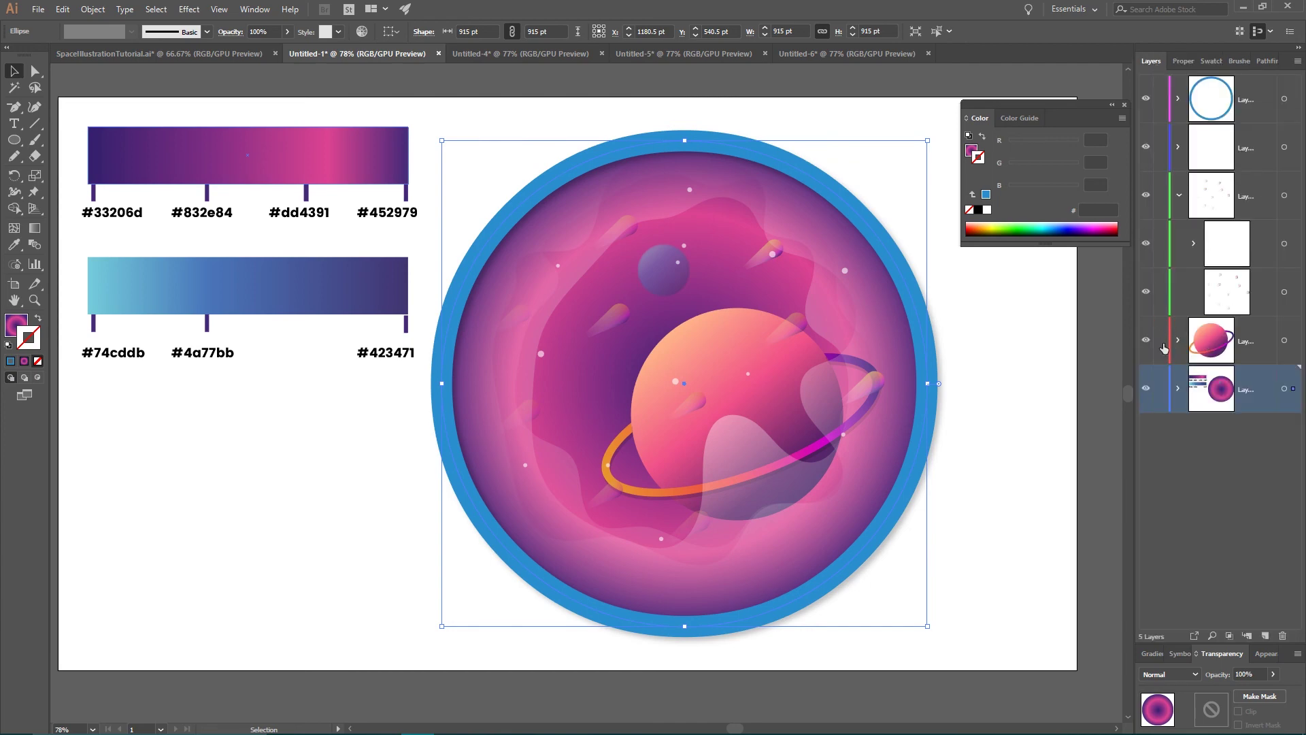
click(1294, 340)
drag(1296, 343, 1295, 145)
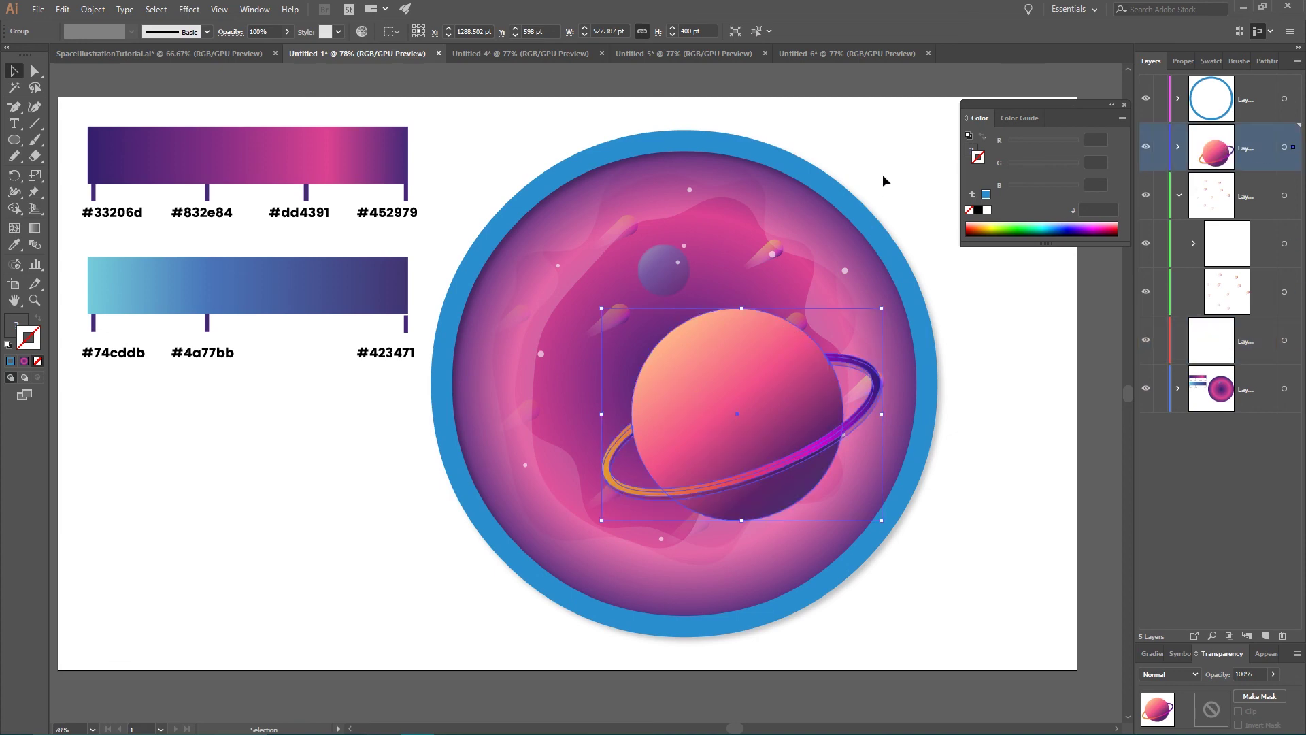
click(849, 298)
click(771, 385)
key(ctrl+z)
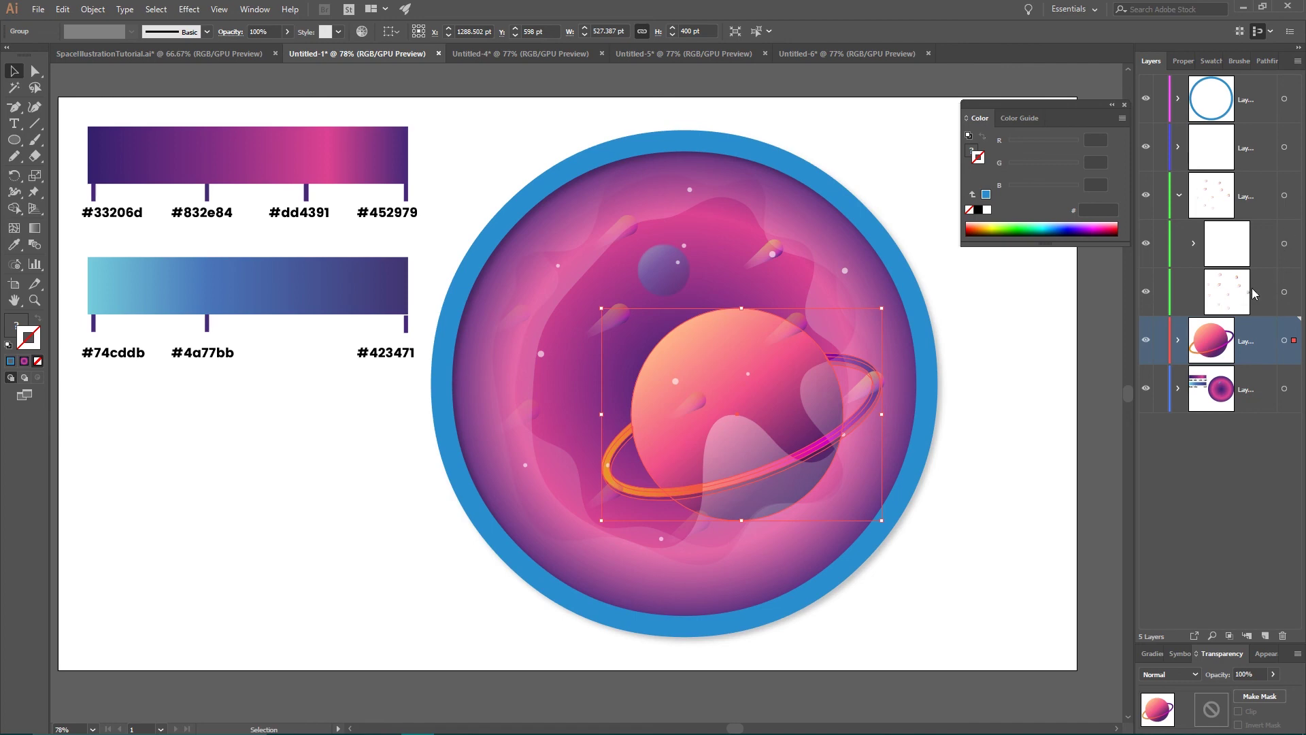
Move the stars symbol set down between the red and blue layers
click(1284, 292)
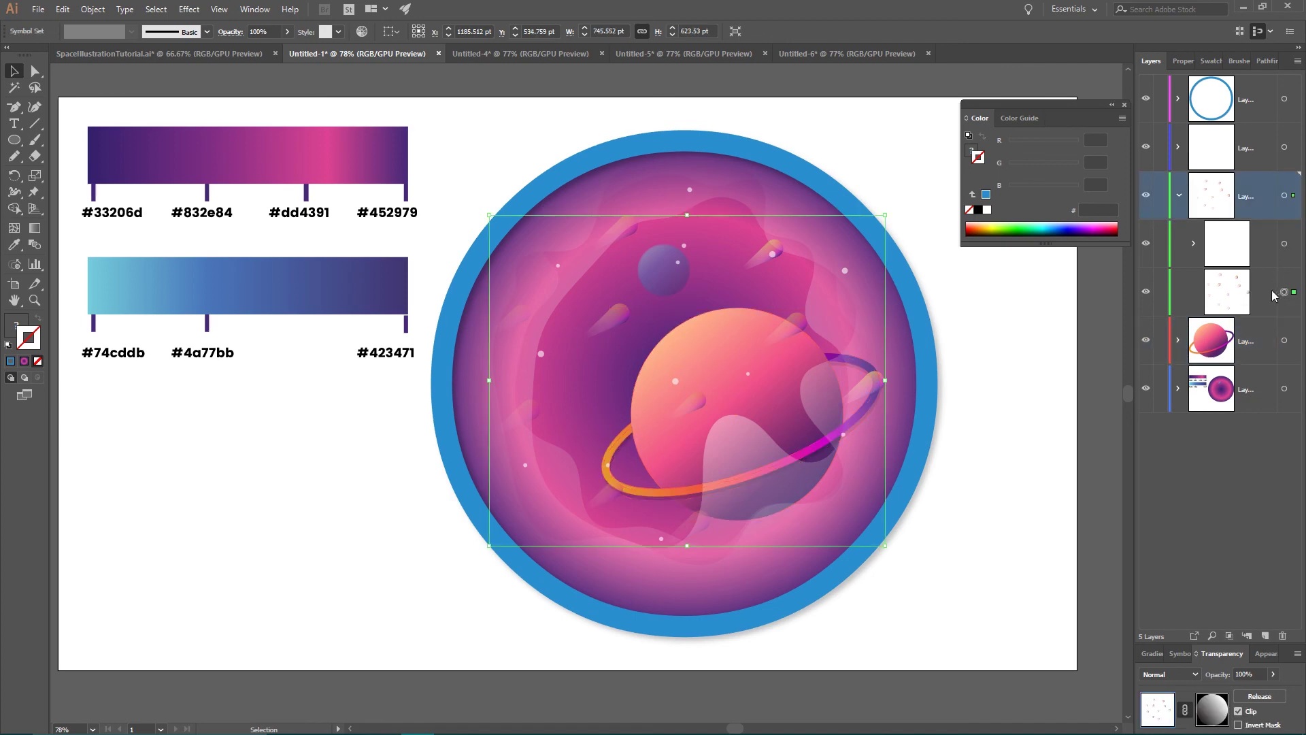
click(1181, 198)
drag(1300, 206, 1252, 269)
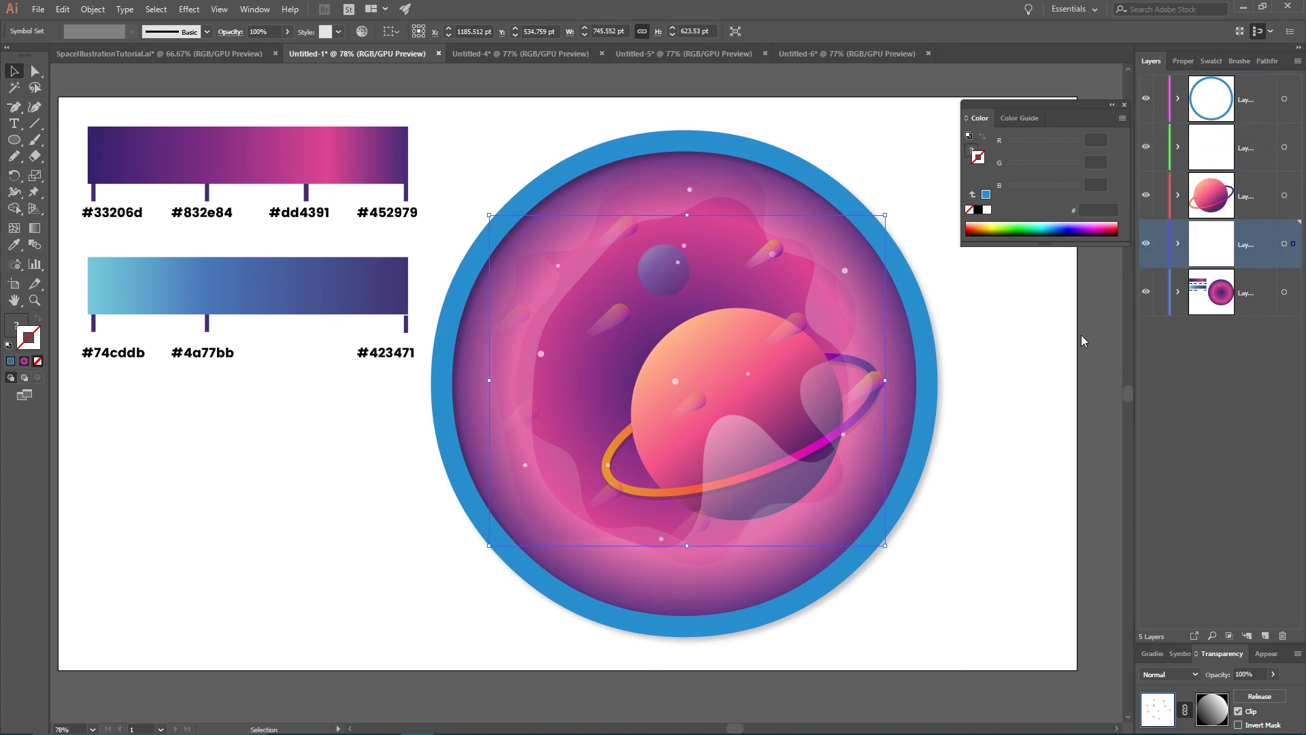
click(1005, 321)
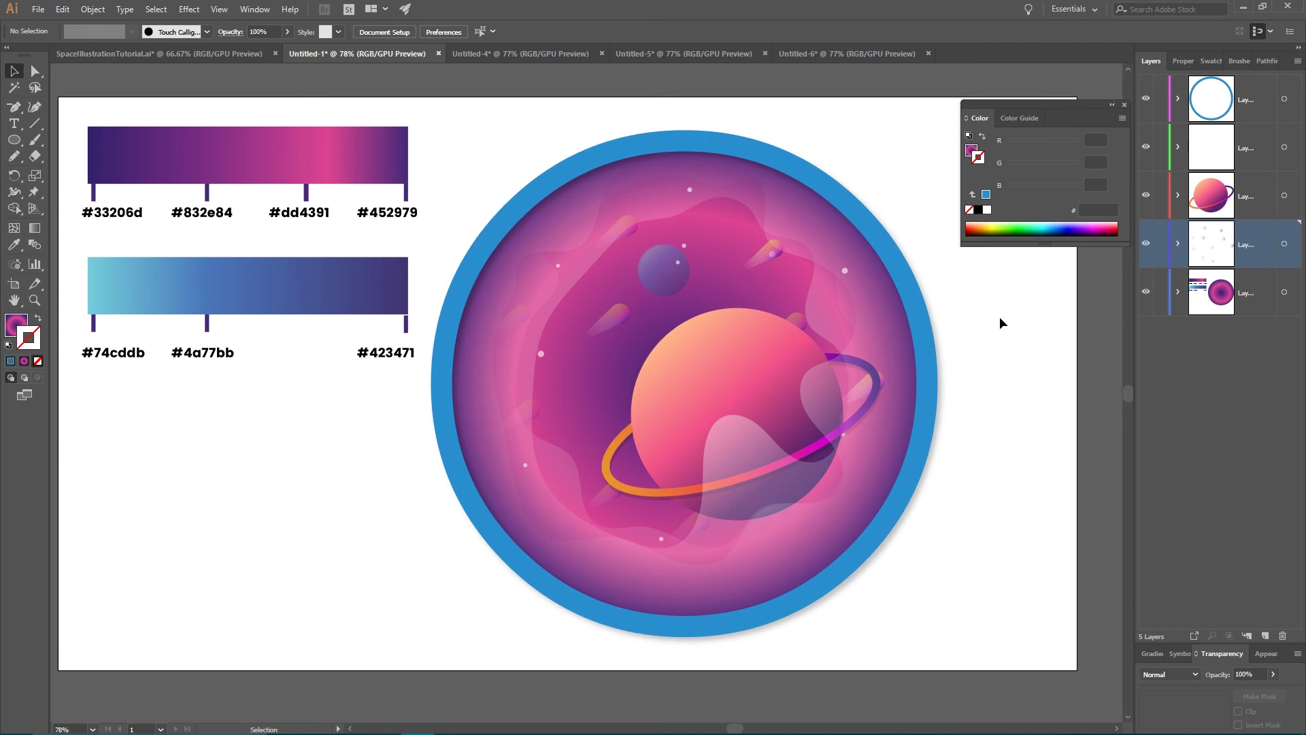